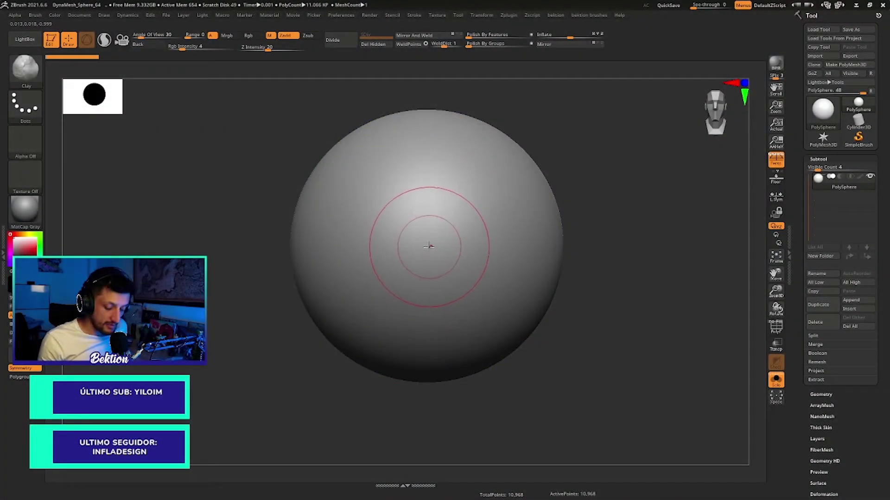
Step: Carve a dent into the sphere's centre, then crease and soften the socket's lower area
{"action": "mouse_move", "coordinate": [419, 240]}
{"action": "left_mouse_down"}
{"action": "mouse_move", "coordinate": [433, 237]}
{"action": "mouse_move", "coordinate": [406, 255]}
{"action": "mouse_move", "coordinate": [464, 234]}
{"action": "mouse_move", "coordinate": [417, 241]}
{"action": "mouse_move", "coordinate": [400, 259]}
{"action": "mouse_move", "coordinate": [417, 341]}
{"action": "left_mouse_up"}
{"action": "key", "text": "ctrl+z"}
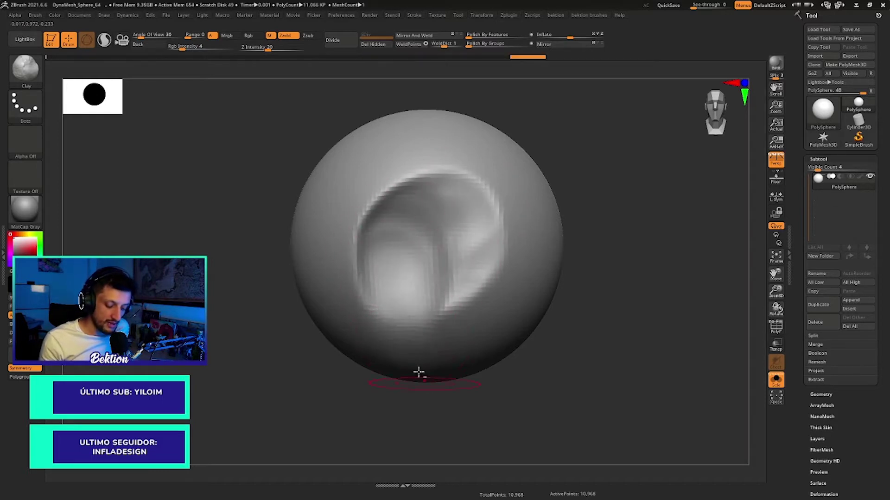
{"action": "left_click_drag", "start_coordinate": [419, 372], "coordinate": [370, 241]}
{"action": "left_click_drag", "start_coordinate": [405, 358], "coordinate": [393, 254]}
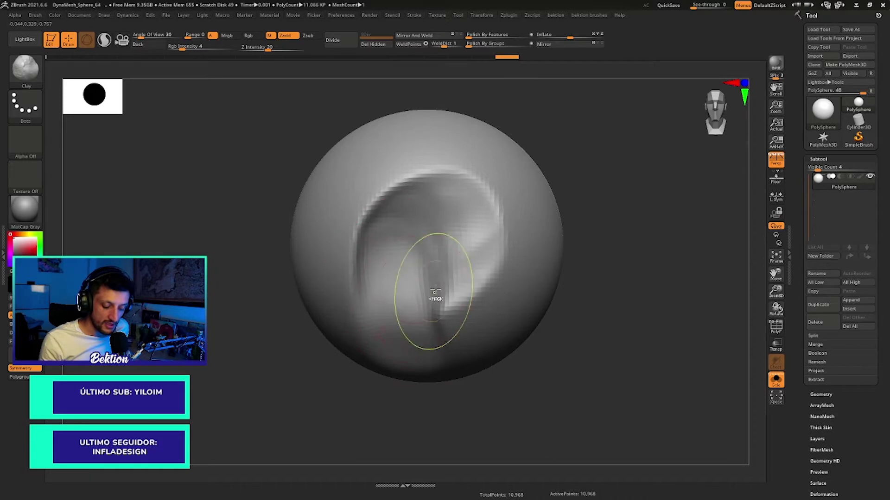
{"action": "mouse_move", "coordinate": [435, 291]}
{"action": "left_mouse_down"}
{"action": "mouse_move", "coordinate": [407, 282]}
{"action": "mouse_move", "coordinate": [411, 348]}
{"action": "mouse_move", "coordinate": [473, 240]}
{"action": "mouse_move", "coordinate": [463, 343]}
{"action": "left_mouse_up"}
{"action": "mouse_move", "coordinate": [491, 223]}
{"action": "left_mouse_down"}
{"action": "mouse_move", "coordinate": [463, 324]}
{"action": "mouse_move", "coordinate": [475, 216]}
{"action": "mouse_move", "coordinate": [371, 213]}
{"action": "left_mouse_up"}
Step: Rework the socket's upper rim, sides and interior into a rounded bowl
{"action": "left_click_drag", "start_coordinate": [463, 204], "coordinate": [491, 264]}
{"action": "left_click_drag", "start_coordinate": [389, 278], "coordinate": [371, 199]}
{"action": "mouse_move", "coordinate": [375, 232]}
{"action": "left_mouse_down"}
{"action": "mouse_move", "coordinate": [390, 327]}
{"action": "mouse_move", "coordinate": [403, 342]}
{"action": "mouse_move", "coordinate": [422, 217]}
{"action": "left_mouse_up"}
{"action": "left_click_drag", "start_coordinate": [482, 204], "coordinate": [501, 259]}
{"action": "mouse_move", "coordinate": [440, 185]}
{"action": "left_mouse_down"}
{"action": "mouse_move", "coordinate": [477, 267]}
{"action": "mouse_move", "coordinate": [447, 264]}
{"action": "mouse_move", "coordinate": [417, 208]}
{"action": "mouse_move", "coordinate": [463, 204]}
{"action": "left_mouse_up"}
{"action": "mouse_move", "coordinate": [380, 297]}
{"action": "left_mouse_down"}
{"action": "mouse_move", "coordinate": [452, 271]}
{"action": "mouse_move", "coordinate": [445, 231]}
{"action": "mouse_move", "coordinate": [417, 258]}
{"action": "left_mouse_up"}
{"action": "right_click_drag", "start_coordinate": [417, 258], "coordinate": [556, 214], "text": "ctrl"}
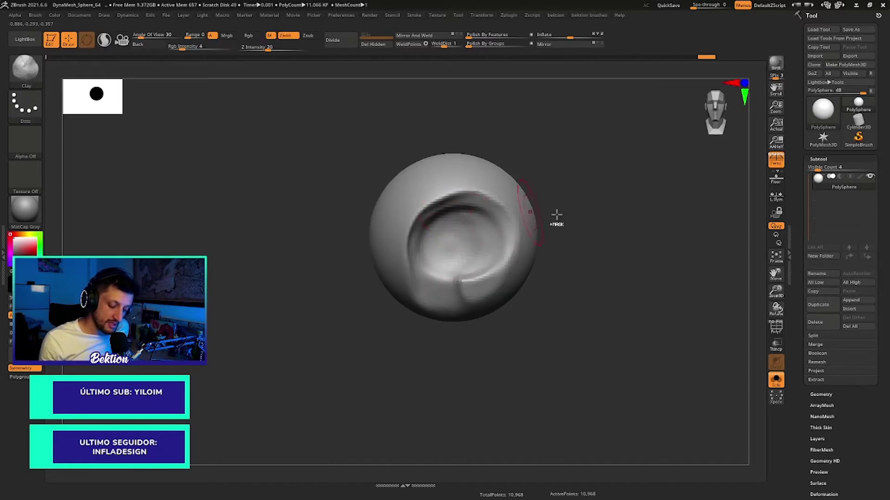
Step: Smooth the socket's left wall and upper rim and flatten its right and lower walls
{"action": "right_click_drag", "start_coordinate": [437, 255], "coordinate": [479, 246], "text": "ctrl"}
{"action": "mouse_move", "coordinate": [479, 247]}
{"action": "left_mouse_down", "text": "shift"}
{"action": "mouse_move", "coordinate": [392, 249]}
{"action": "mouse_move", "coordinate": [415, 284]}
{"action": "left_mouse_up", "text": "shift"}
{"action": "left_click_drag", "start_coordinate": [417, 195], "coordinate": [469, 159], "text": "shift"}
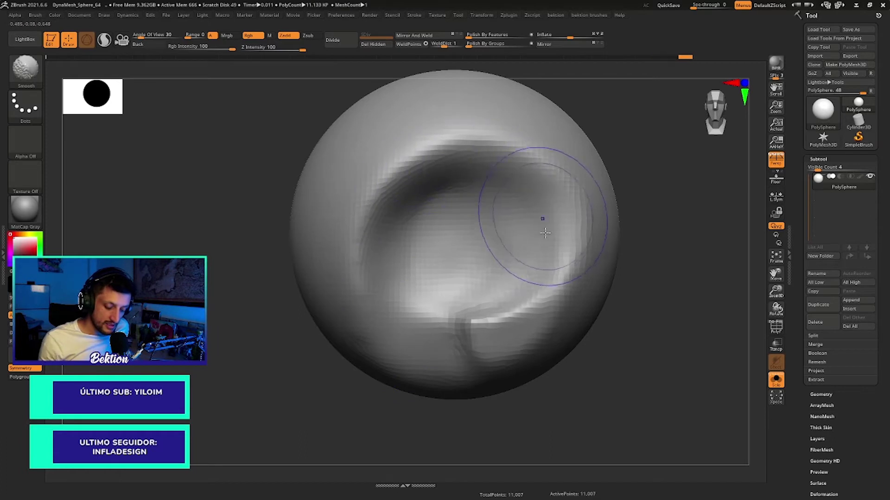
{"action": "left_click_drag", "start_coordinate": [544, 232], "coordinate": [503, 370], "text": "shift"}
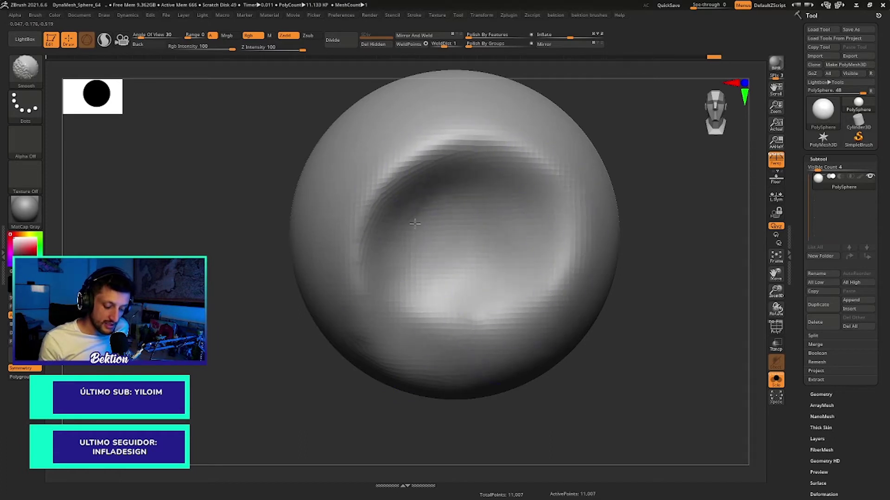
{"action": "right_click_drag", "start_coordinate": [415, 224], "coordinate": [519, 180]}
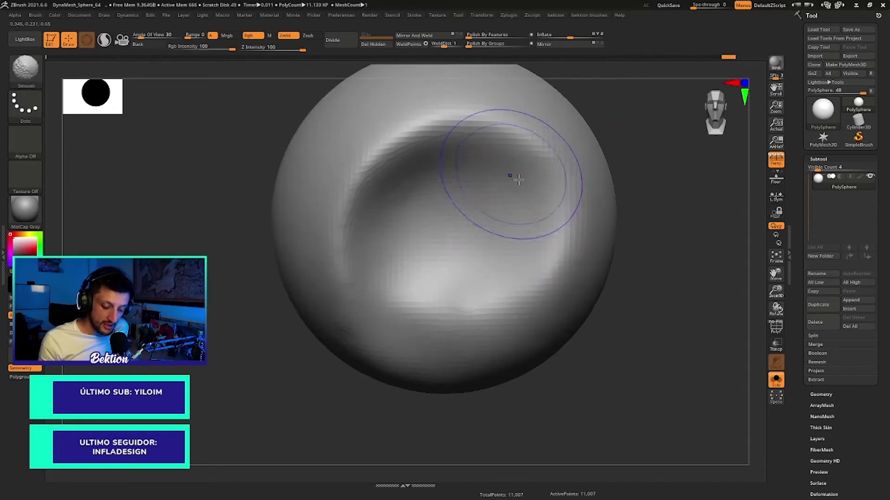
{"action": "left_click_drag", "start_coordinate": [518, 179], "coordinate": [454, 195], "text": "shift"}
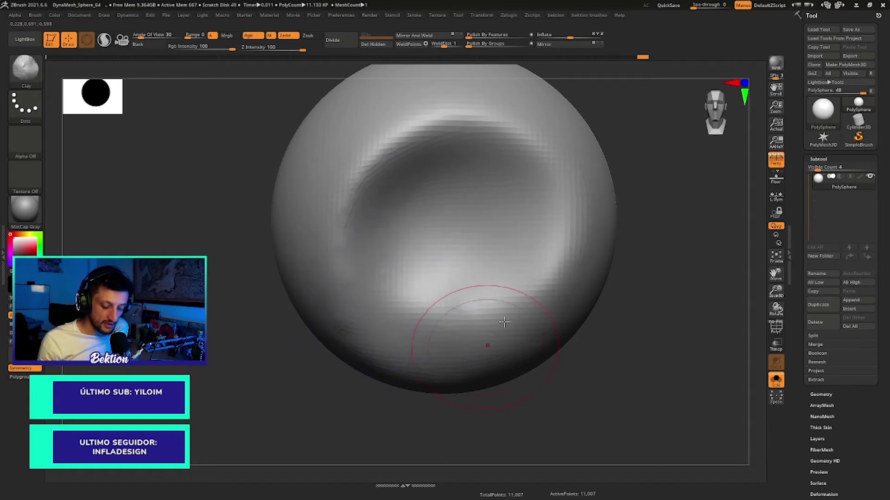
{"action": "mouse_move", "coordinate": [476, 338]}
{"action": "right_mouse_down", "text": "ctrl"}
{"action": "mouse_move", "coordinate": [477, 249]}
{"action": "mouse_move", "coordinate": [431, 239]}
{"action": "mouse_move", "coordinate": [477, 248]}
{"action": "mouse_move", "coordinate": [463, 214]}
{"action": "right_mouse_up", "text": "ctrl"}
Step: Build up clay on the socket's inner side, then undo the dented patch
{"action": "key", "text": "space"}
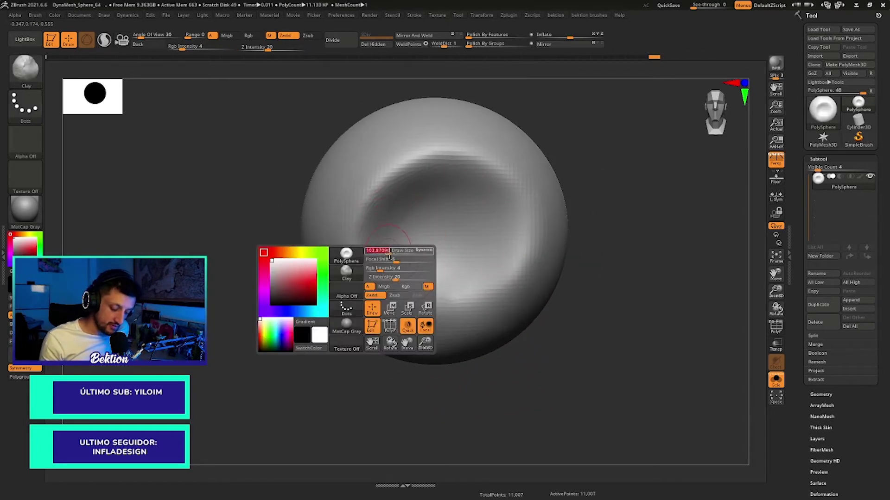
{"action": "left_click_drag", "start_coordinate": [377, 252], "coordinate": [387, 237]}
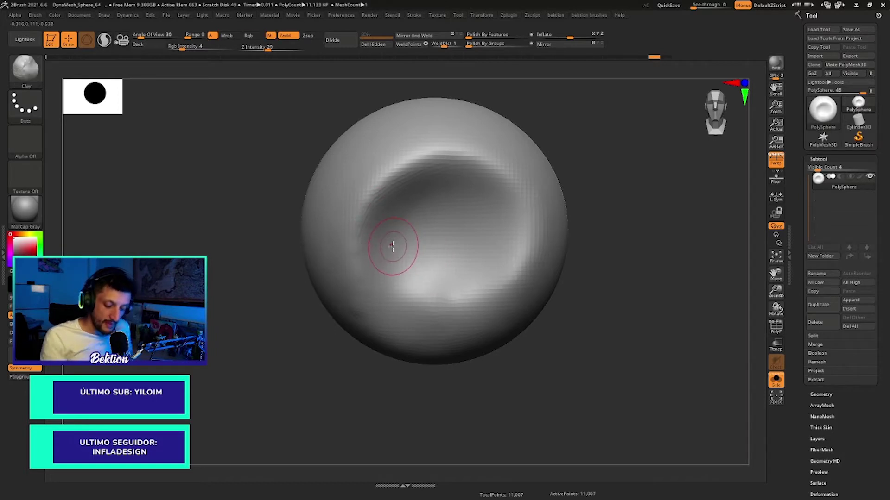
{"action": "key", "text": "ctrl+z"}
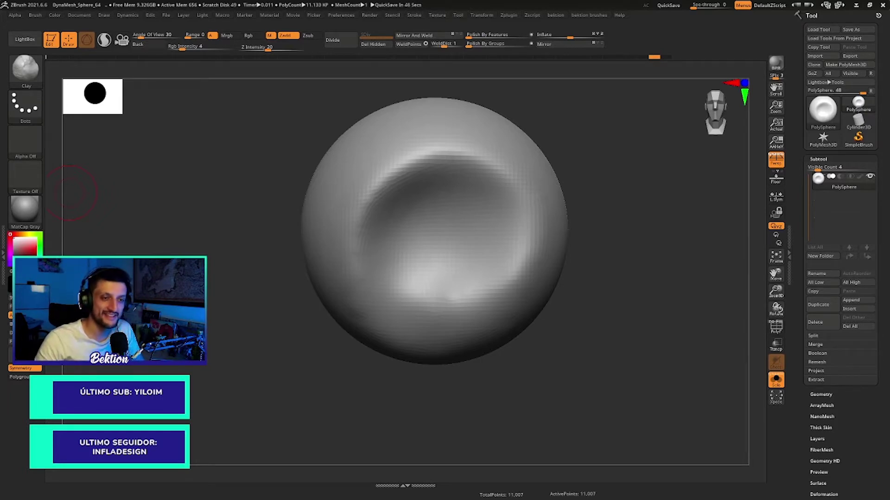
Step: Bring up the PureRef board and zoom toward the eye and head anatomy references
{"action": "key", "text": "alt+Tab"}
{"action": "scroll", "coordinate": [522, 238], "scroll_direction": "up", "scroll_amount": 2}
{"action": "scroll", "coordinate": [404, 115], "scroll_direction": "up", "scroll_amount": 3}
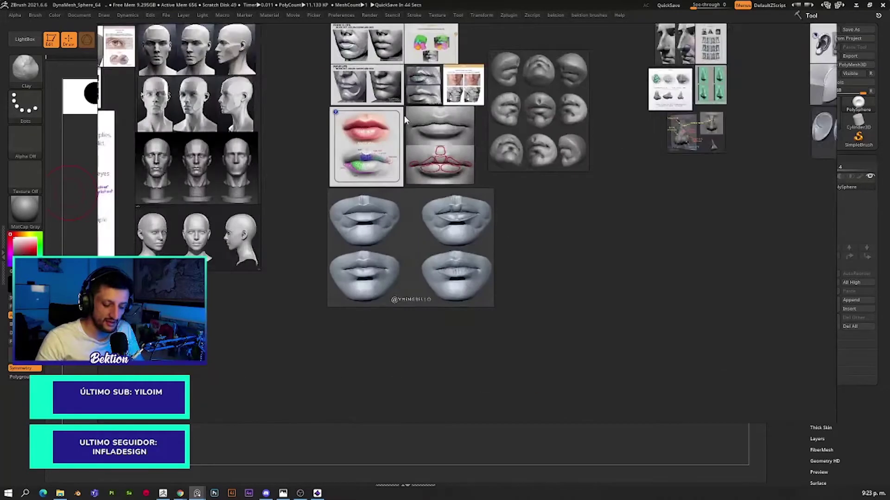
{"action": "scroll", "coordinate": [406, 114], "scroll_direction": "up", "scroll_amount": 3}
{"action": "scroll", "coordinate": [433, 250], "scroll_direction": "down", "scroll_amount": 3}
{"action": "middle_click_drag", "start_coordinate": [252, 224], "coordinate": [594, 187]}
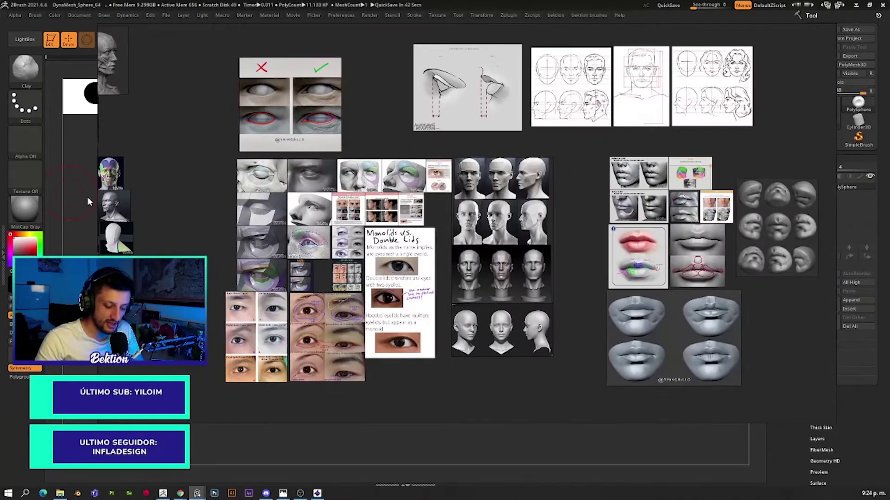
{"action": "scroll", "coordinate": [451, 218], "scroll_direction": "up", "scroll_amount": 2}
{"action": "scroll", "coordinate": [452, 218], "scroll_direction": "up", "scroll_amount": 2}
{"action": "scroll", "coordinate": [451, 217], "scroll_direction": "up", "scroll_amount": 2}
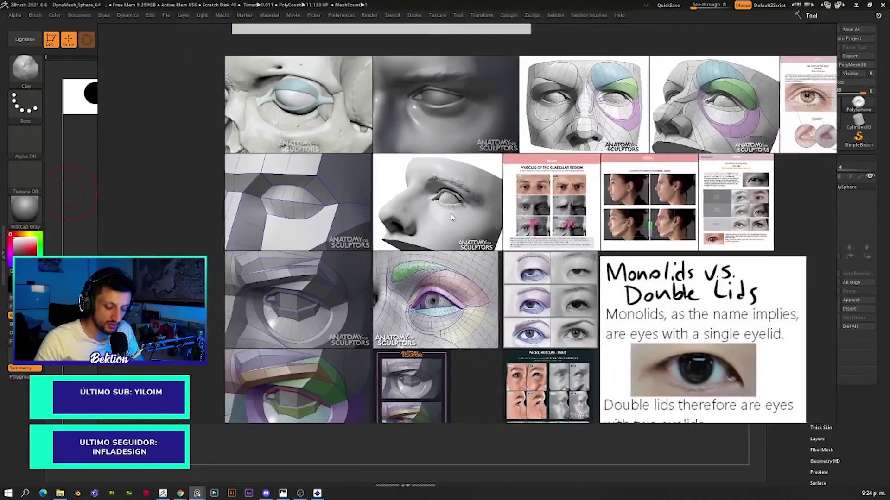
{"action": "scroll", "coordinate": [452, 218], "scroll_direction": "up", "scroll_amount": 1}
{"action": "scroll", "coordinate": [452, 215], "scroll_direction": "up", "scroll_amount": 1}
{"action": "scroll", "coordinate": [454, 204], "scroll_direction": "up", "scroll_amount": 2}
{"action": "scroll", "coordinate": [454, 193], "scroll_direction": "up", "scroll_amount": 1}
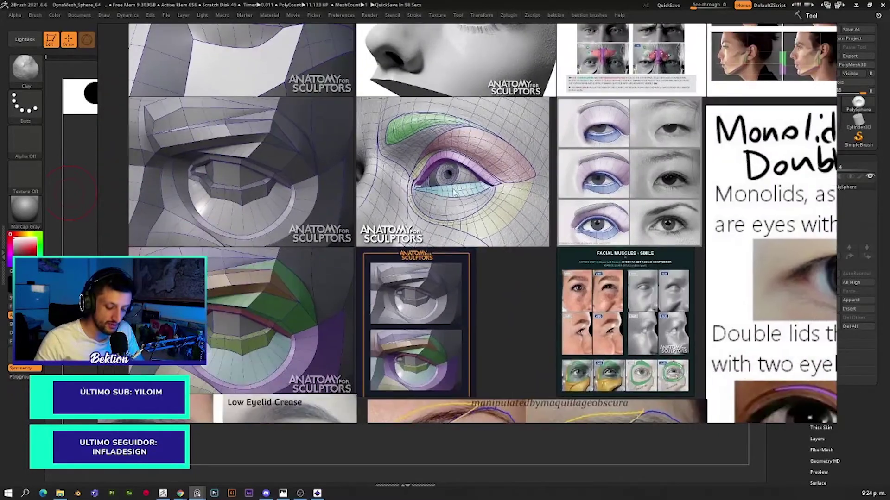
{"action": "middle_click_drag", "start_coordinate": [369, 221], "coordinate": [439, 165]}
Step: Frame the monolid, double-crease, hooded-lid and orbicularis oculi images
{"action": "scroll", "coordinate": [444, 194], "scroll_direction": "up", "scroll_amount": 2}
{"action": "scroll", "coordinate": [455, 213], "scroll_direction": "up", "scroll_amount": 1}
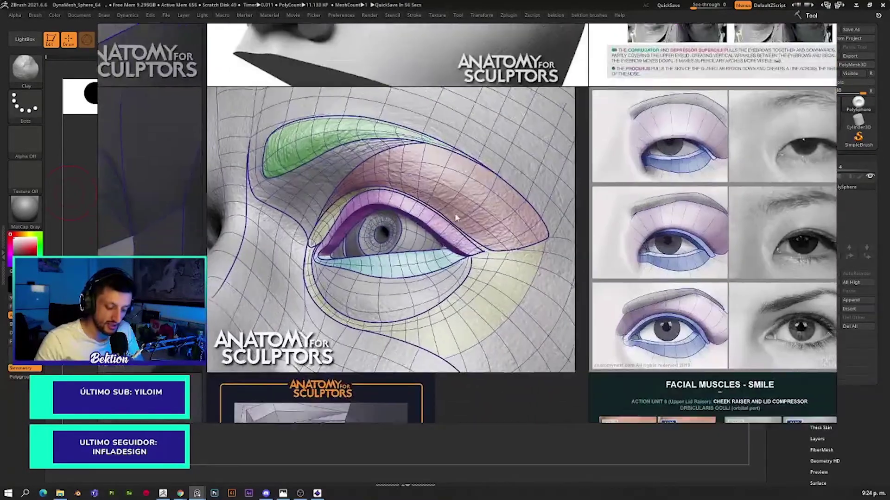
{"action": "scroll", "coordinate": [440, 190], "scroll_direction": "down", "scroll_amount": 2}
{"action": "scroll", "coordinate": [442, 199], "scroll_direction": "down", "scroll_amount": 2}
{"action": "scroll", "coordinate": [447, 213], "scroll_direction": "up", "scroll_amount": 1}
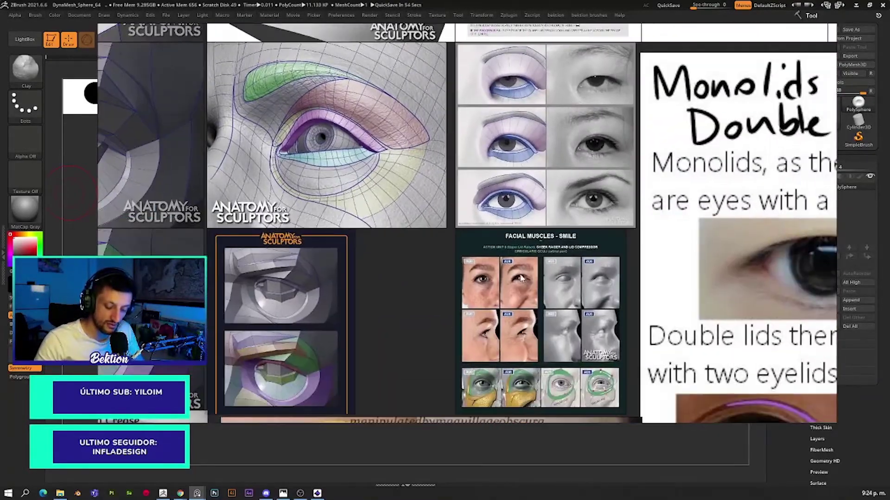
{"action": "scroll", "coordinate": [452, 227], "scroll_direction": "up", "scroll_amount": 1}
{"action": "scroll", "coordinate": [417, 241], "scroll_direction": "down", "scroll_amount": 1}
{"action": "scroll", "coordinate": [389, 250], "scroll_direction": "up", "scroll_amount": 1}
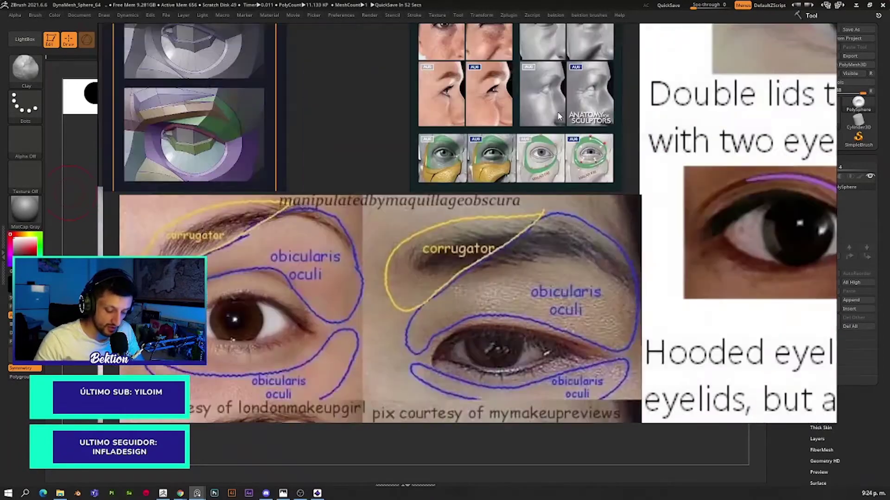
{"action": "scroll", "coordinate": [376, 246], "scroll_direction": "up", "scroll_amount": 1}
{"action": "mouse_move", "coordinate": [376, 242]}
{"action": "middle_mouse_down"}
{"action": "mouse_move", "coordinate": [465, 190]}
{"action": "mouse_move", "coordinate": [558, 189]}
{"action": "mouse_move", "coordinate": [417, 157]}
{"action": "middle_mouse_up"}
{"action": "scroll", "coordinate": [417, 157], "scroll_direction": "down", "scroll_amount": 1}
{"action": "scroll", "coordinate": [445, 153], "scroll_direction": "down", "scroll_amount": 1}
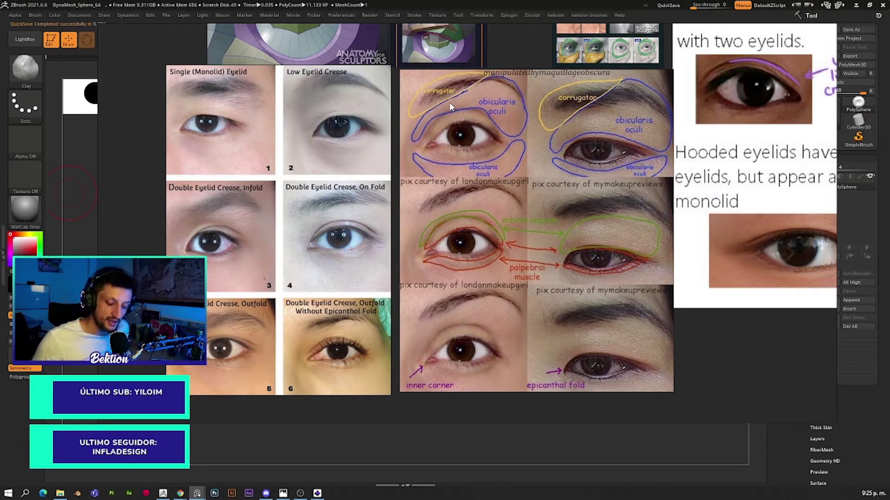
Step: Zoom in and out across the PureRef board to survey the eyelid references
{"action": "scroll", "coordinate": [449, 106], "scroll_direction": "down", "scroll_amount": 2}
{"action": "scroll", "coordinate": [431, 116], "scroll_direction": "down", "scroll_amount": 2}
{"action": "scroll", "coordinate": [415, 125], "scroll_direction": "down", "scroll_amount": 2}
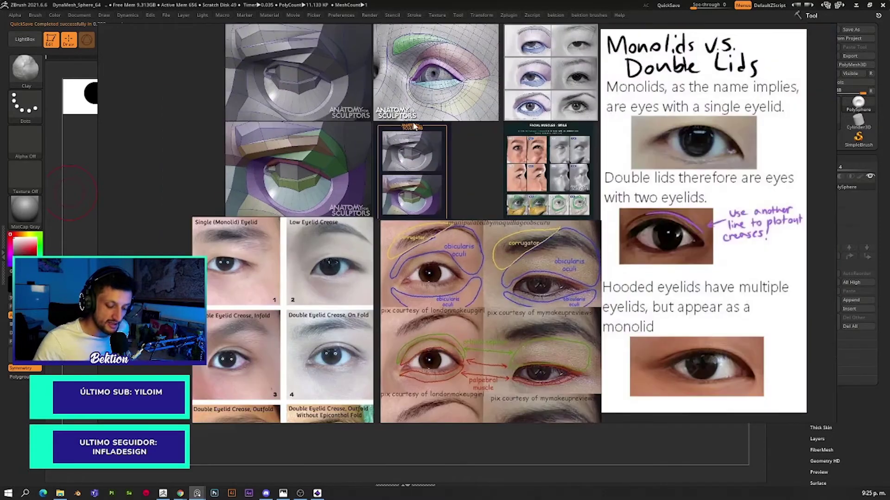
{"action": "scroll", "coordinate": [413, 126], "scroll_direction": "up", "scroll_amount": 2}
{"action": "scroll", "coordinate": [422, 180], "scroll_direction": "up", "scroll_amount": 2}
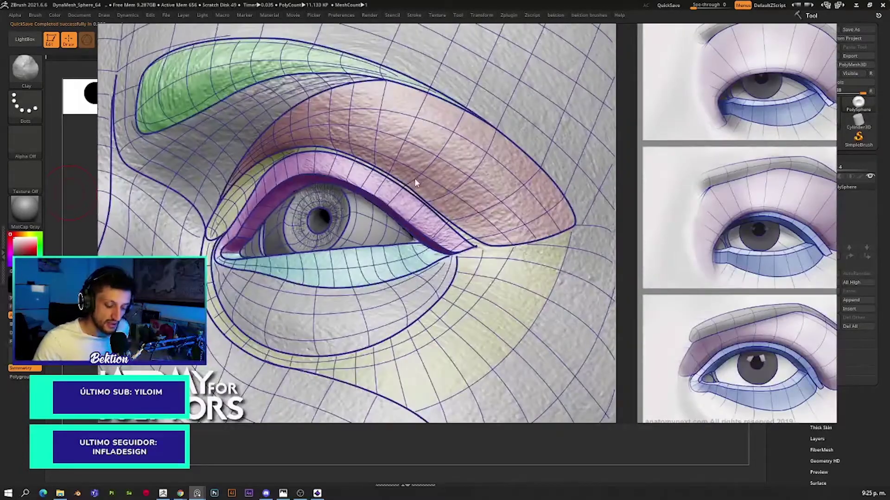
{"action": "scroll", "coordinate": [349, 119], "scroll_direction": "down", "scroll_amount": 1}
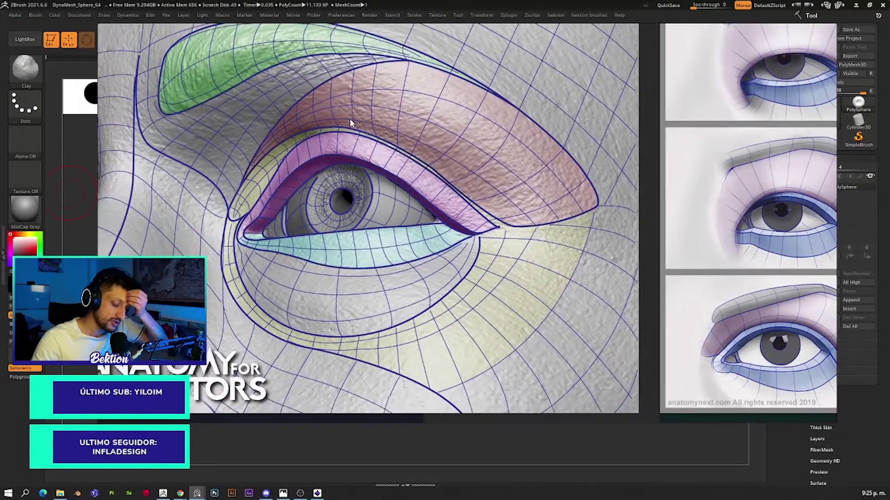
{"action": "scroll", "coordinate": [349, 118], "scroll_direction": "down", "scroll_amount": 2}
{"action": "scroll", "coordinate": [330, 137], "scroll_direction": "down", "scroll_amount": 1}
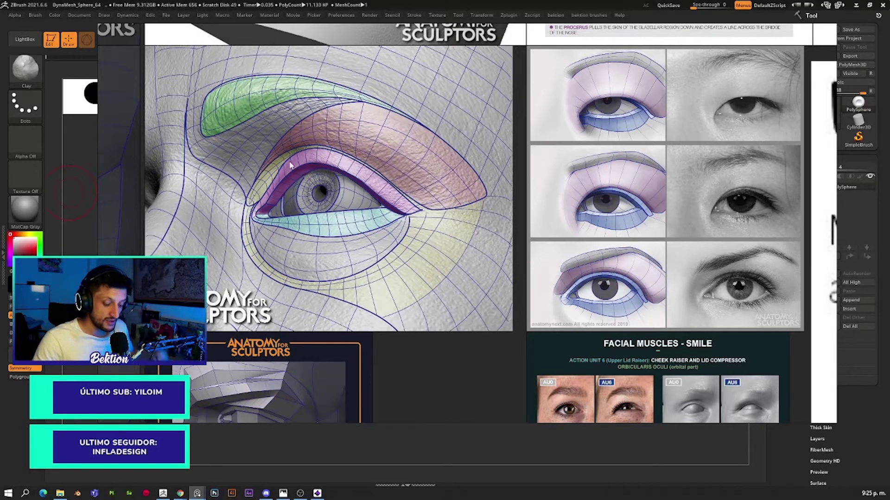
{"action": "scroll", "coordinate": [325, 153], "scroll_direction": "up", "scroll_amount": 2}
{"action": "scroll", "coordinate": [291, 166], "scroll_direction": "up", "scroll_amount": 1}
{"action": "scroll", "coordinate": [274, 168], "scroll_direction": "up", "scroll_amount": 1}
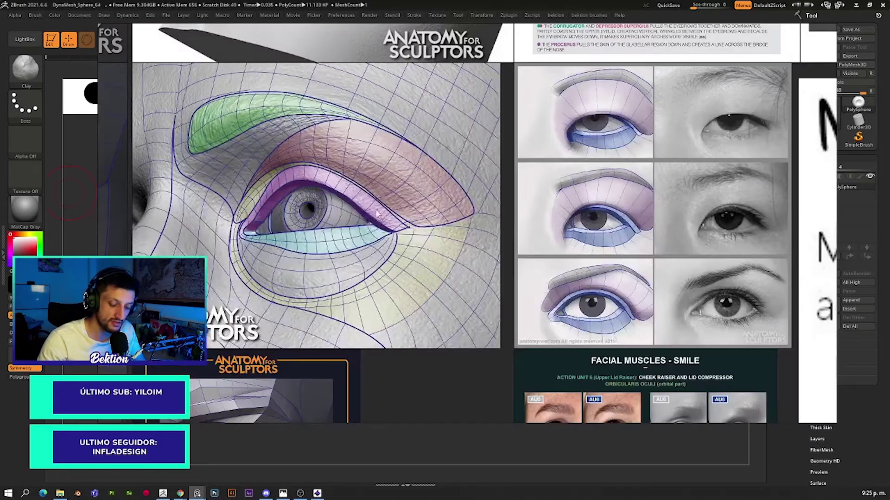
{"action": "scroll", "coordinate": [382, 185], "scroll_direction": "down", "scroll_amount": 2}
{"action": "scroll", "coordinate": [408, 208], "scroll_direction": "down", "scroll_amount": 2}
{"action": "scroll", "coordinate": [431, 232], "scroll_direction": "down", "scroll_amount": 2}
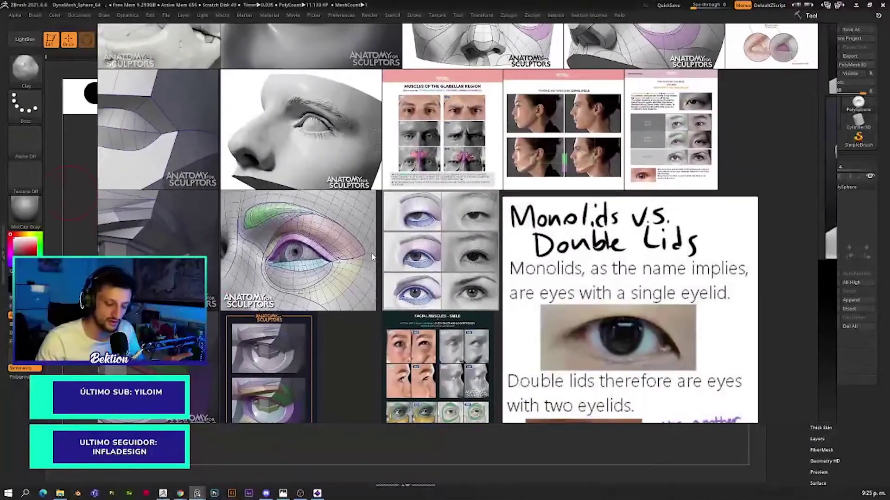
{"action": "scroll", "coordinate": [444, 245], "scroll_direction": "down", "scroll_amount": 2}
{"action": "scroll", "coordinate": [444, 244], "scroll_direction": "down", "scroll_amount": 1}
{"action": "scroll", "coordinate": [445, 245], "scroll_direction": "down", "scroll_amount": 1}
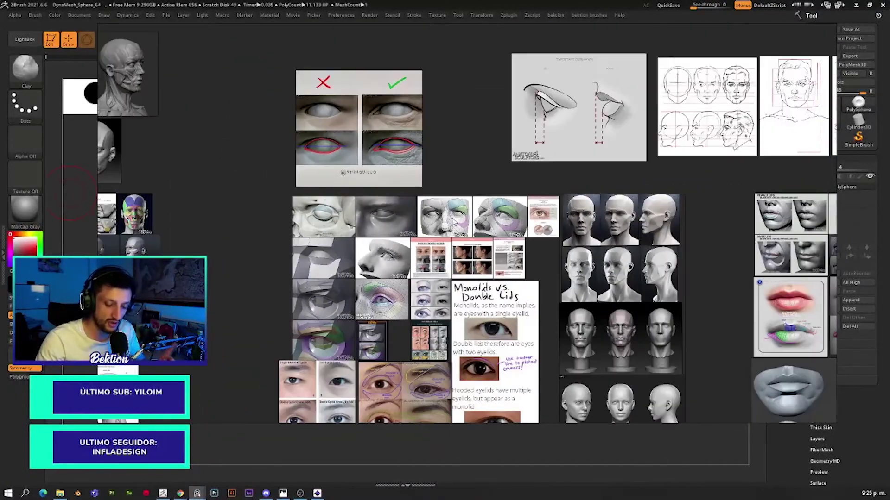
{"action": "scroll", "coordinate": [445, 244], "scroll_direction": "down", "scroll_amount": 1}
{"action": "scroll", "coordinate": [446, 244], "scroll_direction": "up", "scroll_amount": 1}
{"action": "scroll", "coordinate": [383, 322], "scroll_direction": "up", "scroll_amount": 2}
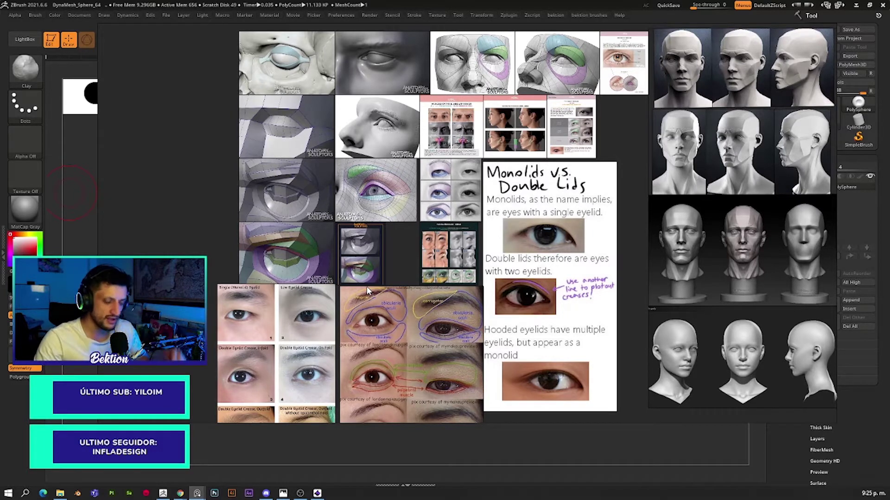
{"action": "scroll", "coordinate": [366, 287], "scroll_direction": "down", "scroll_amount": 3}
Step: Centre the Anatomy for Sculptors three-row eyelid comparison sheet beside the monolid notes
{"action": "middle_click_drag", "start_coordinate": [383, 290], "coordinate": [366, 313]}
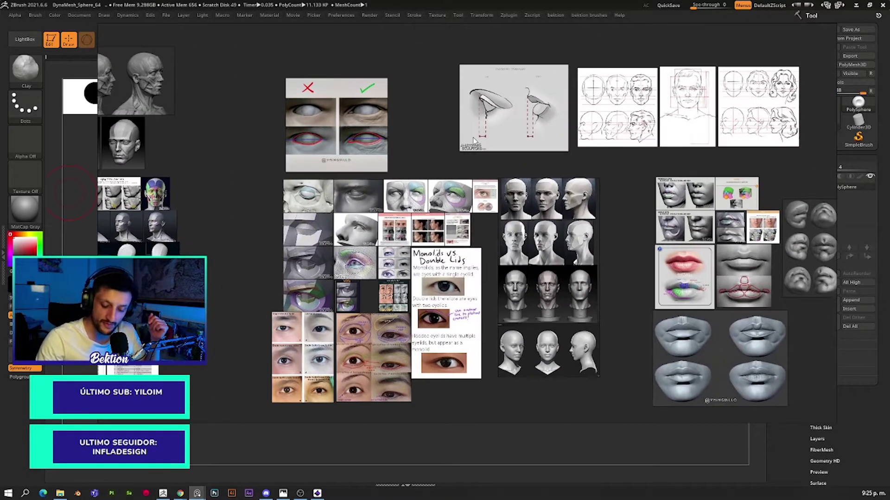
{"action": "scroll", "coordinate": [396, 156], "scroll_direction": "up", "scroll_amount": 1}
{"action": "scroll", "coordinate": [396, 156], "scroll_direction": "up", "scroll_amount": 1}
{"action": "scroll", "coordinate": [363, 160], "scroll_direction": "down", "scroll_amount": 2}
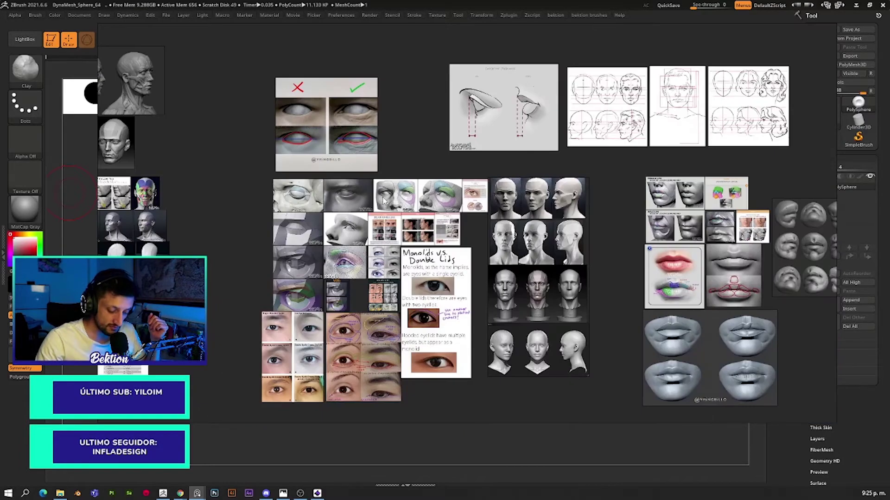
{"action": "scroll", "coordinate": [430, 186], "scroll_direction": "up", "scroll_amount": 2}
{"action": "scroll", "coordinate": [430, 187], "scroll_direction": "up", "scroll_amount": 1}
{"action": "scroll", "coordinate": [430, 186], "scroll_direction": "down", "scroll_amount": 1}
{"action": "scroll", "coordinate": [430, 187], "scroll_direction": "up", "scroll_amount": 1}
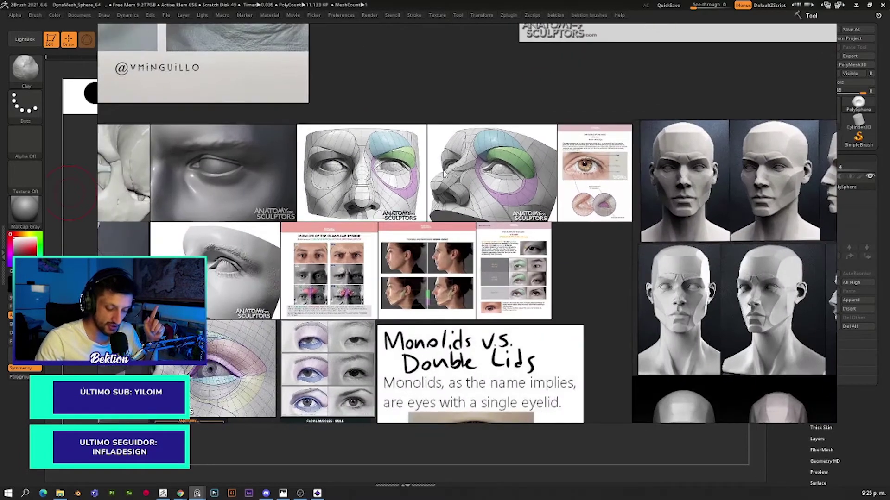
{"action": "scroll", "coordinate": [436, 188], "scroll_direction": "down", "scroll_amount": 1}
{"action": "scroll", "coordinate": [453, 231], "scroll_direction": "up", "scroll_amount": 2}
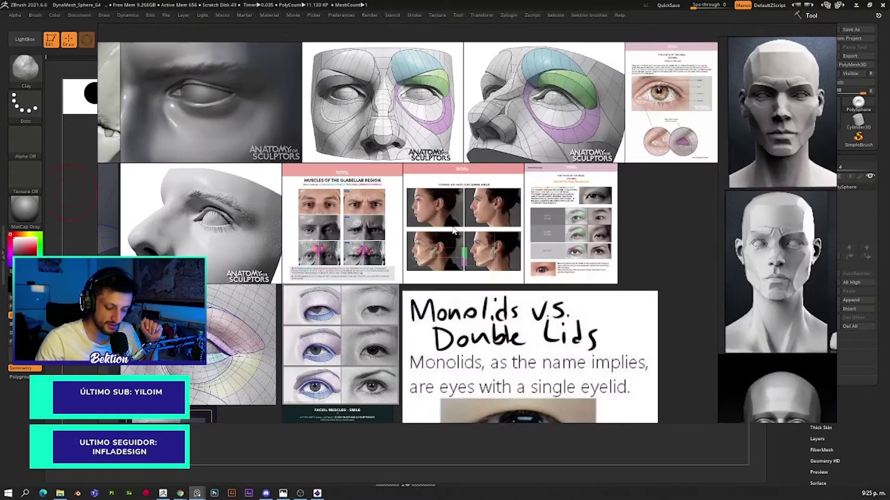
{"action": "scroll", "coordinate": [436, 229], "scroll_direction": "down", "scroll_amount": 1}
{"action": "scroll", "coordinate": [439, 207], "scroll_direction": "up", "scroll_amount": 1}
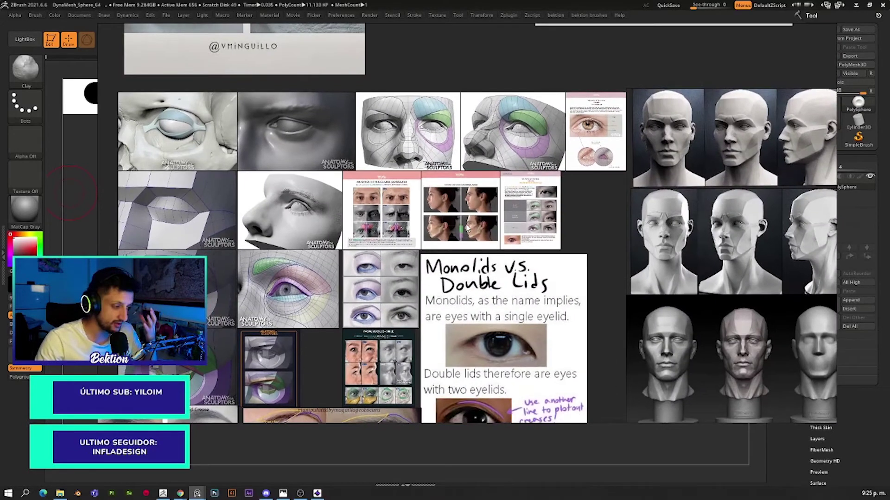
{"action": "middle_click_drag", "start_coordinate": [466, 228], "coordinate": [466, 158]}
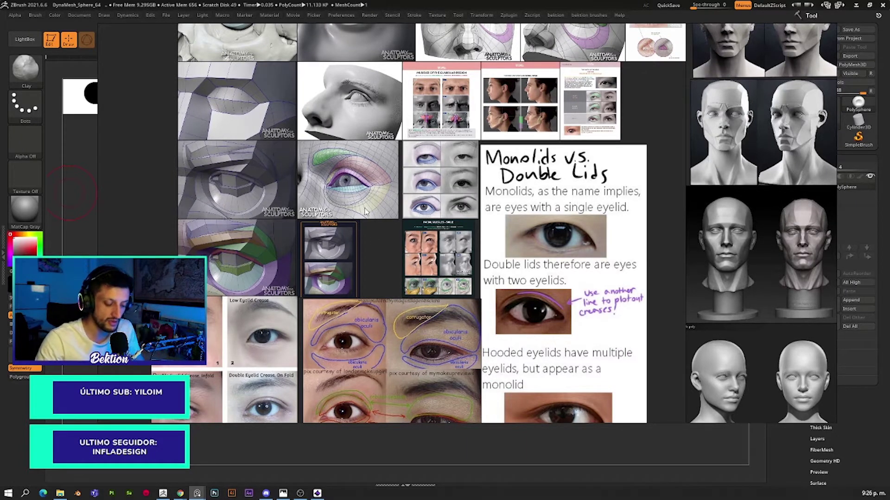
{"action": "scroll", "coordinate": [356, 186], "scroll_direction": "up", "scroll_amount": 2}
{"action": "scroll", "coordinate": [360, 178], "scroll_direction": "up", "scroll_amount": 3}
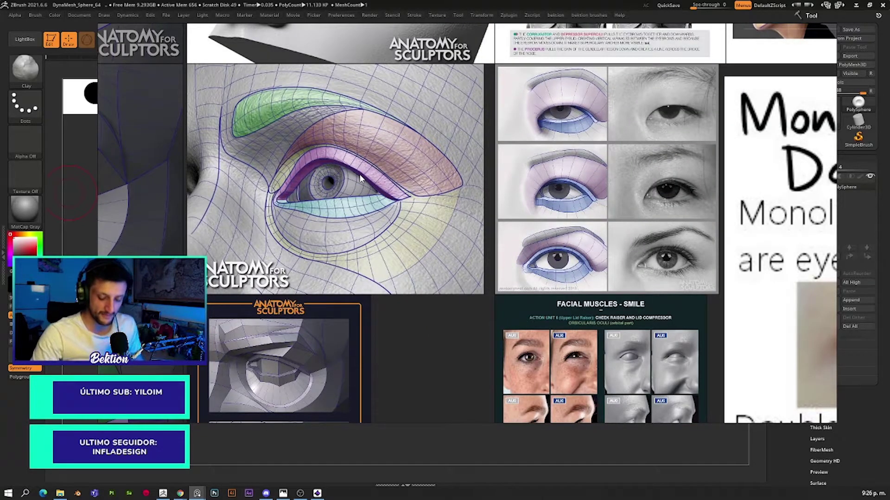
{"action": "scroll", "coordinate": [505, 209], "scroll_direction": "down", "scroll_amount": 1}
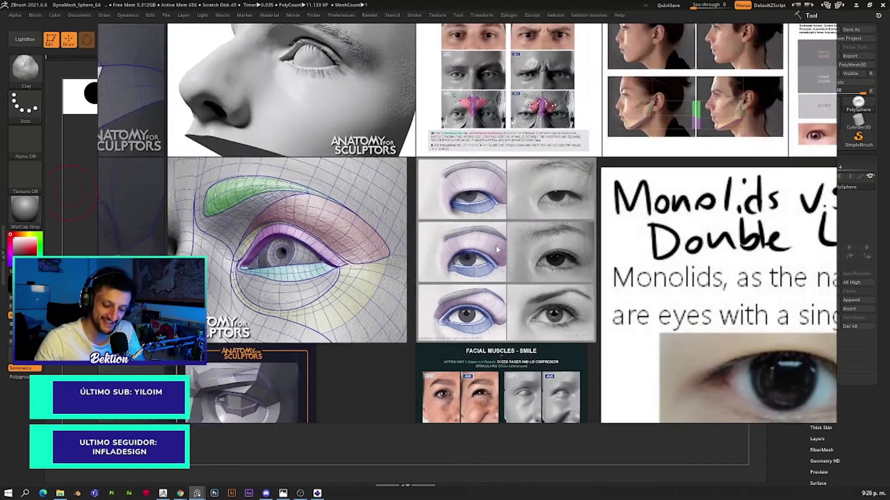
{"action": "scroll", "coordinate": [496, 245], "scroll_direction": "up", "scroll_amount": 3}
{"action": "middle_click_drag", "start_coordinate": [476, 222], "coordinate": [546, 144]}
{"action": "scroll", "coordinate": [522, 163], "scroll_direction": "up", "scroll_amount": 2}
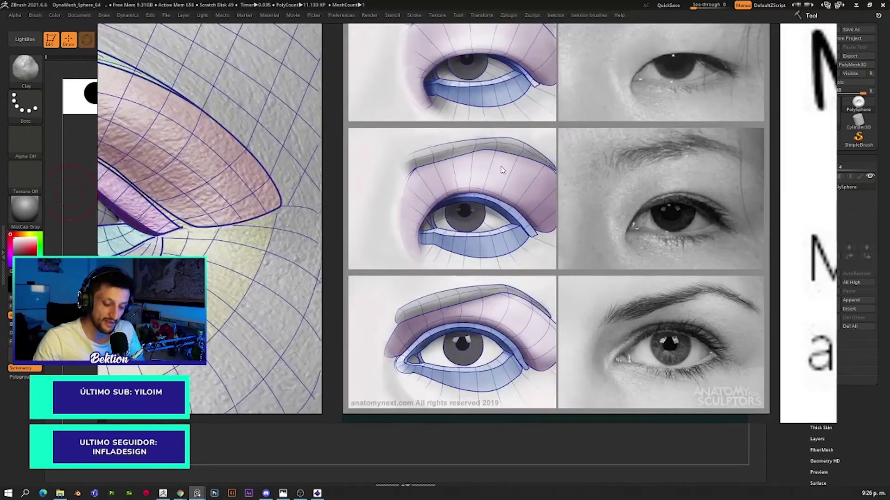
{"action": "middle_click_drag", "start_coordinate": [522, 163], "coordinate": [340, 200]}
{"action": "scroll", "coordinate": [357, 200], "scroll_direction": "down", "scroll_amount": 2}
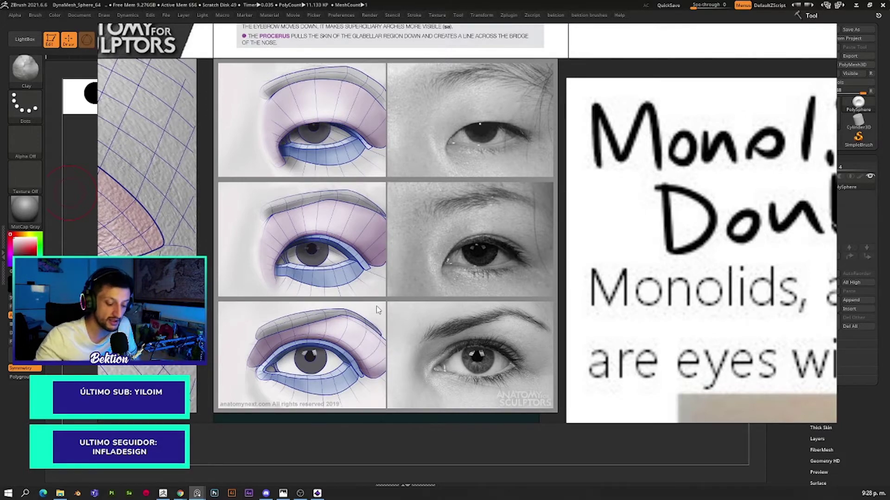
Step: Zoom out across the board and reveal the corrugator-annotated eye photos
{"action": "scroll", "coordinate": [377, 305], "scroll_direction": "down", "scroll_amount": 2}
{"action": "scroll", "coordinate": [357, 240], "scroll_direction": "down", "scroll_amount": 1}
{"action": "scroll", "coordinate": [478, 248], "scroll_direction": "down", "scroll_amount": 1}
{"action": "scroll", "coordinate": [477, 248], "scroll_direction": "up", "scroll_amount": 2}
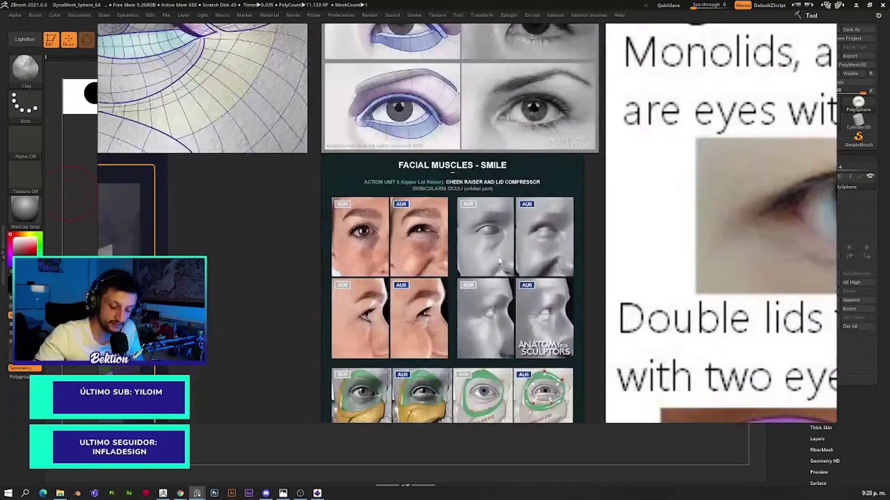
{"action": "scroll", "coordinate": [484, 250], "scroll_direction": "up", "scroll_amount": 2}
{"action": "scroll", "coordinate": [491, 251], "scroll_direction": "up", "scroll_amount": 1}
{"action": "scroll", "coordinate": [361, 301], "scroll_direction": "down", "scroll_amount": 1}
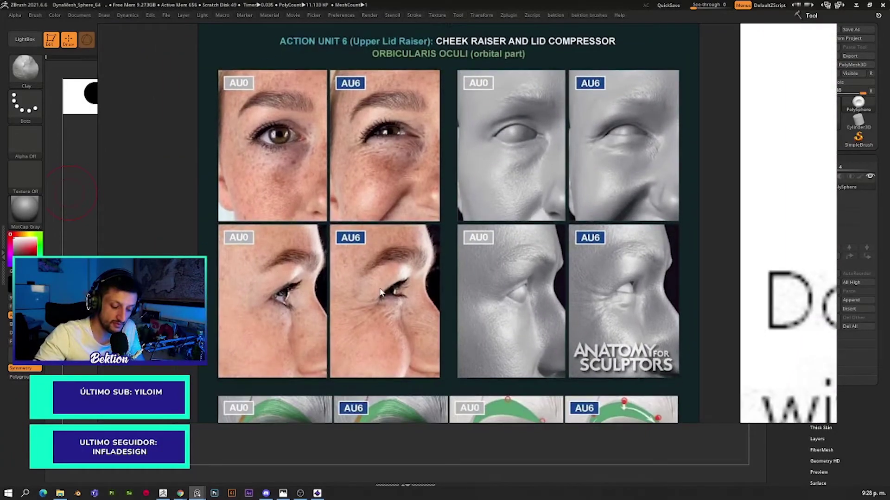
{"action": "scroll", "coordinate": [389, 278], "scroll_direction": "down", "scroll_amount": 2}
{"action": "scroll", "coordinate": [421, 255], "scroll_direction": "down", "scroll_amount": 1}
{"action": "scroll", "coordinate": [449, 246], "scroll_direction": "down", "scroll_amount": 1}
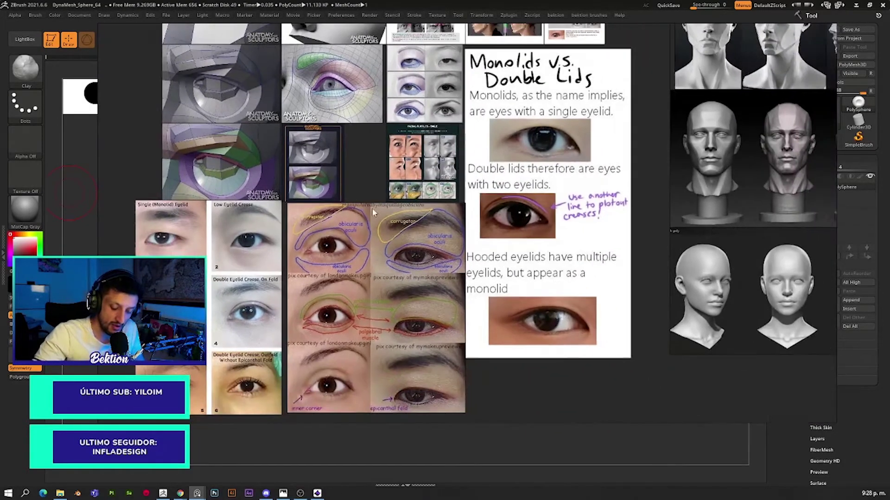
{"action": "scroll", "coordinate": [372, 208], "scroll_direction": "up", "scroll_amount": 2}
{"action": "scroll", "coordinate": [408, 213], "scroll_direction": "up", "scroll_amount": 1}
{"action": "scroll", "coordinate": [440, 219], "scroll_direction": "down", "scroll_amount": 1}
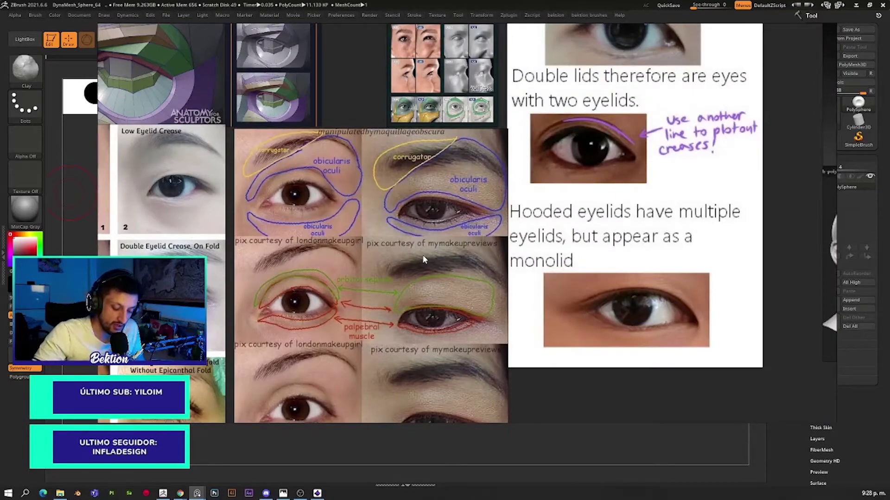
{"action": "scroll", "coordinate": [423, 255], "scroll_direction": "up", "scroll_amount": 1}
{"action": "scroll", "coordinate": [441, 236], "scroll_direction": "up", "scroll_amount": 1}
{"action": "scroll", "coordinate": [461, 217], "scroll_direction": "up", "scroll_amount": 1}
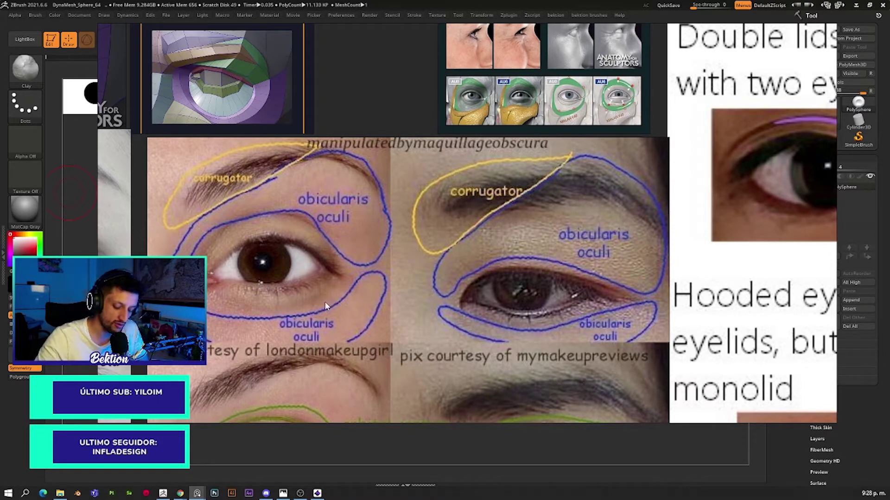
{"action": "scroll", "coordinate": [343, 329], "scroll_direction": "down", "scroll_amount": 5}
{"action": "scroll", "coordinate": [366, 301], "scroll_direction": "up", "scroll_amount": 2}
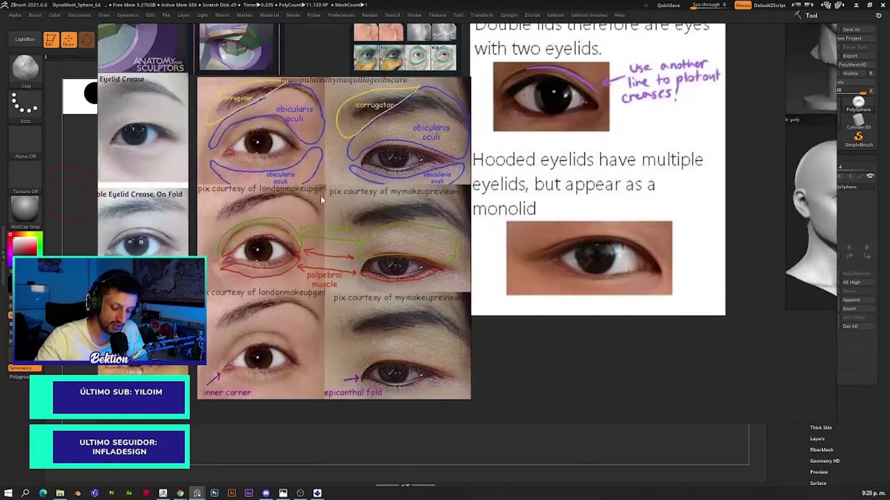
{"action": "scroll", "coordinate": [376, 262], "scroll_direction": "up", "scroll_amount": 3}
{"action": "scroll", "coordinate": [417, 278], "scroll_direction": "up", "scroll_amount": 2}
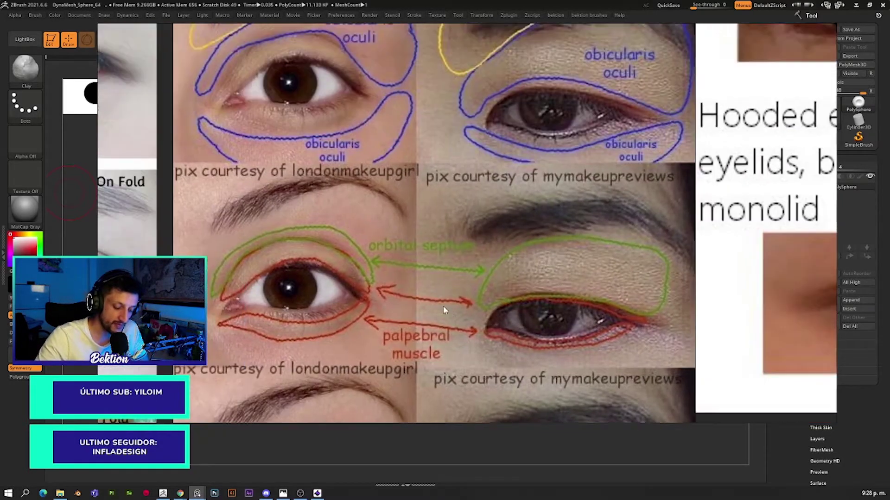
{"action": "middle_click_drag", "start_coordinate": [360, 270], "coordinate": [399, 356]}
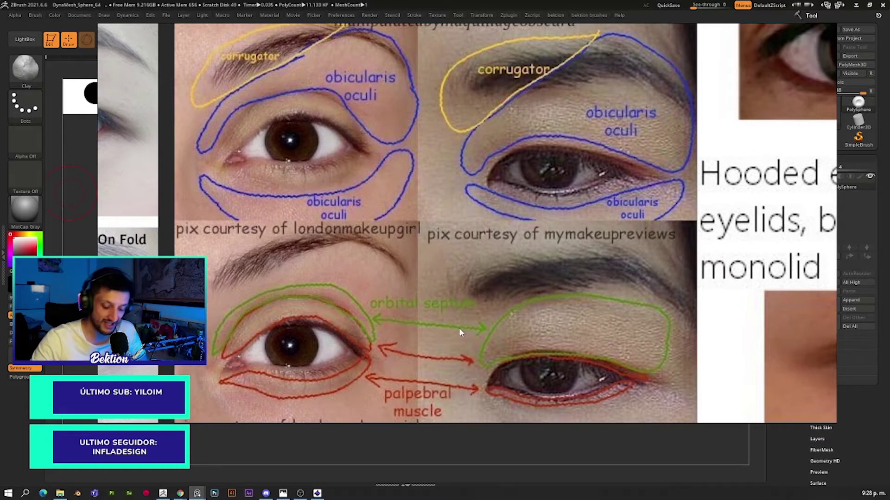
Step: Zoom in until the frontal and profile Muscles of the Head chart fills the view
{"action": "scroll", "coordinate": [456, 308], "scroll_direction": "down", "scroll_amount": 3}
{"action": "scroll", "coordinate": [456, 303], "scroll_direction": "up", "scroll_amount": 2}
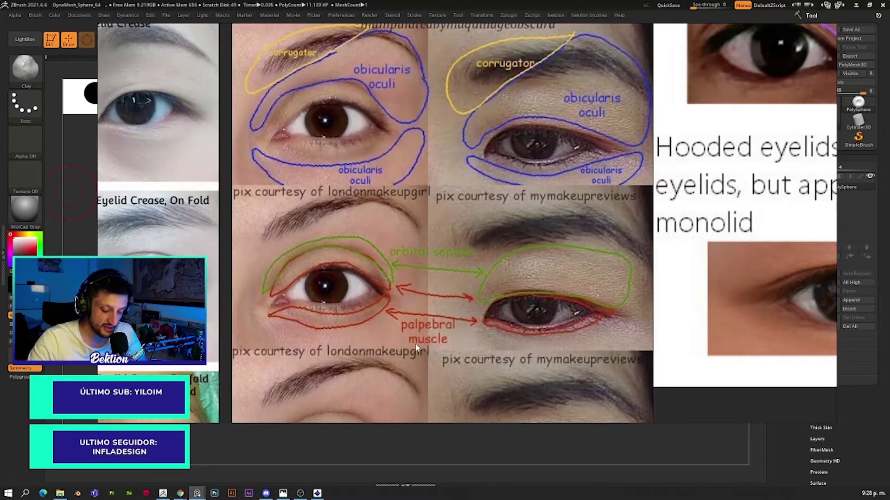
{"action": "scroll", "coordinate": [415, 348], "scroll_direction": "up", "scroll_amount": 1}
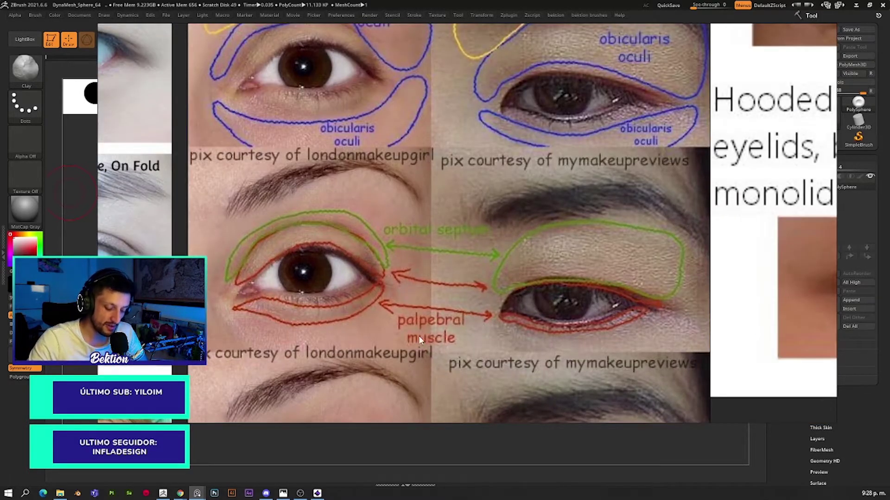
{"action": "scroll", "coordinate": [431, 320], "scroll_direction": "down", "scroll_amount": 3}
{"action": "scroll", "coordinate": [443, 334], "scroll_direction": "up", "scroll_amount": 1}
{"action": "scroll", "coordinate": [453, 319], "scroll_direction": "down", "scroll_amount": 1}
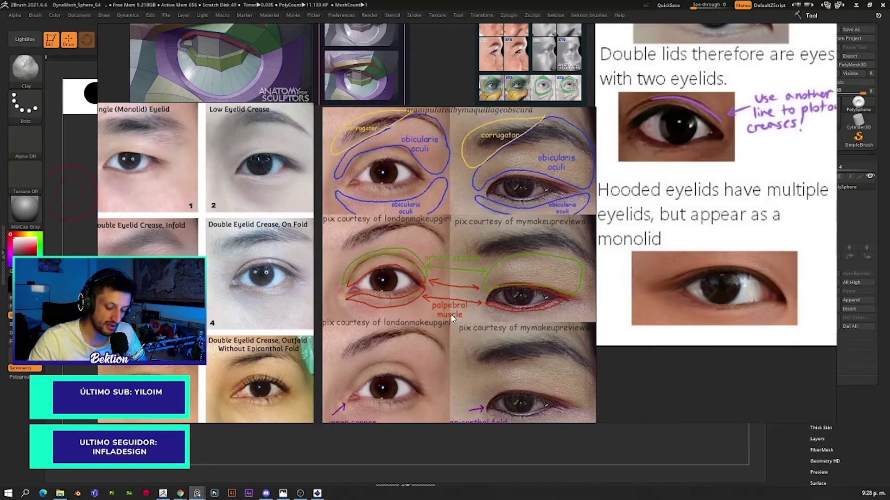
{"action": "scroll", "coordinate": [451, 318], "scroll_direction": "up", "scroll_amount": 3}
{"action": "scroll", "coordinate": [449, 314], "scroll_direction": "down", "scroll_amount": 3}
{"action": "scroll", "coordinate": [442, 297], "scroll_direction": "up", "scroll_amount": 3}
{"action": "scroll", "coordinate": [445, 282], "scroll_direction": "down", "scroll_amount": 1}
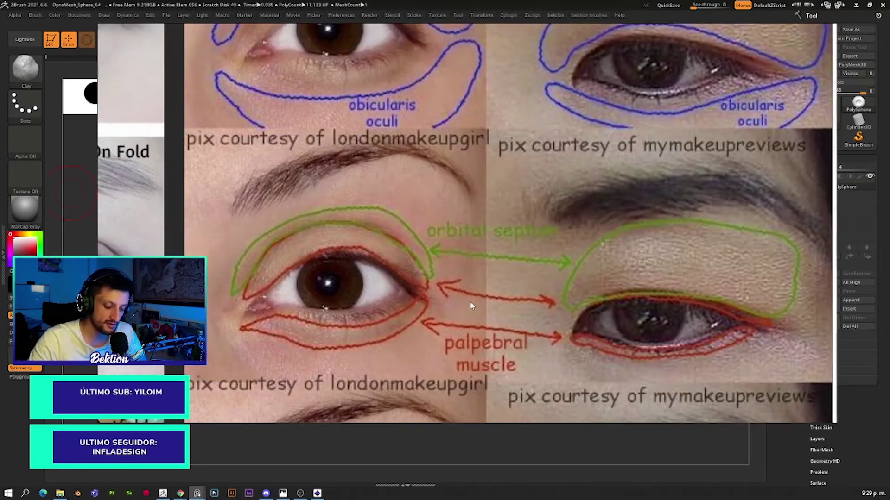
{"action": "scroll", "coordinate": [455, 277], "scroll_direction": "down", "scroll_amount": 2}
{"action": "scroll", "coordinate": [469, 263], "scroll_direction": "down", "scroll_amount": 3}
{"action": "scroll", "coordinate": [469, 338], "scroll_direction": "down", "scroll_amount": 1}
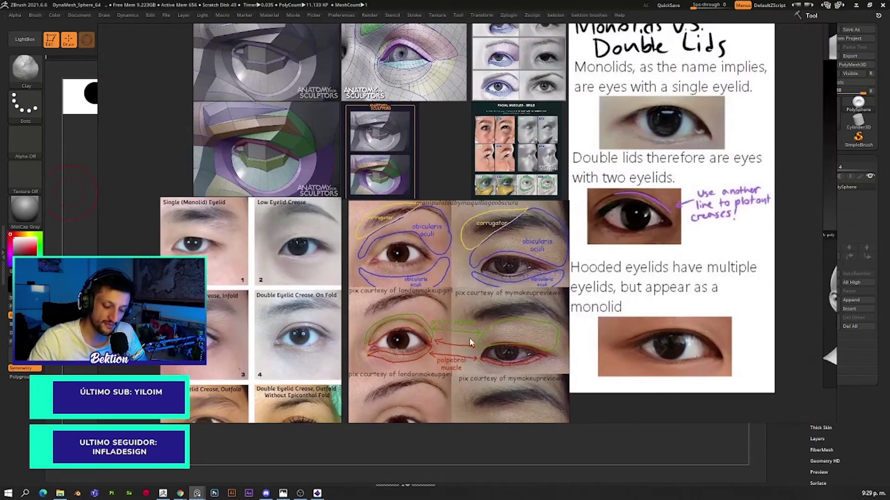
{"action": "scroll", "coordinate": [409, 153], "scroll_direction": "up", "scroll_amount": 3}
{"action": "scroll", "coordinate": [407, 217], "scroll_direction": "up", "scroll_amount": 1}
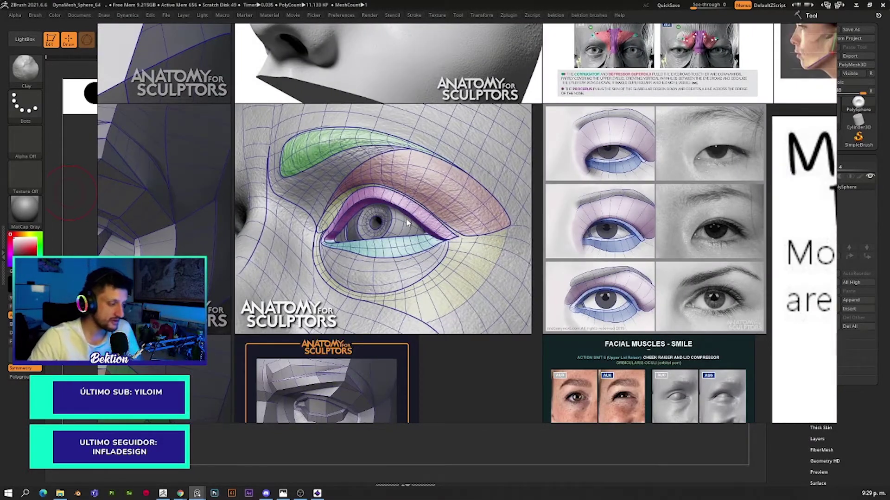
{"action": "scroll", "coordinate": [406, 224], "scroll_direction": "down", "scroll_amount": 2}
{"action": "scroll", "coordinate": [417, 209], "scroll_direction": "down", "scroll_amount": 3}
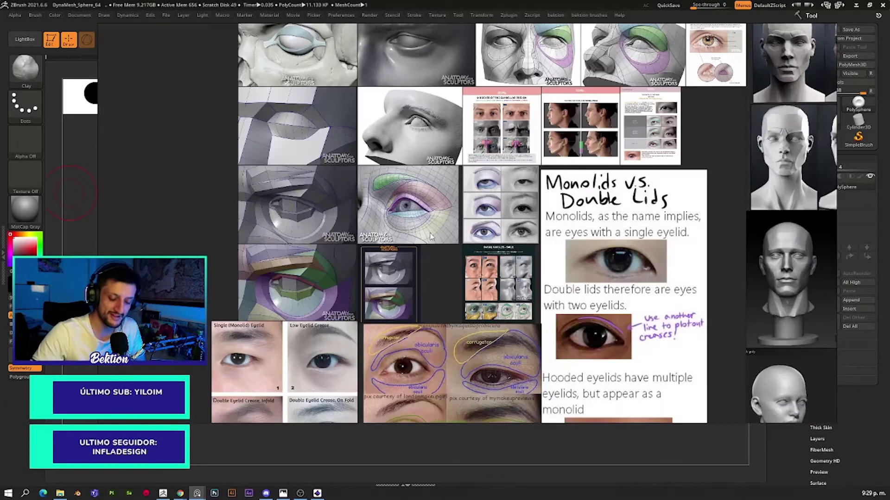
{"action": "scroll", "coordinate": [484, 187], "scroll_direction": "down", "scroll_amount": 2}
{"action": "scroll", "coordinate": [417, 162], "scroll_direction": "up", "scroll_amount": 1}
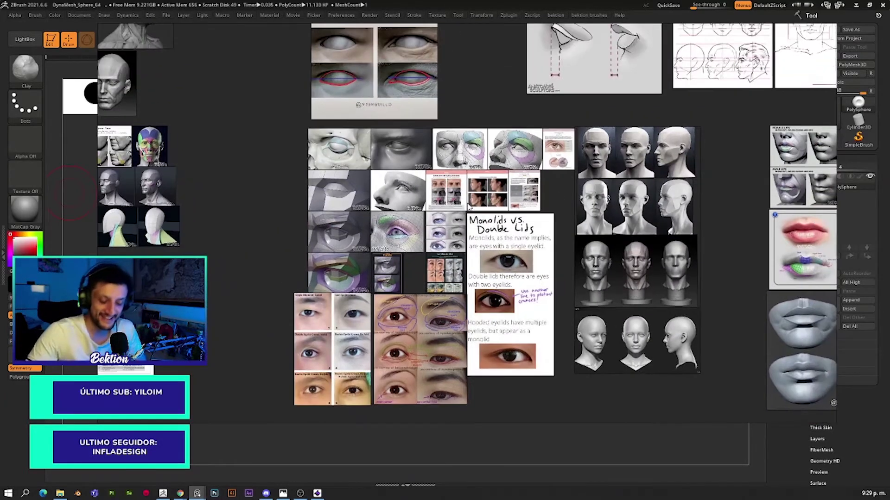
{"action": "scroll", "coordinate": [371, 139], "scroll_direction": "up", "scroll_amount": 2}
{"action": "scroll", "coordinate": [351, 131], "scroll_direction": "up", "scroll_amount": 3}
{"action": "scroll", "coordinate": [350, 131], "scroll_direction": "down", "scroll_amount": 4}
{"action": "scroll", "coordinate": [541, 181], "scroll_direction": "up", "scroll_amount": 2}
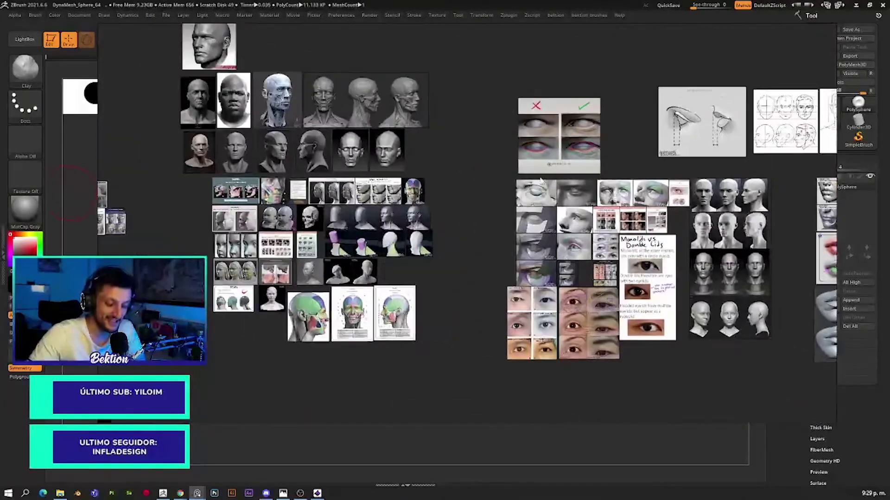
{"action": "scroll", "coordinate": [443, 320], "scroll_direction": "up", "scroll_amount": 3}
{"action": "scroll", "coordinate": [436, 260], "scroll_direction": "up", "scroll_amount": 3}
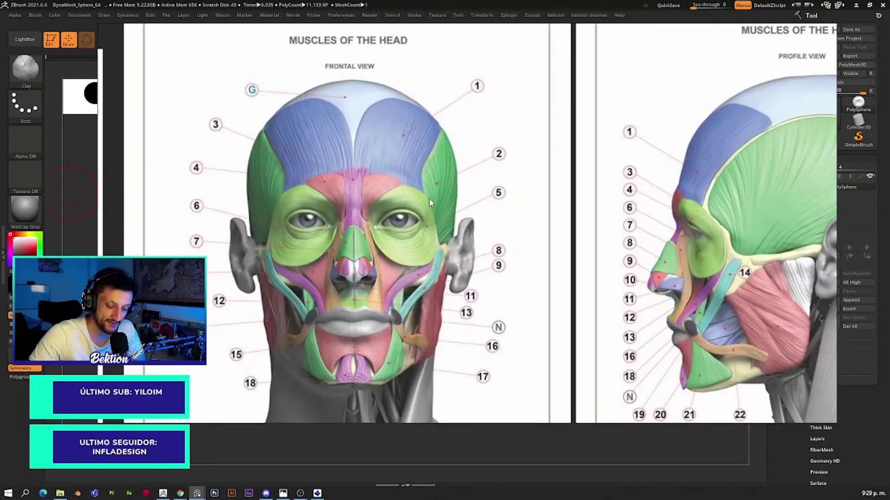
Step: Scroll through the head-muscle references on the PureRef board
{"action": "scroll", "coordinate": [431, 208], "scroll_direction": "down", "scroll_amount": 3}
{"action": "scroll", "coordinate": [421, 194], "scroll_direction": "up", "scroll_amount": 3}
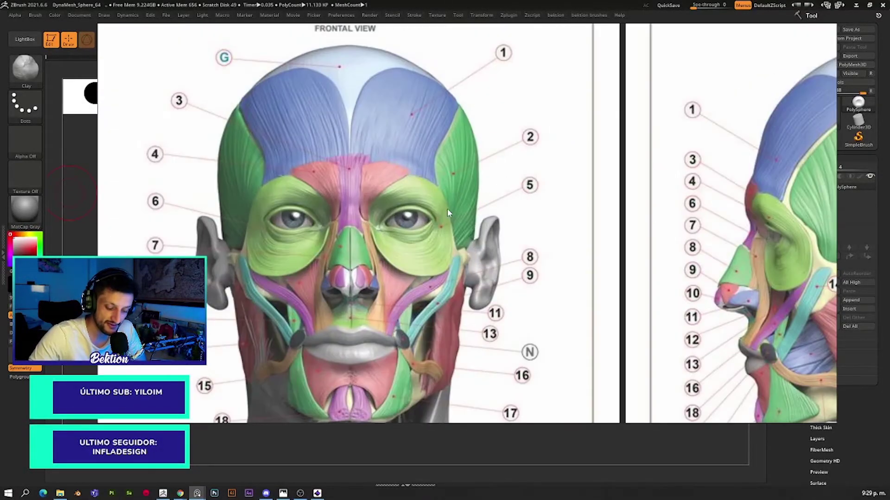
{"action": "scroll", "coordinate": [453, 204], "scroll_direction": "down", "scroll_amount": 2}
{"action": "scroll", "coordinate": [447, 209], "scroll_direction": "up", "scroll_amount": 2}
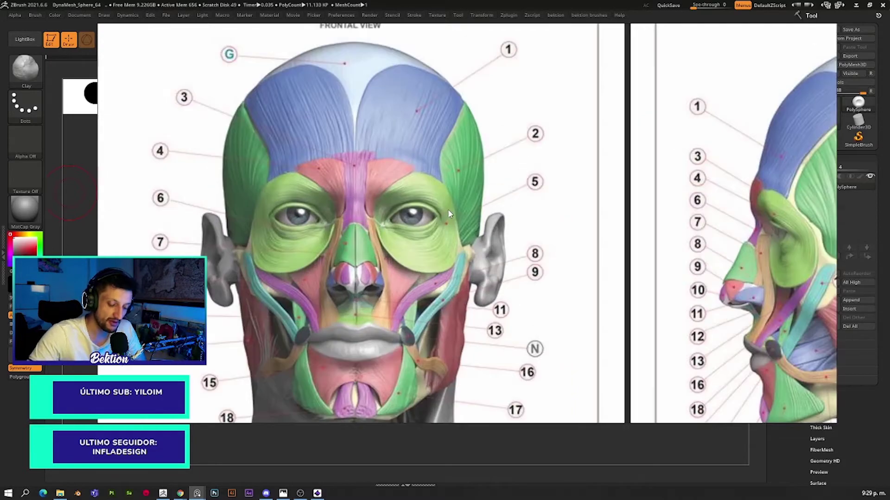
{"action": "scroll", "coordinate": [448, 209], "scroll_direction": "up", "scroll_amount": 2}
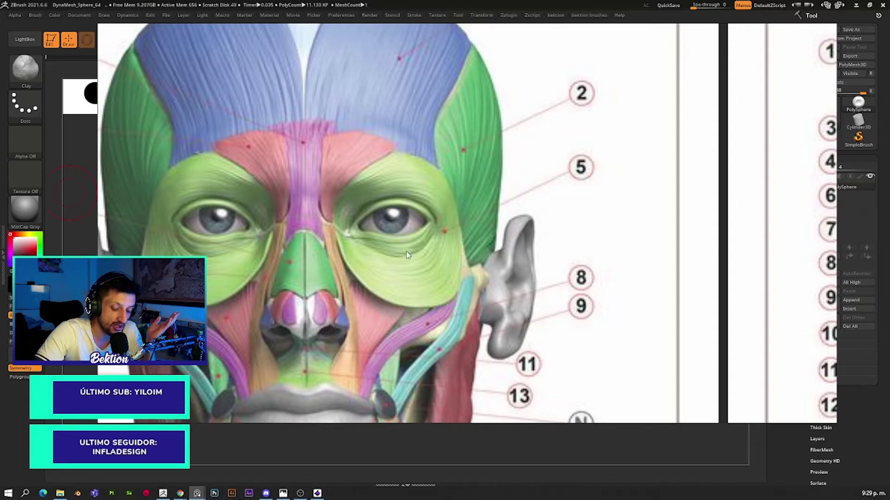
{"action": "scroll", "coordinate": [520, 220], "scroll_direction": "down", "scroll_amount": 3}
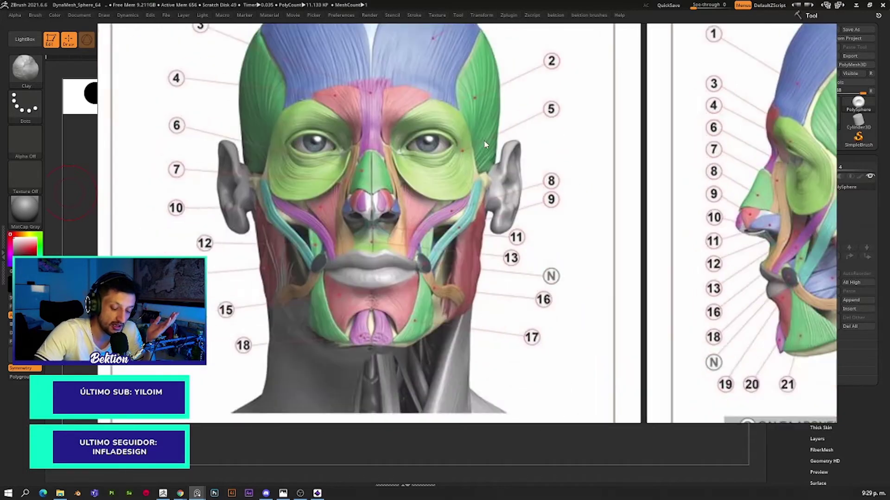
{"action": "scroll", "coordinate": [445, 238], "scroll_direction": "down", "scroll_amount": 2}
{"action": "scroll", "coordinate": [306, 352], "scroll_direction": "up", "scroll_amount": 2}
{"action": "scroll", "coordinate": [321, 369], "scroll_direction": "up", "scroll_amount": 1}
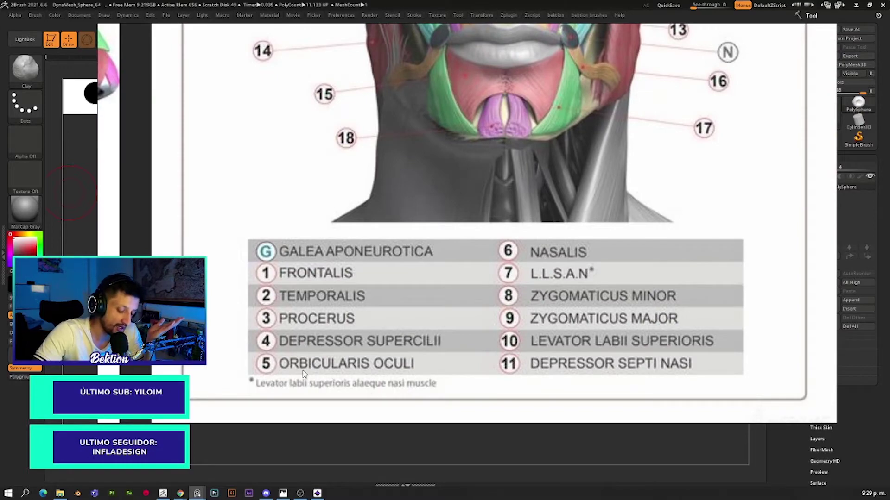
{"action": "scroll", "coordinate": [458, 327], "scroll_direction": "down", "scroll_amount": 3}
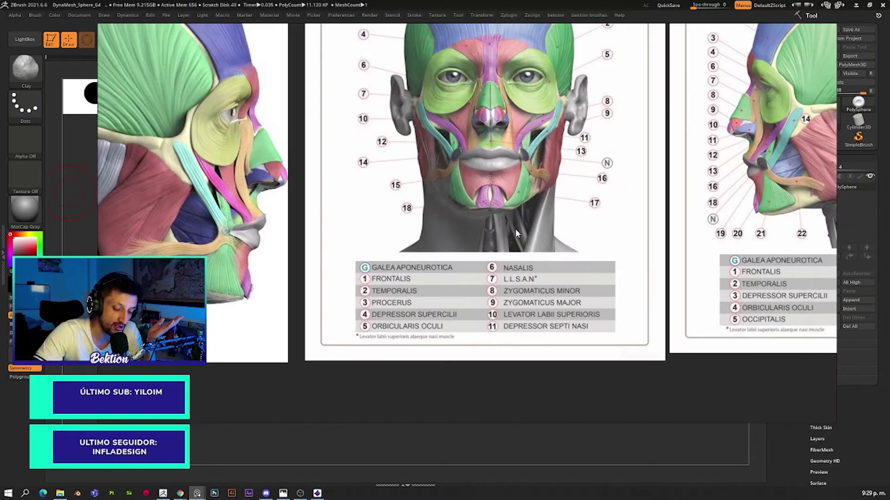
{"action": "scroll", "coordinate": [515, 229], "scroll_direction": "up", "scroll_amount": 1}
{"action": "scroll", "coordinate": [440, 208], "scroll_direction": "up", "scroll_amount": 1}
{"action": "scroll", "coordinate": [393, 194], "scroll_direction": "up", "scroll_amount": 2}
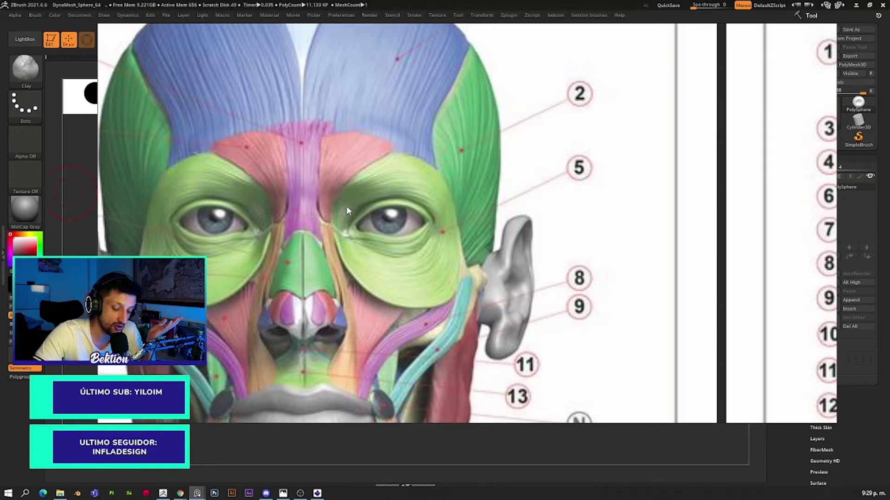
Step: Review the glabellar and eye references, then move the board off the ZBrush canvas
{"action": "scroll", "coordinate": [415, 205], "scroll_direction": "down", "scroll_amount": 1}
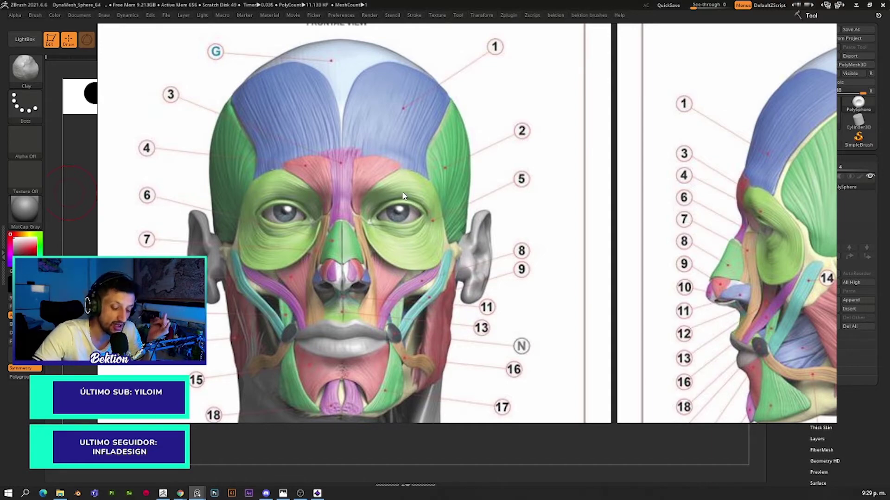
{"action": "scroll", "coordinate": [403, 197], "scroll_direction": "down", "scroll_amount": 1}
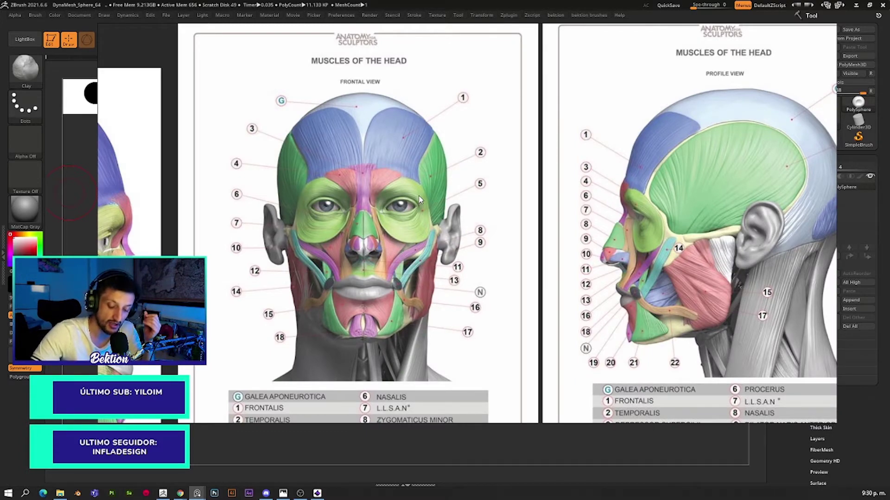
{"action": "scroll", "coordinate": [494, 197], "scroll_direction": "down", "scroll_amount": 1}
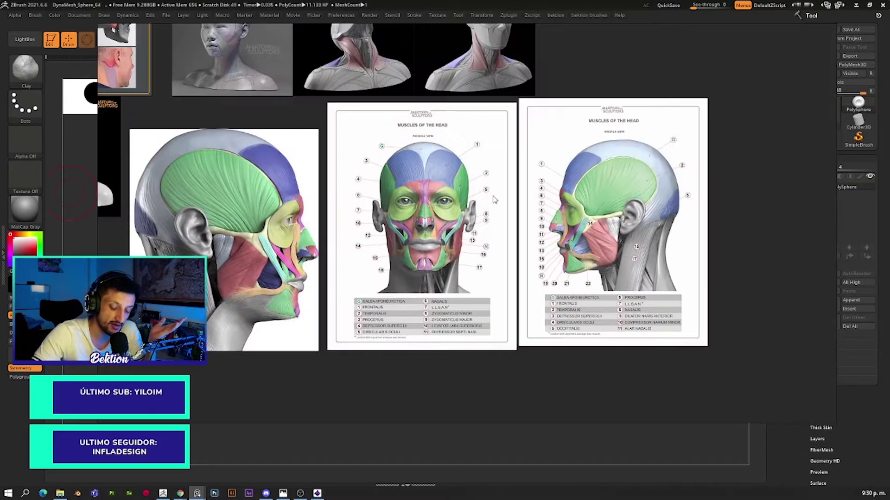
{"action": "scroll", "coordinate": [489, 192], "scroll_direction": "up", "scroll_amount": 1}
{"action": "scroll", "coordinate": [402, 248], "scroll_direction": "down", "scroll_amount": 1}
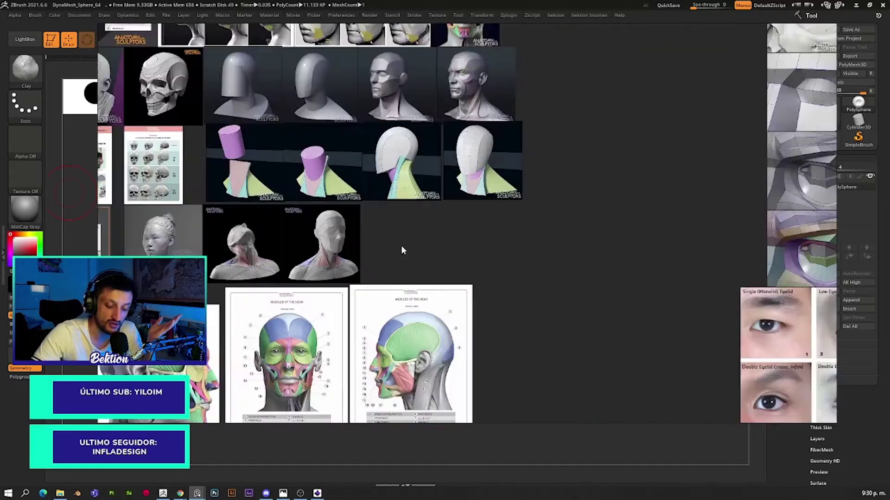
{"action": "scroll", "coordinate": [357, 298], "scroll_direction": "down", "scroll_amount": 1}
{"action": "scroll", "coordinate": [572, 174], "scroll_direction": "up", "scroll_amount": 1}
{"action": "scroll", "coordinate": [453, 253], "scroll_direction": "up", "scroll_amount": 1}
{"action": "scroll", "coordinate": [453, 254], "scroll_direction": "down", "scroll_amount": 1}
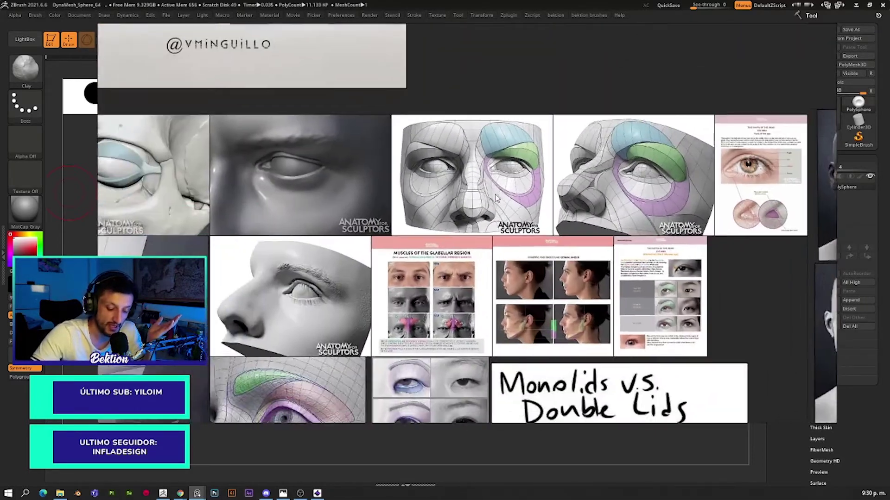
{"action": "middle_click_drag", "start_coordinate": [427, 263], "coordinate": [509, 190]}
{"action": "left_click_drag", "start_coordinate": [510, 190], "coordinate": [0, 0]}
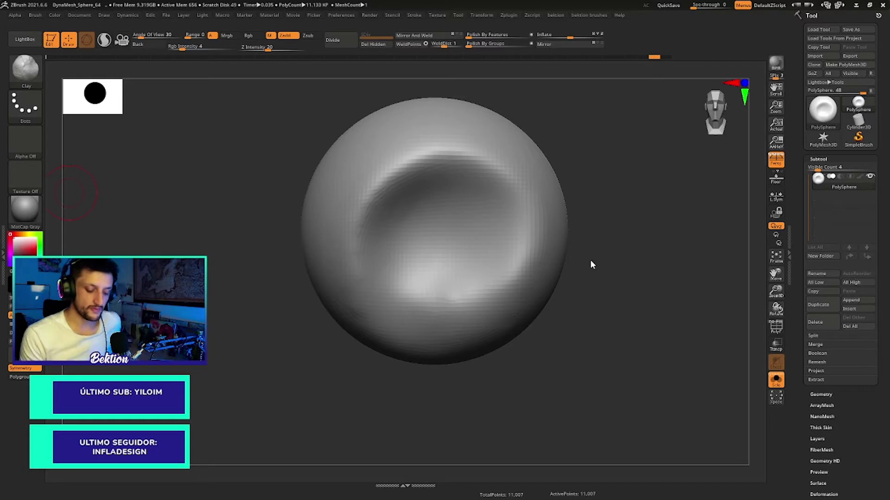
Step: Smooth the surface around the socket dent, turning the sphere to inspect it
{"action": "mouse_move", "coordinate": [590, 259]}
{"action": "left_mouse_down"}
{"action": "mouse_move", "coordinate": [619, 298]}
{"action": "mouse_move", "coordinate": [510, 272]}
{"action": "left_mouse_up"}
{"action": "key", "text": "space"}
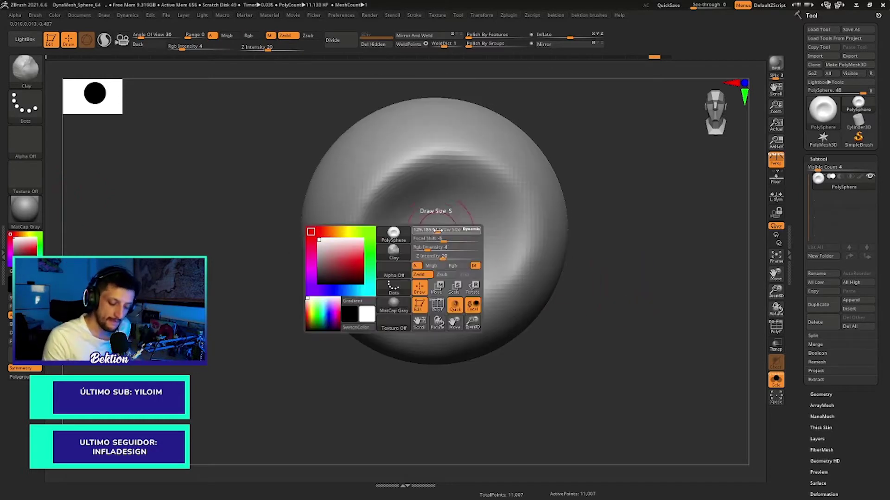
{"action": "mouse_move", "coordinate": [589, 233]}
{"action": "left_mouse_down"}
{"action": "mouse_move", "coordinate": [532, 255]}
{"action": "mouse_move", "coordinate": [447, 233]}
{"action": "mouse_move", "coordinate": [467, 234]}
{"action": "mouse_move", "coordinate": [484, 278]}
{"action": "left_mouse_up"}
{"action": "left_click_drag", "start_coordinate": [519, 240], "coordinate": [449, 244]}
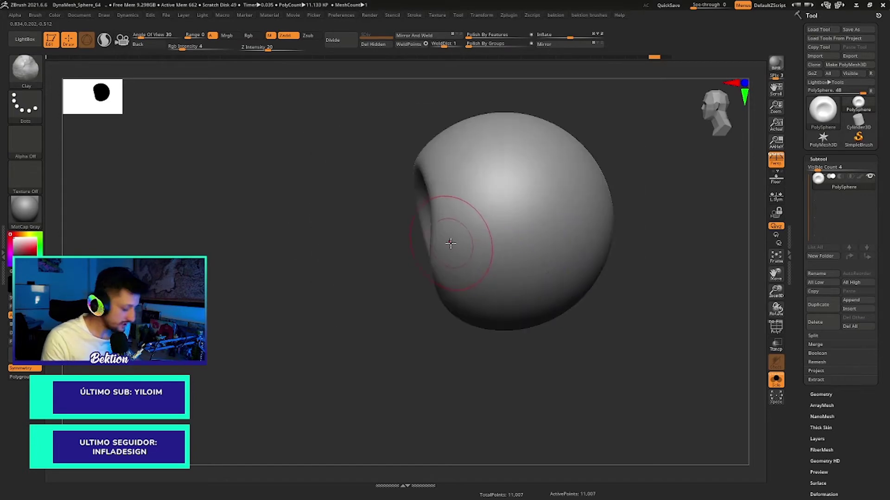
Step: Push the left-side dent deeper with an enlarged Move brush at depth 100
{"action": "key", "text": "b"}
{"action": "key", "text": "m"}
{"action": "key", "text": "v"}
{"action": "key", "text": "space"}
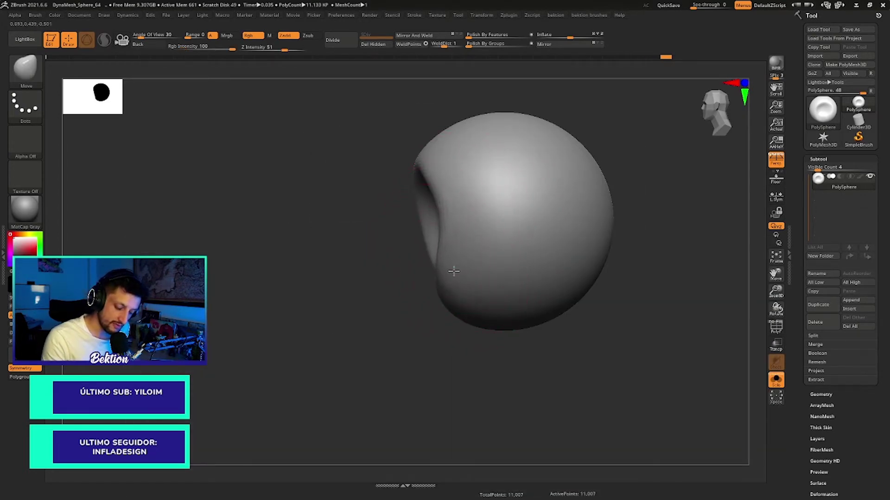
{"action": "mouse_move", "coordinate": [452, 266]}
{"action": "left_mouse_down"}
{"action": "mouse_move", "coordinate": [451, 222]}
{"action": "mouse_move", "coordinate": [449, 265]}
{"action": "left_mouse_up"}
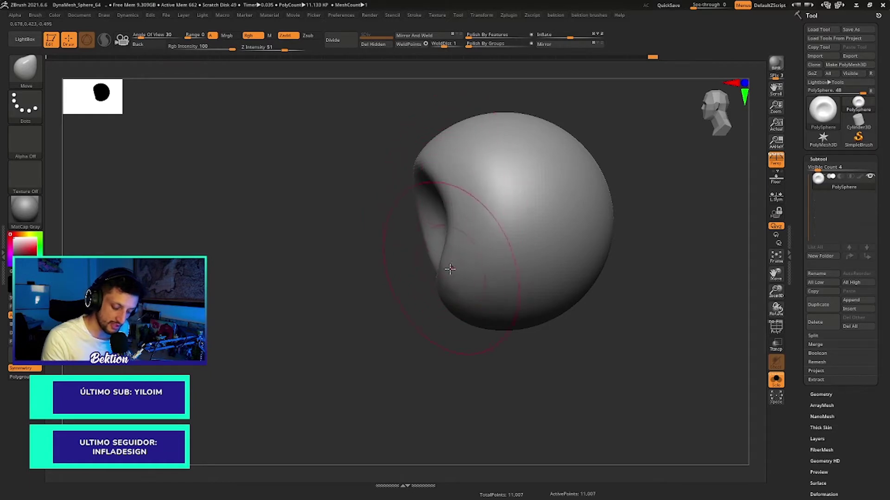
{"action": "left_click_drag", "start_coordinate": [397, 290], "coordinate": [433, 222]}
{"action": "key", "text": "space"}
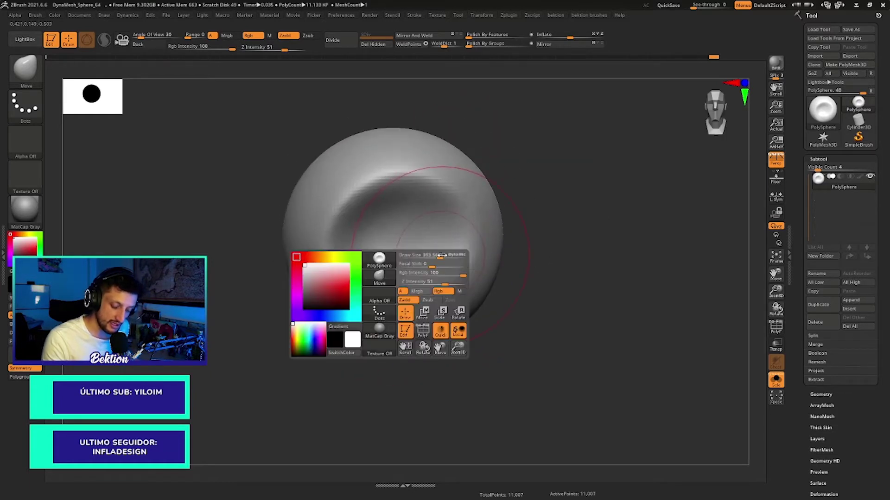
{"action": "key", "text": "shift"}
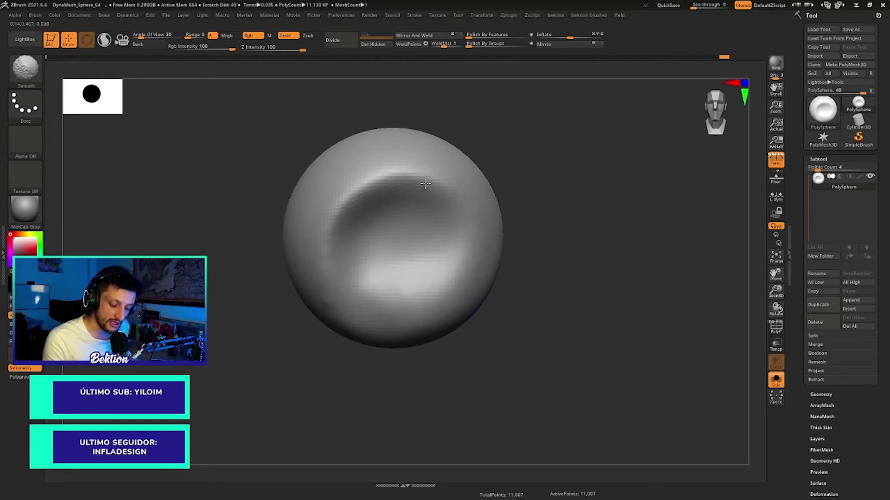
Step: Zoom in on the dent, undo the recent dent edits and redo one step
{"action": "mouse_move", "coordinate": [549, 273]}
{"action": "left_mouse_down", "text": "alt"}
{"action": "mouse_move", "coordinate": [575, 231]}
{"action": "mouse_move", "coordinate": [398, 242]}
{"action": "mouse_move", "coordinate": [388, 188]}
{"action": "left_mouse_up", "text": "alt"}
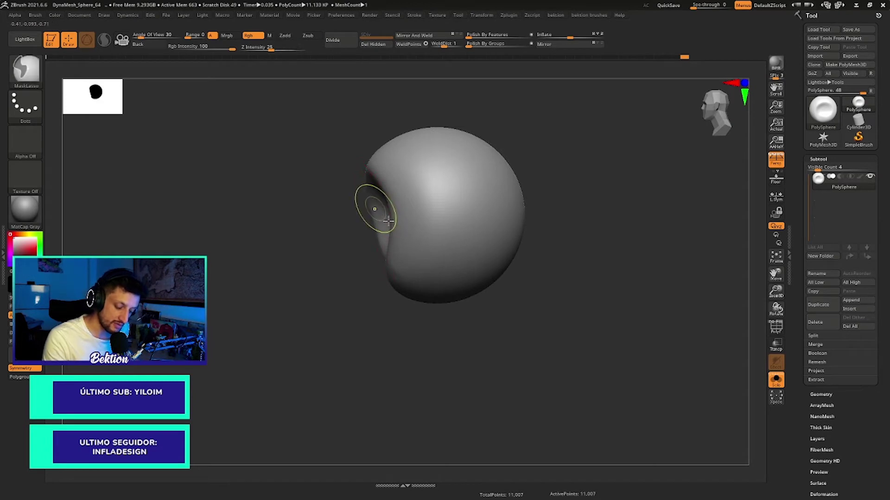
{"action": "right_click_drag", "start_coordinate": [371, 206], "coordinate": [399, 278], "text": "ctrl"}
{"action": "key", "text": "space"}
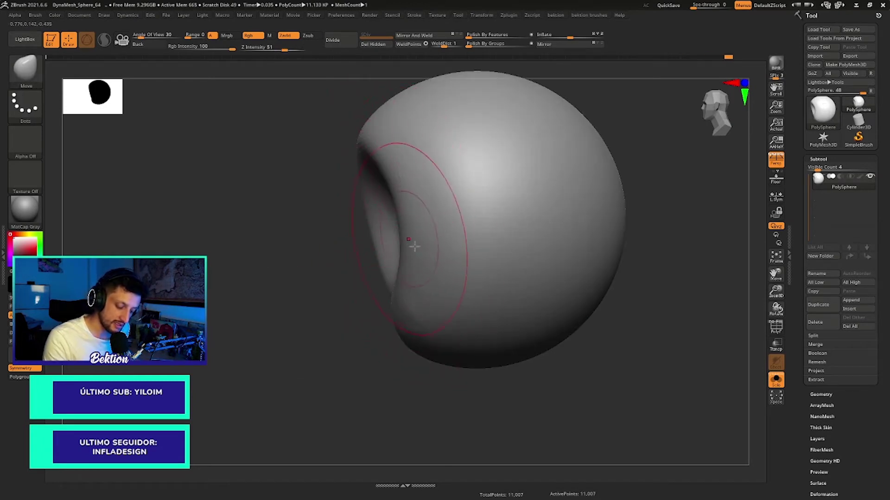
{"action": "key", "text": "ctrl+z"}
{"action": "key", "text": "ctrl+z"}
{"action": "key", "text": "ctrl+z"}
{"action": "key", "text": "ctrl+z"}
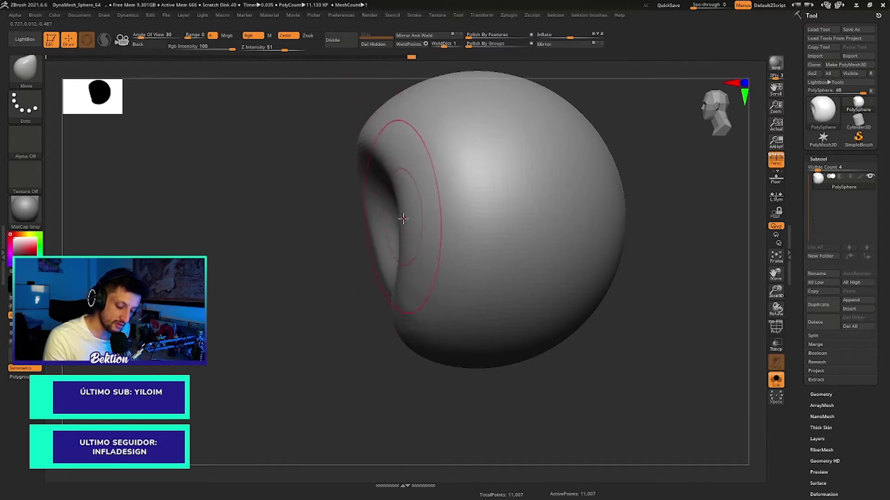
{"action": "key", "text": "ctrl+shift+z"}
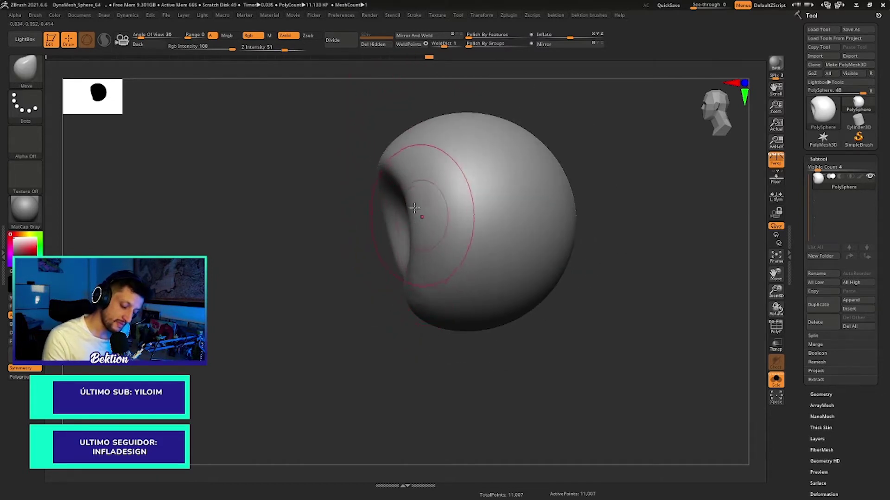
Step: Smooth the edge and rim of the eye-socket dent
{"action": "left_click_drag", "start_coordinate": [407, 278], "coordinate": [389, 175], "text": "shift"}
{"action": "right_click_drag", "start_coordinate": [415, 299], "coordinate": [462, 212]}
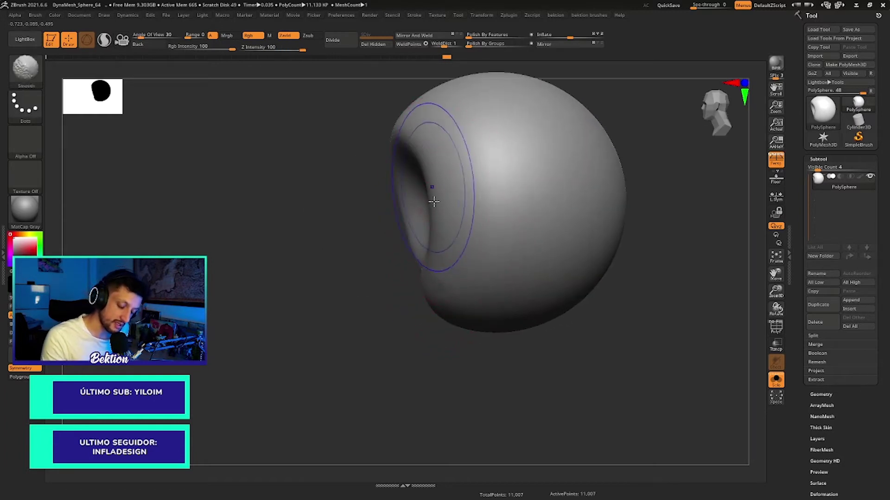
{"action": "left_click_drag", "start_coordinate": [431, 139], "coordinate": [433, 247], "text": "shift"}
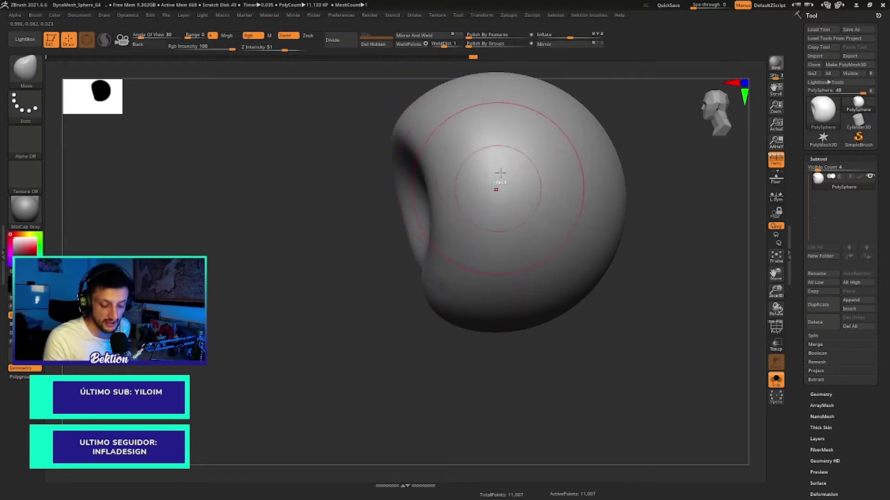
{"action": "mouse_move", "coordinate": [497, 175]}
{"action": "right_mouse_down"}
{"action": "mouse_move", "coordinate": [585, 165]}
{"action": "mouse_move", "coordinate": [538, 176]}
{"action": "right_mouse_up"}
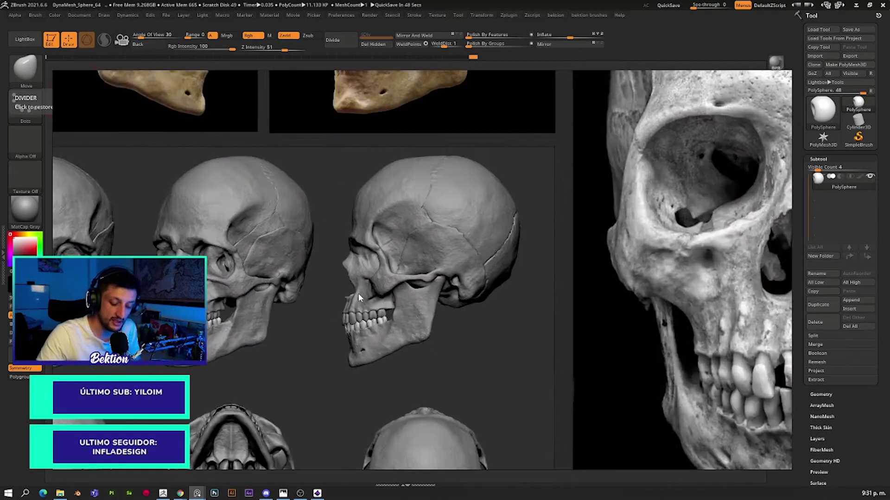
Step: Browse the head and skull references, centring the head-muscle charts
{"action": "scroll", "coordinate": [357, 297], "scroll_direction": "down", "scroll_amount": 5}
{"action": "scroll", "coordinate": [425, 232], "scroll_direction": "up", "scroll_amount": 2}
{"action": "scroll", "coordinate": [424, 233], "scroll_direction": "up", "scroll_amount": 2}
{"action": "scroll", "coordinate": [425, 232], "scroll_direction": "up", "scroll_amount": 2}
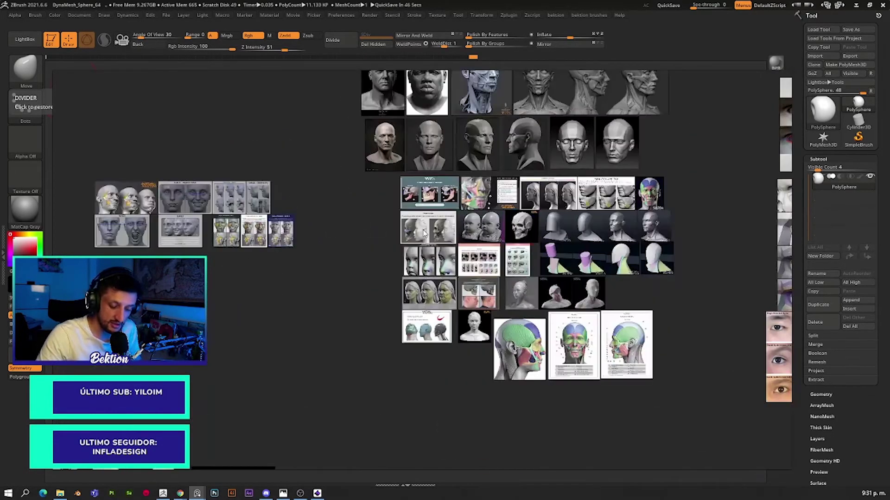
{"action": "scroll", "coordinate": [271, 219], "scroll_direction": "up", "scroll_amount": 3}
{"action": "middle_click_drag", "start_coordinate": [501, 246], "coordinate": [173, 224]}
{"action": "scroll", "coordinate": [173, 224], "scroll_direction": "down", "scroll_amount": 1}
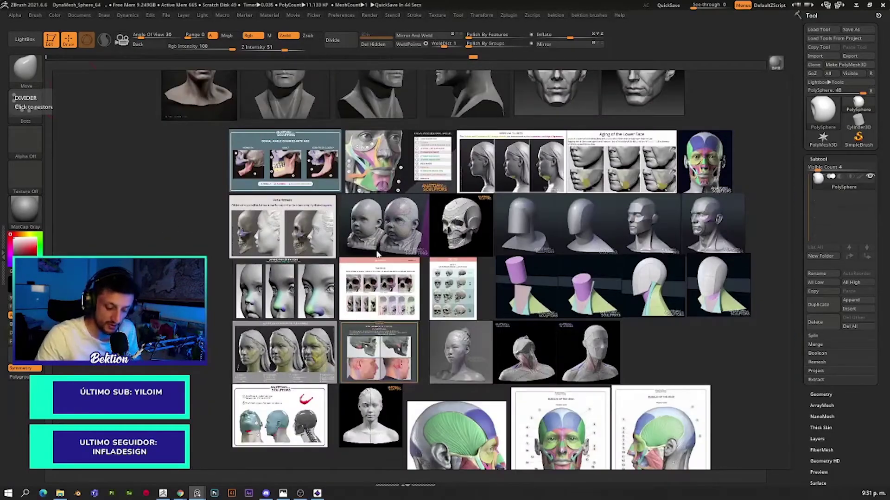
{"action": "scroll", "coordinate": [505, 221], "scroll_direction": "up", "scroll_amount": 3}
{"action": "scroll", "coordinate": [504, 219], "scroll_direction": "down", "scroll_amount": 3}
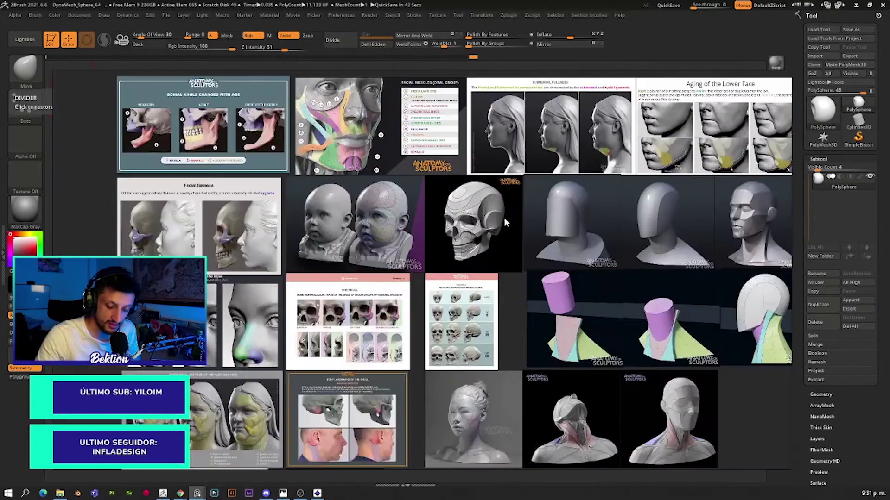
{"action": "scroll", "coordinate": [504, 219], "scroll_direction": "down", "scroll_amount": 1}
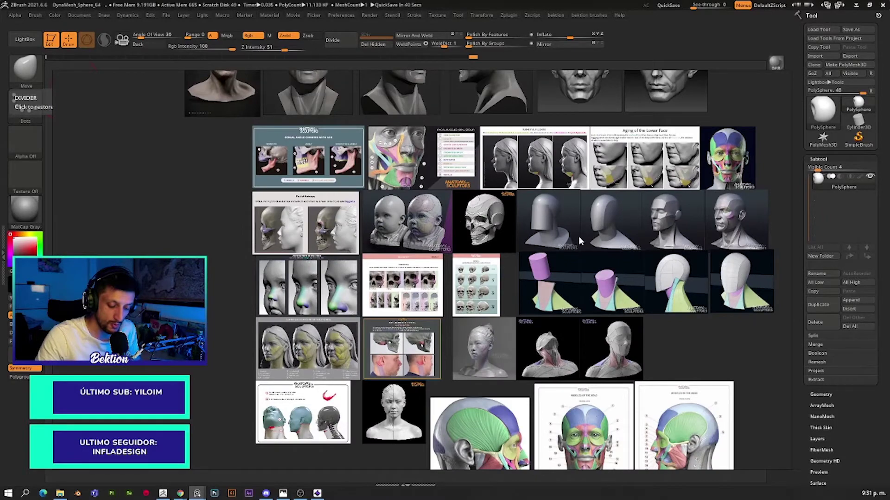
{"action": "middle_click_drag", "start_coordinate": [505, 306], "coordinate": [447, 167]}
Step: Study the expression charts, then slide the reference board off the canvas
{"action": "scroll", "coordinate": [426, 241], "scroll_direction": "down", "scroll_amount": 1}
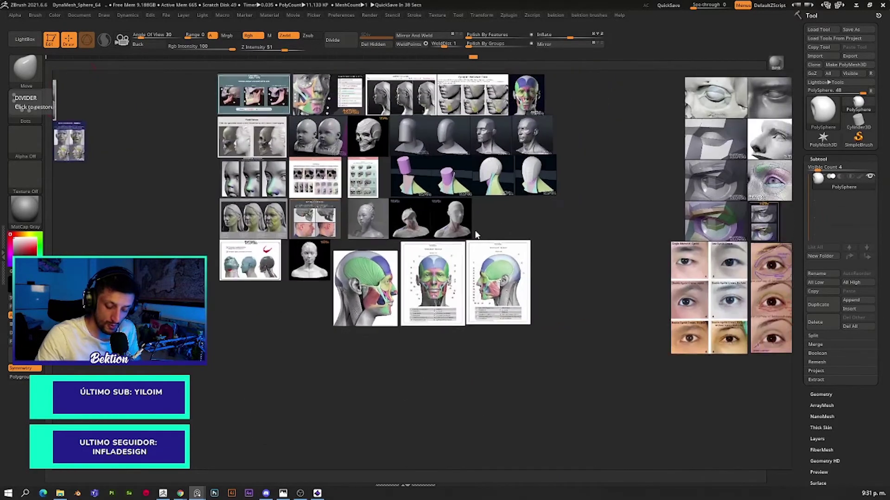
{"action": "scroll", "coordinate": [410, 304], "scroll_direction": "up", "scroll_amount": 3}
{"action": "scroll", "coordinate": [450, 266], "scroll_direction": "down", "scroll_amount": 3}
{"action": "scroll", "coordinate": [348, 291], "scroll_direction": "up", "scroll_amount": 2}
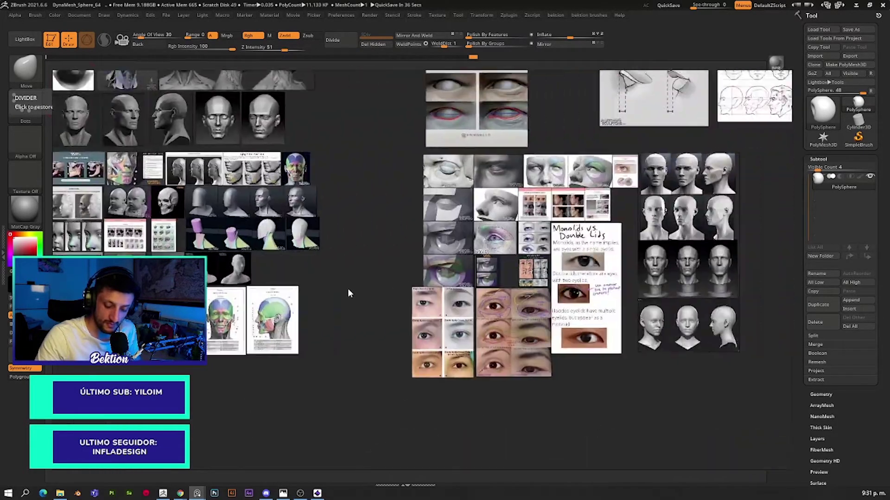
{"action": "scroll", "coordinate": [352, 250], "scroll_direction": "down", "scroll_amount": 1}
{"action": "scroll", "coordinate": [408, 264], "scroll_direction": "down", "scroll_amount": 1}
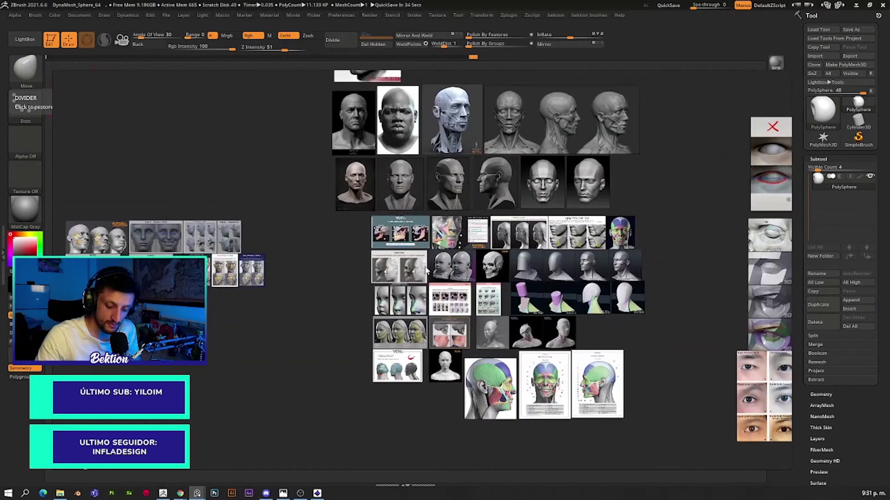
{"action": "scroll", "coordinate": [429, 271], "scroll_direction": "down", "scroll_amount": 1}
{"action": "scroll", "coordinate": [426, 269], "scroll_direction": "down", "scroll_amount": 2}
{"action": "scroll", "coordinate": [414, 264], "scroll_direction": "up", "scroll_amount": 1}
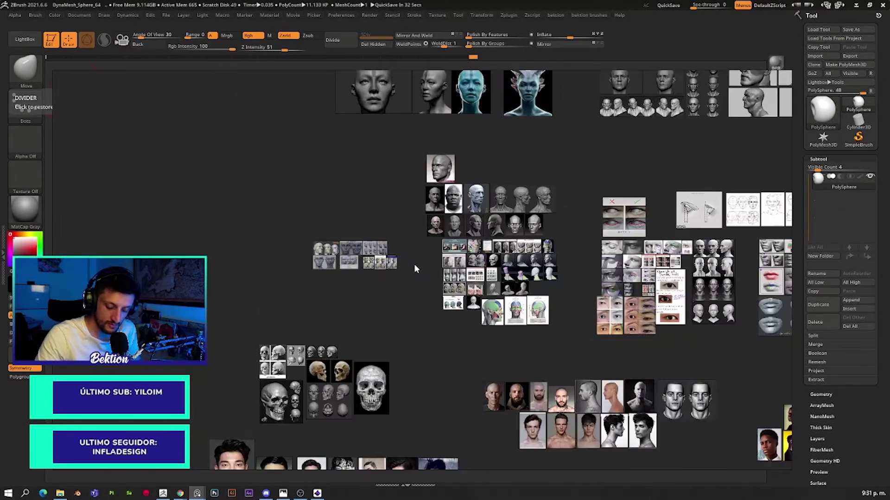
{"action": "scroll", "coordinate": [399, 273], "scroll_direction": "up", "scroll_amount": 2}
{"action": "scroll", "coordinate": [382, 286], "scroll_direction": "up", "scroll_amount": 2}
{"action": "middle_click_drag", "start_coordinate": [336, 250], "coordinate": [335, 288]}
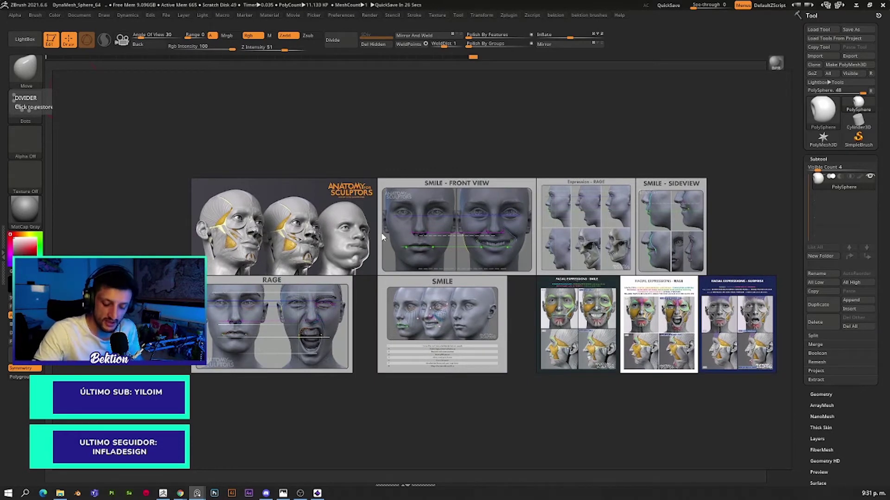
{"action": "left_click_drag", "start_coordinate": [359, 234], "coordinate": [101, 93]}
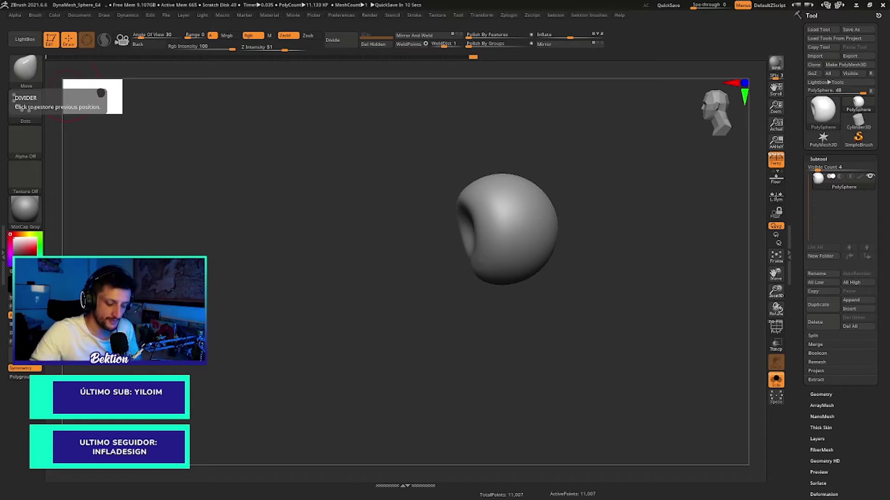
Step: Turn the dent toward the camera and smooth the lower part of the socket
{"action": "mouse_move", "coordinate": [613, 242]}
{"action": "left_mouse_down"}
{"action": "mouse_move", "coordinate": [559, 228]}
{"action": "mouse_move", "coordinate": [533, 259]}
{"action": "left_mouse_up"}
{"action": "key", "text": "space"}
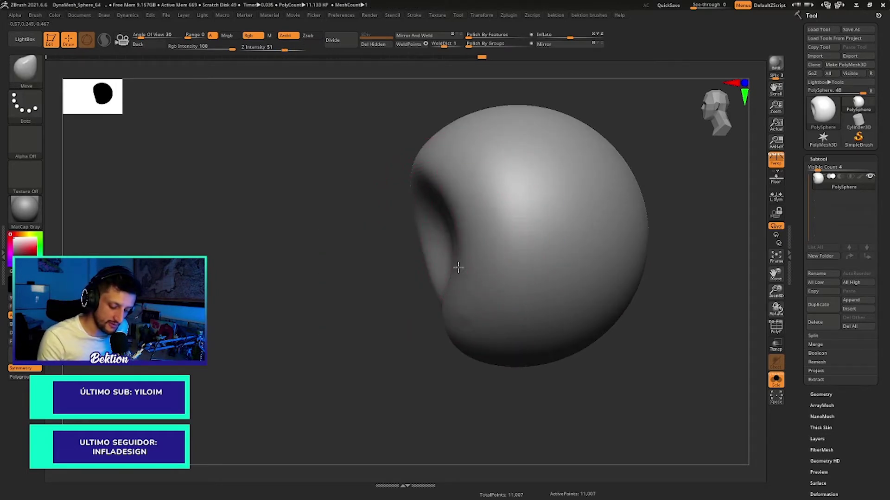
{"action": "mouse_move", "coordinate": [454, 284]}
{"action": "left_mouse_down"}
{"action": "mouse_move", "coordinate": [546, 220]}
{"action": "mouse_move", "coordinate": [417, 298]}
{"action": "mouse_move", "coordinate": [407, 272]}
{"action": "left_mouse_up"}
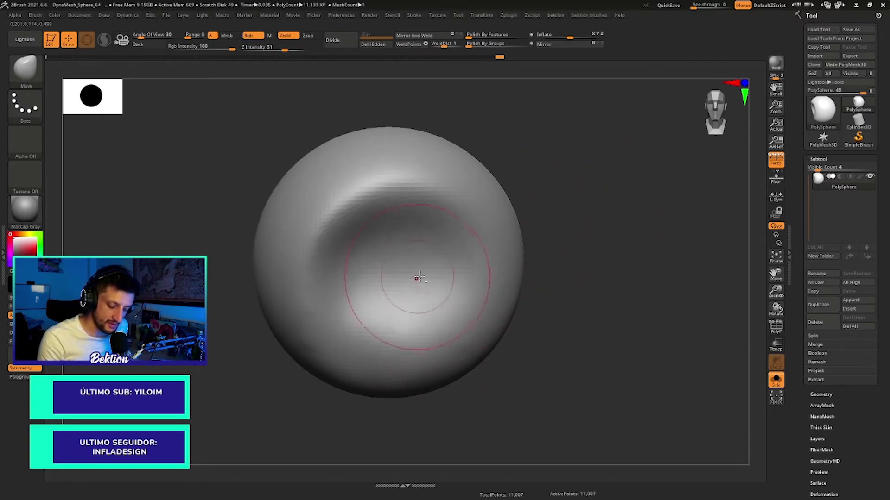
{"action": "mouse_move", "coordinate": [418, 277]}
{"action": "right_mouse_down"}
{"action": "mouse_move", "coordinate": [359, 277]}
{"action": "mouse_move", "coordinate": [440, 294]}
{"action": "mouse_move", "coordinate": [393, 302]}
{"action": "right_mouse_up"}
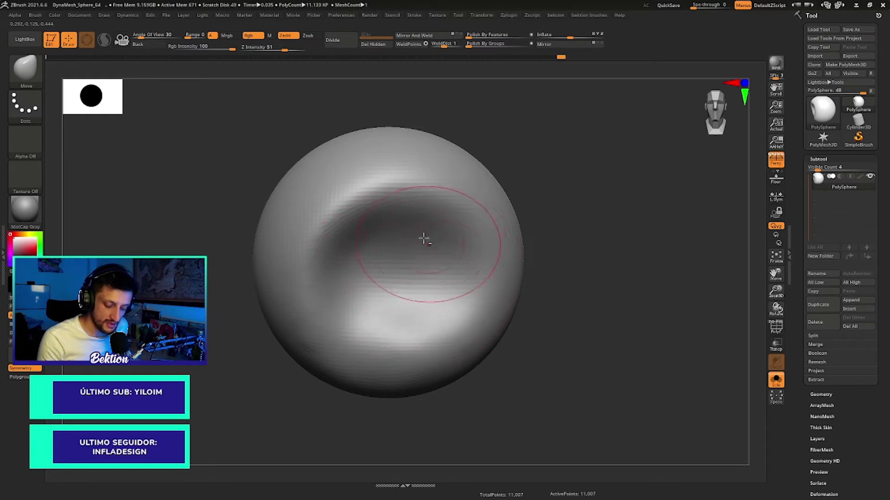
{"action": "right_click_drag", "start_coordinate": [424, 239], "coordinate": [426, 248]}
{"action": "mouse_move", "coordinate": [415, 278]}
{"action": "left_mouse_down", "text": "shift"}
{"action": "mouse_move", "coordinate": [378, 288]}
{"action": "mouse_move", "coordinate": [369, 278]}
{"action": "left_mouse_up", "text": "shift"}
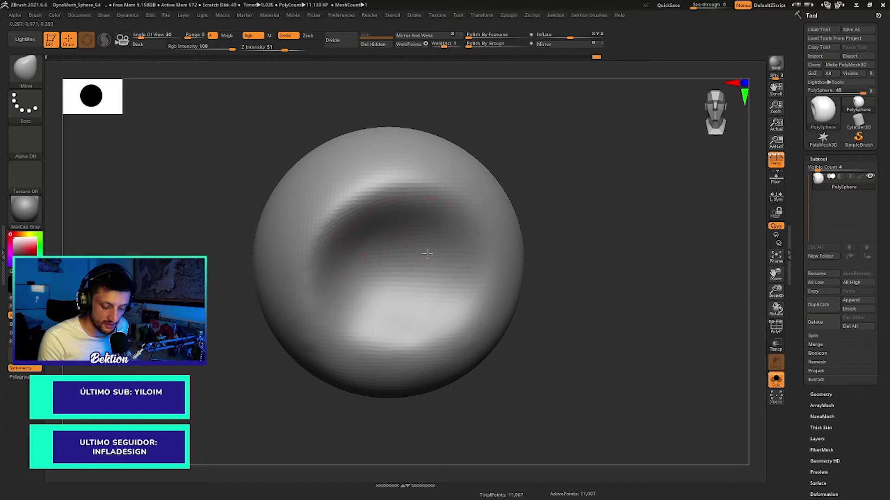
{"action": "left_click_drag", "start_coordinate": [417, 307], "coordinate": [370, 321], "text": "shift"}
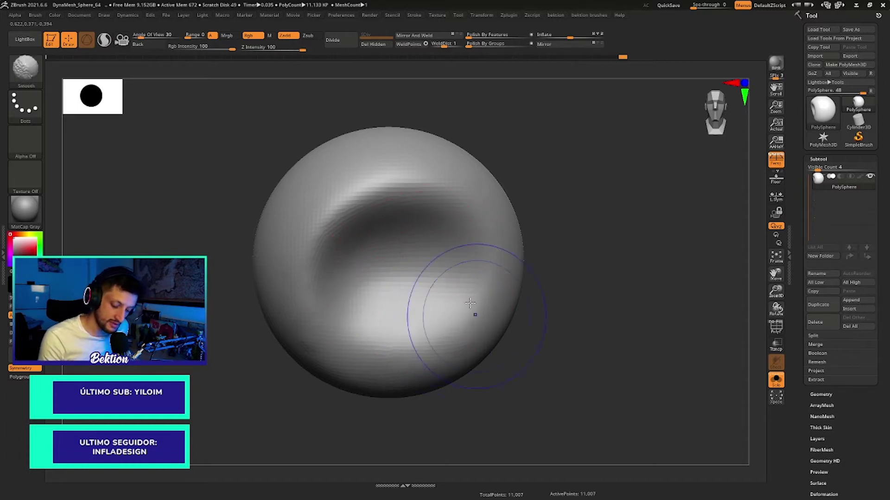
{"action": "left_click_drag", "start_coordinate": [470, 303], "coordinate": [510, 260], "text": "shift"}
Step: Orbit to check the socket from the side and pick the Clay brush
{"action": "mouse_move", "coordinate": [526, 246]}
{"action": "right_mouse_down", "text": "ctrl"}
{"action": "mouse_move", "coordinate": [533, 197]}
{"action": "mouse_move", "coordinate": [492, 223]}
{"action": "mouse_move", "coordinate": [429, 286]}
{"action": "right_mouse_up", "text": "ctrl"}
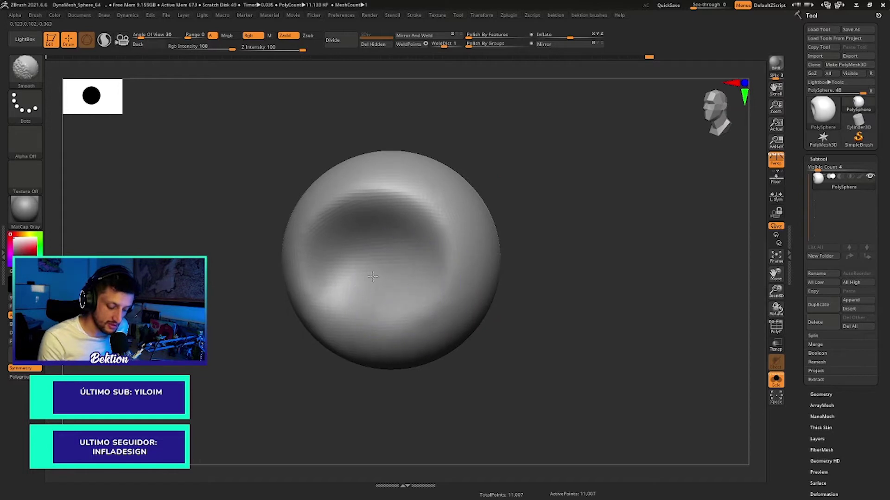
{"action": "mouse_move", "coordinate": [373, 277]}
{"action": "right_mouse_down"}
{"action": "mouse_move", "coordinate": [548, 213]}
{"action": "mouse_move", "coordinate": [417, 239]}
{"action": "right_mouse_up"}
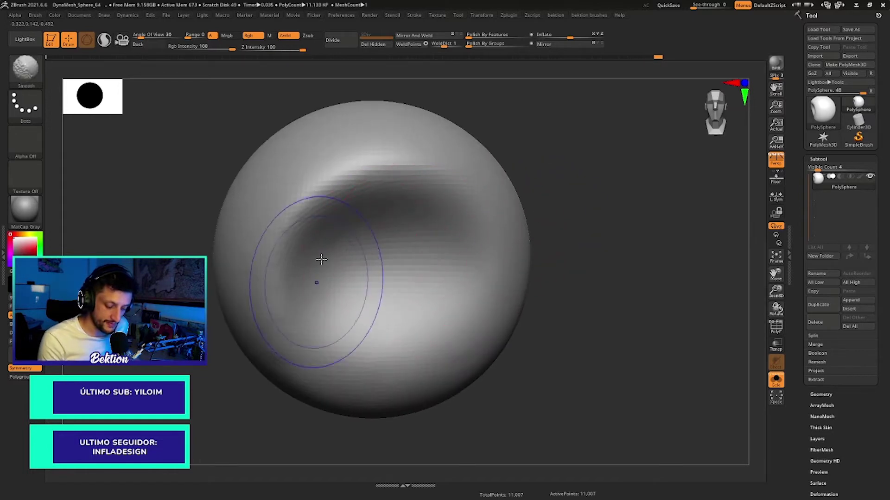
{"action": "mouse_move", "coordinate": [321, 259]}
{"action": "right_mouse_down", "text": "ctrl"}
{"action": "mouse_move", "coordinate": [547, 199]}
{"action": "mouse_move", "coordinate": [602, 205]}
{"action": "mouse_move", "coordinate": [562, 187]}
{"action": "mouse_move", "coordinate": [382, 209]}
{"action": "right_mouse_up", "text": "ctrl"}
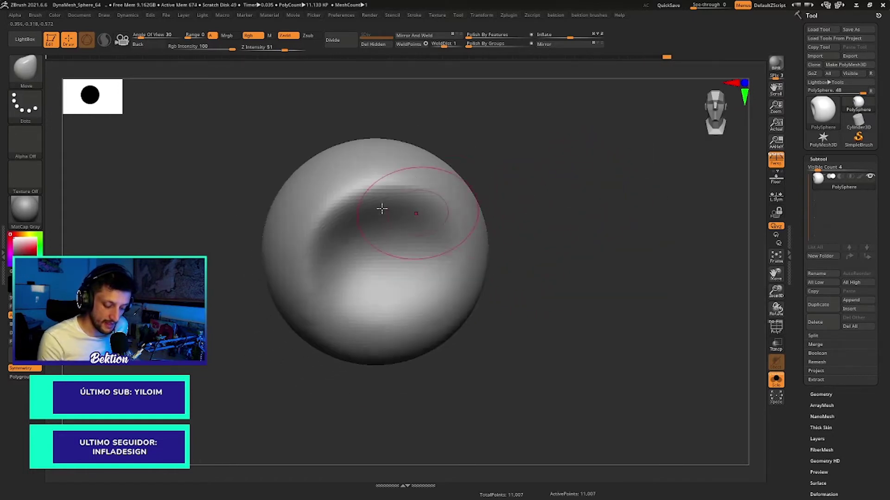
{"action": "left_click", "coordinate": [26, 70]}
Step: Select the Clay brush and raise its Draw Size to 169
{"action": "left_click", "coordinate": [309, 147]}
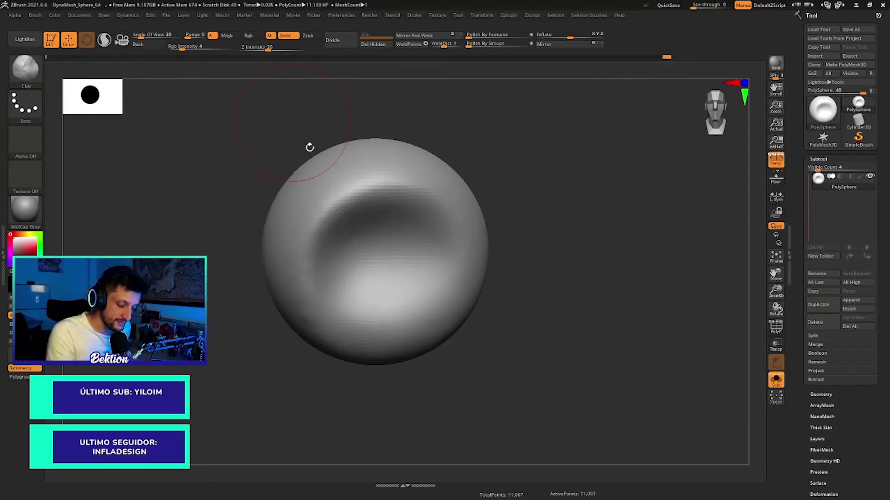
{"action": "key", "text": "space"}
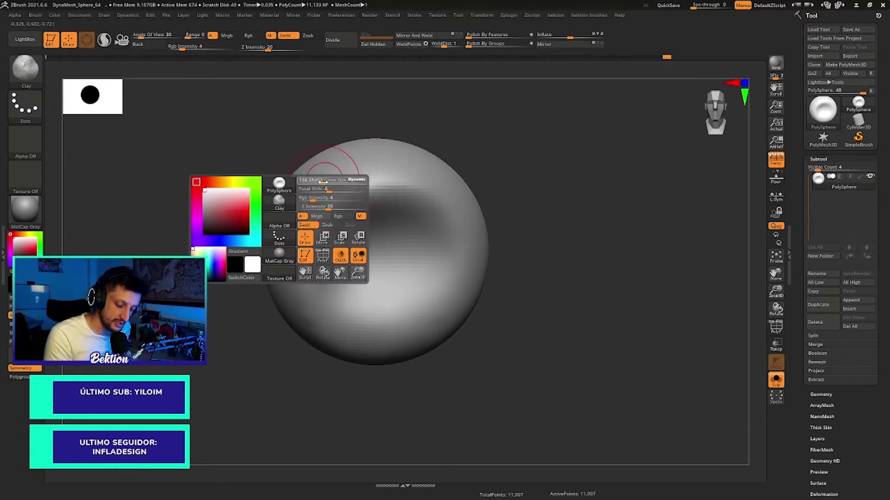
{"action": "left_click_drag", "start_coordinate": [323, 181], "coordinate": [317, 201]}
{"action": "key", "text": "space"}
Step: Build up the brow ridge above the socket and the surface beside it, smoothing the top
{"action": "left_click_drag", "start_coordinate": [370, 167], "coordinate": [320, 183]}
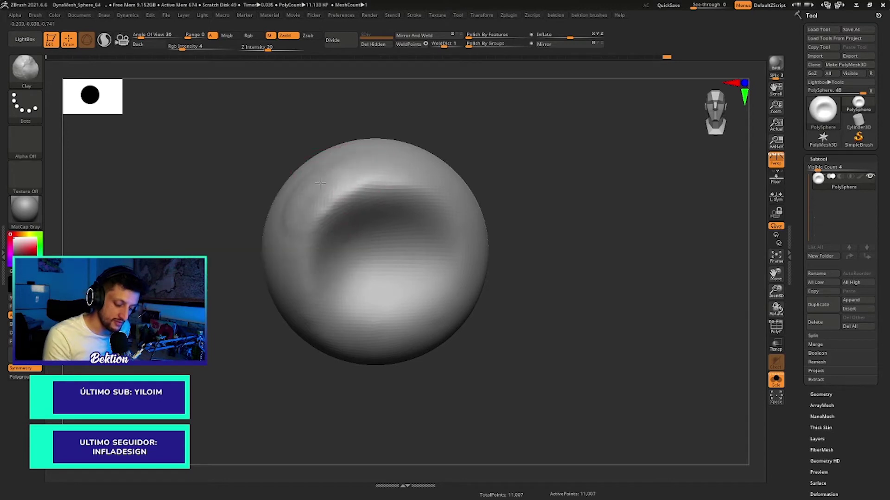
{"action": "left_click_drag", "start_coordinate": [477, 137], "coordinate": [496, 143]}
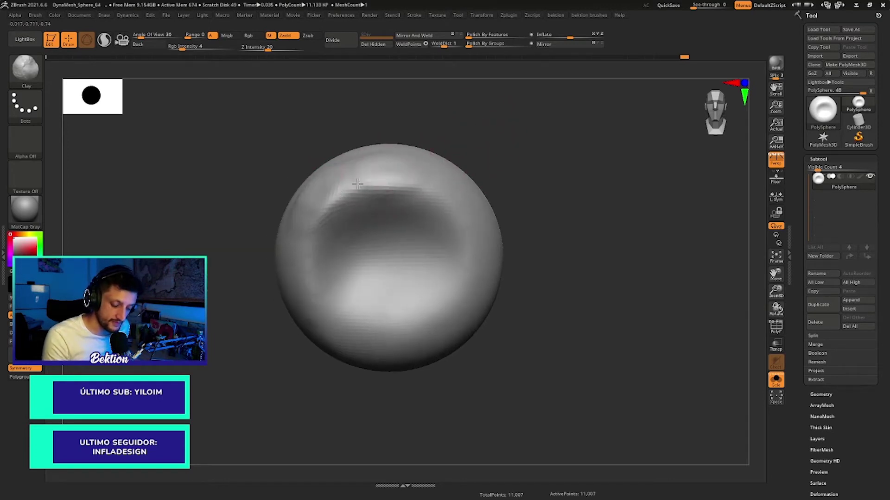
{"action": "mouse_move", "coordinate": [379, 175]}
{"action": "right_mouse_down"}
{"action": "mouse_move", "coordinate": [424, 176]}
{"action": "mouse_move", "coordinate": [421, 155]}
{"action": "right_mouse_up"}
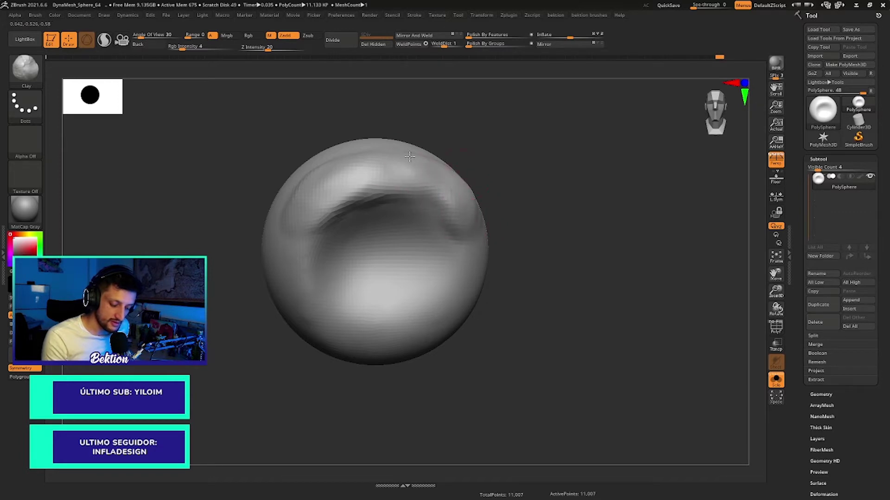
{"action": "right_click_drag", "start_coordinate": [508, 212], "coordinate": [507, 183]}
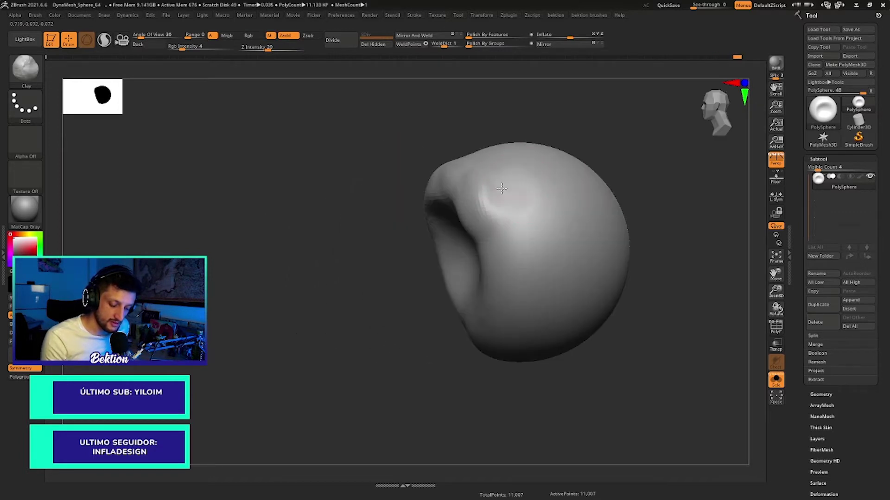
{"action": "left_click_drag", "start_coordinate": [509, 177], "coordinate": [542, 214]}
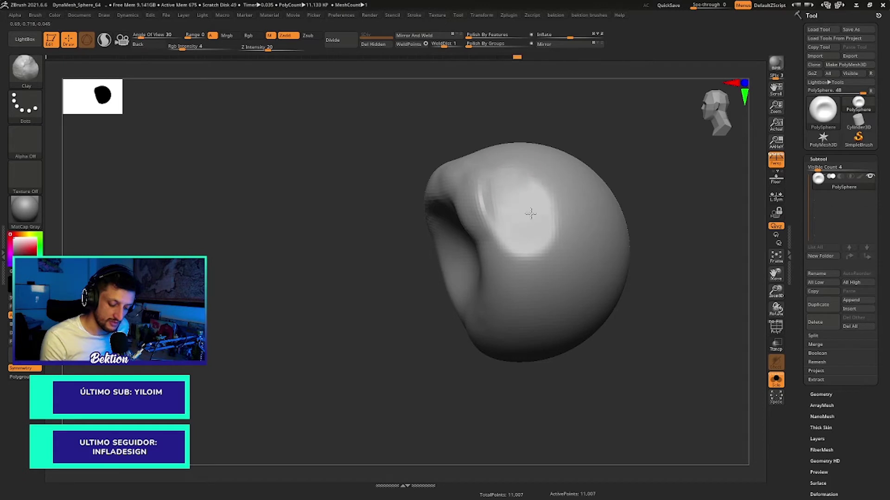
{"action": "mouse_move", "coordinate": [605, 133]}
{"action": "right_mouse_down"}
{"action": "mouse_move", "coordinate": [560, 139]}
{"action": "mouse_move", "coordinate": [456, 189]}
{"action": "right_mouse_up"}
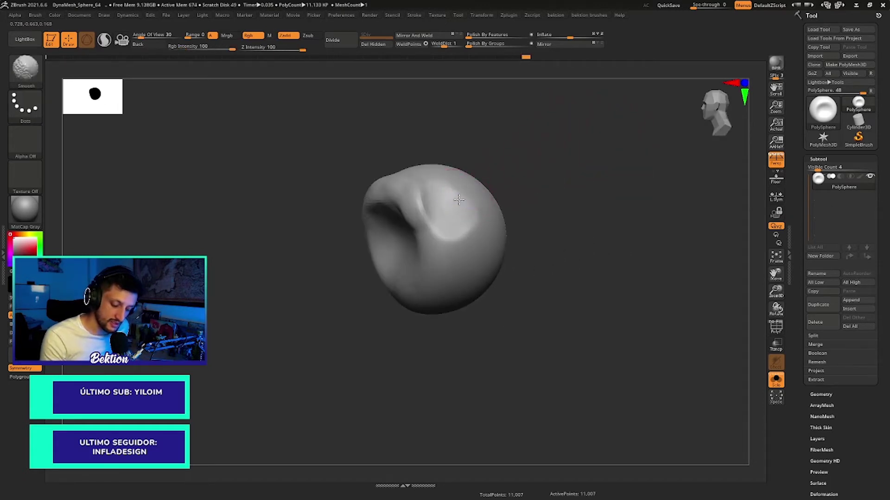
{"action": "left_click_drag", "start_coordinate": [450, 189], "coordinate": [443, 223], "text": "shift"}
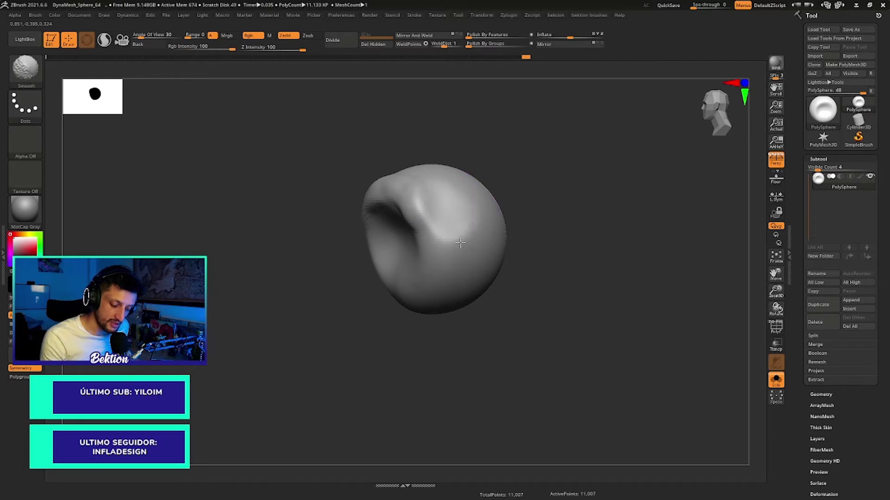
Step: Turn the socket to face front and deepen the centre of the hollow
{"action": "mouse_move", "coordinate": [492, 176]}
{"action": "left_mouse_down"}
{"action": "mouse_move", "coordinate": [532, 147]}
{"action": "mouse_move", "coordinate": [342, 228]}
{"action": "left_mouse_up"}
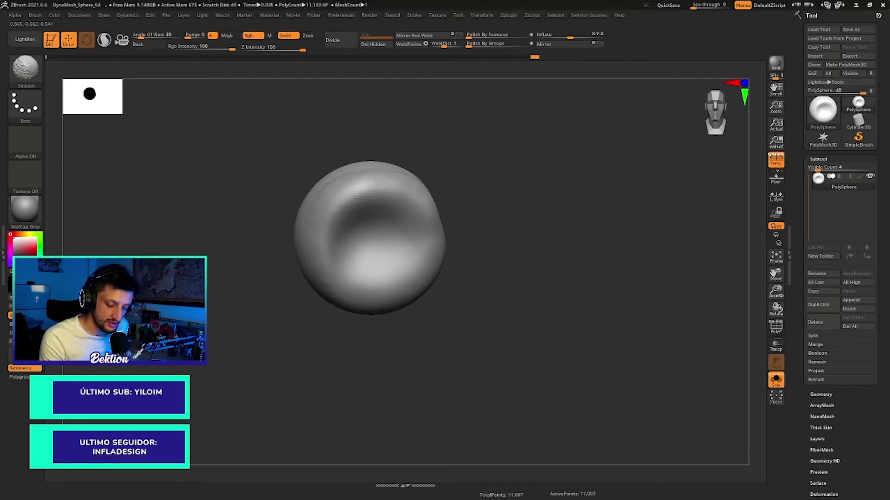
{"action": "mouse_move", "coordinate": [477, 183]}
{"action": "left_mouse_down"}
{"action": "mouse_move", "coordinate": [480, 143]}
{"action": "mouse_move", "coordinate": [389, 200]}
{"action": "left_mouse_up"}
{"action": "scroll", "coordinate": [390, 200], "scroll_direction": "up", "scroll_amount": 3}
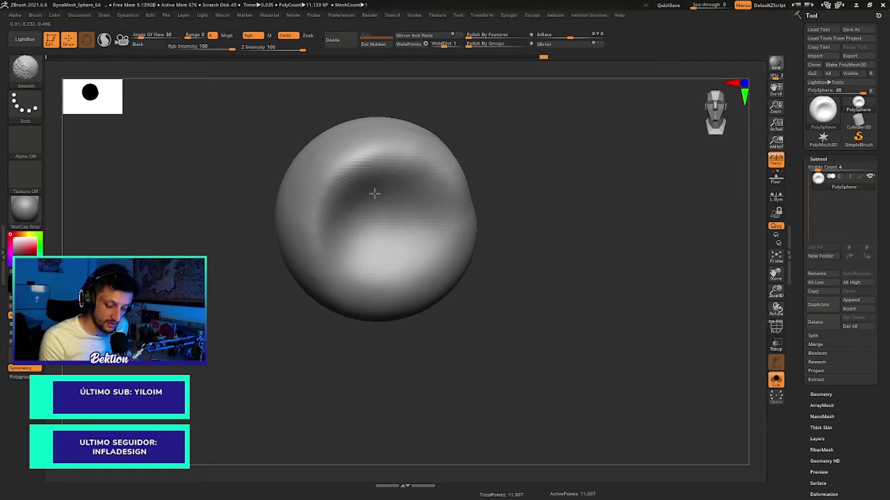
{"action": "scroll", "coordinate": [480, 162], "scroll_direction": "down", "scroll_amount": 2}
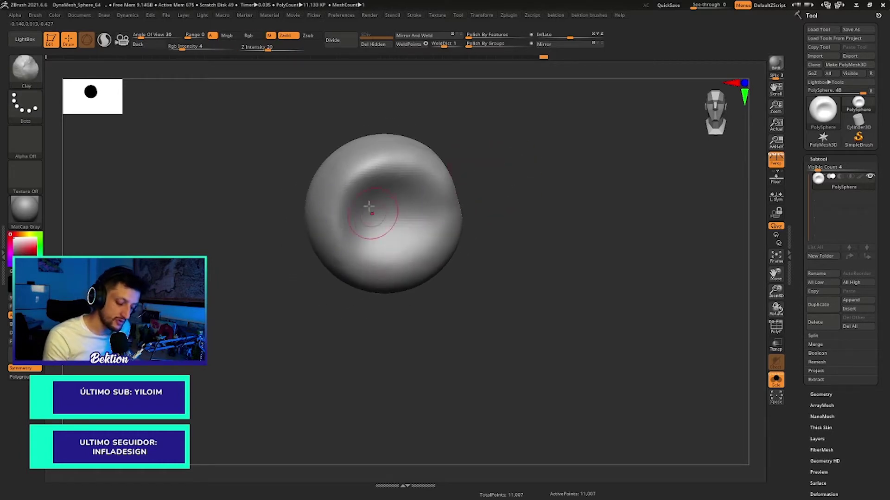
{"action": "scroll", "coordinate": [420, 198], "scroll_direction": "up", "scroll_amount": 3}
{"action": "key", "text": "space"}
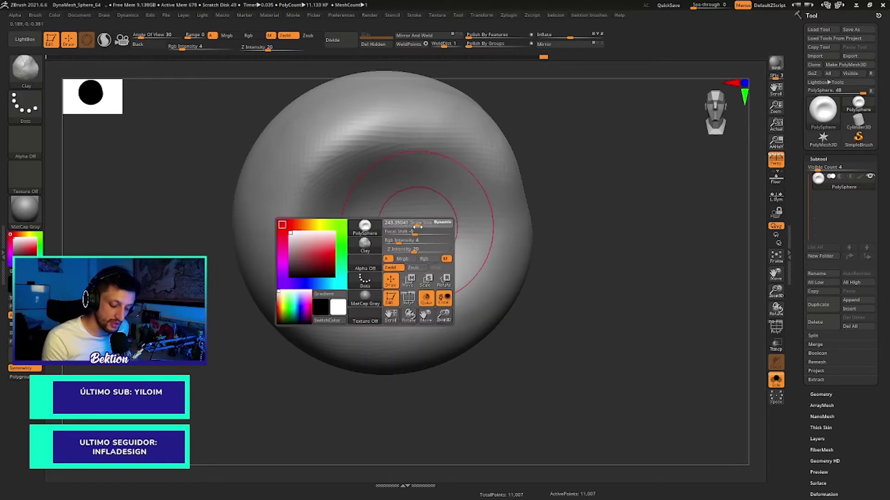
{"action": "right_click_drag", "start_coordinate": [407, 204], "coordinate": [354, 219]}
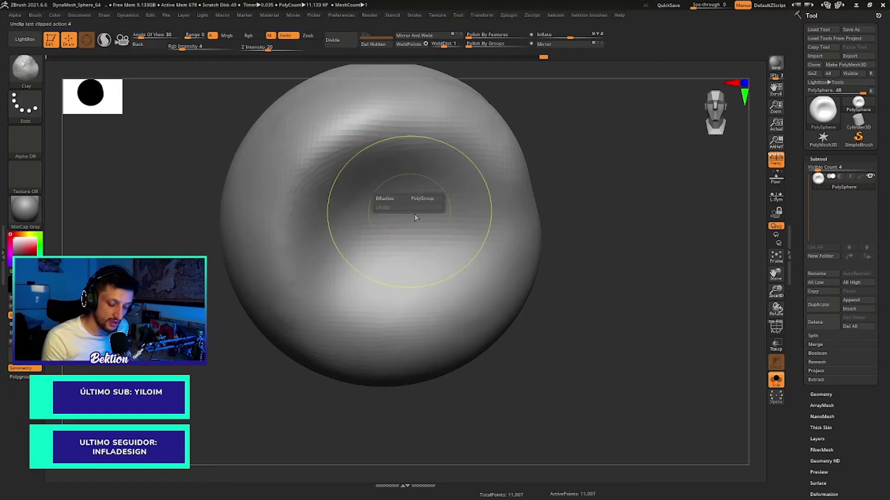
{"action": "mouse_move", "coordinate": [354, 218]}
{"action": "left_mouse_down"}
{"action": "mouse_move", "coordinate": [381, 235]}
{"action": "mouse_move", "coordinate": [372, 218]}
{"action": "mouse_move", "coordinate": [377, 229]}
{"action": "left_mouse_up"}
Step: Switch to a smaller DamStandard brush in Zsub mode and zoom in on the socket
{"action": "key", "text": "b"}
{"action": "key", "text": "d"}
{"action": "key", "text": "s"}
{"action": "key", "text": "space"}
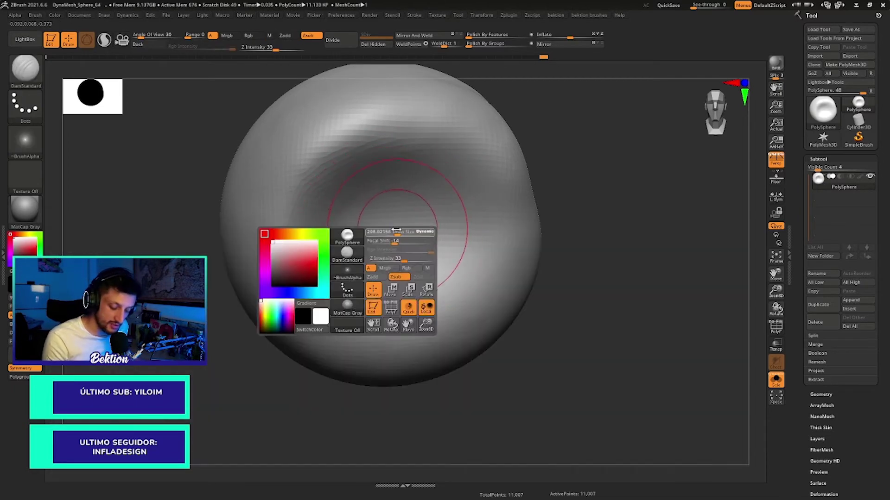
{"action": "right_click_drag", "start_coordinate": [392, 228], "coordinate": [328, 254], "text": "alt"}
Step: Try several diagonal upper eyelid crease strokes, undoing each attempt
{"action": "mouse_move", "coordinate": [328, 254]}
{"action": "left_mouse_down"}
{"action": "mouse_move", "coordinate": [331, 234]}
{"action": "mouse_move", "coordinate": [366, 234]}
{"action": "left_mouse_up"}
{"action": "key", "text": "ctrl+z"}
{"action": "key", "text": "ctrl+z"}
{"action": "left_click_drag", "start_coordinate": [312, 252], "coordinate": [366, 232]}
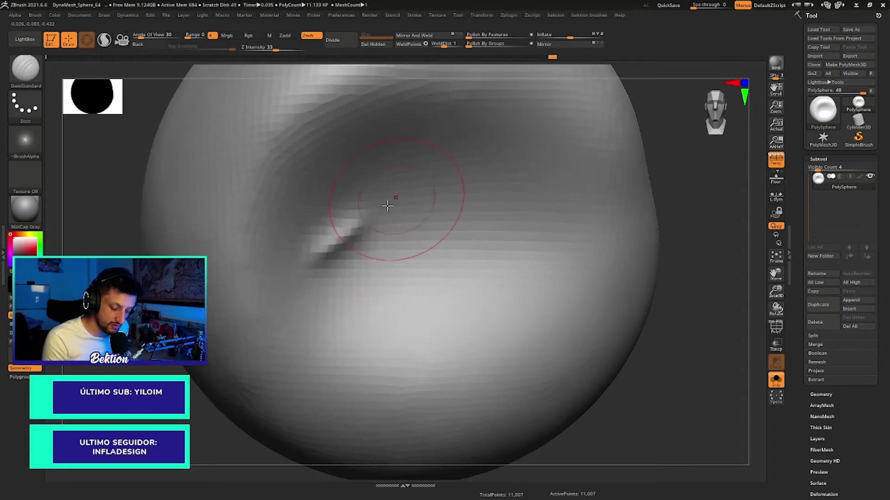
{"action": "key", "text": "ctrl+z"}
{"action": "left_click_drag", "start_coordinate": [310, 254], "coordinate": [411, 183]}
{"action": "key", "text": "ctrl+z"}
{"action": "left_click_drag", "start_coordinate": [308, 244], "coordinate": [417, 180]}
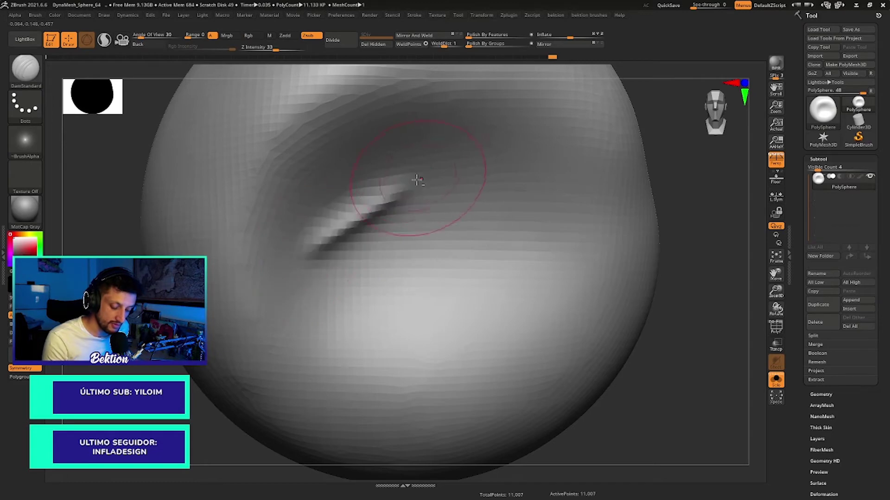
Step: Settle the upper lid crease and extend it down to the outer corner
{"action": "key", "text": "ctrl+z"}
{"action": "left_click_drag", "start_coordinate": [366, 216], "coordinate": [496, 208]}
{"action": "left_click_drag", "start_coordinate": [320, 250], "coordinate": [408, 185]}
{"action": "key", "text": "ctrl+z"}
{"action": "left_click_drag", "start_coordinate": [366, 215], "coordinate": [496, 209]}
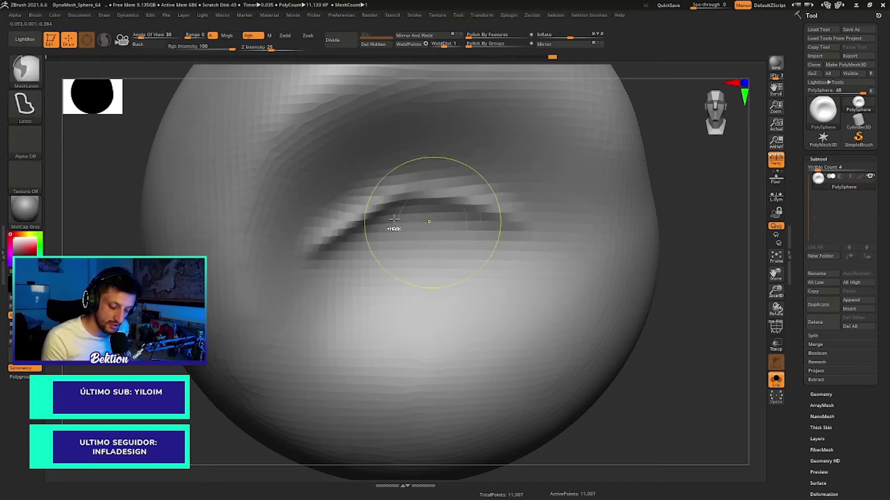
{"action": "key", "text": "ctrl+z"}
{"action": "left_click_drag", "start_coordinate": [308, 252], "coordinate": [397, 199]}
{"action": "key", "text": "ctrl+z"}
{"action": "left_click_drag", "start_coordinate": [298, 248], "coordinate": [371, 207]}
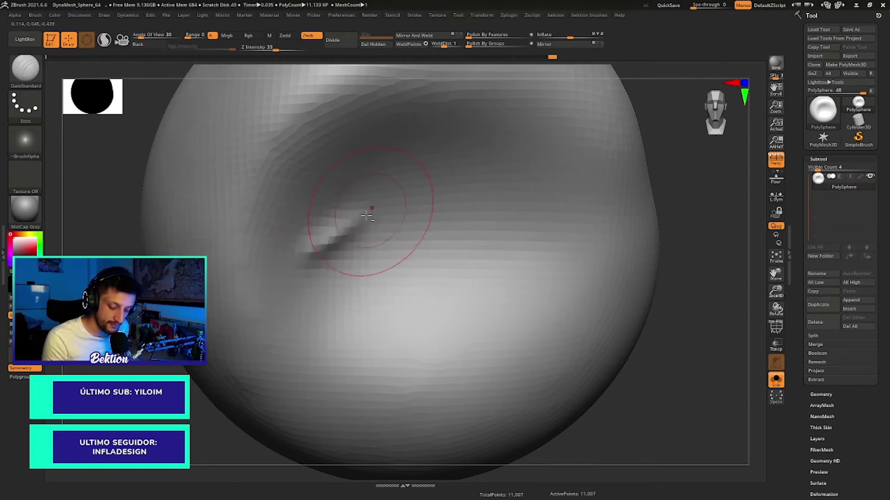
{"action": "key", "text": "ctrl+z"}
{"action": "mouse_move", "coordinate": [320, 250]}
{"action": "left_mouse_down"}
{"action": "mouse_move", "coordinate": [408, 176]}
{"action": "mouse_move", "coordinate": [506, 212]}
{"action": "left_mouse_up"}
{"action": "key", "text": "ctrl+z"}
{"action": "key", "text": "ctrl+z"}
{"action": "left_click_drag", "start_coordinate": [431, 199], "coordinate": [565, 258]}
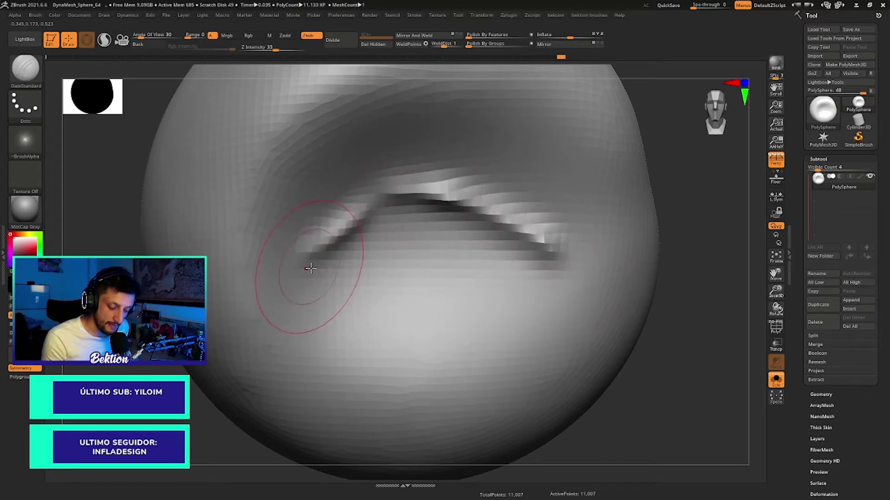
Step: Carve the lower eyelid groove to close the almond-shaped eye opening
{"action": "mouse_move", "coordinate": [298, 278]}
{"action": "left_mouse_down"}
{"action": "mouse_move", "coordinate": [368, 278]}
{"action": "mouse_move", "coordinate": [477, 307]}
{"action": "mouse_move", "coordinate": [521, 268]}
{"action": "left_mouse_up"}
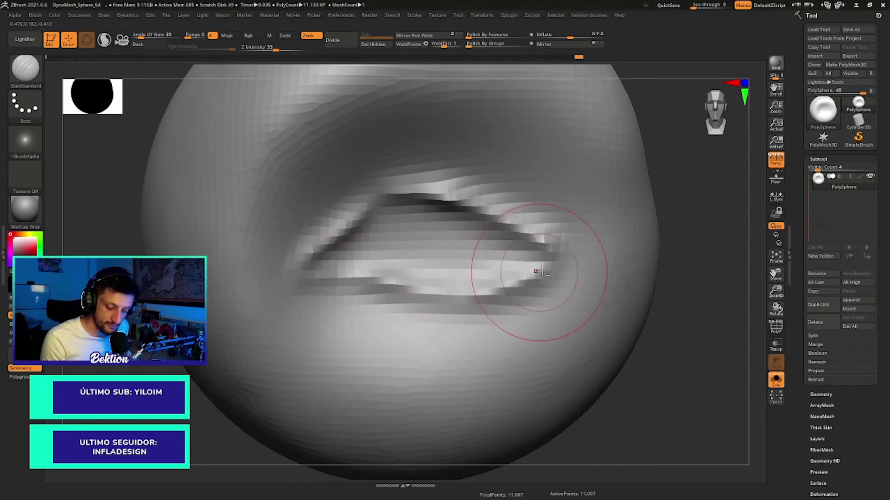
{"action": "mouse_move", "coordinate": [526, 258]}
{"action": "right_mouse_down", "text": "ctrl"}
{"action": "mouse_move", "coordinate": [510, 250]}
{"action": "mouse_move", "coordinate": [488, 268]}
{"action": "mouse_move", "coordinate": [500, 218]}
{"action": "mouse_move", "coordinate": [477, 234]}
{"action": "mouse_move", "coordinate": [440, 211]}
{"action": "mouse_move", "coordinate": [428, 232]}
{"action": "mouse_move", "coordinate": [437, 265]}
{"action": "right_mouse_up", "text": "ctrl"}
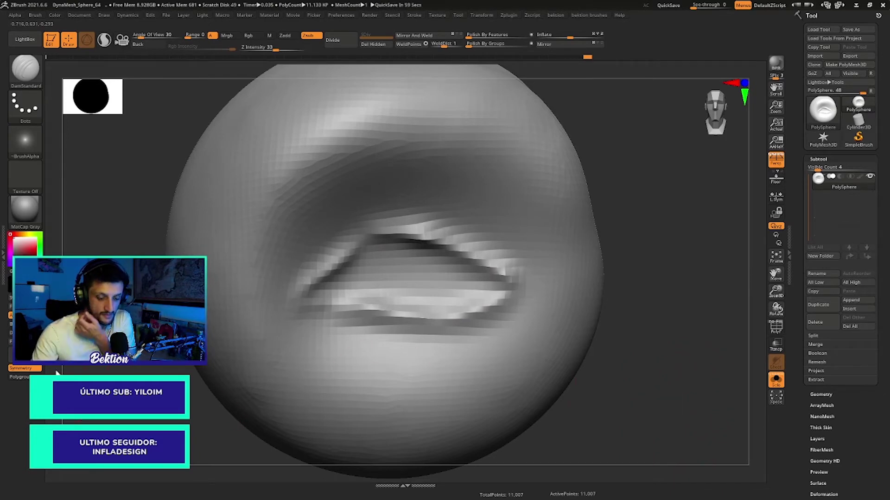
{"action": "key", "text": "alt+Tab"}
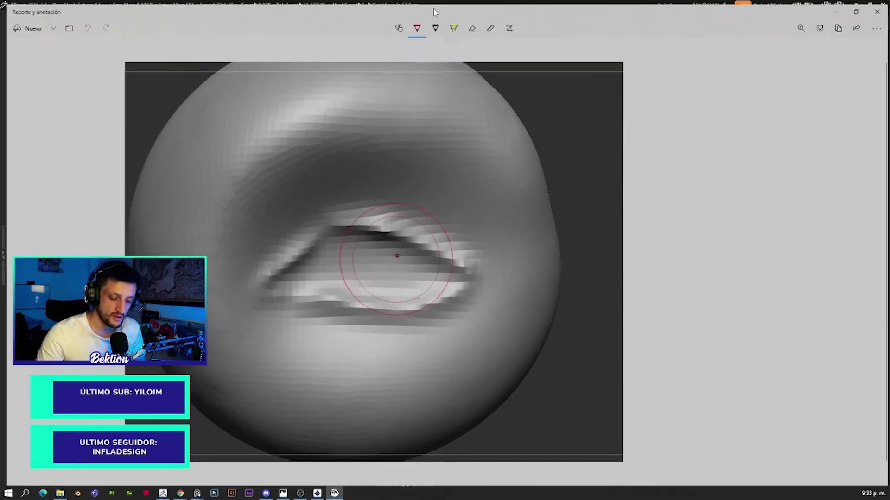
Step: Set the Snip & Sketch pen colour to yellow, testing and undoing a mark
{"action": "left_click", "coordinate": [414, 27]}
{"action": "left_click", "coordinate": [474, 90]}
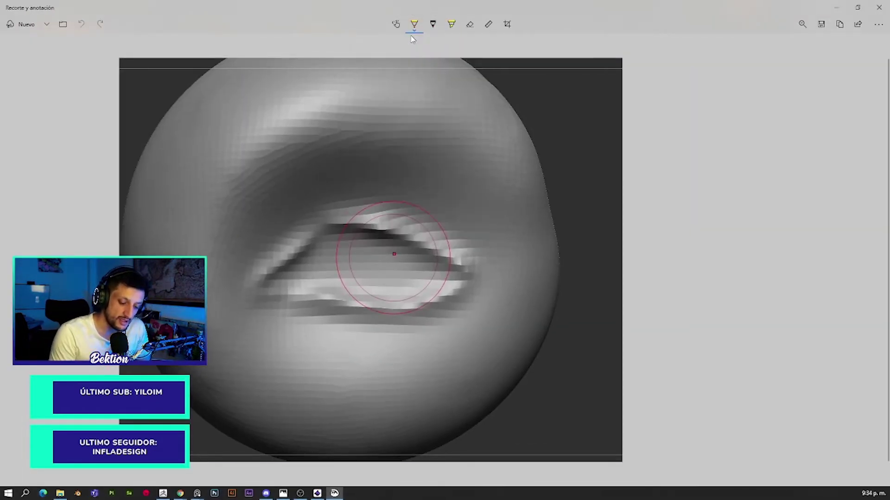
{"action": "left_click", "coordinate": [394, 221]}
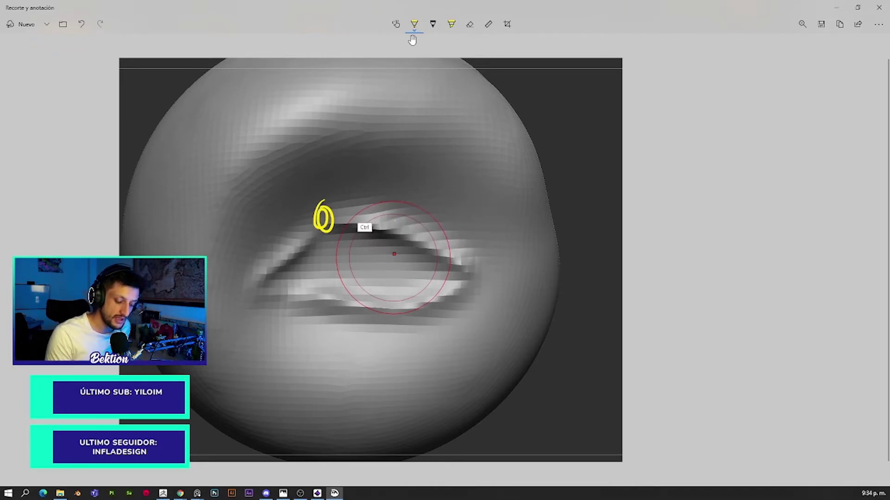
{"action": "key", "text": "ctrl+z"}
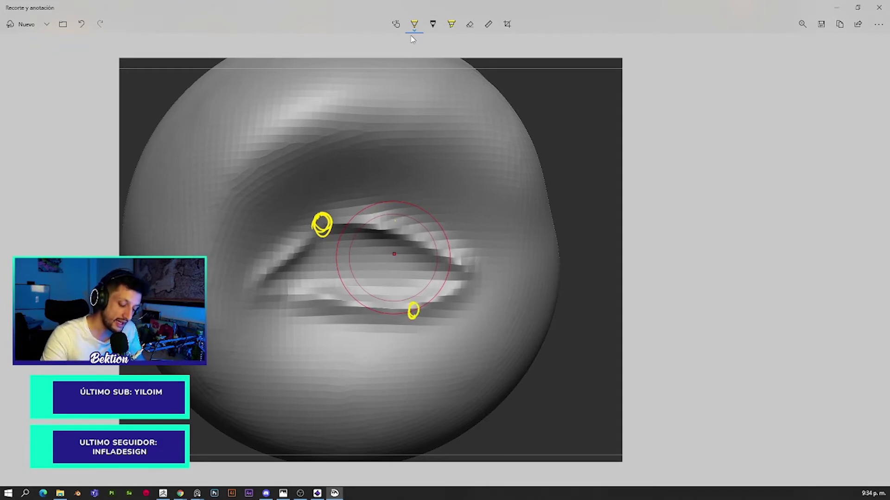
Step: Draw two diagonal yellow lines through both circled eye corners
{"action": "left_click_drag", "start_coordinate": [256, 166], "coordinate": [446, 362]}
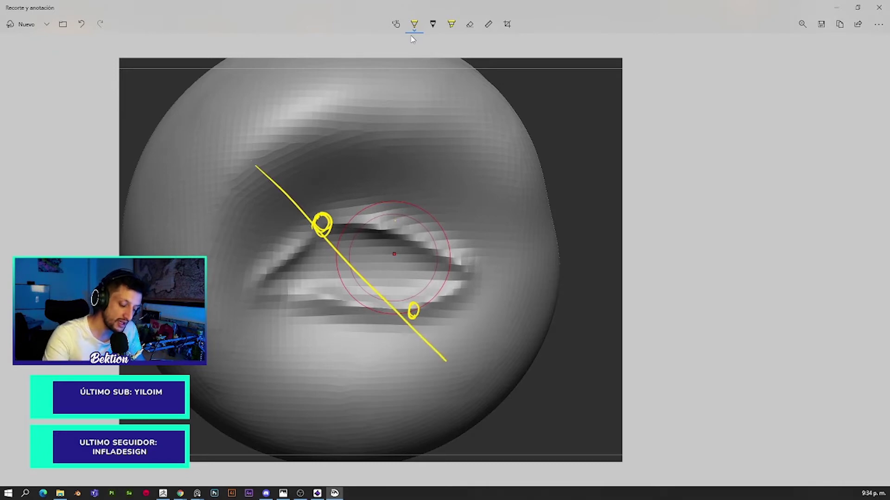
{"action": "left_click_drag", "start_coordinate": [253, 161], "coordinate": [437, 340]}
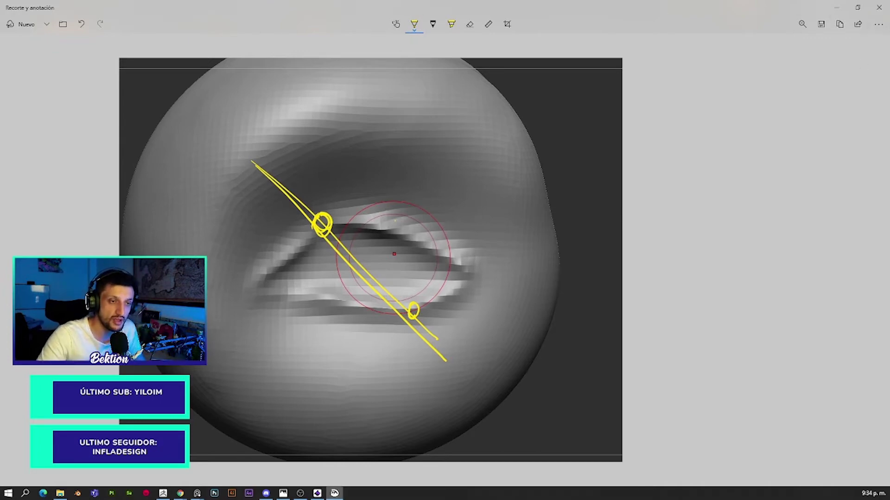
{"action": "key", "text": "alt+Tab"}
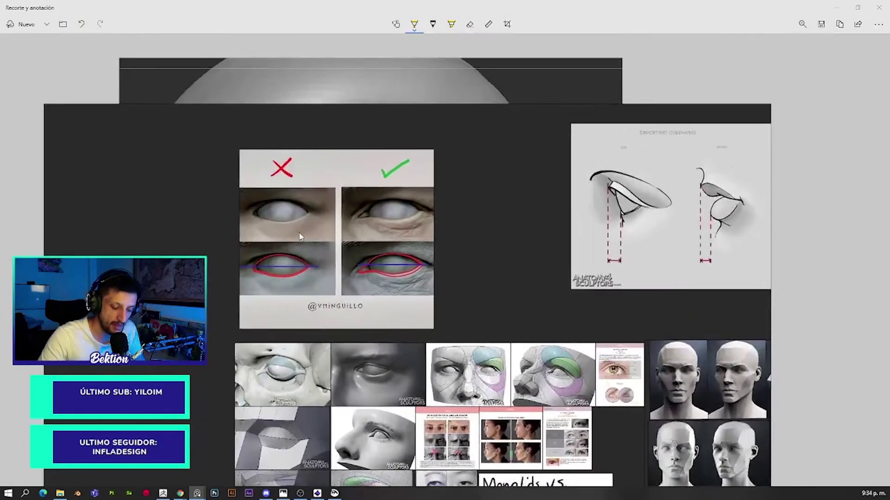
Step: Zoom and pan the PureRef board over the eyelid references, then hide PureRef
{"action": "scroll", "coordinate": [288, 187], "scroll_direction": "up", "scroll_amount": 3}
{"action": "scroll", "coordinate": [325, 195], "scroll_direction": "down", "scroll_amount": 5}
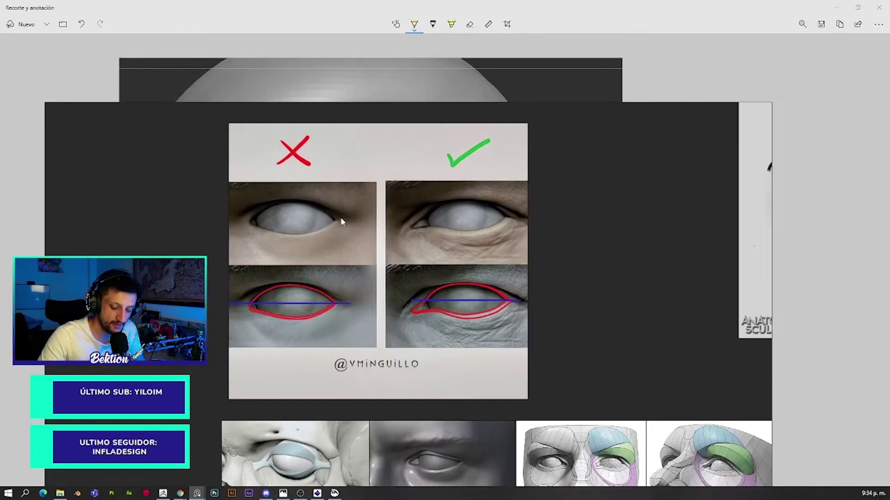
{"action": "scroll", "coordinate": [390, 257], "scroll_direction": "up", "scroll_amount": 2}
{"action": "scroll", "coordinate": [399, 262], "scroll_direction": "down", "scroll_amount": 2}
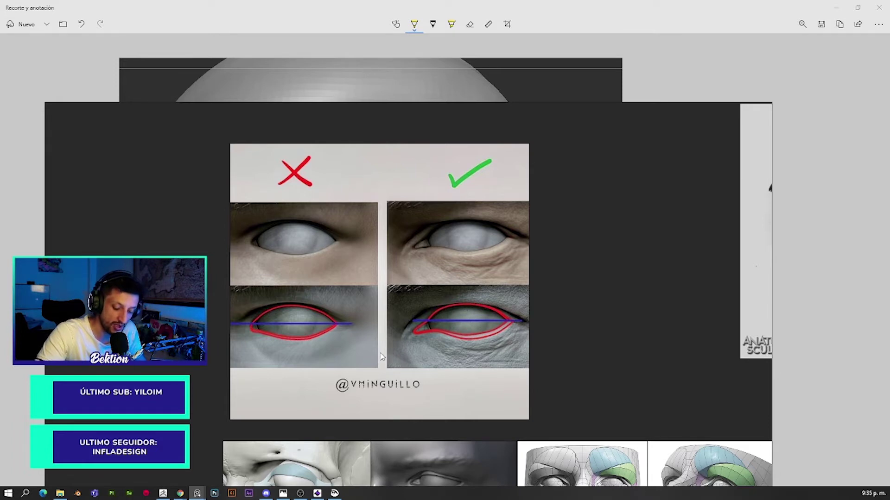
{"action": "scroll", "coordinate": [380, 351], "scroll_direction": "down", "scroll_amount": 3}
{"action": "scroll", "coordinate": [434, 341], "scroll_direction": "down", "scroll_amount": 3}
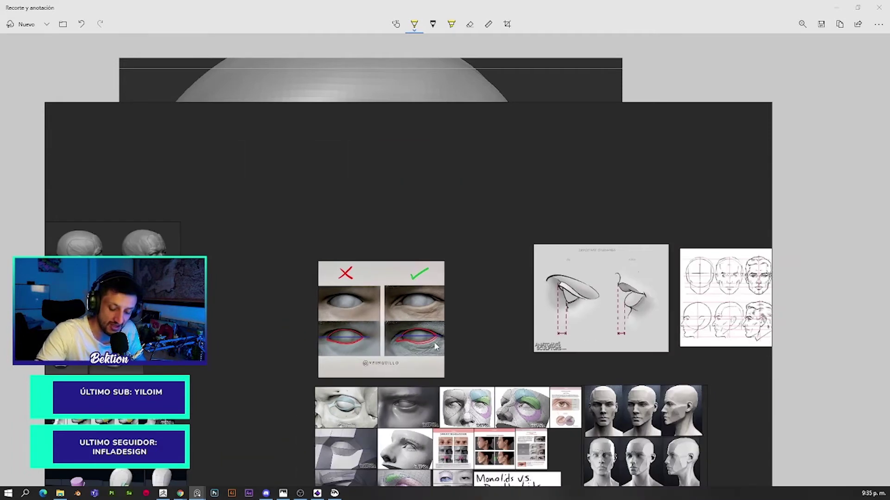
{"action": "scroll", "coordinate": [396, 304], "scroll_direction": "down", "scroll_amount": 1}
{"action": "scroll", "coordinate": [471, 320], "scroll_direction": "down", "scroll_amount": 1}
{"action": "middle_click_drag", "start_coordinate": [471, 324], "coordinate": [445, 284]}
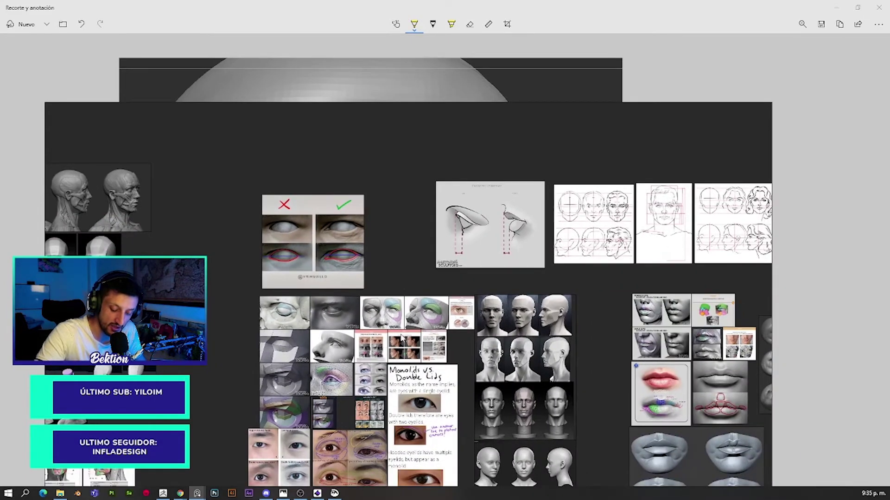
{"action": "scroll", "coordinate": [431, 379], "scroll_direction": "up", "scroll_amount": 2}
{"action": "scroll", "coordinate": [408, 332], "scroll_direction": "up", "scroll_amount": 1}
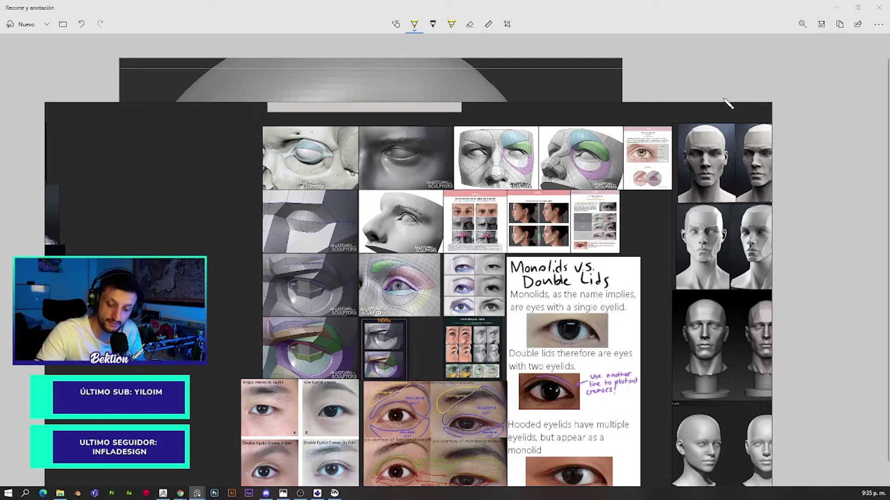
{"action": "key", "text": "alt+Tab"}
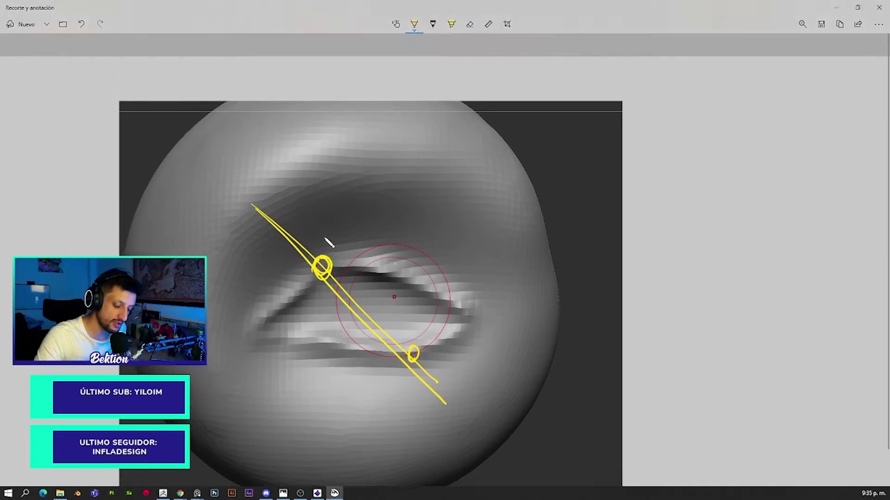
Step: Retrace the diagonal eye-corner line in yellow highlighter, then minimize Snip & Sketch
{"action": "scroll", "coordinate": [327, 184], "scroll_direction": "up", "scroll_amount": 1}
{"action": "mouse_move", "coordinate": [327, 243]}
{"action": "left_mouse_down"}
{"action": "mouse_move", "coordinate": [475, 389]}
{"action": "mouse_move", "coordinate": [325, 241]}
{"action": "left_mouse_up"}
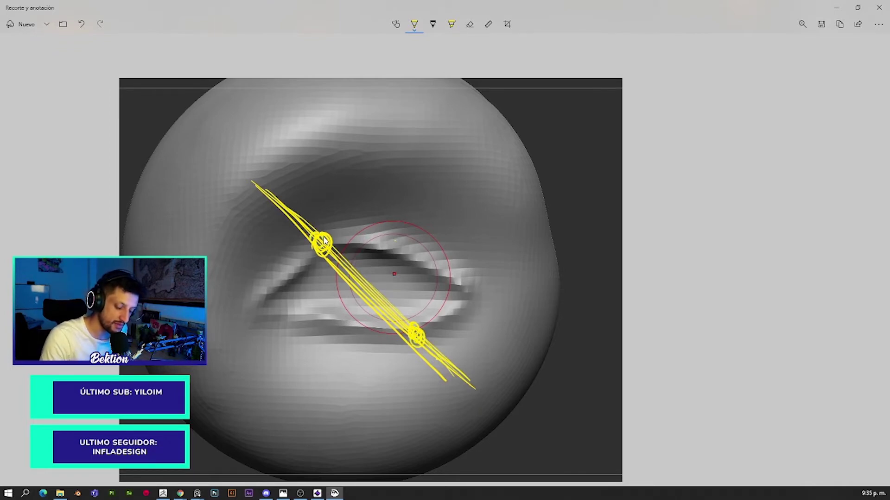
{"action": "left_click", "coordinate": [838, 8]}
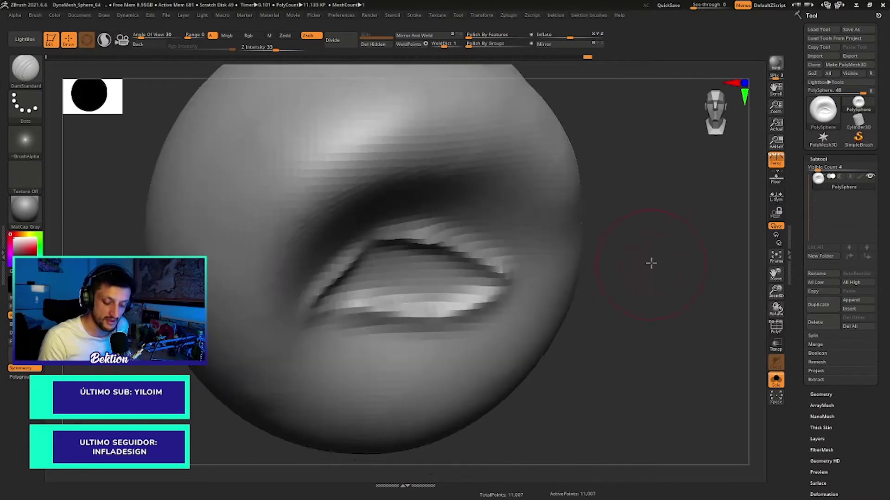
Step: Switch to the DamStandard brush and check its size
{"action": "scroll", "coordinate": [582, 280], "scroll_direction": "up", "scroll_amount": 1}
{"action": "scroll", "coordinate": [408, 282], "scroll_direction": "up", "scroll_amount": 3}
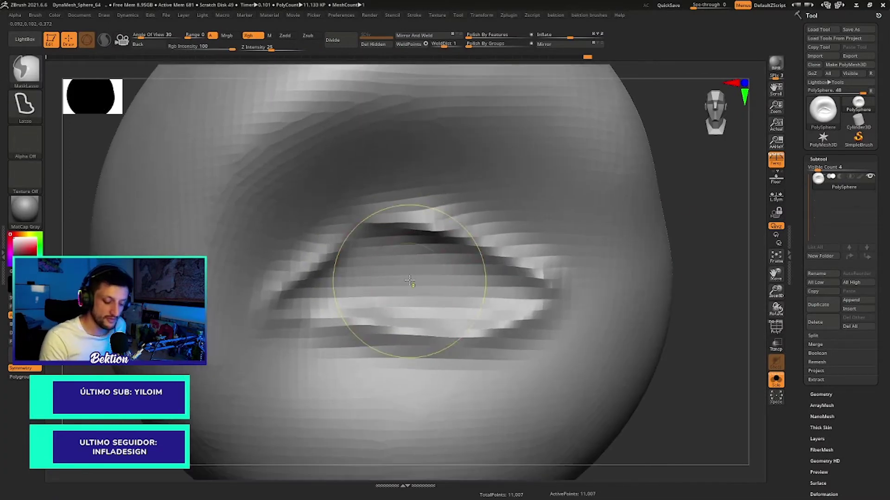
{"action": "left_click", "coordinate": [32, 81]}
{"action": "key", "text": "d"}
{"action": "key", "text": "s"}
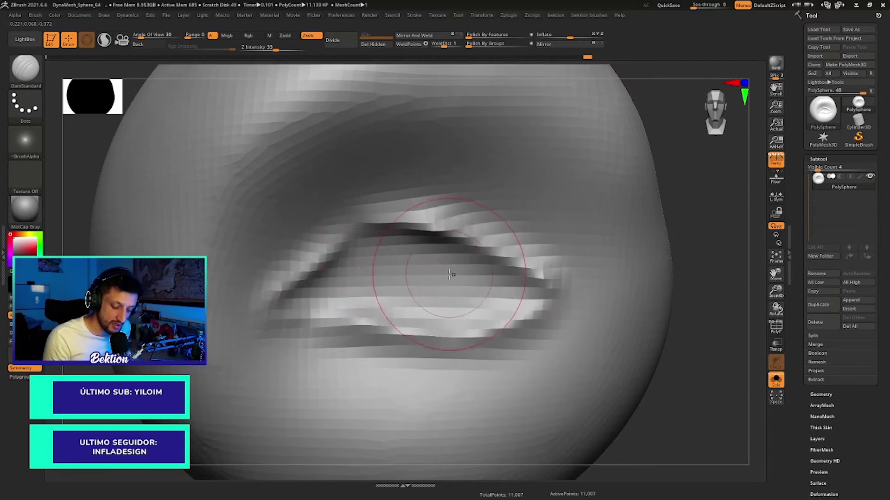
{"action": "key", "text": "space"}
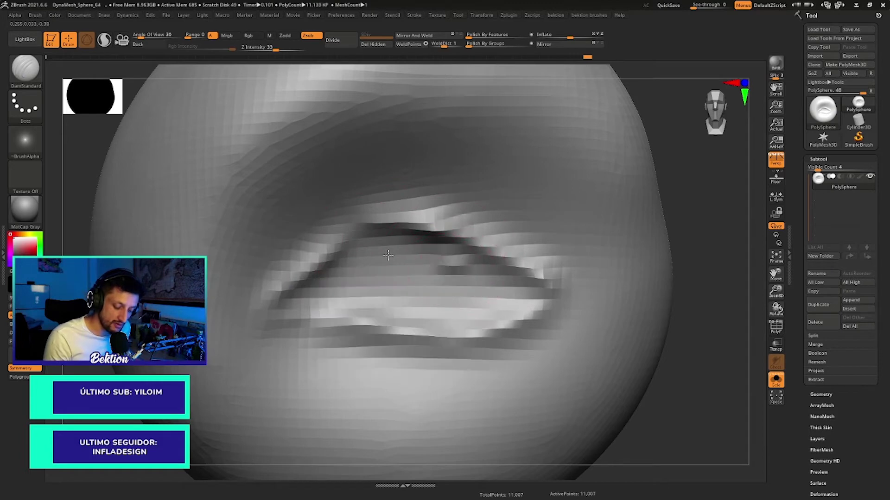
Step: Carve creases along the upper and lower eyelid edges and round the lower lid bulge
{"action": "mouse_move", "coordinate": [371, 241]}
{"action": "left_mouse_down"}
{"action": "mouse_move", "coordinate": [313, 285]}
{"action": "mouse_move", "coordinate": [407, 241]}
{"action": "mouse_move", "coordinate": [495, 278]}
{"action": "left_mouse_up"}
{"action": "left_click_drag", "start_coordinate": [417, 251], "coordinate": [464, 269]}
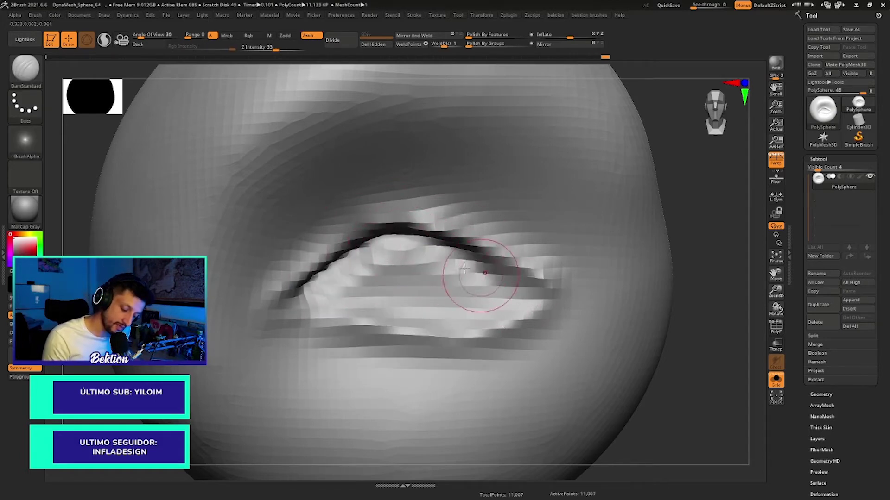
{"action": "mouse_move", "coordinate": [538, 299]}
{"action": "left_mouse_down"}
{"action": "mouse_move", "coordinate": [282, 301]}
{"action": "mouse_move", "coordinate": [399, 288]}
{"action": "left_mouse_up"}
{"action": "mouse_move", "coordinate": [315, 278]}
{"action": "left_mouse_down"}
{"action": "mouse_move", "coordinate": [491, 283]}
{"action": "mouse_move", "coordinate": [528, 301]}
{"action": "left_mouse_up"}
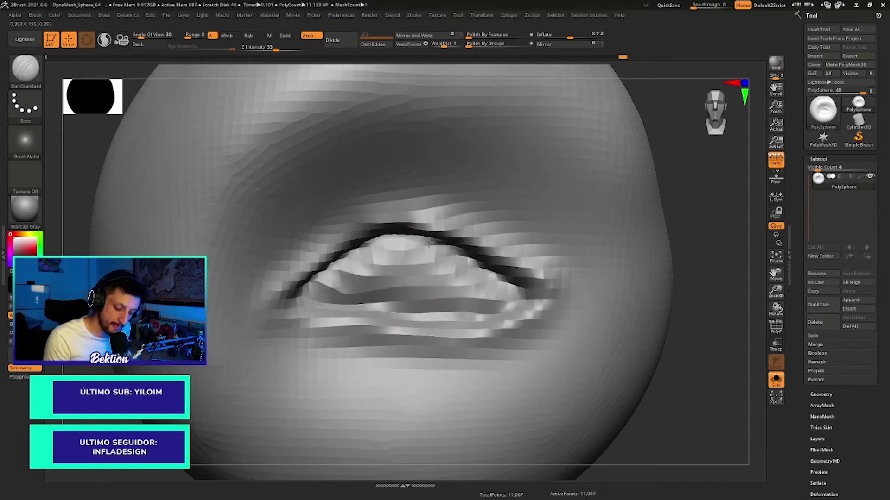
Step: Round the inner upper eyelid and reshape the eye's left corner
{"action": "left_click_drag", "start_coordinate": [431, 244], "coordinate": [324, 278]}
{"action": "left_click_drag", "start_coordinate": [362, 252], "coordinate": [297, 298]}
{"action": "left_click_drag", "start_coordinate": [389, 239], "coordinate": [297, 297]}
{"action": "left_click_drag", "start_coordinate": [334, 268], "coordinate": [275, 307]}
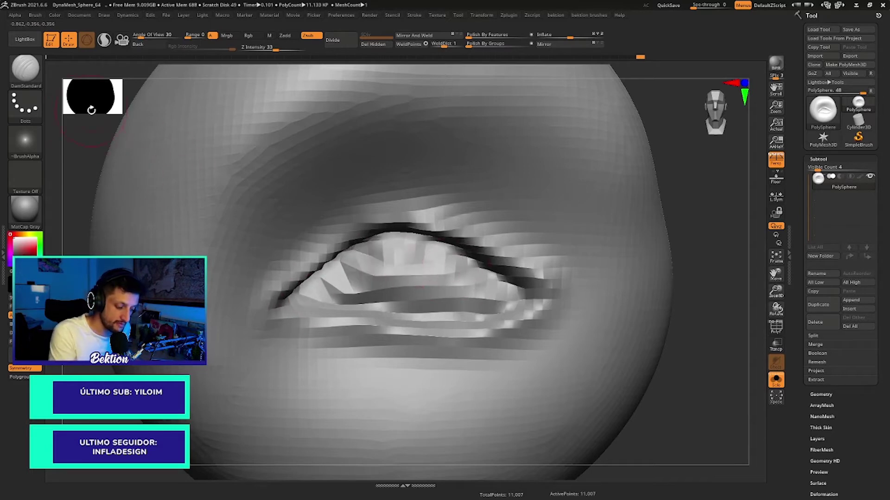
{"action": "mouse_move", "coordinate": [667, 207]}
{"action": "left_mouse_down", "text": "alt"}
{"action": "mouse_move", "coordinate": [620, 184]}
{"action": "mouse_move", "coordinate": [596, 236]}
{"action": "left_mouse_up", "text": "alt"}
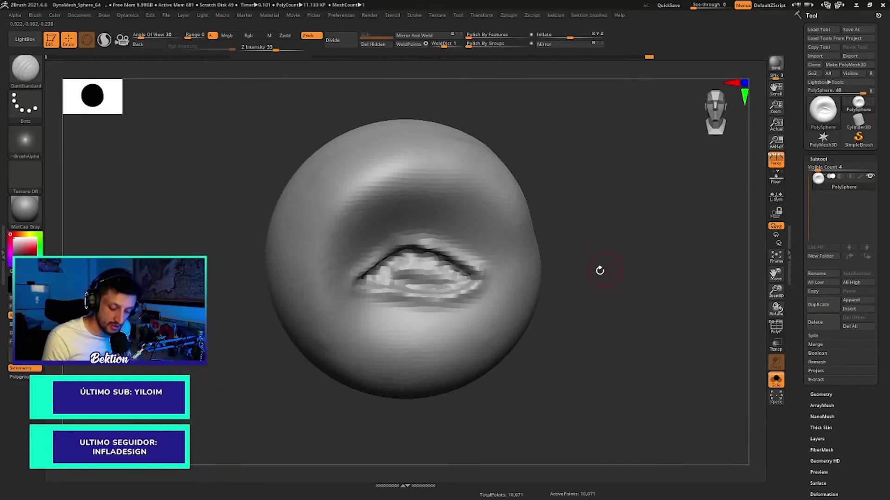
{"action": "left_click_drag", "start_coordinate": [599, 268], "coordinate": [598, 209], "text": "alt"}
{"action": "left_click", "coordinate": [34, 74]}
Step: Build up and smooth the inner eye surface with the Clay brush
{"action": "key", "text": "c"}
{"action": "key", "text": "l"}
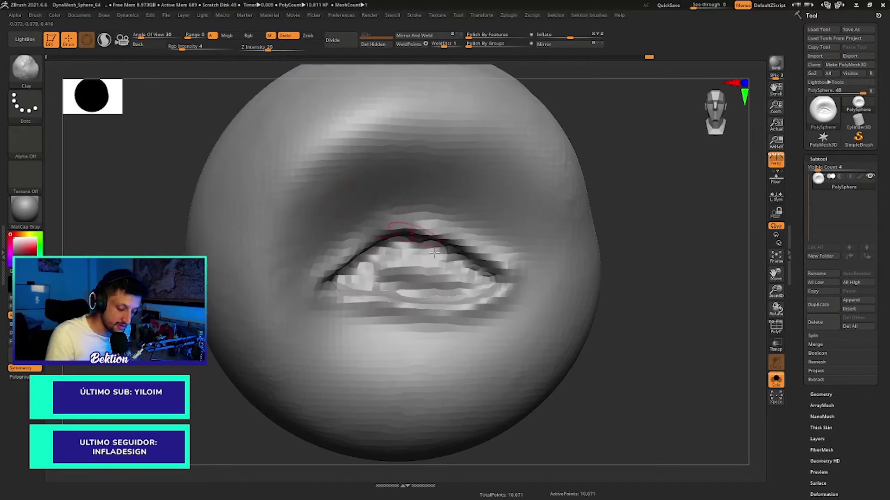
{"action": "key", "text": "space"}
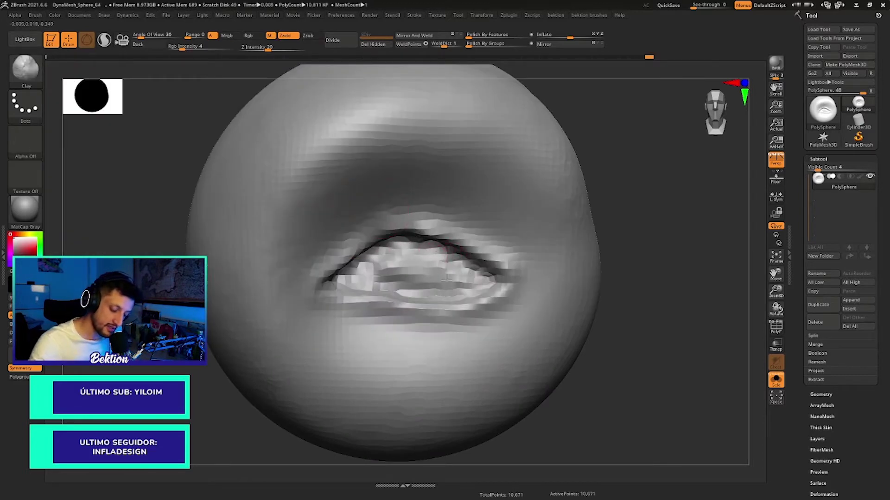
{"action": "key", "text": "space"}
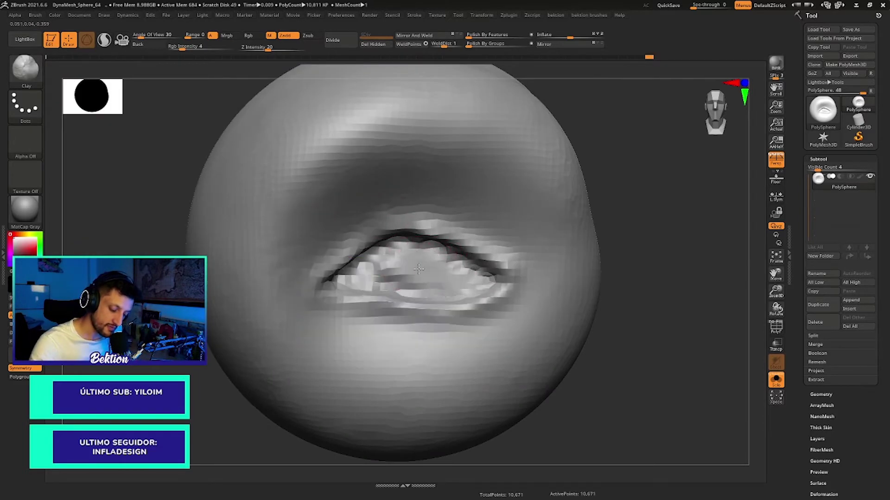
{"action": "mouse_move", "coordinate": [420, 264]}
{"action": "left_mouse_down"}
{"action": "mouse_move", "coordinate": [387, 273]}
{"action": "mouse_move", "coordinate": [452, 276]}
{"action": "mouse_move", "coordinate": [473, 257]}
{"action": "left_mouse_up"}
{"action": "key", "text": "space"}
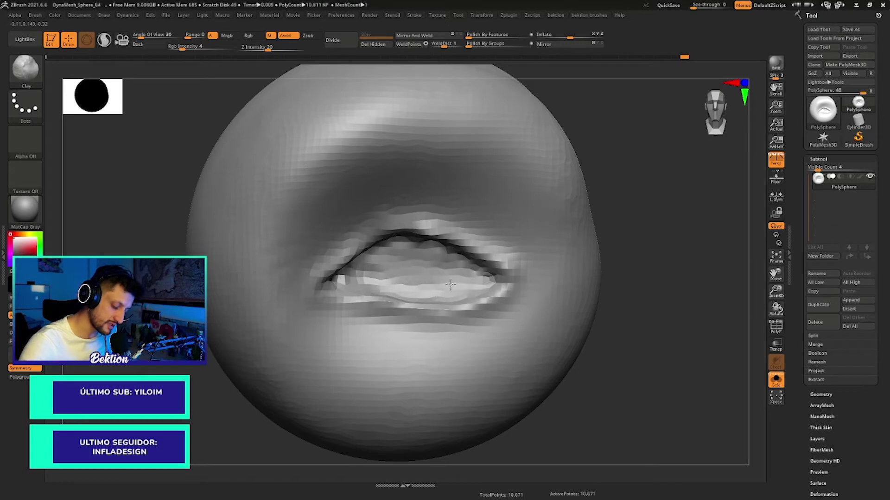
Step: Rotate the model to check the eye from angled and frontal views
{"action": "right_click_drag", "start_coordinate": [444, 276], "coordinate": [434, 260]}
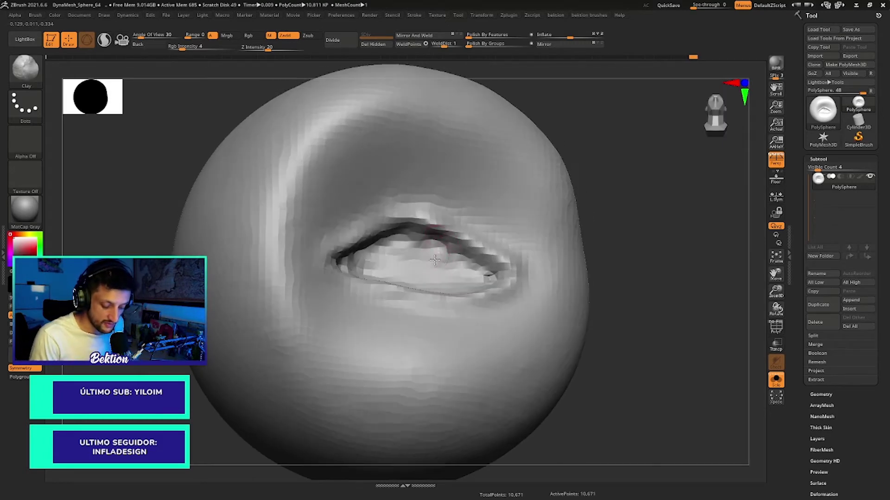
{"action": "mouse_move", "coordinate": [613, 209]}
{"action": "right_mouse_down"}
{"action": "mouse_move", "coordinate": [648, 210]}
{"action": "mouse_move", "coordinate": [638, 187]}
{"action": "mouse_move", "coordinate": [647, 246]}
{"action": "mouse_move", "coordinate": [465, 249]}
{"action": "mouse_move", "coordinate": [535, 302]}
{"action": "right_mouse_up"}
{"action": "key", "text": "ctrl"}
{"action": "mouse_move", "coordinate": [513, 244]}
{"action": "right_mouse_down"}
{"action": "mouse_move", "coordinate": [454, 246]}
{"action": "mouse_move", "coordinate": [475, 230]}
{"action": "mouse_move", "coordinate": [506, 288]}
{"action": "mouse_move", "coordinate": [505, 259]}
{"action": "mouse_move", "coordinate": [475, 255]}
{"action": "mouse_move", "coordinate": [490, 252]}
{"action": "right_mouse_up"}
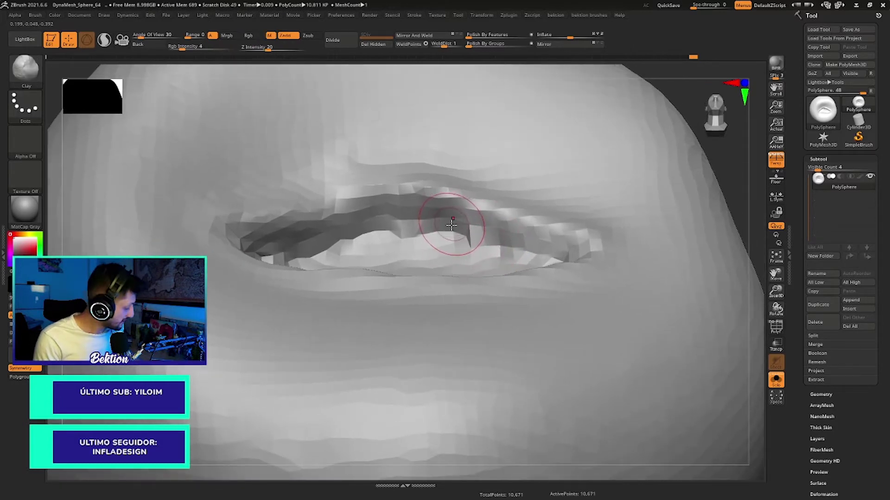
Step: Switch to the Move brush and enlarge it to about 140
{"action": "key", "text": "b"}
{"action": "key", "text": "m"}
{"action": "key", "text": "v"}
{"action": "key", "text": "space"}
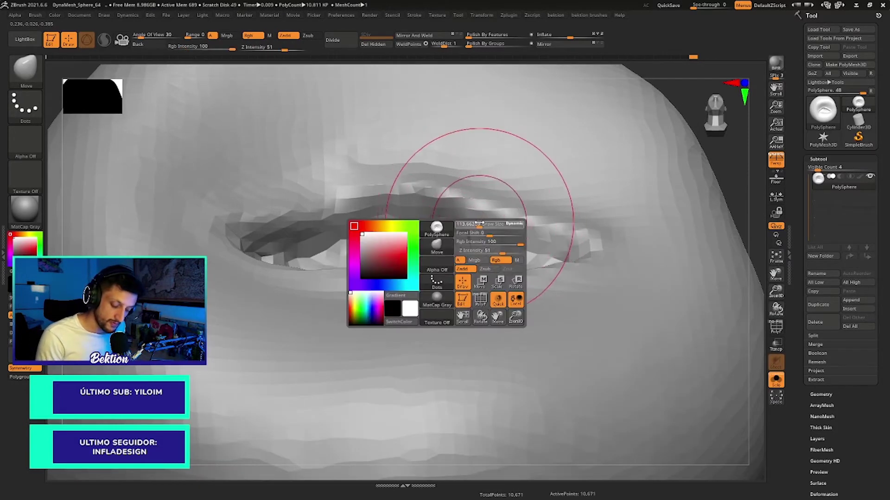
{"action": "left_click_drag", "start_coordinate": [480, 225], "coordinate": [478, 226]}
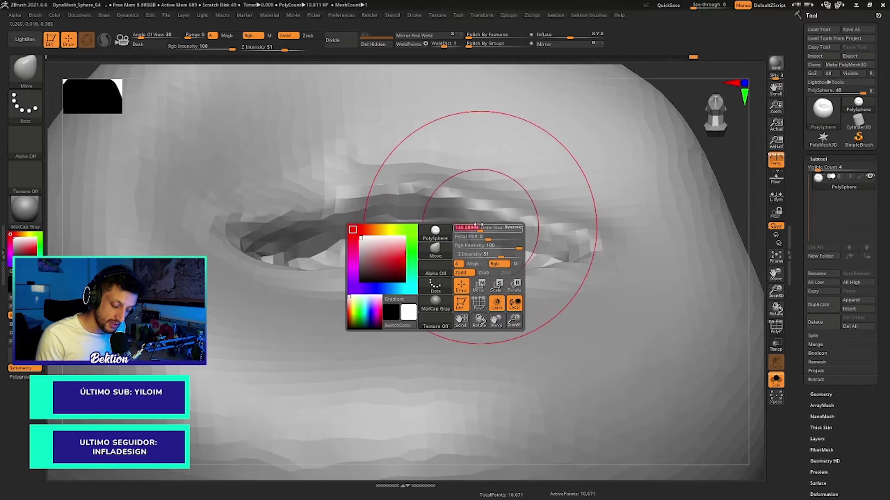
Step: Pull the upper eyelid, including its left part, upward
{"action": "right_click_drag", "start_coordinate": [478, 225], "coordinate": [462, 200]}
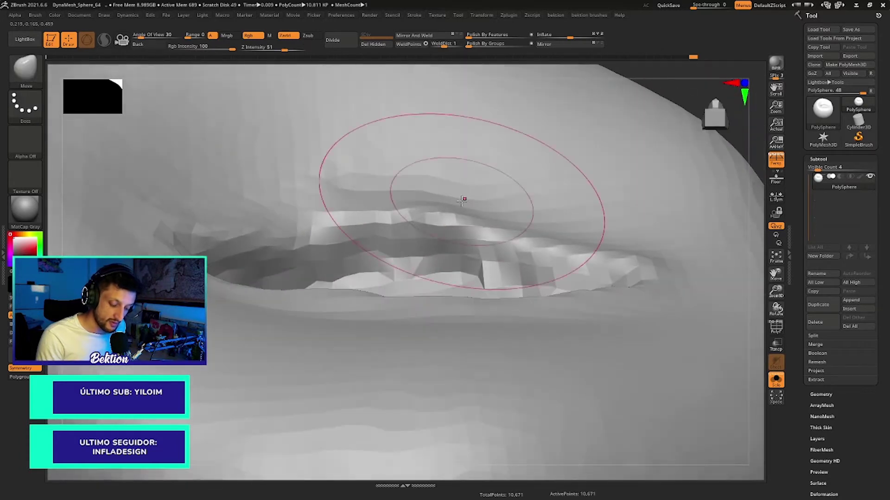
{"action": "left_click_drag", "start_coordinate": [462, 200], "coordinate": [461, 193]}
{"action": "left_click_drag", "start_coordinate": [377, 199], "coordinate": [376, 190]}
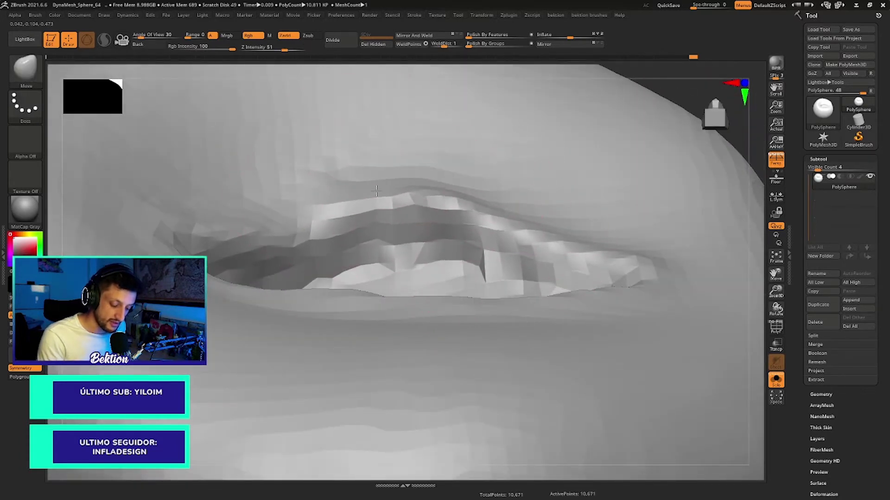
{"action": "mouse_move", "coordinate": [377, 190]}
{"action": "right_mouse_down"}
{"action": "mouse_move", "coordinate": [366, 186]}
{"action": "mouse_move", "coordinate": [403, 176]}
{"action": "mouse_move", "coordinate": [403, 203]}
{"action": "right_mouse_up"}
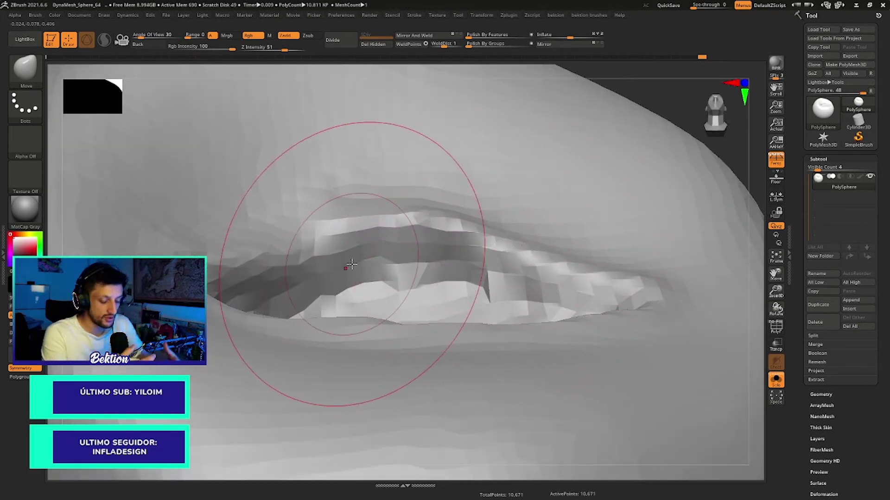
{"action": "right_click_drag", "start_coordinate": [541, 193], "coordinate": [521, 195]}
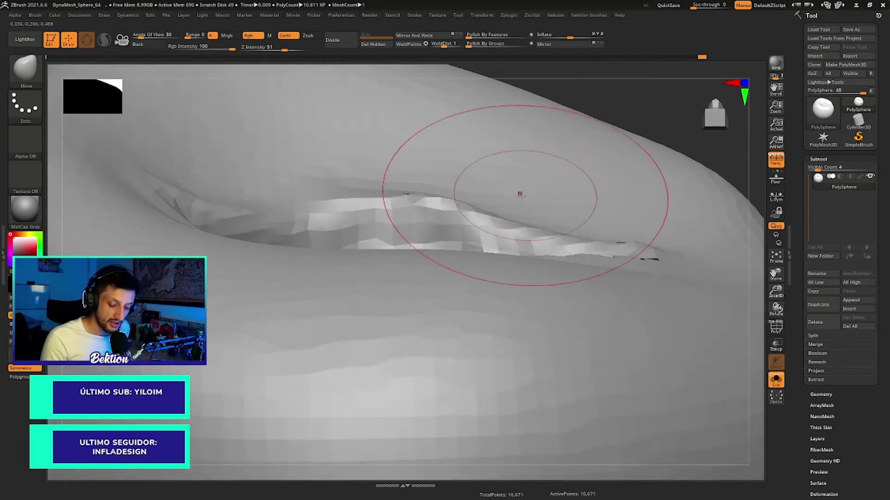
{"action": "mouse_move", "coordinate": [423, 169]}
{"action": "right_mouse_down"}
{"action": "mouse_move", "coordinate": [431, 156]}
{"action": "mouse_move", "coordinate": [423, 163]}
{"action": "right_mouse_up"}
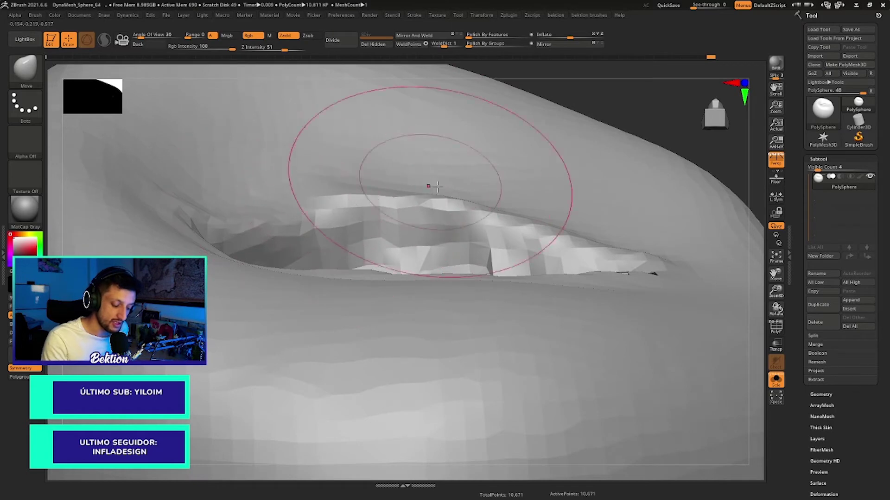
Step: Reshape the upper eyelid rim along its full length
{"action": "right_click", "coordinate": [468, 185]}
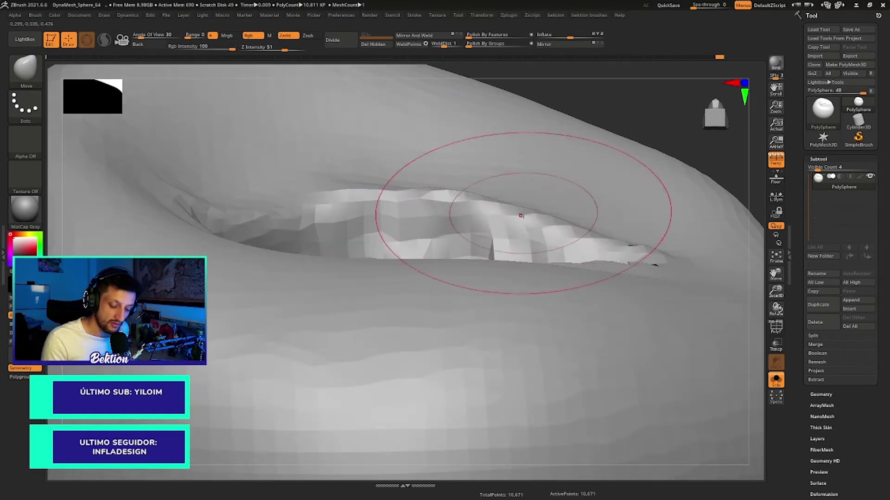
{"action": "mouse_move", "coordinate": [519, 213]}
{"action": "right_mouse_down"}
{"action": "mouse_move", "coordinate": [521, 181]}
{"action": "mouse_move", "coordinate": [366, 197]}
{"action": "right_mouse_up"}
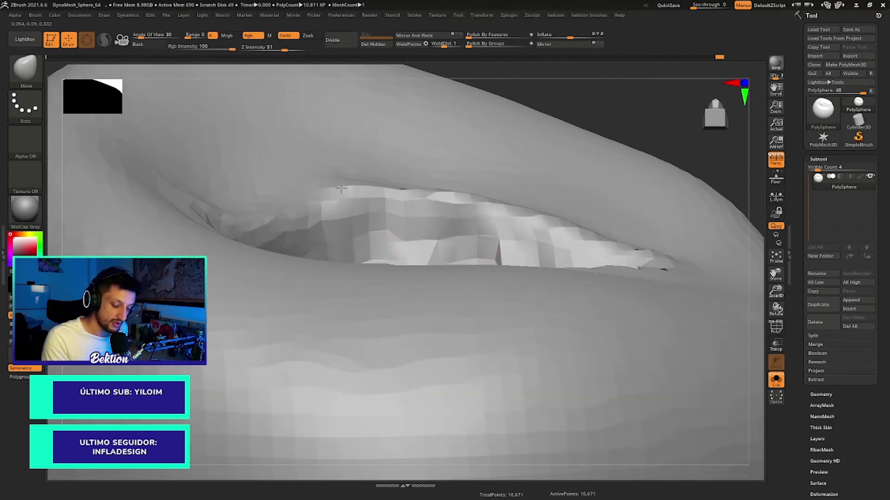
{"action": "mouse_move", "coordinate": [323, 198]}
{"action": "left_mouse_down"}
{"action": "mouse_move", "coordinate": [447, 181]}
{"action": "mouse_move", "coordinate": [547, 209]}
{"action": "mouse_move", "coordinate": [602, 243]}
{"action": "left_mouse_up"}
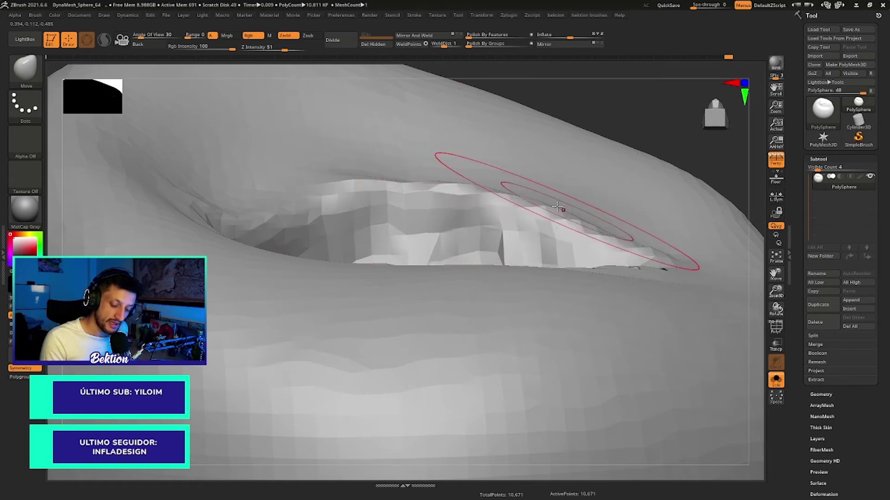
{"action": "mouse_move", "coordinate": [328, 192]}
{"action": "left_mouse_down"}
{"action": "mouse_move", "coordinate": [268, 208]}
{"action": "mouse_move", "coordinate": [416, 182]}
{"action": "mouse_move", "coordinate": [536, 228]}
{"action": "mouse_move", "coordinate": [551, 215]}
{"action": "mouse_move", "coordinate": [352, 185]}
{"action": "left_mouse_up"}
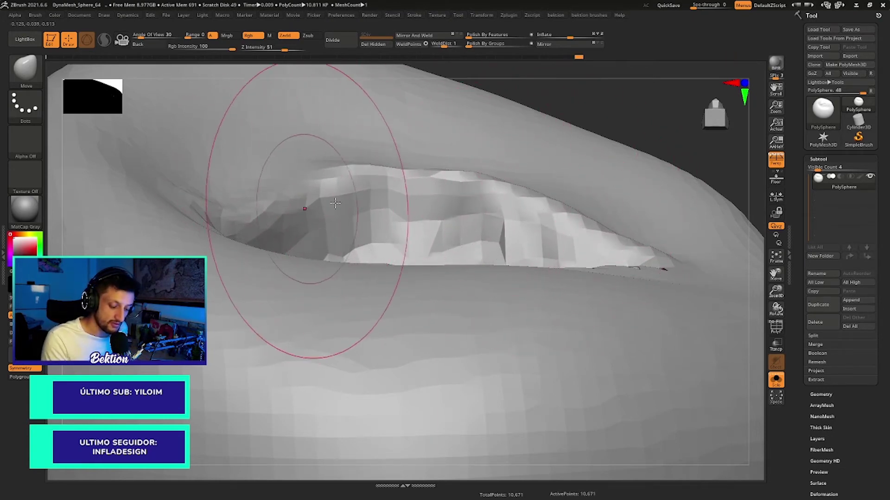
{"action": "left_click_drag", "start_coordinate": [278, 199], "coordinate": [512, 201]}
Step: Pull the lower eyelid rim down and reshape its left and right edges
{"action": "right_click_drag", "start_coordinate": [427, 188], "coordinate": [506, 315]}
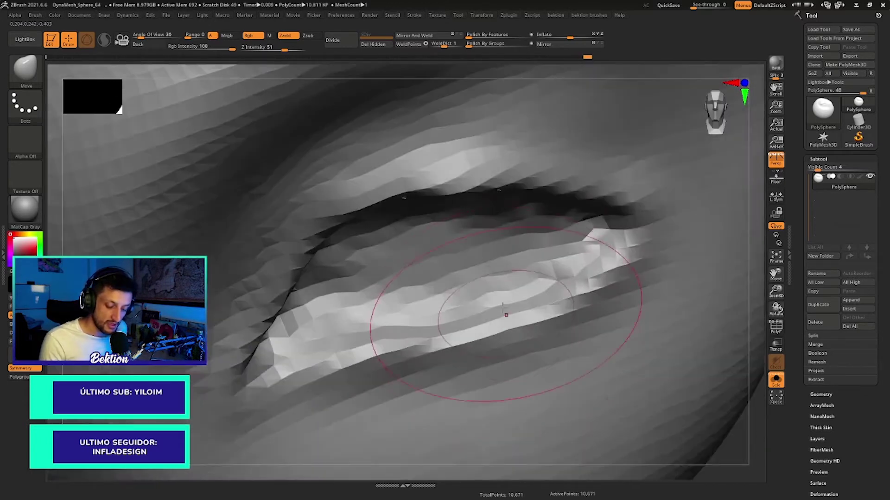
{"action": "right_click_drag", "start_coordinate": [478, 240], "coordinate": [470, 258]}
{"action": "right_click_drag", "start_coordinate": [488, 301], "coordinate": [483, 309]}
{"action": "mouse_move", "coordinate": [482, 309]}
{"action": "left_mouse_down"}
{"action": "mouse_move", "coordinate": [425, 351]}
{"action": "mouse_move", "coordinate": [369, 372]}
{"action": "left_mouse_up"}
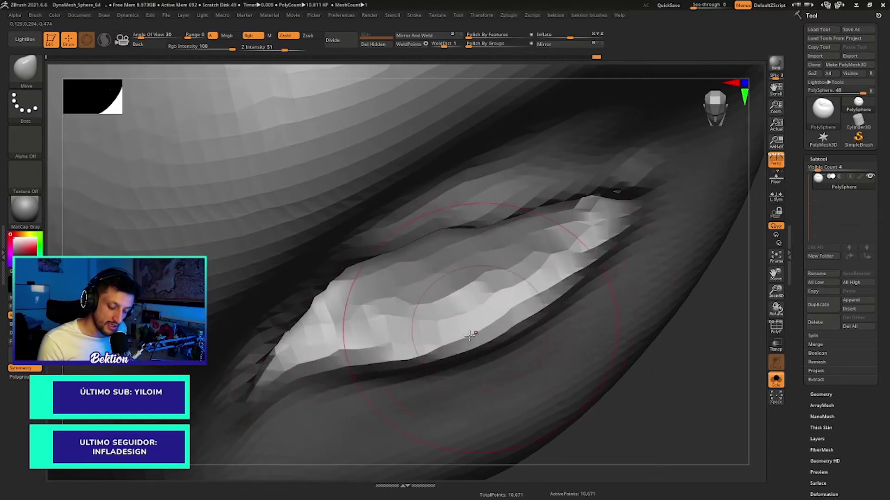
{"action": "left_click_drag", "start_coordinate": [469, 335], "coordinate": [399, 371]}
{"action": "left_click_drag", "start_coordinate": [467, 324], "coordinate": [521, 319]}
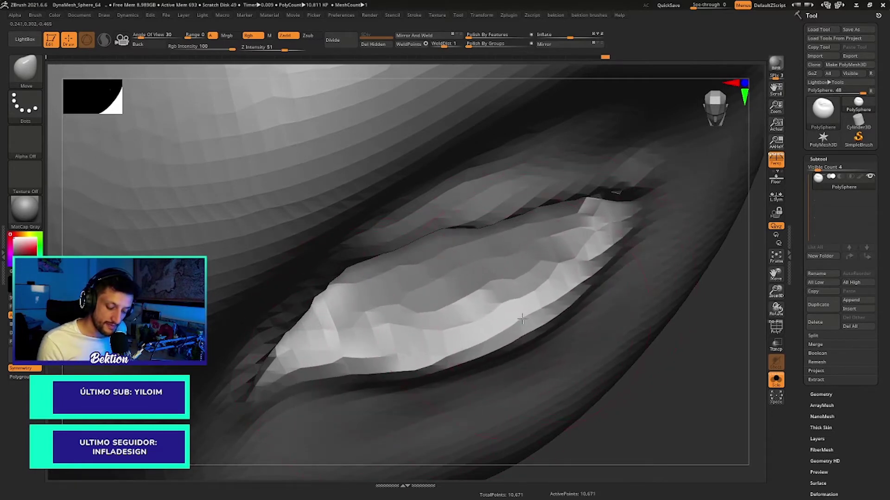
{"action": "left_click_drag", "start_coordinate": [460, 348], "coordinate": [395, 360]}
{"action": "left_click_drag", "start_coordinate": [463, 324], "coordinate": [548, 282]}
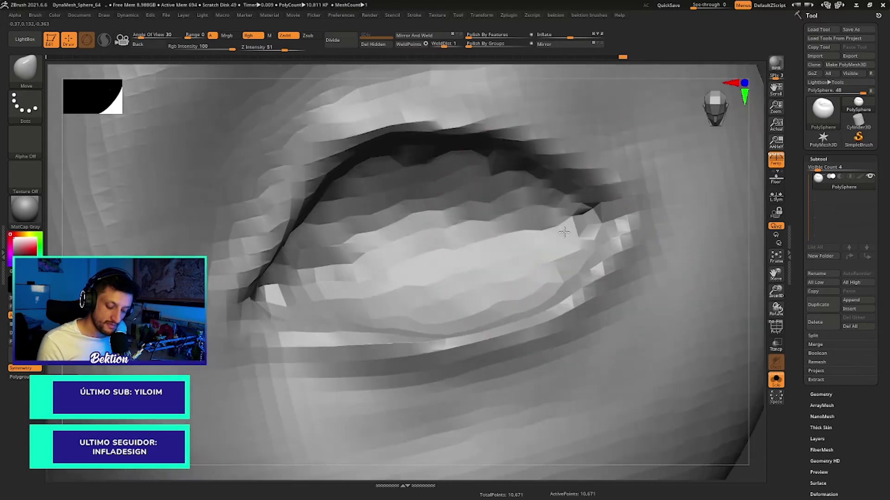
Step: Lift the eyelid surface and press a diagonal crease into the lid fold
{"action": "key", "text": "f"}
{"action": "mouse_move", "coordinate": [488, 212]}
{"action": "left_mouse_down", "text": "alt"}
{"action": "mouse_move", "coordinate": [624, 239]}
{"action": "mouse_move", "coordinate": [611, 246]}
{"action": "mouse_move", "coordinate": [592, 353]}
{"action": "mouse_move", "coordinate": [398, 339]}
{"action": "mouse_move", "coordinate": [473, 338]}
{"action": "mouse_move", "coordinate": [455, 308]}
{"action": "mouse_move", "coordinate": [419, 322]}
{"action": "mouse_move", "coordinate": [394, 293]}
{"action": "left_mouse_up", "text": "alt"}
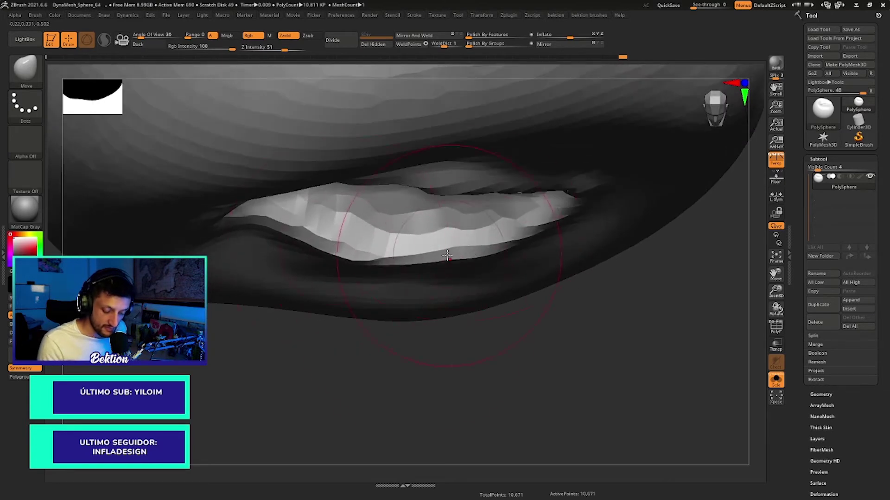
{"action": "mouse_move", "coordinate": [493, 235]}
{"action": "left_mouse_down"}
{"action": "mouse_move", "coordinate": [491, 277]}
{"action": "mouse_move", "coordinate": [500, 269]}
{"action": "mouse_move", "coordinate": [482, 204]}
{"action": "left_mouse_up"}
{"action": "mouse_move", "coordinate": [482, 204]}
{"action": "right_mouse_down", "text": "ctrl"}
{"action": "mouse_move", "coordinate": [441, 146]}
{"action": "mouse_move", "coordinate": [480, 204]}
{"action": "mouse_move", "coordinate": [490, 160]}
{"action": "mouse_move", "coordinate": [416, 165]}
{"action": "right_mouse_up", "text": "ctrl"}
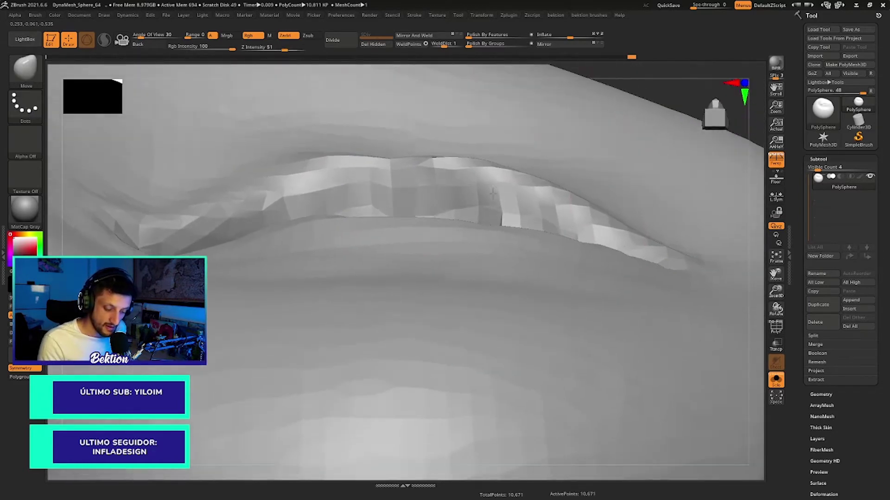
{"action": "left_click_drag", "start_coordinate": [415, 156], "coordinate": [416, 150]}
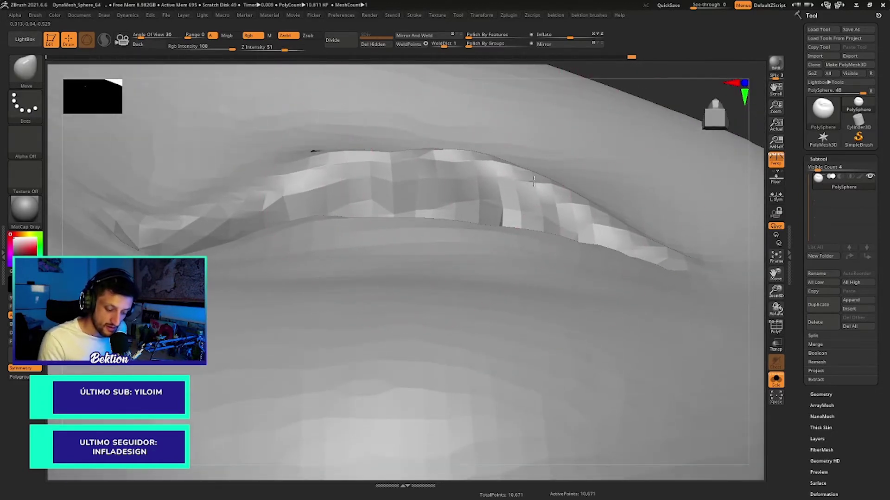
{"action": "right_click_drag", "start_coordinate": [276, 187], "coordinate": [440, 173]}
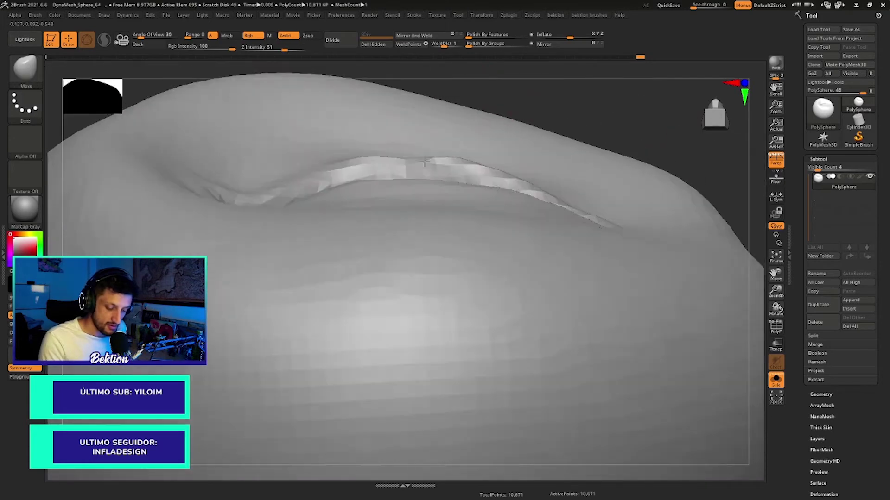
{"action": "right_click", "coordinate": [440, 172]}
{"action": "left_click_drag", "start_coordinate": [351, 172], "coordinate": [327, 170]}
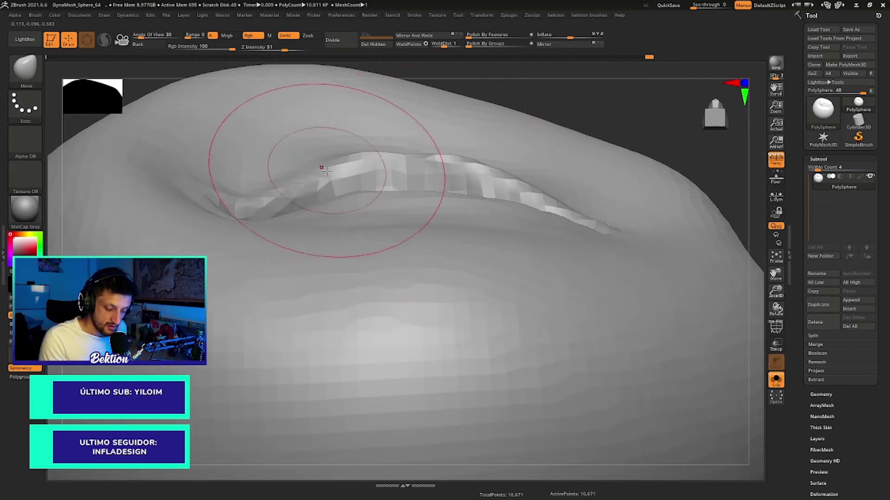
{"action": "mouse_move", "coordinate": [470, 164]}
{"action": "right_mouse_down"}
{"action": "mouse_move", "coordinate": [627, 147]}
{"action": "mouse_move", "coordinate": [646, 268]}
{"action": "mouse_move", "coordinate": [583, 218]}
{"action": "mouse_move", "coordinate": [550, 168]}
{"action": "mouse_move", "coordinate": [550, 194]}
{"action": "mouse_move", "coordinate": [458, 289]}
{"action": "right_mouse_up"}
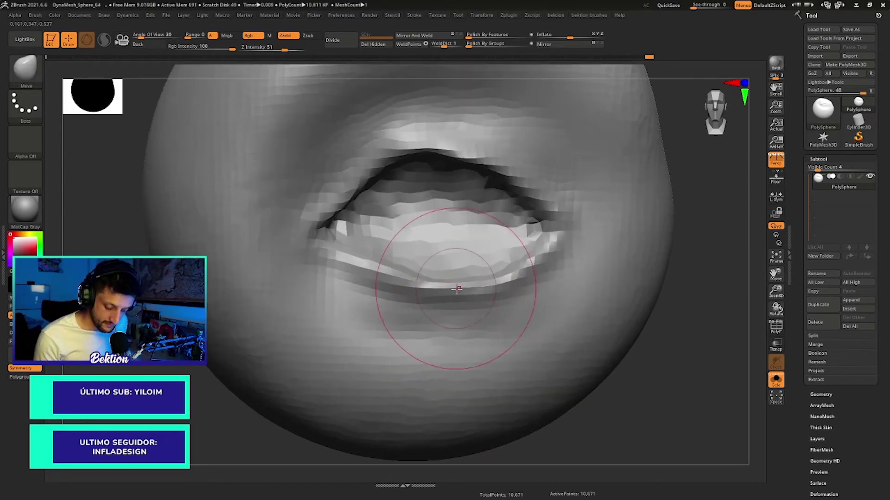
Step: Enlarge the Move brush and reshape the lower lid's right corner and the upper lid surface
{"action": "key", "text": "space"}
{"action": "left_click_drag", "start_coordinate": [458, 288], "coordinate": [459, 281]}
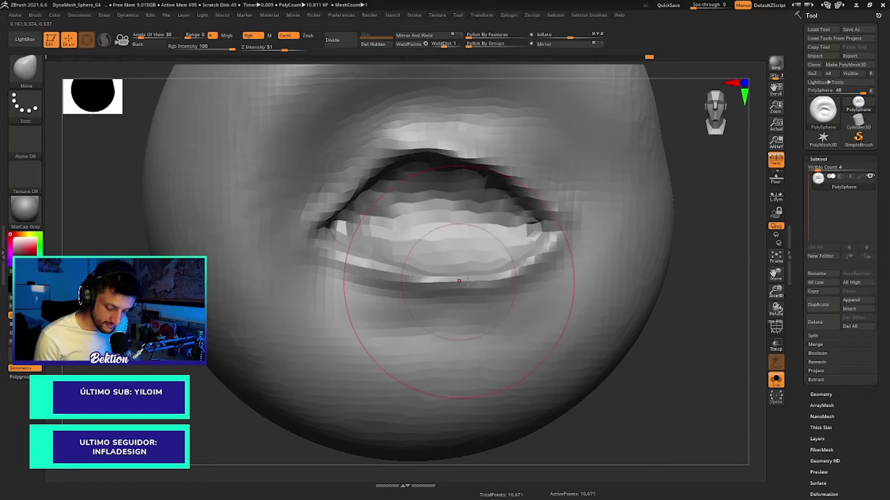
{"action": "key", "text": "space"}
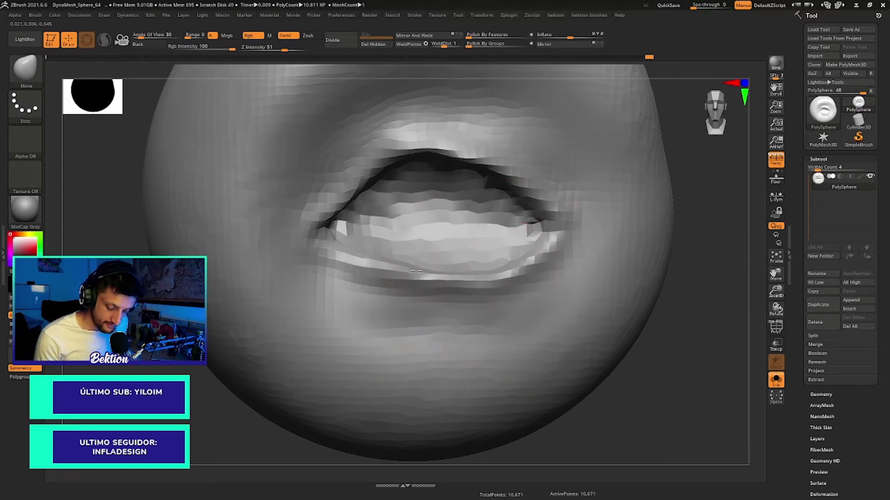
{"action": "left_click_drag", "start_coordinate": [492, 287], "coordinate": [542, 253]}
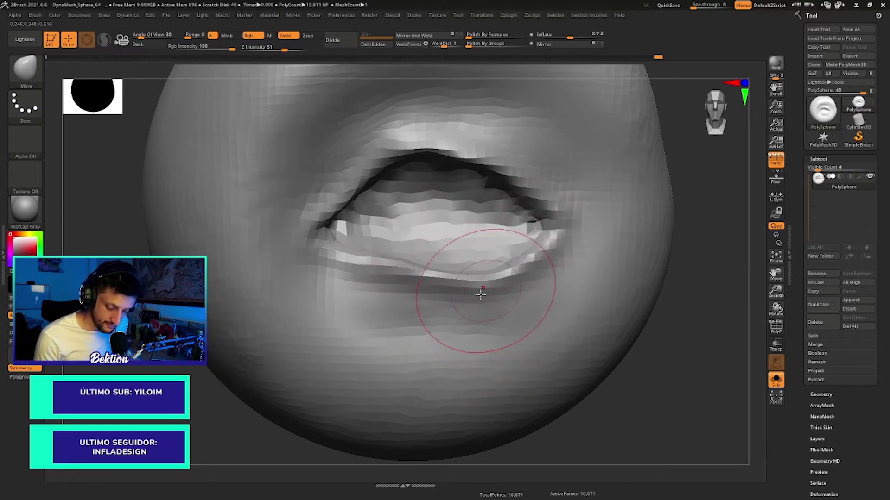
{"action": "key", "text": "space"}
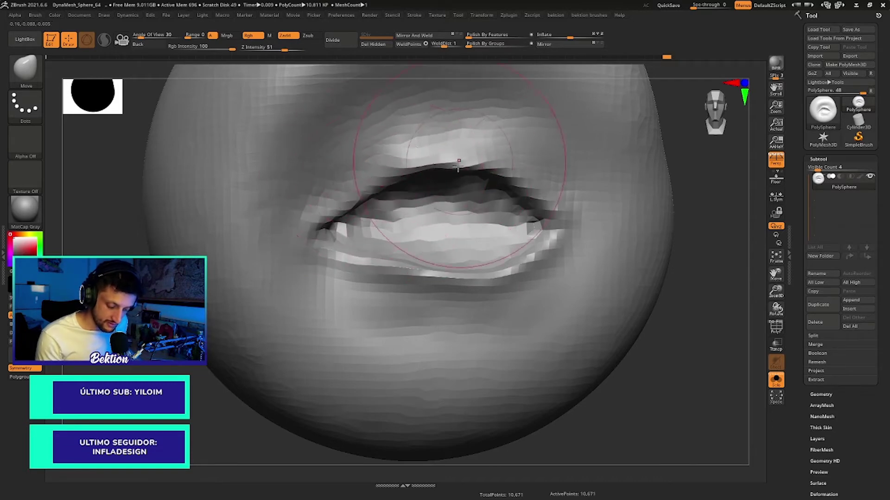
{"action": "left_click_drag", "start_coordinate": [505, 167], "coordinate": [481, 168]}
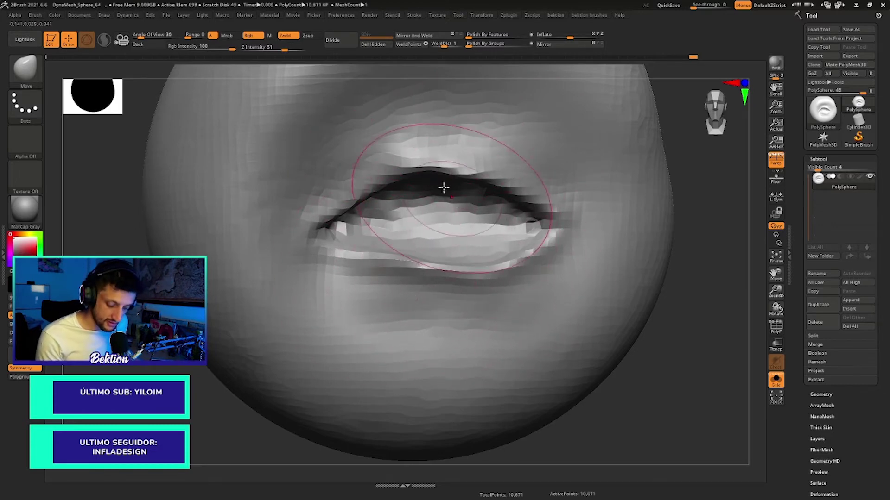
Step: Zoom deep into the eye corner and make the Move brush much smaller
{"action": "mouse_move", "coordinate": [556, 198]}
{"action": "left_mouse_down", "text": "alt"}
{"action": "mouse_move", "coordinate": [617, 205]}
{"action": "mouse_move", "coordinate": [431, 252]}
{"action": "left_mouse_up", "text": "alt"}
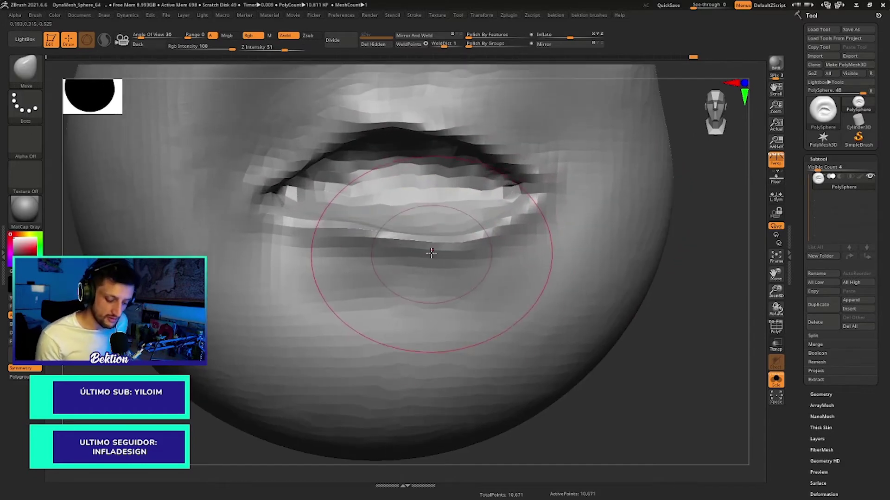
{"action": "mouse_move", "coordinate": [486, 253]}
{"action": "left_mouse_down", "text": "alt"}
{"action": "mouse_move", "coordinate": [592, 193]}
{"action": "mouse_move", "coordinate": [630, 201]}
{"action": "mouse_move", "coordinate": [597, 210]}
{"action": "mouse_move", "coordinate": [624, 218]}
{"action": "mouse_move", "coordinate": [616, 212]}
{"action": "left_mouse_up", "text": "alt"}
{"action": "mouse_move", "coordinate": [356, 202]}
{"action": "left_mouse_down"}
{"action": "mouse_move", "coordinate": [338, 218]}
{"action": "mouse_move", "coordinate": [353, 232]}
{"action": "mouse_move", "coordinate": [352, 260]}
{"action": "left_mouse_up"}
{"action": "key", "text": "space"}
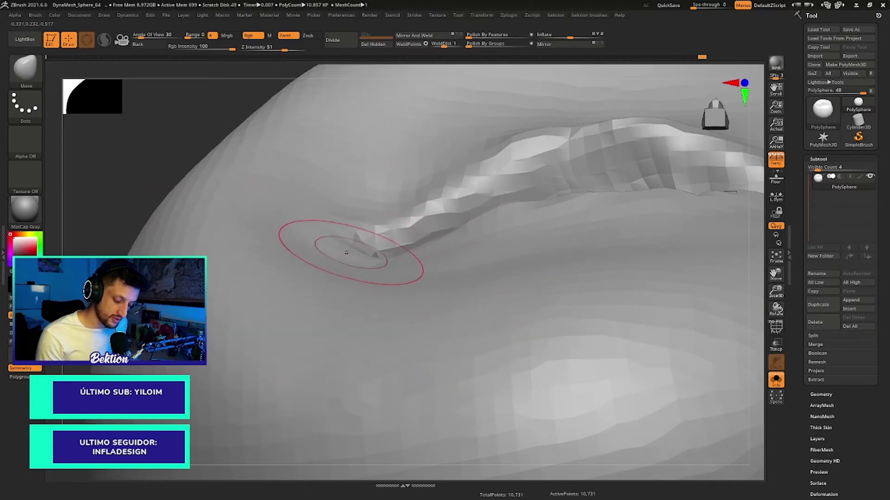
{"action": "key", "text": "space"}
{"action": "right_click_drag", "start_coordinate": [357, 268], "coordinate": [370, 234]}
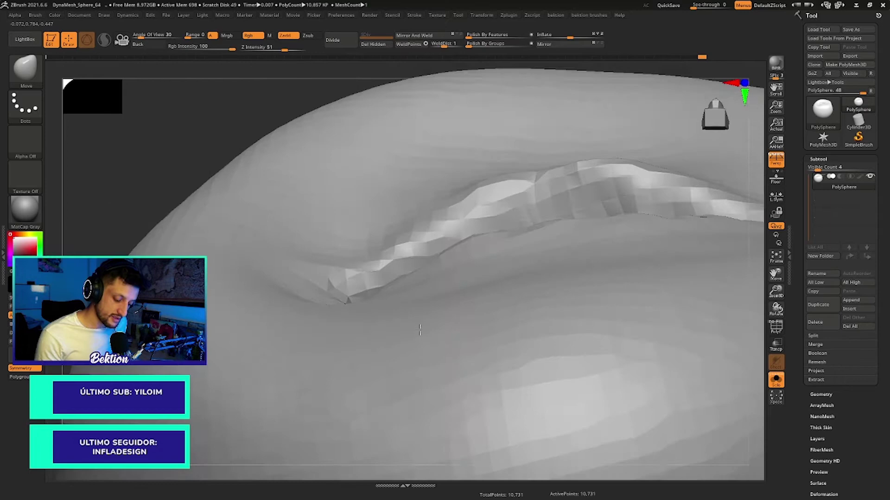
{"action": "mouse_move", "coordinate": [368, 183]}
{"action": "right_mouse_down"}
{"action": "mouse_move", "coordinate": [373, 278]}
{"action": "mouse_move", "coordinate": [411, 397]}
{"action": "mouse_move", "coordinate": [361, 295]}
{"action": "right_mouse_up"}
{"action": "key", "text": "space"}
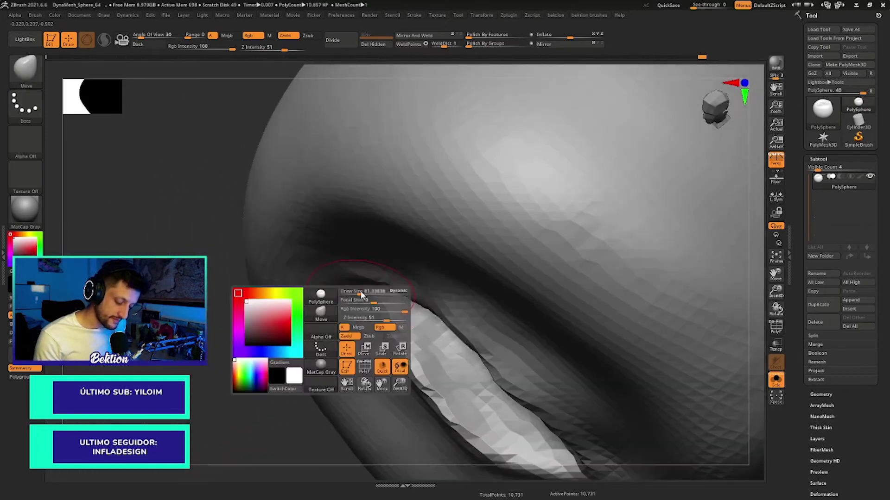
{"action": "left_click_drag", "start_coordinate": [360, 290], "coordinate": [354, 272]}
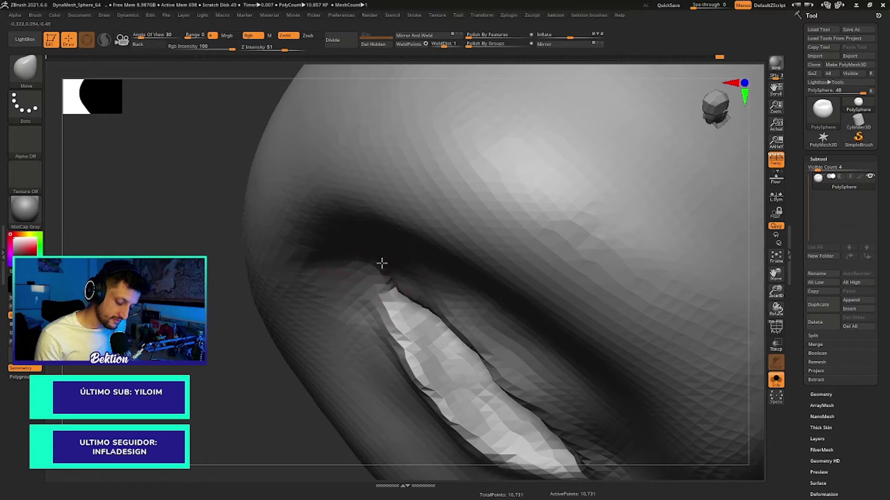
{"action": "mouse_move", "coordinate": [382, 263]}
{"action": "right_mouse_down"}
{"action": "mouse_move", "coordinate": [368, 260]}
{"action": "mouse_move", "coordinate": [377, 159]}
{"action": "mouse_move", "coordinate": [352, 278]}
{"action": "mouse_move", "coordinate": [333, 234]}
{"action": "mouse_move", "coordinate": [363, 287]}
{"action": "mouse_move", "coordinate": [381, 291]}
{"action": "right_mouse_up"}
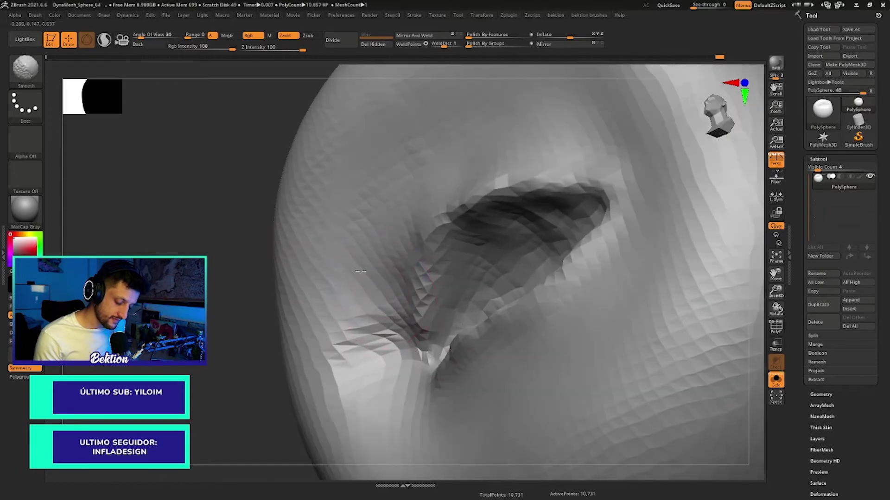
Step: Return to a frontal view, zoom on the eye's left corner and reduce the brush further
{"action": "key", "text": "f"}
{"action": "mouse_move", "coordinate": [306, 415]}
{"action": "right_mouse_down"}
{"action": "mouse_move", "coordinate": [324, 433]}
{"action": "mouse_move", "coordinate": [643, 218]}
{"action": "mouse_move", "coordinate": [635, 264]}
{"action": "right_mouse_up"}
{"action": "mouse_move", "coordinate": [373, 328]}
{"action": "right_mouse_down", "text": "alt"}
{"action": "mouse_move", "coordinate": [415, 308]}
{"action": "mouse_move", "coordinate": [401, 296]}
{"action": "right_mouse_up", "text": "alt"}
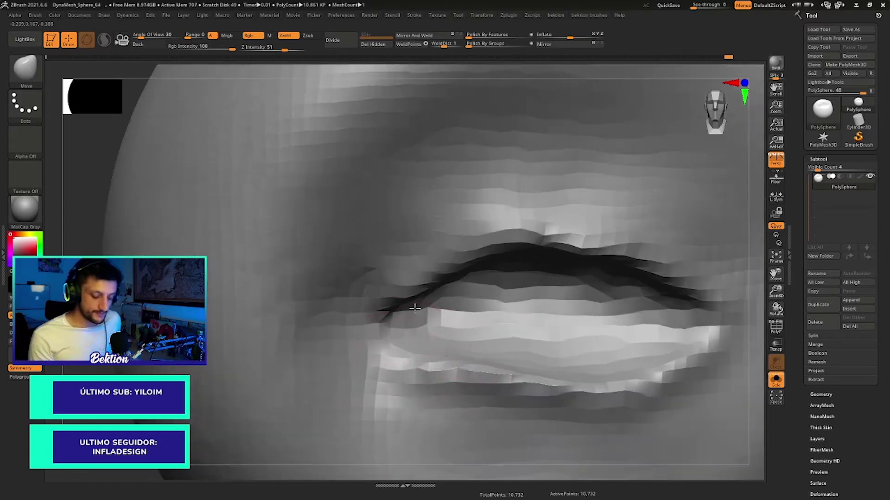
{"action": "key", "text": "space"}
{"action": "left_click_drag", "start_coordinate": [393, 296], "coordinate": [381, 284]}
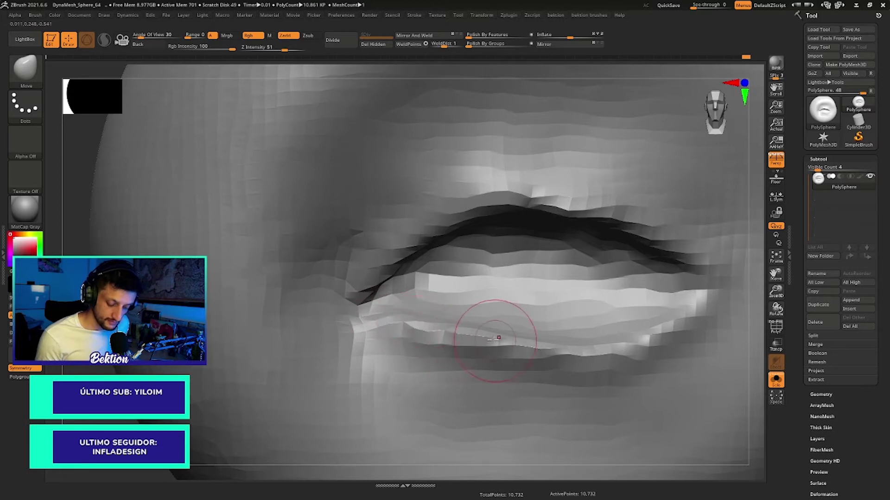
Step: Append a Sphere3D as a new subtool
{"action": "key", "text": "f"}
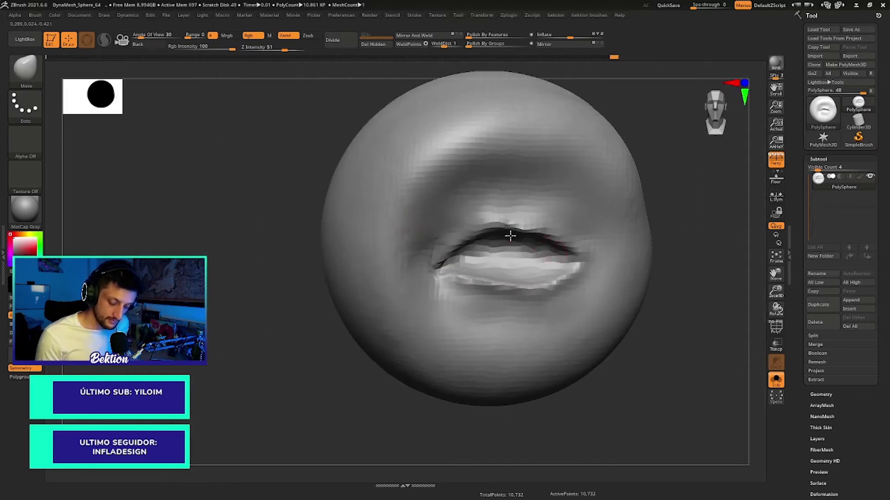
{"action": "mouse_move", "coordinate": [510, 234]}
{"action": "right_mouse_down"}
{"action": "mouse_move", "coordinate": [641, 234]}
{"action": "mouse_move", "coordinate": [632, 244]}
{"action": "mouse_move", "coordinate": [618, 227]}
{"action": "mouse_move", "coordinate": [527, 211]}
{"action": "mouse_move", "coordinate": [570, 244]}
{"action": "right_mouse_up"}
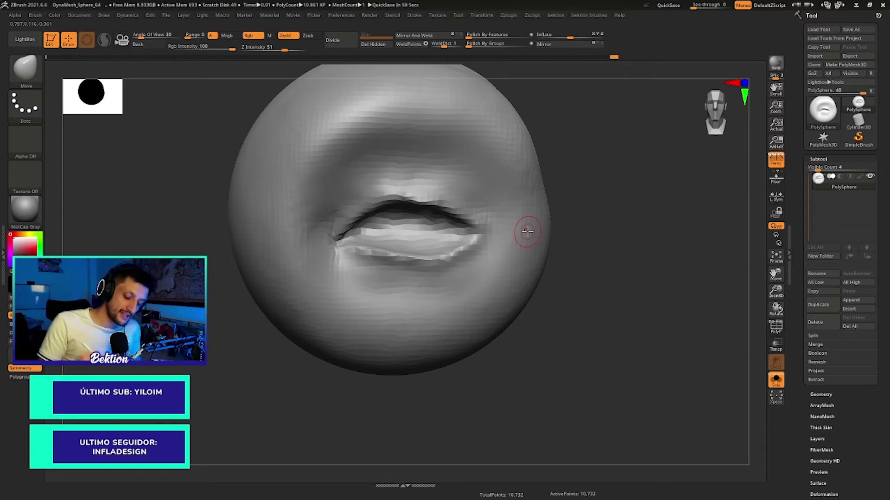
{"action": "left_click", "coordinate": [855, 302]}
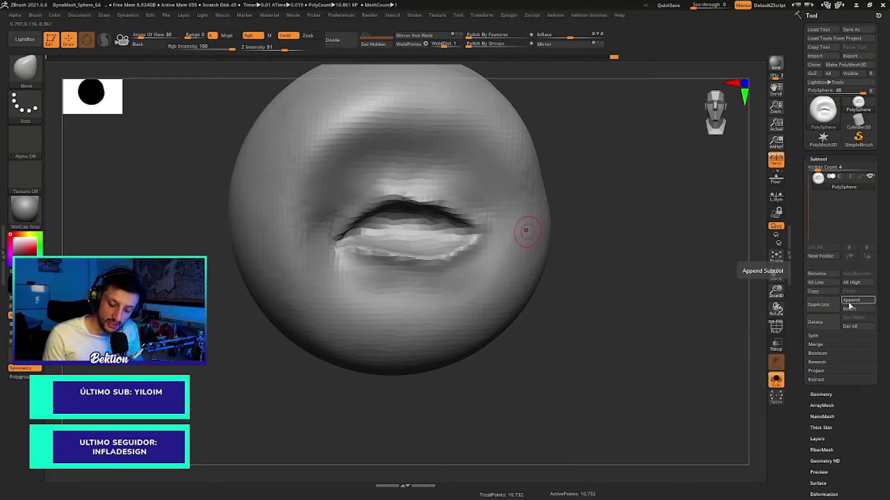
{"action": "left_click", "coordinate": [852, 302]}
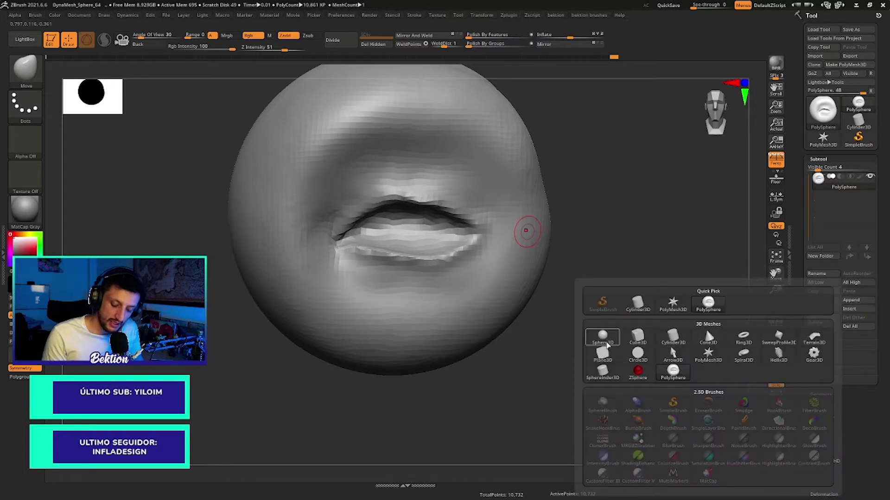
{"action": "mouse_move", "coordinate": [601, 338]}
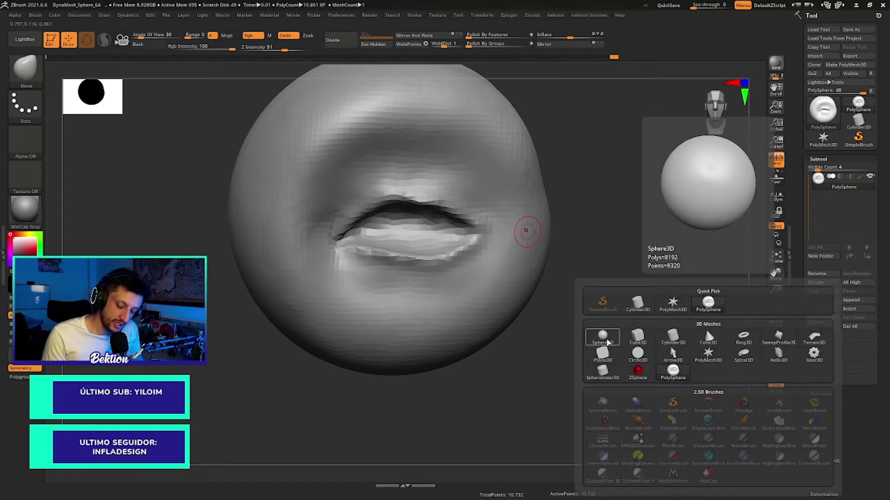
{"action": "left_click", "coordinate": [602, 339]}
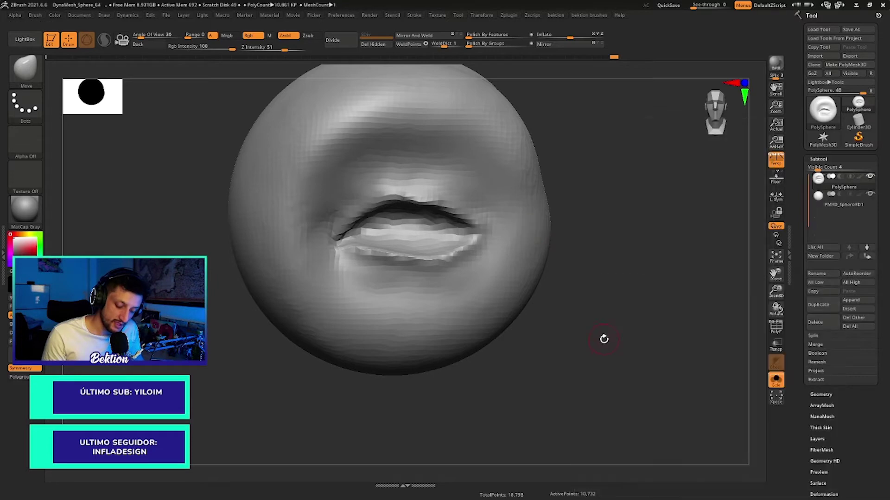
Step: Select the eyeball subtool, show the socket mesh, and shrink the eyeball with the gizmo
{"action": "mouse_move", "coordinate": [620, 316]}
{"action": "right_mouse_down", "text": "ctrl"}
{"action": "mouse_move", "coordinate": [537, 321]}
{"action": "mouse_move", "coordinate": [597, 293]}
{"action": "right_mouse_up", "text": "ctrl"}
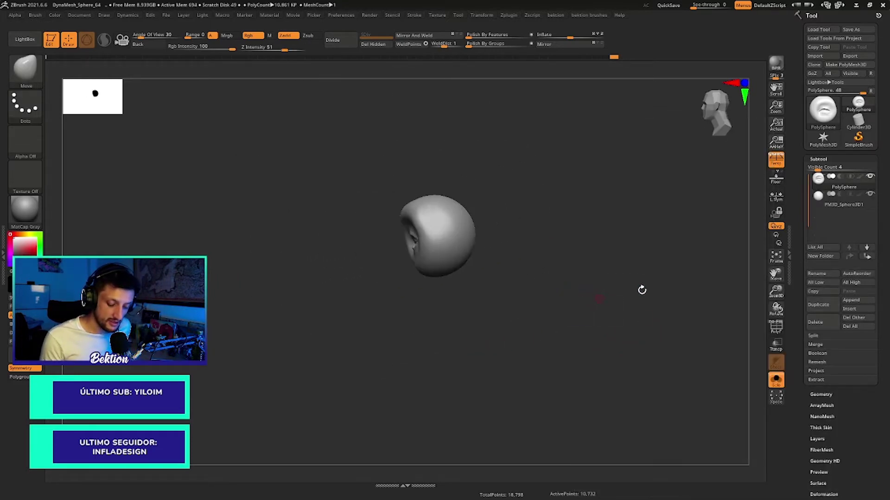
{"action": "left_click", "coordinate": [776, 258]}
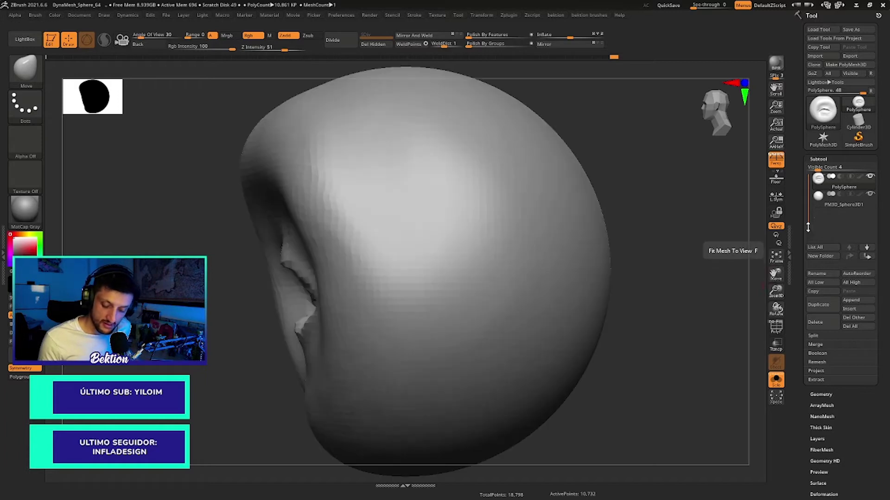
{"action": "key", "text": "alt+Down"}
{"action": "right_click_drag", "start_coordinate": [677, 293], "coordinate": [654, 281], "text": "ctrl"}
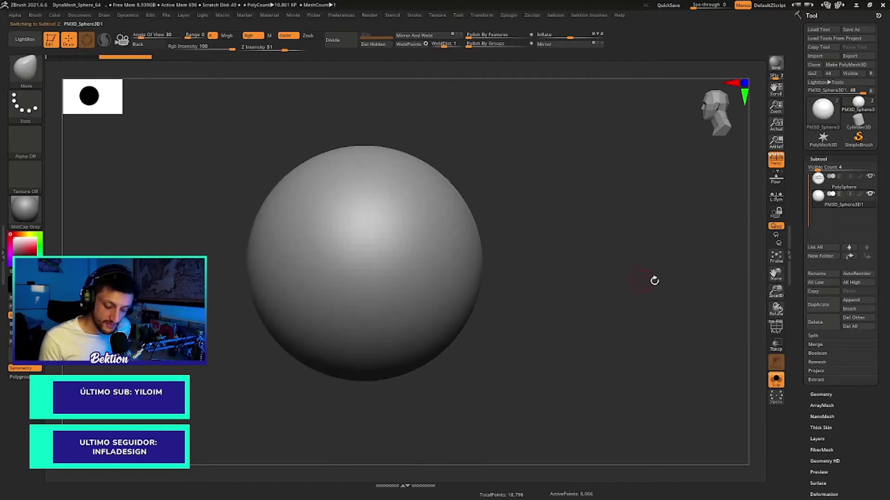
{"action": "left_click", "coordinate": [776, 379]}
{"action": "mouse_move", "coordinate": [700, 348]}
{"action": "right_mouse_down", "text": "ctrl"}
{"action": "mouse_move", "coordinate": [609, 266]}
{"action": "mouse_move", "coordinate": [550, 247]}
{"action": "right_mouse_up", "text": "ctrl"}
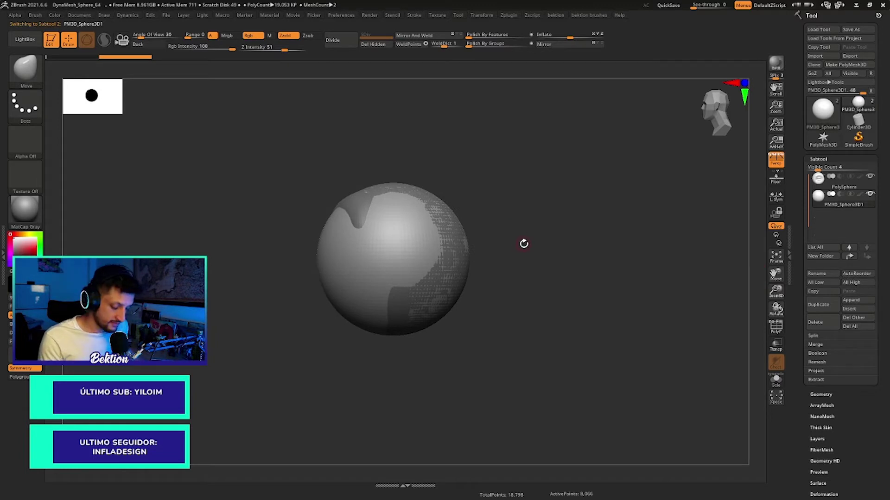
{"action": "key", "text": "w"}
{"action": "left_click_drag", "start_coordinate": [397, 252], "coordinate": [271, 259]}
Step: Push the eyeball into the socket and scale it up to fill the opening
{"action": "left_click_drag", "start_coordinate": [486, 209], "coordinate": [573, 193], "text": "shift"}
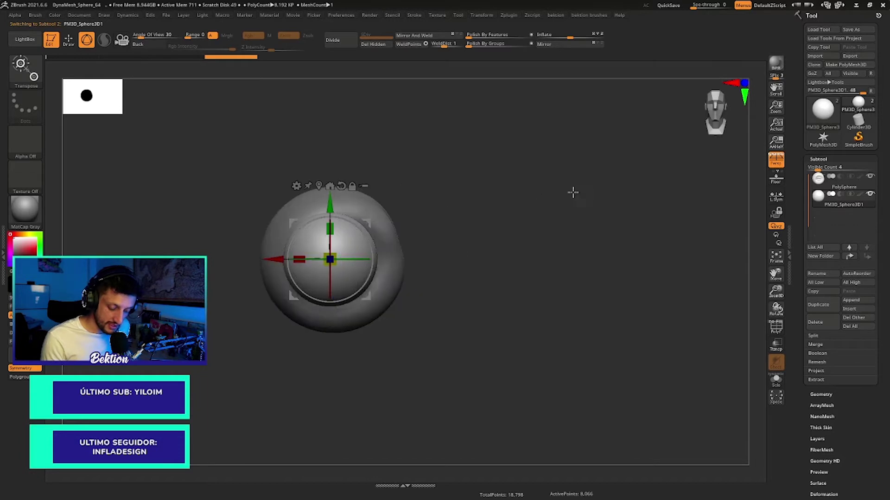
{"action": "left_click_drag", "start_coordinate": [351, 262], "coordinate": [385, 269]}
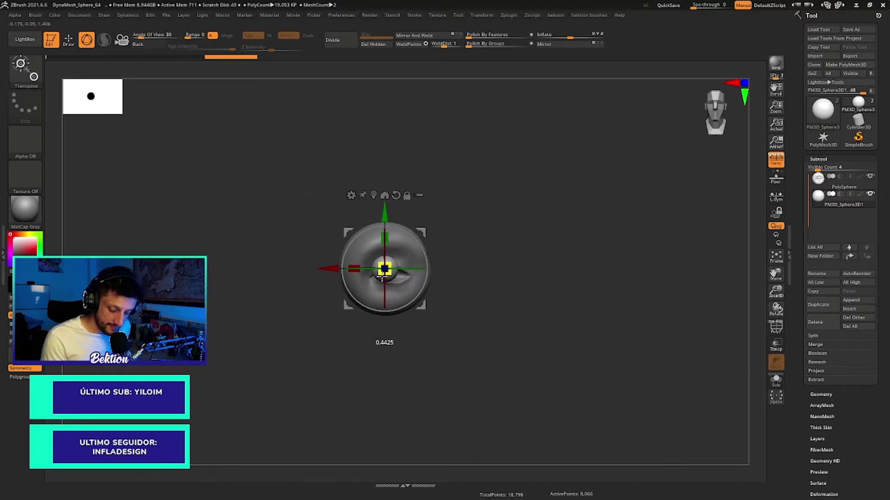
{"action": "scroll", "coordinate": [447, 365], "scroll_direction": "up", "scroll_amount": 3}
{"action": "scroll", "coordinate": [445, 278], "scroll_direction": "up", "scroll_amount": 3}
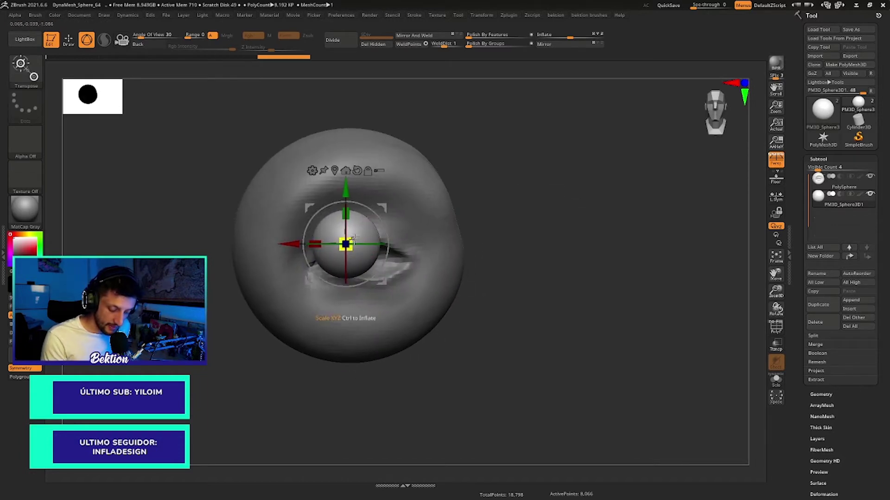
{"action": "left_click_drag", "start_coordinate": [353, 238], "coordinate": [402, 224]}
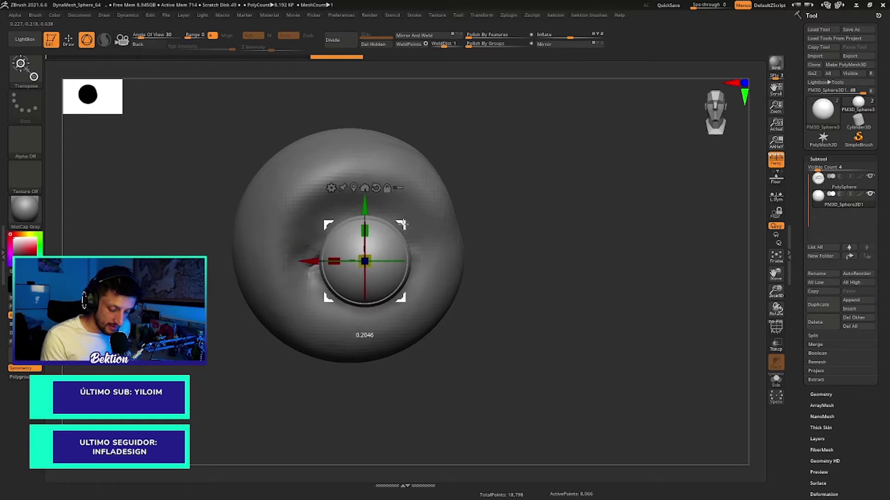
{"action": "scroll", "coordinate": [365, 262], "scroll_direction": "up", "scroll_amount": 2}
{"action": "scroll", "coordinate": [365, 262], "scroll_direction": "up", "scroll_amount": 2}
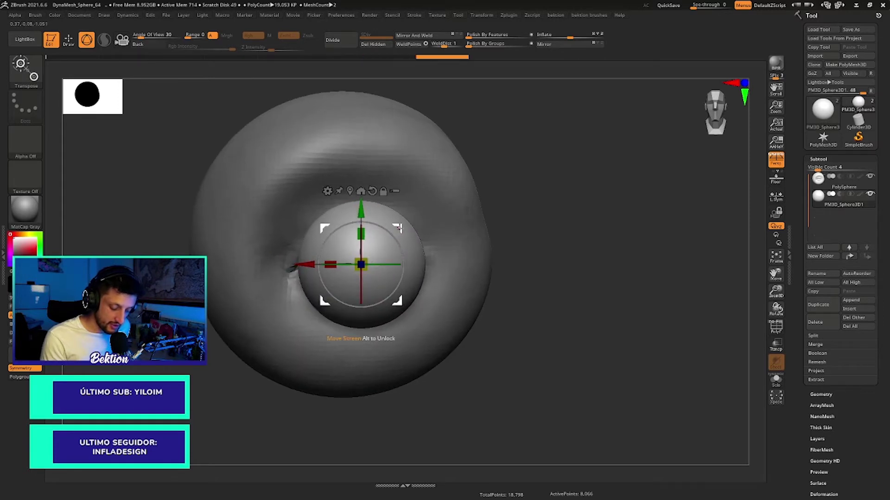
{"action": "left_click_drag", "start_coordinate": [368, 258], "coordinate": [362, 252]}
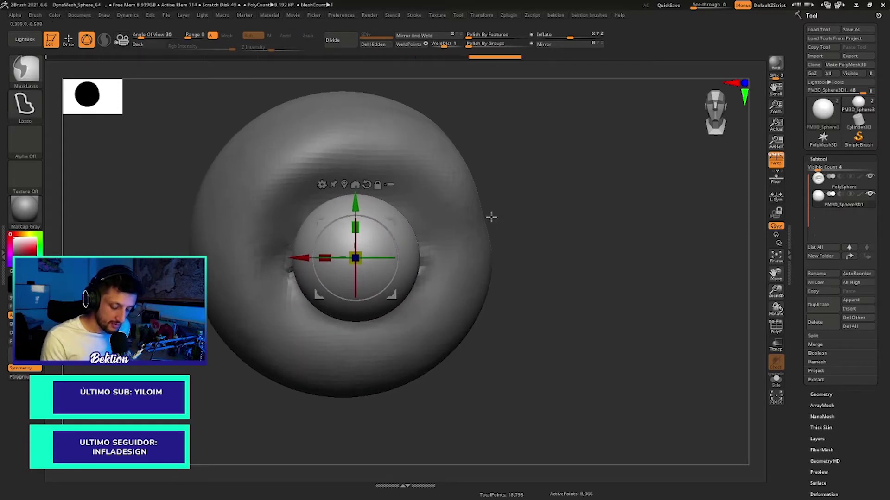
Step: Check the eyeball's fit by lowering it, then raising it back into the socket
{"action": "mouse_move", "coordinate": [491, 215]}
{"action": "left_mouse_down"}
{"action": "mouse_move", "coordinate": [512, 201]}
{"action": "mouse_move", "coordinate": [443, 263]}
{"action": "left_mouse_up"}
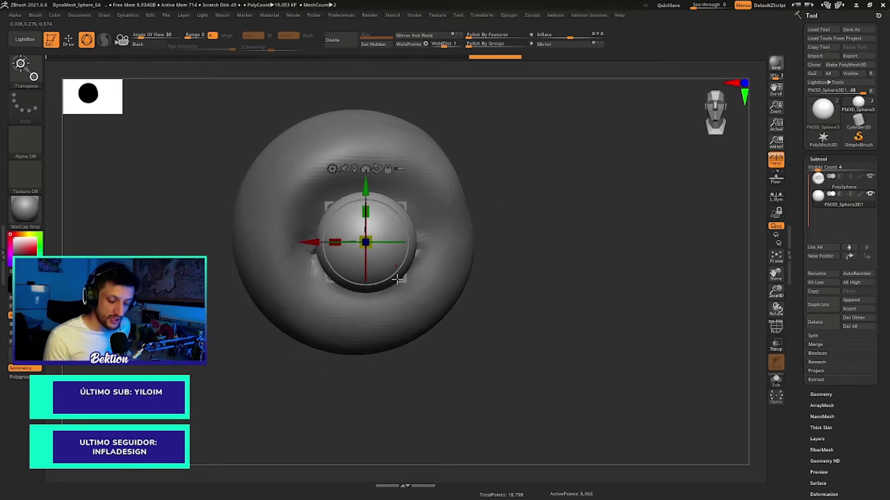
{"action": "key", "text": "ctrl+z"}
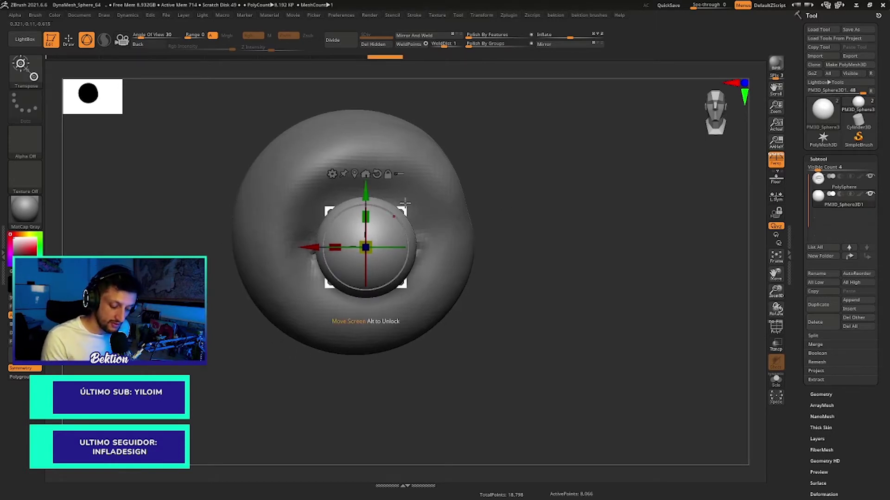
{"action": "key", "text": "ctrl+shift+z"}
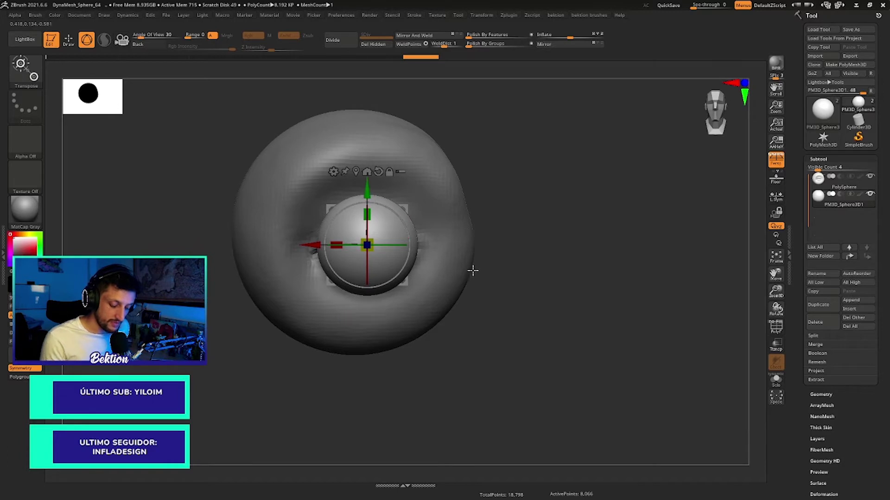
{"action": "left_click_drag", "start_coordinate": [490, 279], "coordinate": [436, 267], "text": "alt"}
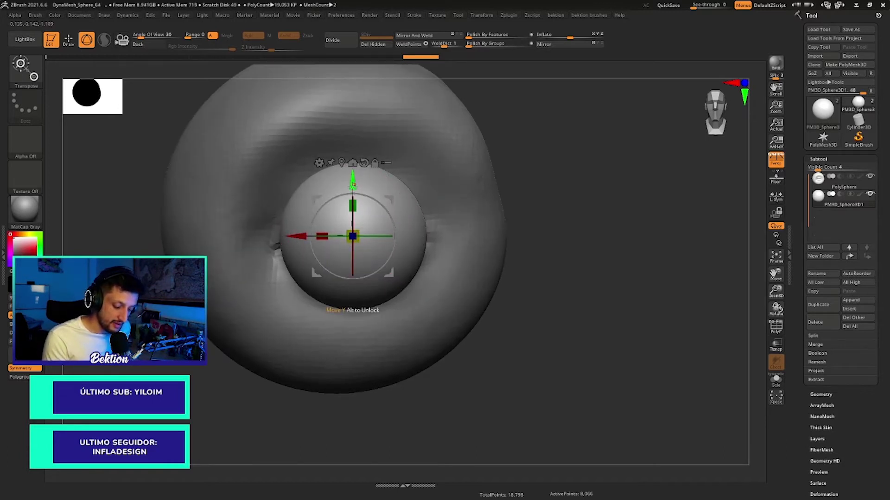
{"action": "left_click_drag", "start_coordinate": [353, 184], "coordinate": [352, 283]}
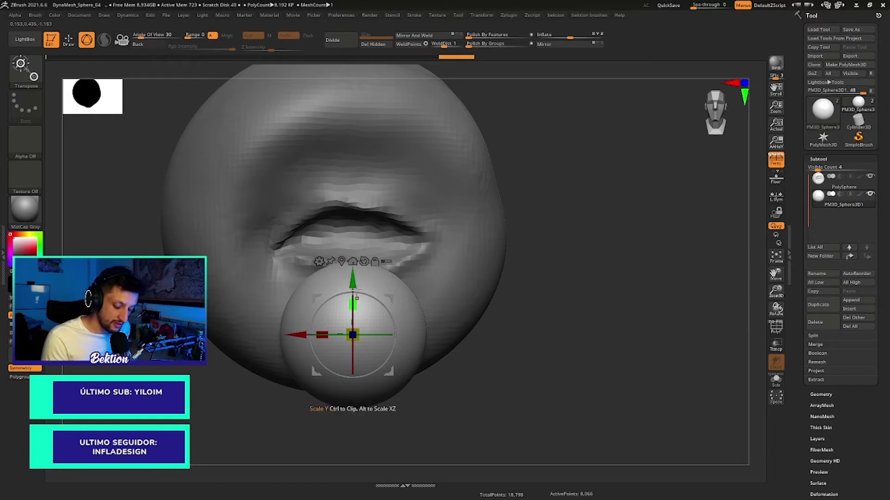
{"action": "mouse_move", "coordinate": [353, 313]}
{"action": "left_mouse_down"}
{"action": "mouse_move", "coordinate": [352, 227]}
{"action": "mouse_move", "coordinate": [358, 243]}
{"action": "left_mouse_up"}
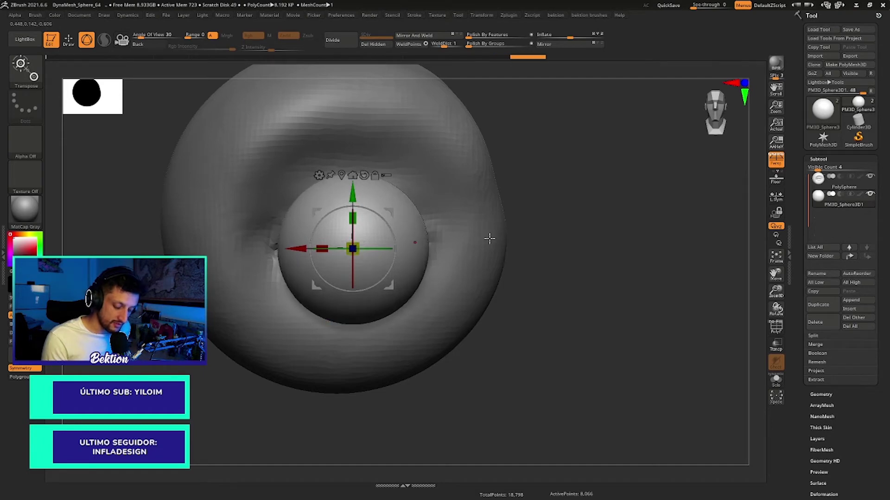
Step: Turn on Transp to see the eyeball through the socket, undoing a trial shrink
{"action": "left_click_drag", "start_coordinate": [485, 237], "coordinate": [535, 220]}
{"action": "mouse_move", "coordinate": [356, 296]}
{"action": "left_mouse_down"}
{"action": "mouse_move", "coordinate": [373, 371]}
{"action": "mouse_move", "coordinate": [494, 295]}
{"action": "left_mouse_up"}
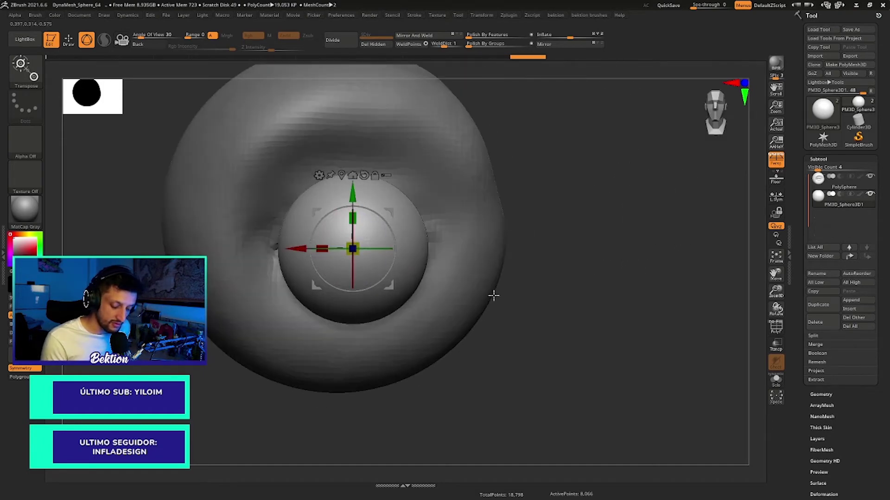
{"action": "mouse_move", "coordinate": [454, 243]}
{"action": "left_mouse_down"}
{"action": "mouse_move", "coordinate": [534, 220]}
{"action": "mouse_move", "coordinate": [491, 234]}
{"action": "left_mouse_up"}
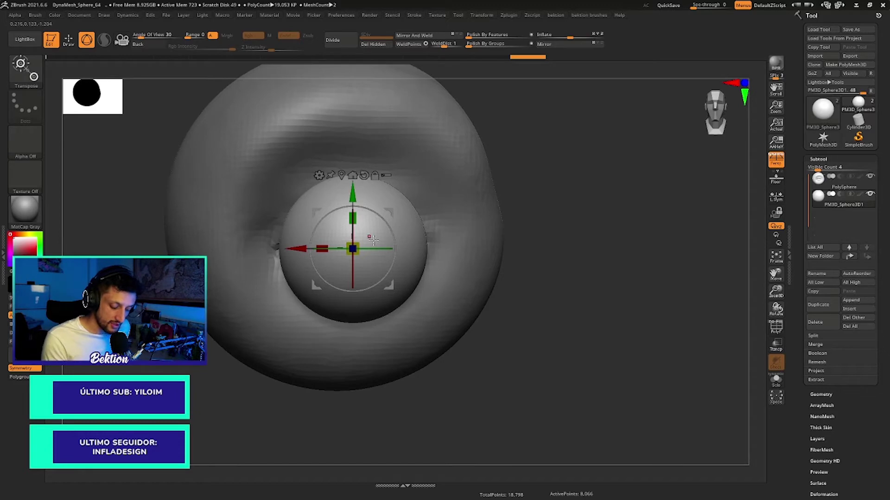
{"action": "scroll", "coordinate": [373, 240], "scroll_direction": "up", "scroll_amount": 2}
{"action": "scroll", "coordinate": [374, 276], "scroll_direction": "up", "scroll_amount": 2}
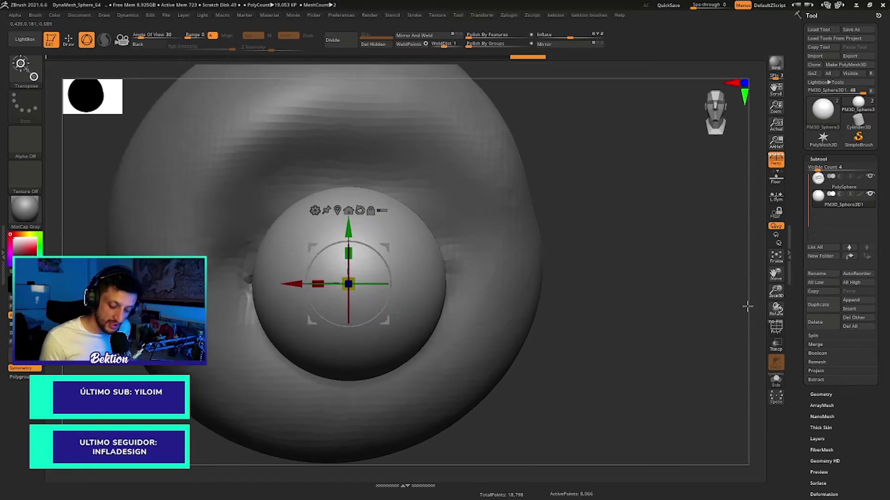
{"action": "left_click", "coordinate": [777, 350]}
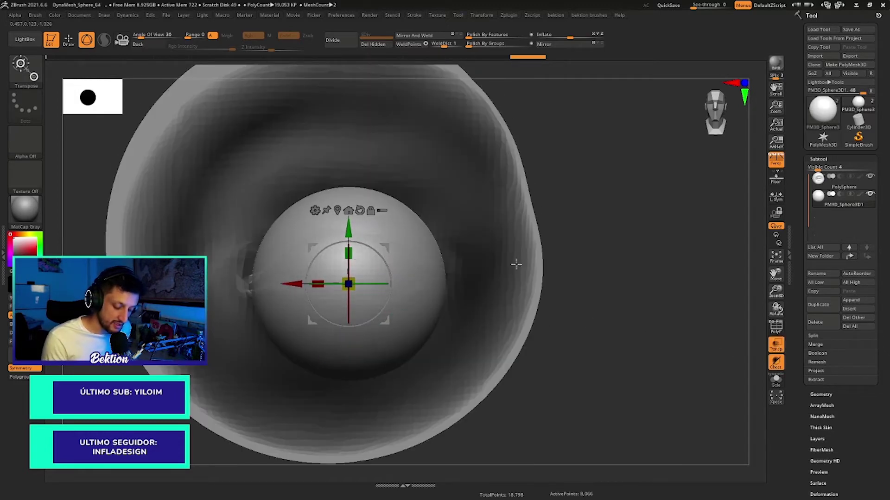
{"action": "left_click_drag", "start_coordinate": [348, 284], "coordinate": [350, 288]}
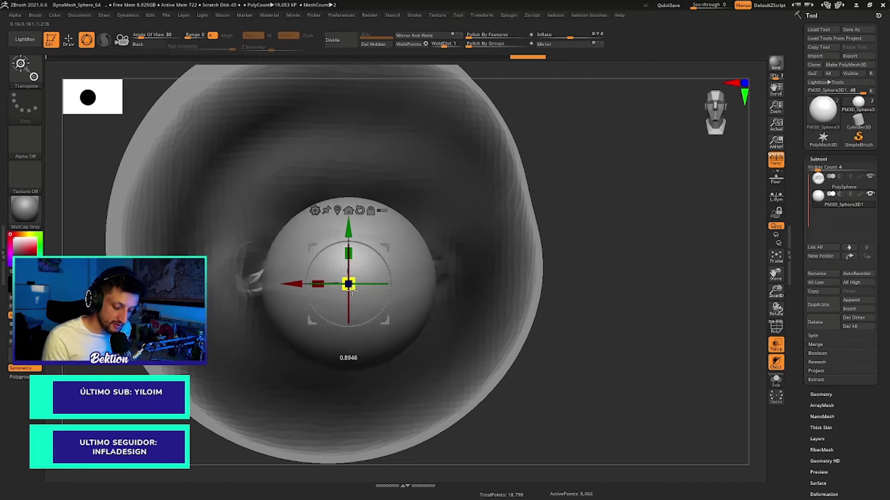
{"action": "key", "text": "ctrl+z"}
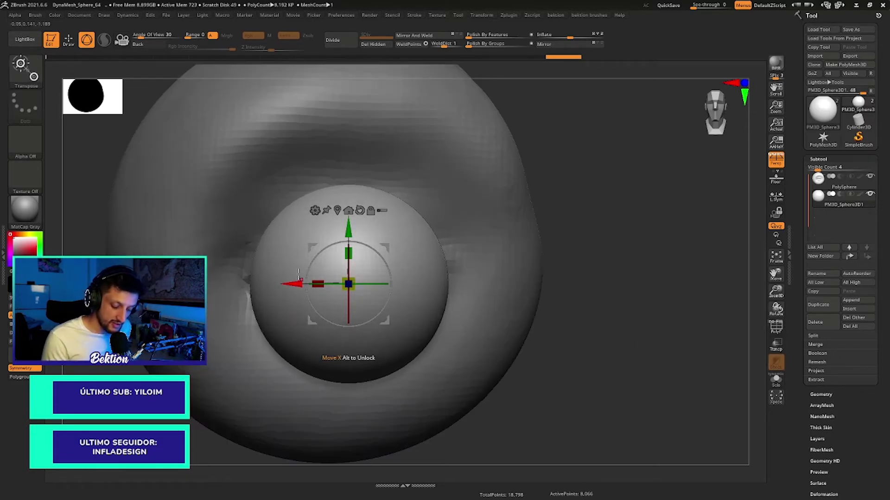
Step: Nudge the eyeball sideways, push it deeper and raise it slightly in the socket
{"action": "left_click_drag", "start_coordinate": [298, 284], "coordinate": [293, 284]}
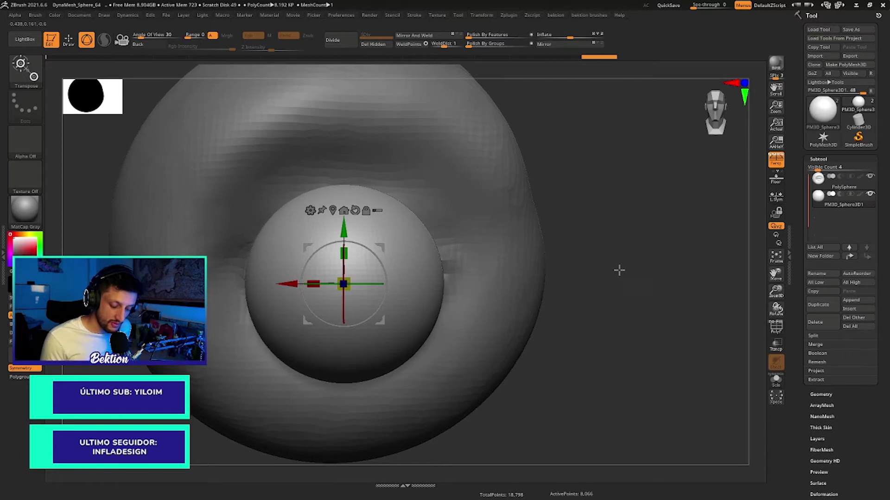
{"action": "mouse_move", "coordinate": [619, 269]}
{"action": "left_mouse_down"}
{"action": "mouse_move", "coordinate": [536, 288]}
{"action": "mouse_move", "coordinate": [443, 264]}
{"action": "mouse_move", "coordinate": [310, 320]}
{"action": "left_mouse_up"}
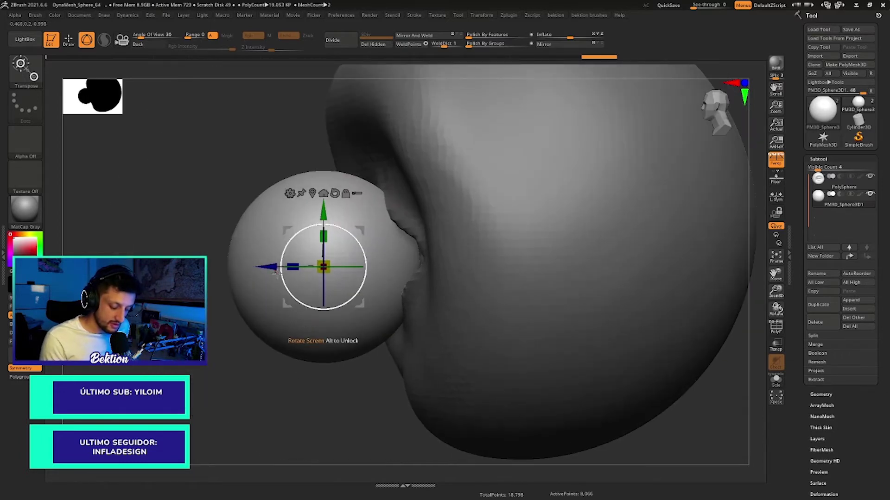
{"action": "left_click_drag", "start_coordinate": [272, 275], "coordinate": [420, 275]}
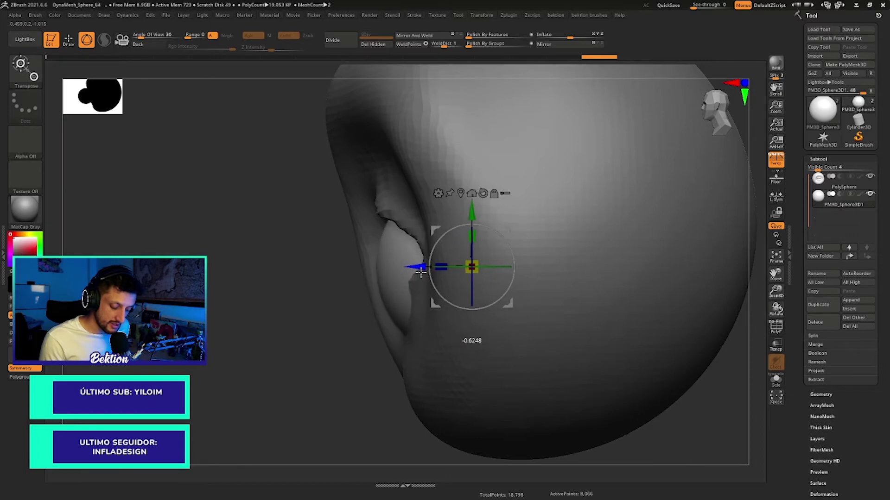
{"action": "left_click_drag", "start_coordinate": [482, 214], "coordinate": [482, 183]}
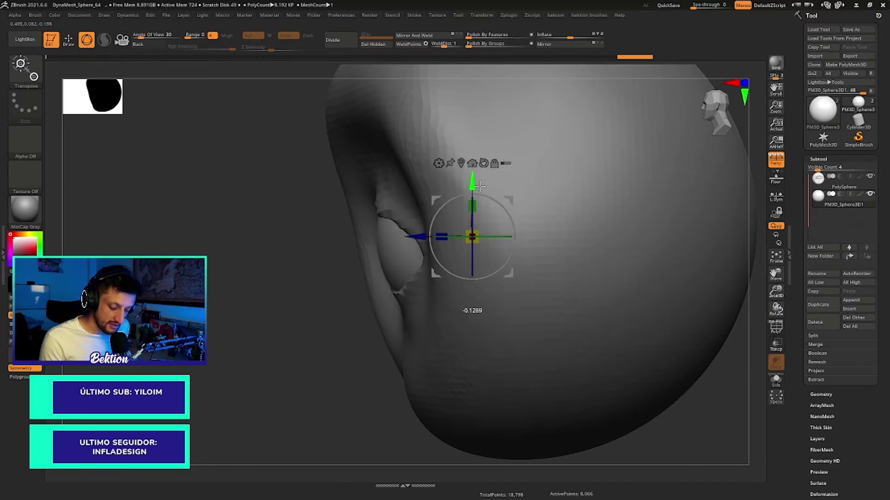
{"action": "mouse_move", "coordinate": [302, 288]}
{"action": "left_mouse_down", "text": "shift"}
{"action": "mouse_move", "coordinate": [523, 268]}
{"action": "mouse_move", "coordinate": [411, 289]}
{"action": "mouse_move", "coordinate": [451, 238]}
{"action": "mouse_move", "coordinate": [536, 264]}
{"action": "mouse_move", "coordinate": [372, 293]}
{"action": "left_mouse_up", "text": "shift"}
Step: Frame the eye from the front and trial-nudge the eyeball slightly upward
{"action": "key", "text": "f"}
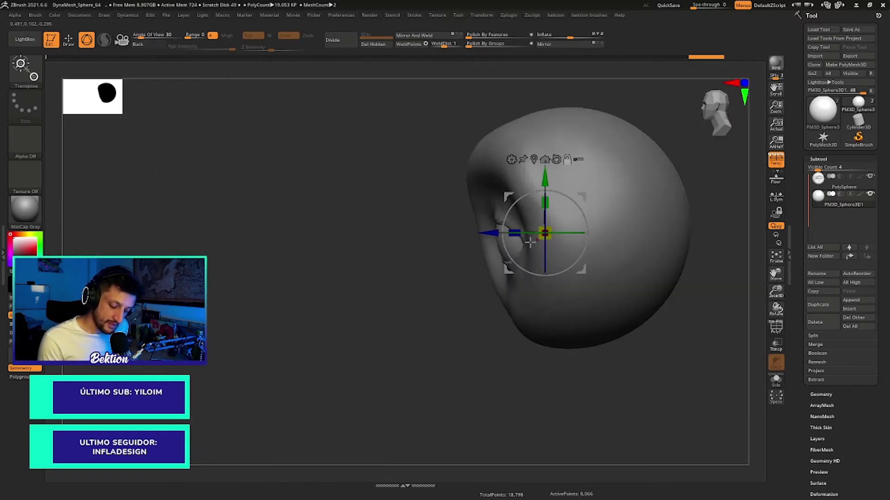
{"action": "mouse_move", "coordinate": [530, 242]}
{"action": "left_mouse_down"}
{"action": "mouse_move", "coordinate": [417, 259]}
{"action": "mouse_move", "coordinate": [411, 280]}
{"action": "left_mouse_up"}
{"action": "mouse_move", "coordinate": [366, 209]}
{"action": "left_mouse_down"}
{"action": "mouse_move", "coordinate": [353, 209]}
{"action": "mouse_move", "coordinate": [207, 332]}
{"action": "mouse_move", "coordinate": [551, 258]}
{"action": "mouse_move", "coordinate": [543, 270]}
{"action": "mouse_move", "coordinate": [406, 265]}
{"action": "mouse_move", "coordinate": [482, 292]}
{"action": "mouse_move", "coordinate": [589, 238]}
{"action": "left_mouse_up"}
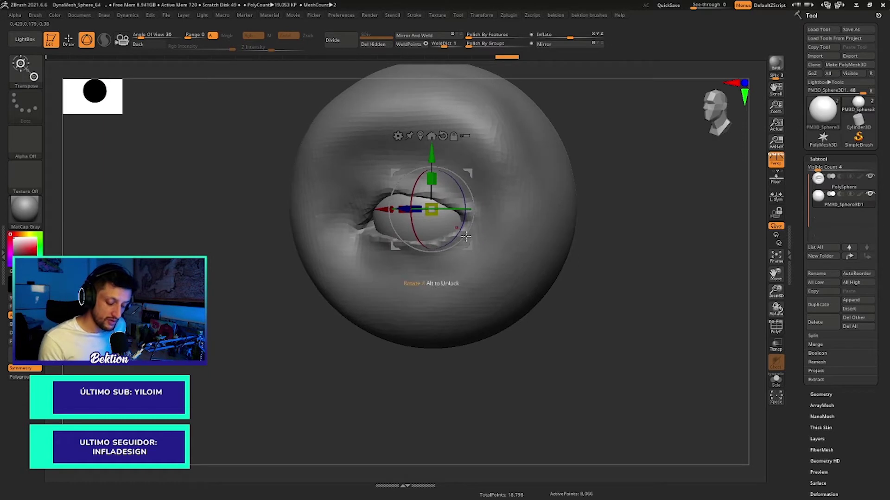
{"action": "mouse_move", "coordinate": [466, 236]}
{"action": "left_mouse_down", "text": "alt"}
{"action": "mouse_move", "coordinate": [632, 276]}
{"action": "mouse_move", "coordinate": [621, 284]}
{"action": "left_mouse_up", "text": "alt"}
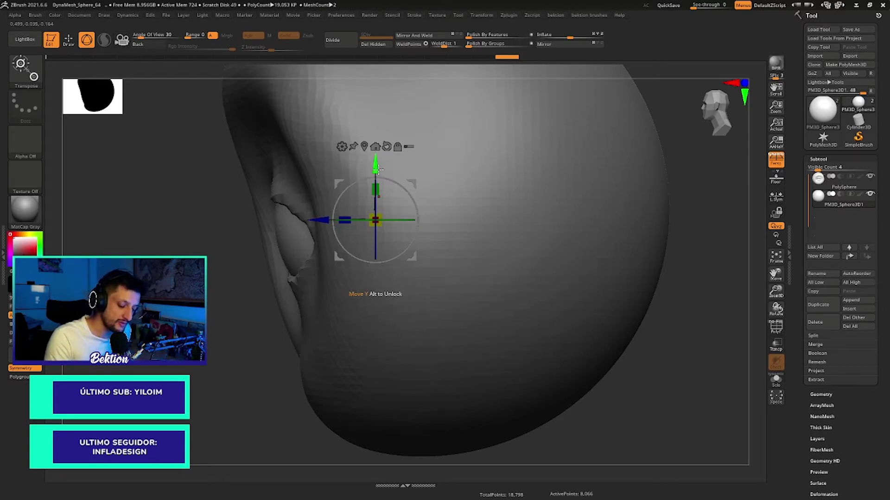
{"action": "left_click_drag", "start_coordinate": [375, 170], "coordinate": [372, 168]}
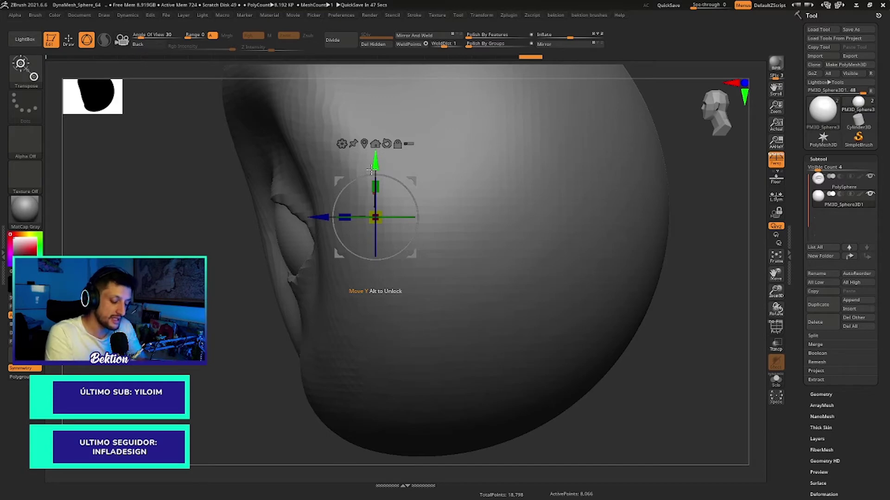
{"action": "left_click", "coordinate": [308, 206]}
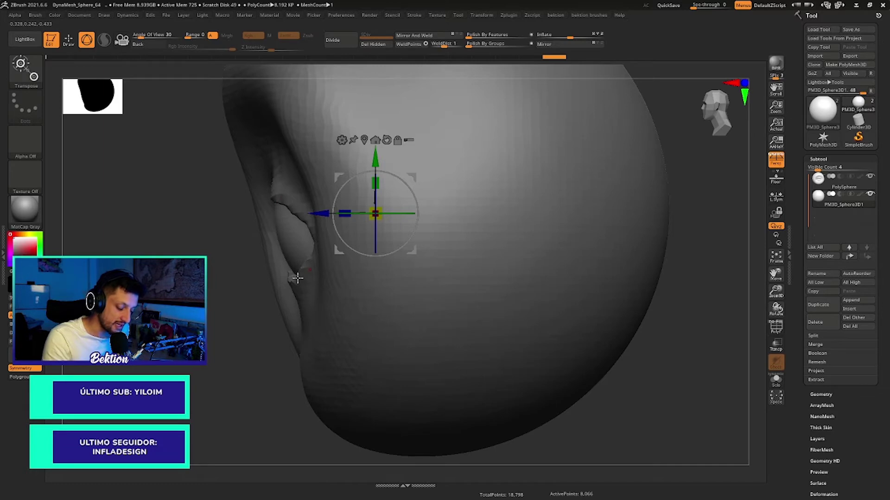
Step: Check under the upper lid, nudge the eyeball sideways, then undo the nudge
{"action": "left_click_drag", "start_coordinate": [291, 266], "coordinate": [395, 190], "text": "shift"}
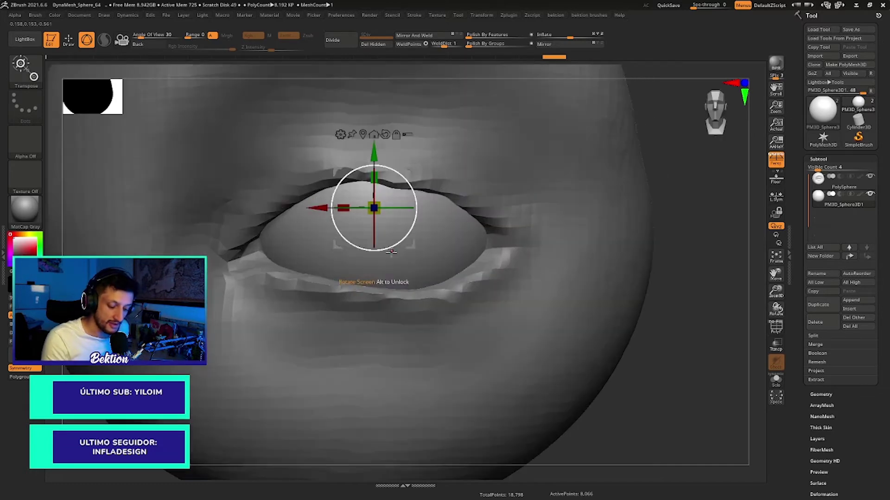
{"action": "key", "text": "q"}
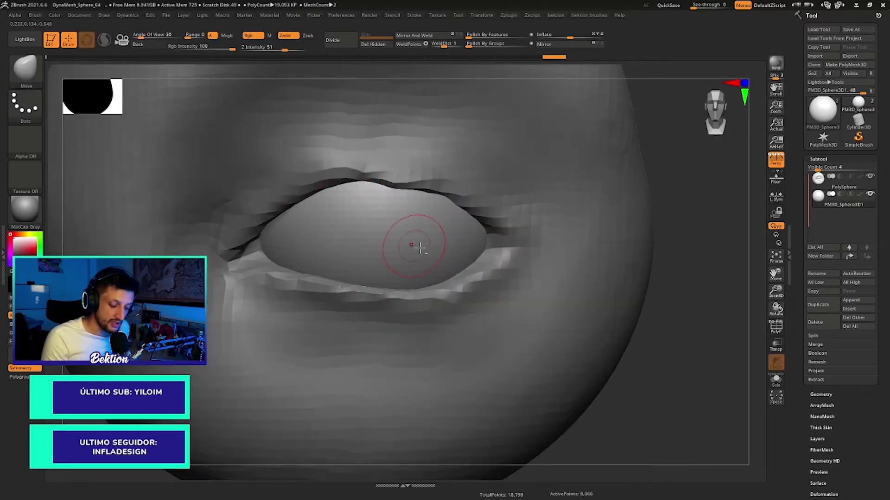
{"action": "mouse_move", "coordinate": [412, 238]}
{"action": "right_mouse_down"}
{"action": "mouse_move", "coordinate": [430, 185]}
{"action": "mouse_move", "coordinate": [408, 238]}
{"action": "mouse_move", "coordinate": [476, 278]}
{"action": "mouse_move", "coordinate": [450, 302]}
{"action": "right_mouse_up"}
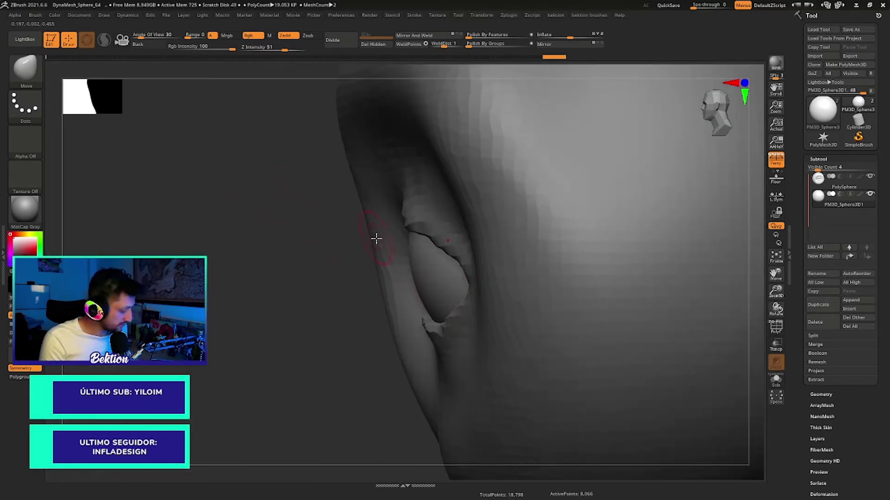
{"action": "key", "text": "w"}
{"action": "left_click_drag", "start_coordinate": [479, 244], "coordinate": [485, 244]}
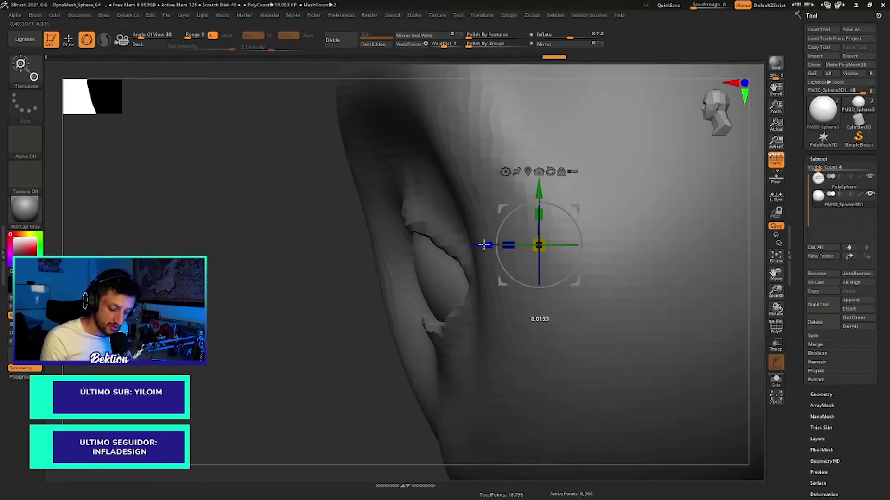
{"action": "key", "text": "ctrl+z"}
{"action": "key", "text": "ctrl+z"}
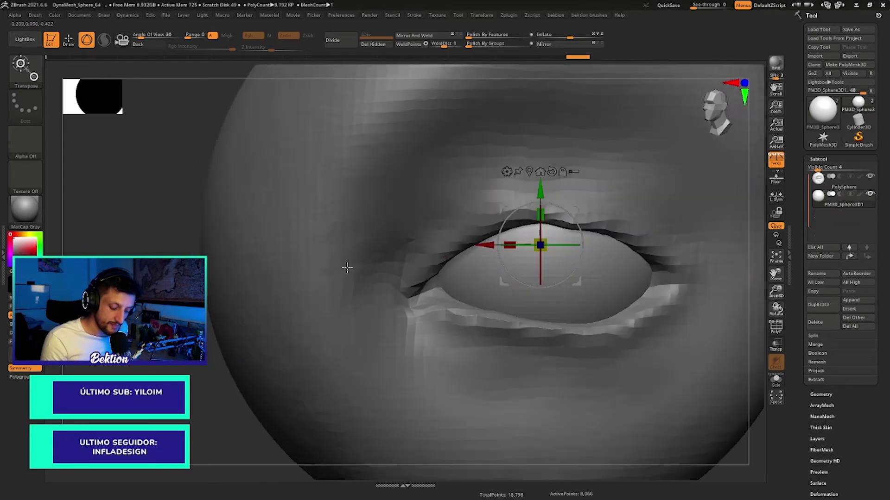
Step: Reselect the PolySphere socket subtool and smooth the faceted lower eyelid rim
{"action": "key", "text": "q"}
{"action": "key", "text": "f"}
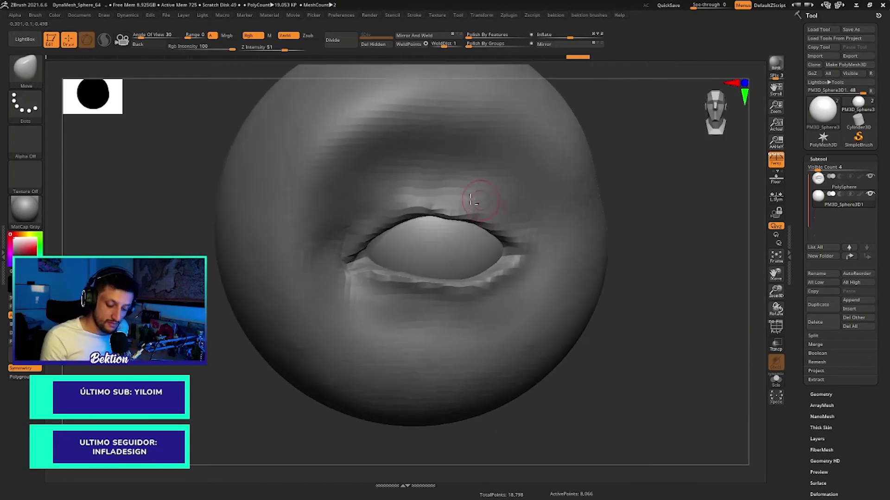
{"action": "left_click", "coordinate": [490, 204], "text": "alt"}
{"action": "mouse_move", "coordinate": [472, 256]}
{"action": "right_mouse_down"}
{"action": "mouse_move", "coordinate": [456, 168]}
{"action": "mouse_move", "coordinate": [452, 258]}
{"action": "mouse_move", "coordinate": [433, 235]}
{"action": "right_mouse_up"}
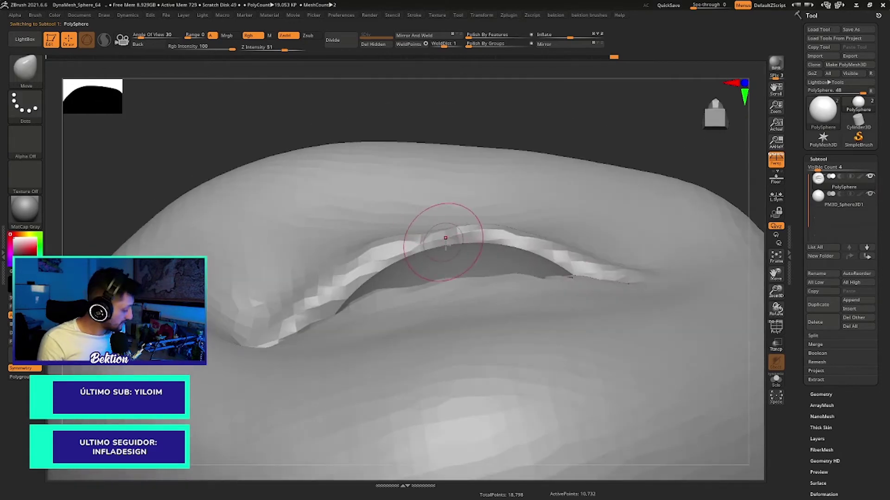
{"action": "key", "text": "b"}
{"action": "key", "text": "Escape"}
{"action": "right_click", "coordinate": [472, 234]}
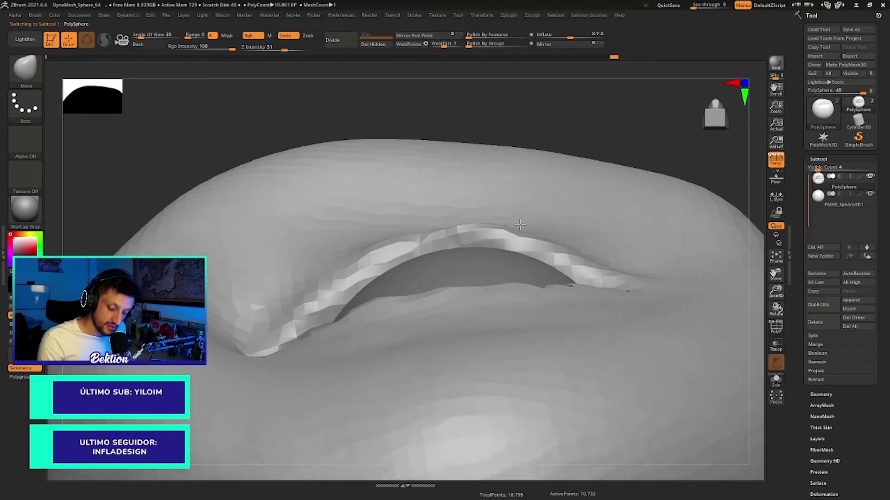
{"action": "mouse_move", "coordinate": [526, 288]}
{"action": "right_mouse_down"}
{"action": "mouse_move", "coordinate": [520, 278]}
{"action": "mouse_move", "coordinate": [500, 321]}
{"action": "right_mouse_up"}
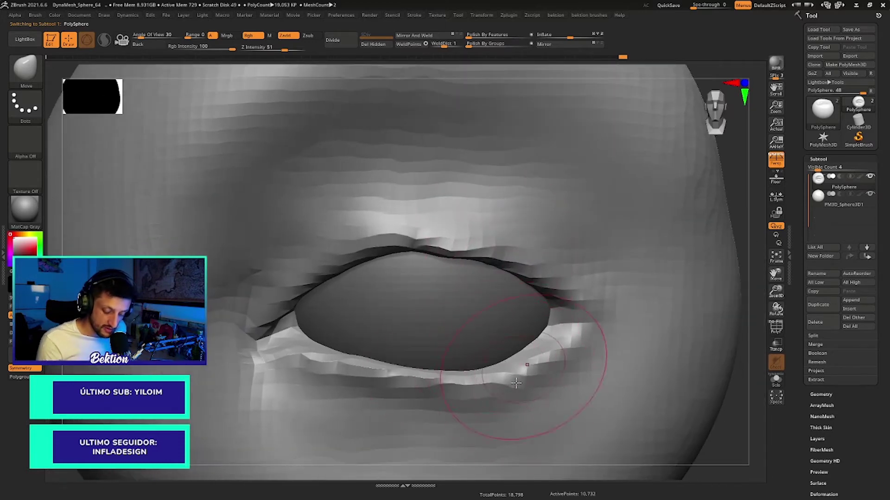
{"action": "mouse_move", "coordinate": [516, 382]}
{"action": "left_mouse_down", "text": "shift"}
{"action": "mouse_move", "coordinate": [414, 386]}
{"action": "mouse_move", "coordinate": [274, 359]}
{"action": "left_mouse_up", "text": "shift"}
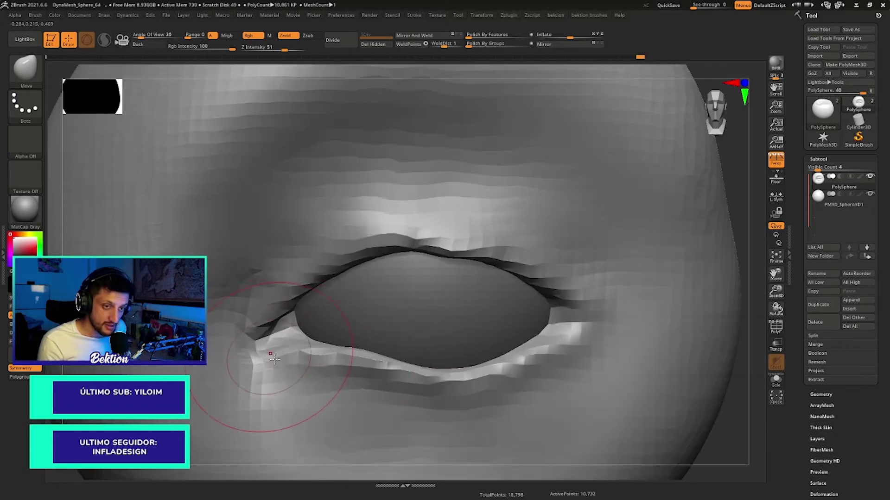
Step: Orbit and zoom around the eye to review the smoothed lid rims
{"action": "mouse_move", "coordinate": [453, 318]}
{"action": "middle_mouse_down"}
{"action": "mouse_move", "coordinate": [445, 324]}
{"action": "mouse_move", "coordinate": [440, 393]}
{"action": "mouse_move", "coordinate": [381, 320]}
{"action": "middle_mouse_up"}
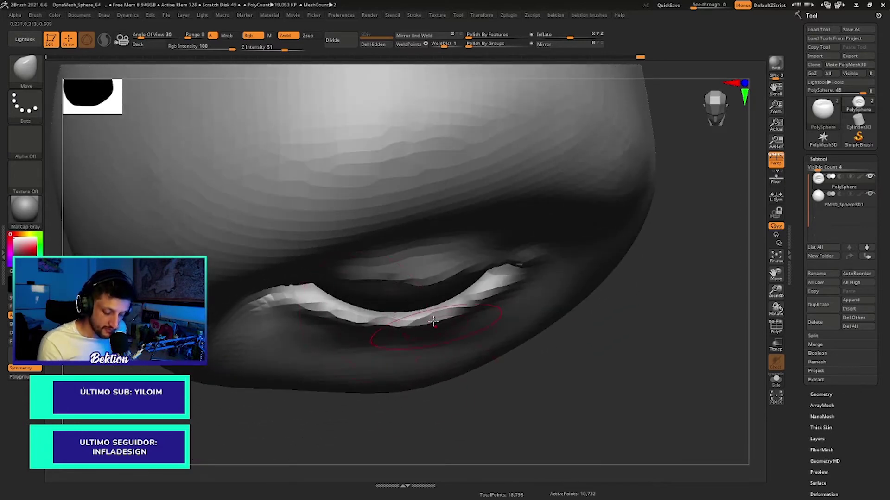
{"action": "mouse_move", "coordinate": [466, 304]}
{"action": "middle_mouse_down"}
{"action": "mouse_move", "coordinate": [472, 149]}
{"action": "mouse_move", "coordinate": [471, 248]}
{"action": "mouse_move", "coordinate": [505, 224]}
{"action": "middle_mouse_up"}
{"action": "key", "text": "space"}
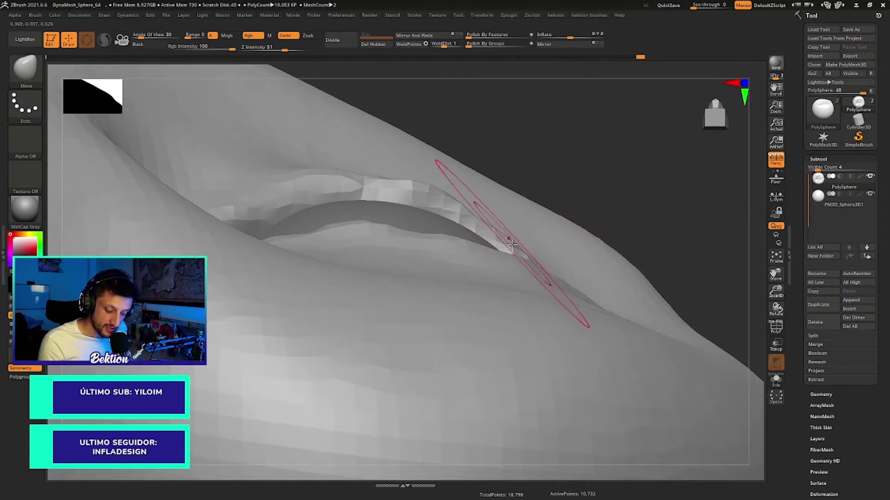
{"action": "middle_click_drag", "start_coordinate": [320, 185], "coordinate": [318, 169]}
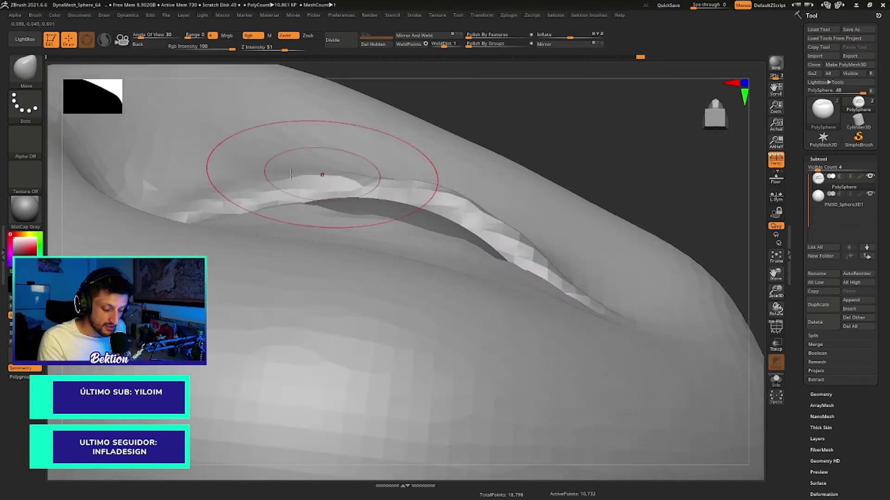
{"action": "mouse_move", "coordinate": [275, 188]}
{"action": "middle_mouse_down"}
{"action": "mouse_move", "coordinate": [464, 293]}
{"action": "mouse_move", "coordinate": [417, 189]}
{"action": "middle_mouse_up"}
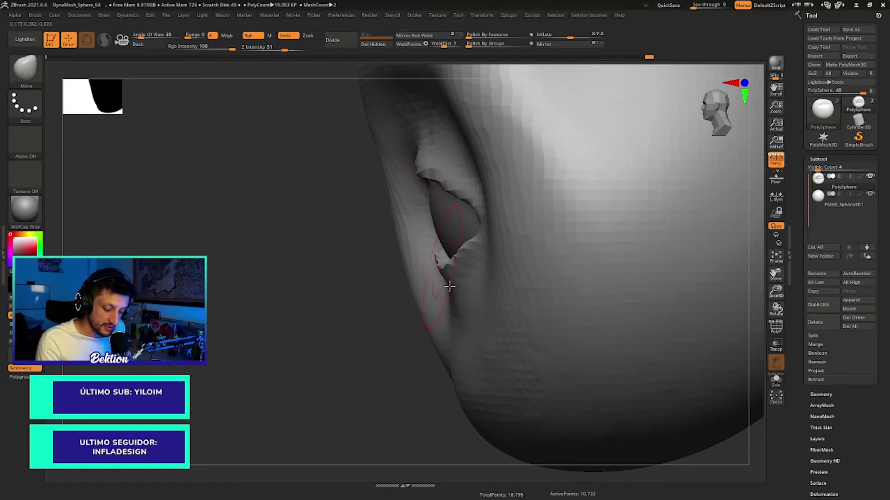
{"action": "middle_click_drag", "start_coordinate": [459, 210], "coordinate": [382, 219]}
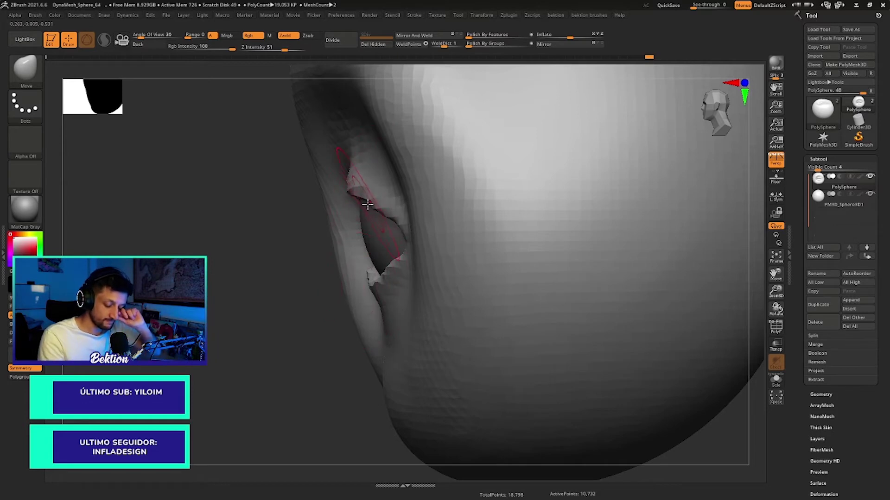
{"action": "mouse_move", "coordinate": [362, 275]}
{"action": "right_mouse_down"}
{"action": "mouse_move", "coordinate": [564, 239]}
{"action": "mouse_move", "coordinate": [566, 227]}
{"action": "mouse_move", "coordinate": [566, 234]}
{"action": "mouse_move", "coordinate": [606, 232]}
{"action": "mouse_move", "coordinate": [609, 222]}
{"action": "right_mouse_up"}
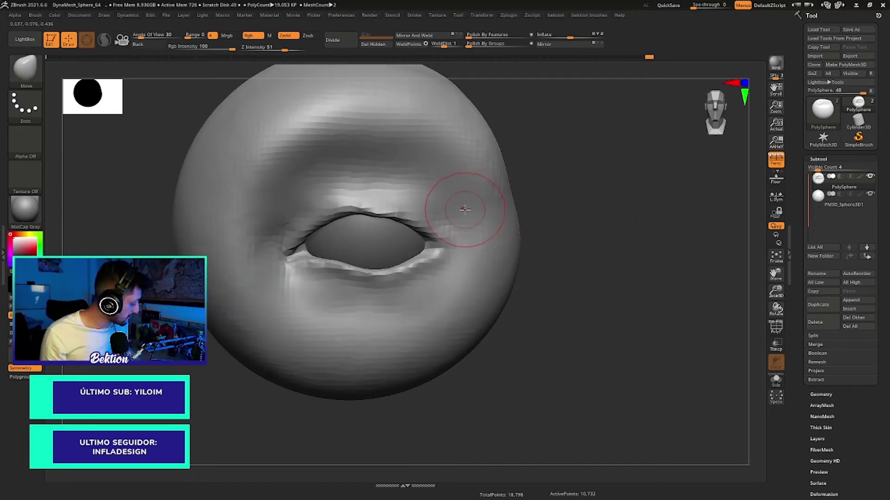
Step: Carve a sharp DamStandard crease along the upper eyelid to the outer corner
{"action": "key", "text": "b"}
{"action": "key", "text": "d"}
{"action": "key", "text": "s"}
{"action": "key", "text": "space"}
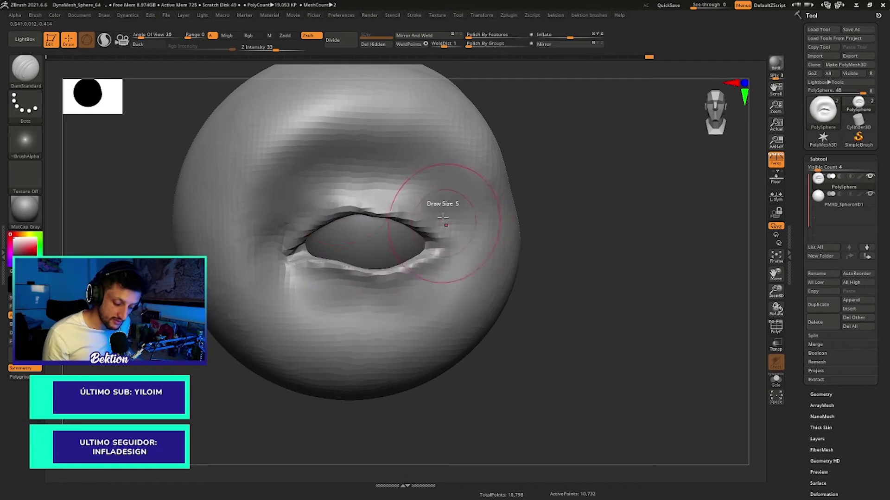
{"action": "mouse_move", "coordinate": [301, 211]}
{"action": "left_mouse_down"}
{"action": "mouse_move", "coordinate": [345, 189]}
{"action": "mouse_move", "coordinate": [472, 229]}
{"action": "mouse_move", "coordinate": [463, 243]}
{"action": "left_mouse_up"}
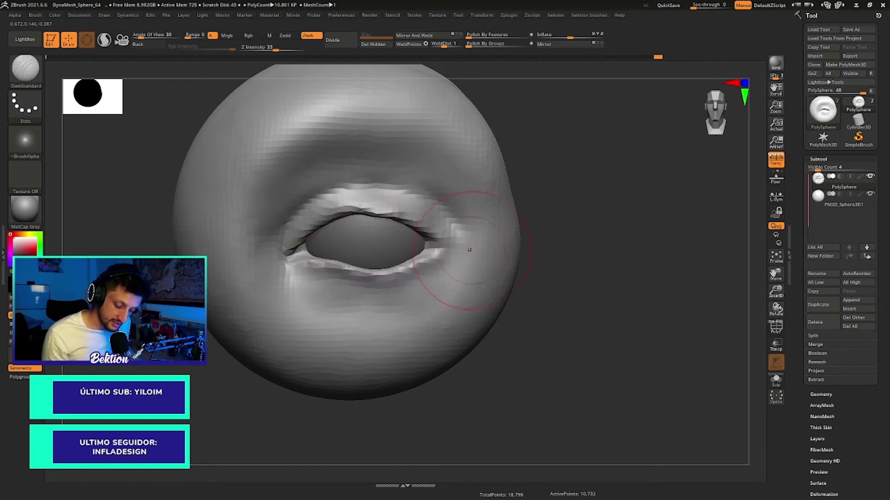
{"action": "mouse_move", "coordinate": [296, 218]}
{"action": "left_mouse_down"}
{"action": "mouse_move", "coordinate": [451, 212]}
{"action": "mouse_move", "coordinate": [269, 211]}
{"action": "left_mouse_up"}
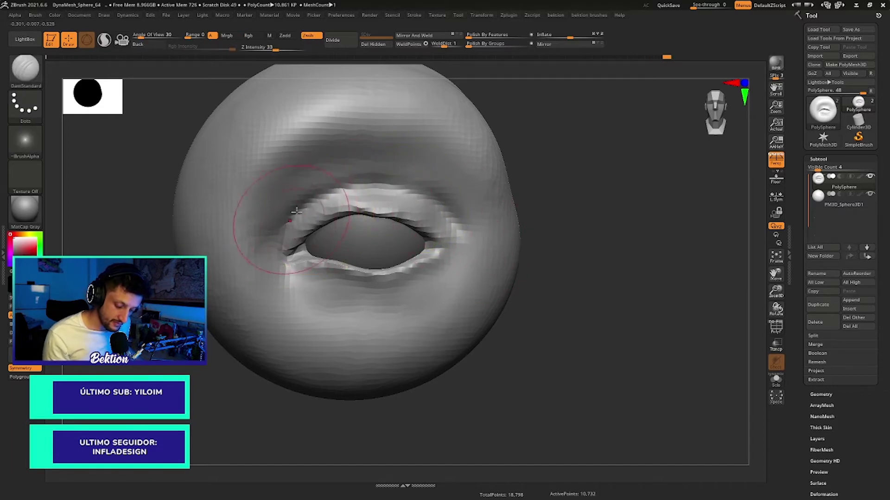
Step: Reduce the brush size, smooth the rough outer corner, and set DynaMesh resolution to 128
{"action": "key", "text": "space"}
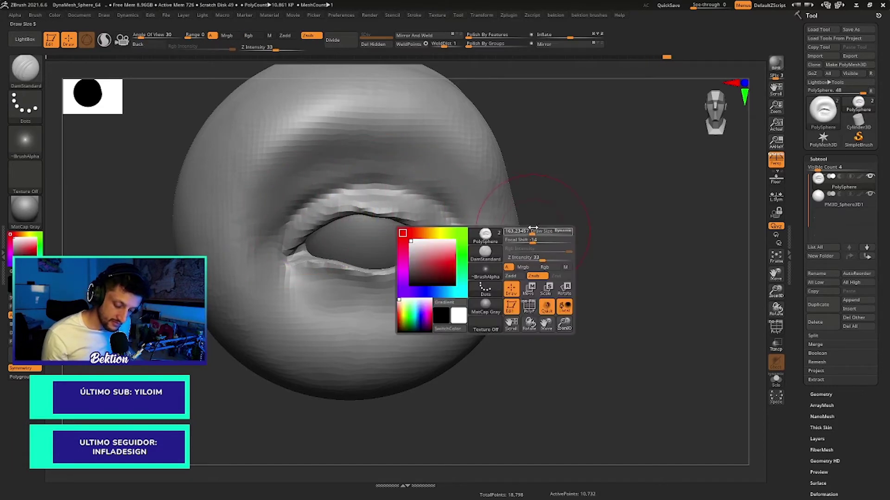
{"action": "left_click_drag", "start_coordinate": [533, 229], "coordinate": [517, 231]}
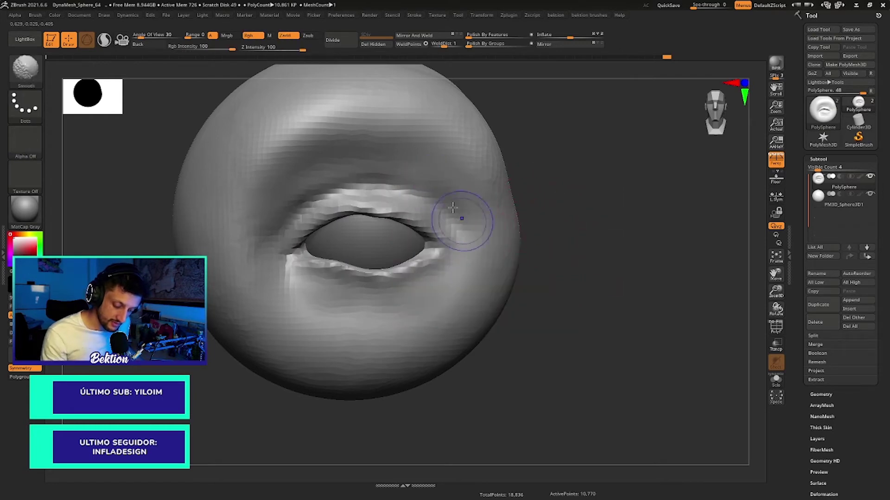
{"action": "left_click_drag", "start_coordinate": [452, 208], "coordinate": [468, 231], "text": "shift"}
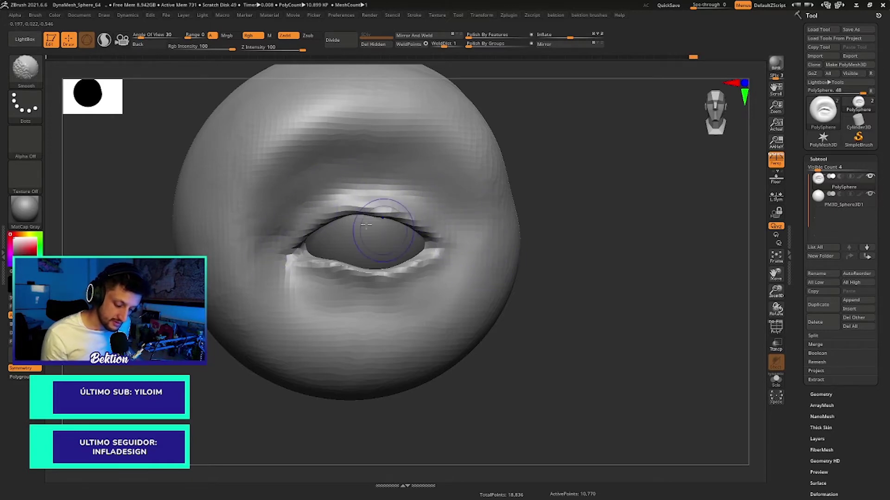
{"action": "left_click_drag", "start_coordinate": [602, 260], "coordinate": [566, 238], "text": "ctrl"}
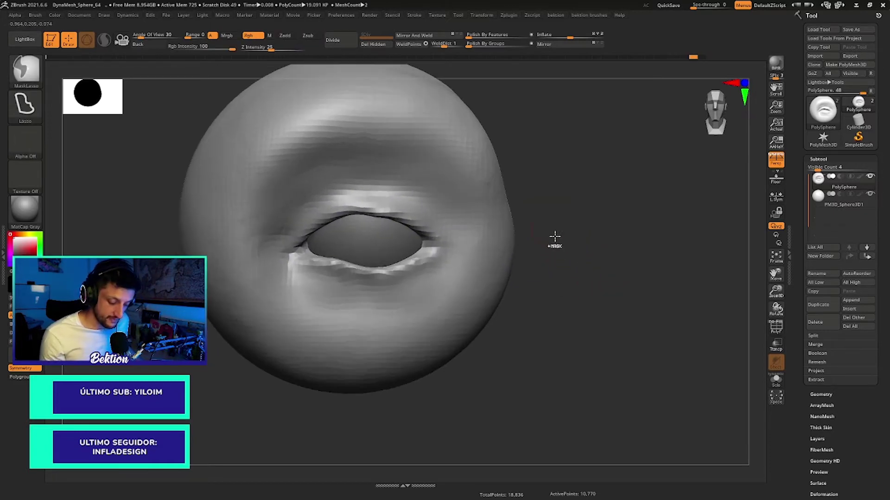
{"action": "key", "text": "b"}
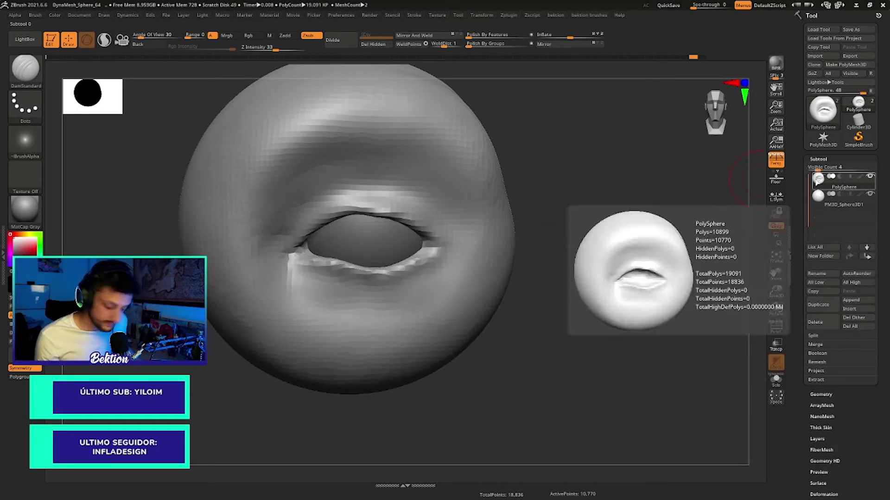
{"action": "key", "text": "comma"}
{"action": "key", "text": "comma"}
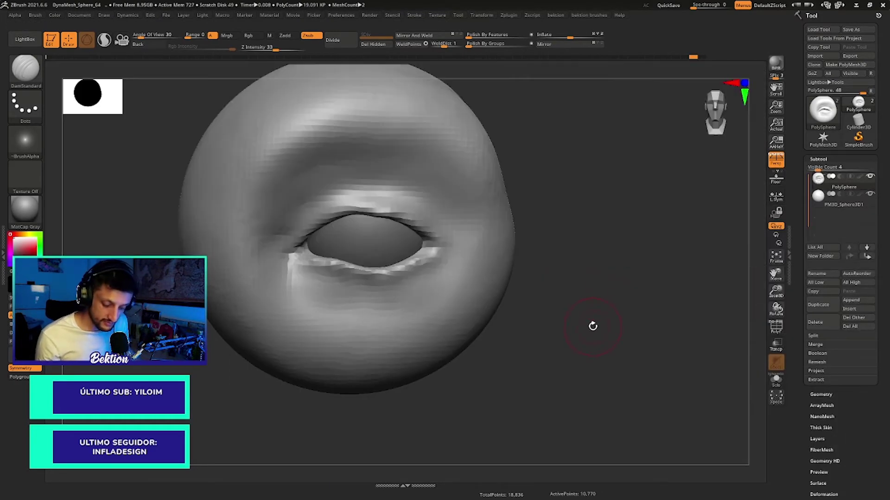
{"action": "left_click", "coordinate": [817, 158]}
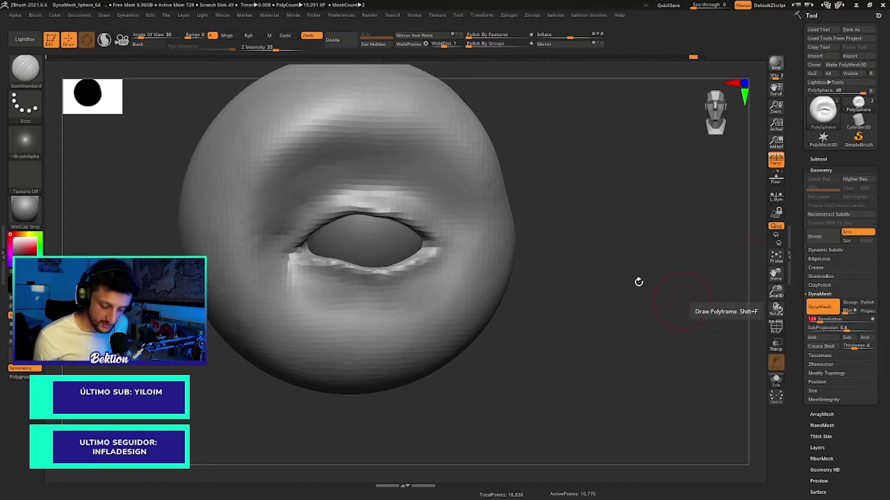
Step: Re-DynaMesh the sphere at resolution 128 and smooth the outer lid corner
{"action": "left_click_drag", "start_coordinate": [572, 219], "coordinate": [579, 227], "text": "ctrl"}
{"action": "right_click_drag", "start_coordinate": [429, 304], "coordinate": [517, 259], "text": "ctrl"}
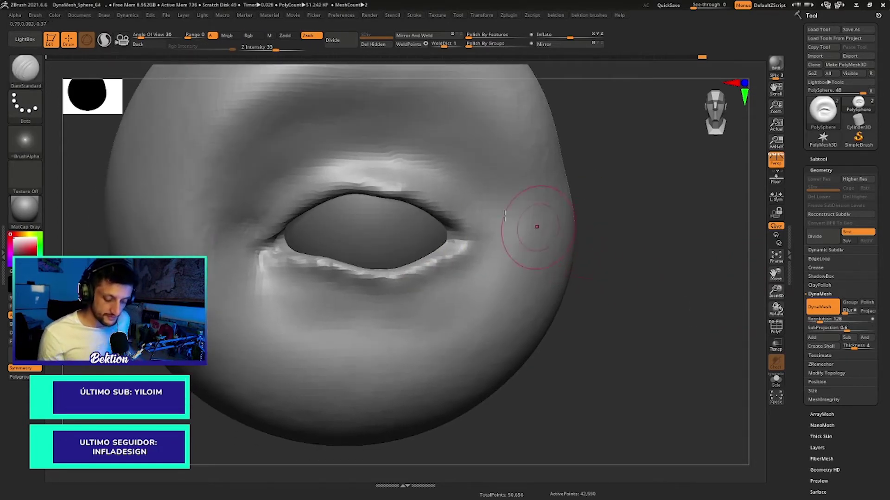
{"action": "mouse_move", "coordinate": [413, 193]}
{"action": "right_mouse_down", "text": "ctrl"}
{"action": "mouse_move", "coordinate": [409, 213]}
{"action": "mouse_move", "coordinate": [410, 190]}
{"action": "right_mouse_up", "text": "ctrl"}
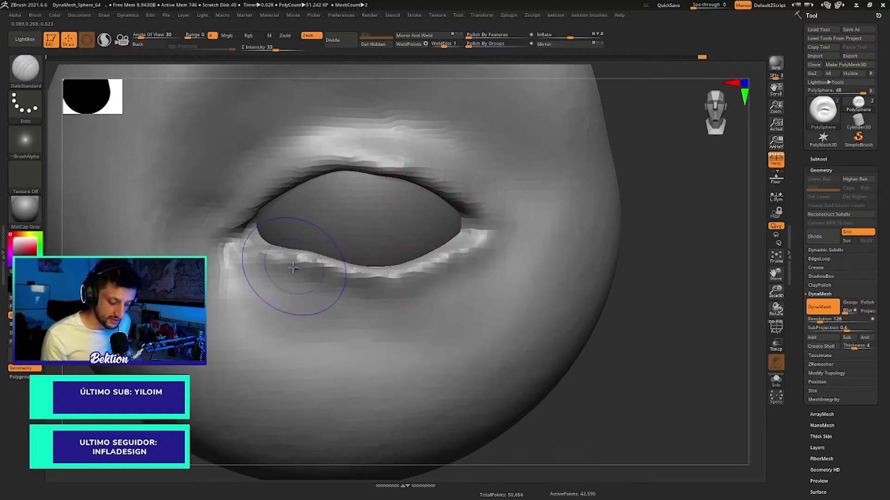
{"action": "left_click_drag", "start_coordinate": [487, 269], "coordinate": [445, 278], "text": "shift"}
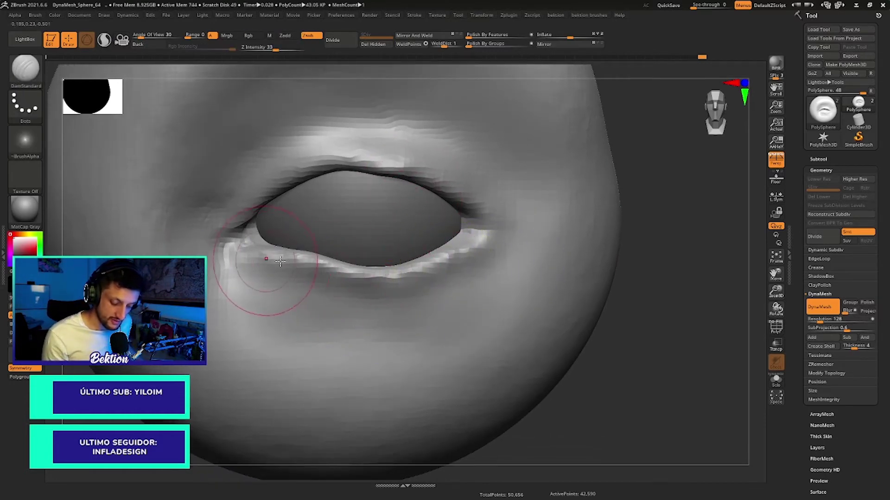
{"action": "mouse_move", "coordinate": [575, 238]}
{"action": "right_mouse_down", "text": "ctrl"}
{"action": "mouse_move", "coordinate": [569, 221]}
{"action": "mouse_move", "coordinate": [628, 225]}
{"action": "right_mouse_up", "text": "ctrl"}
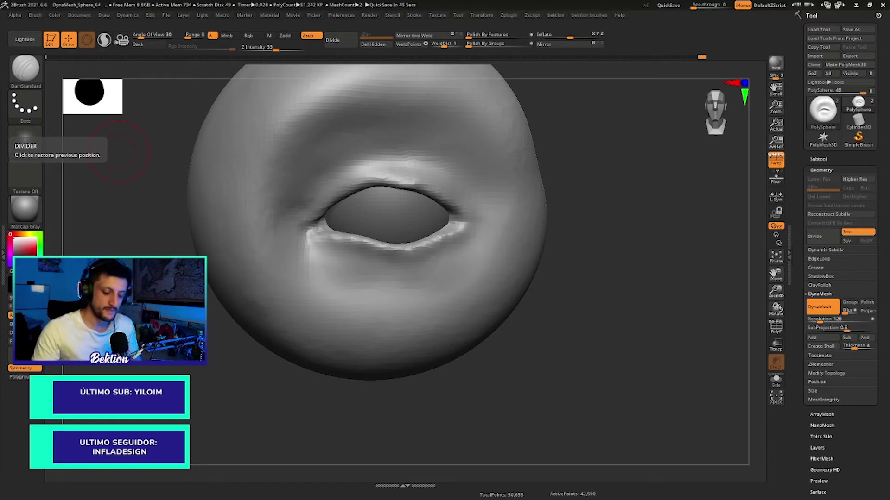
Step: Carve the upper eyelid crease with DamStandard toward the inner corner
{"action": "key", "text": "shift"}
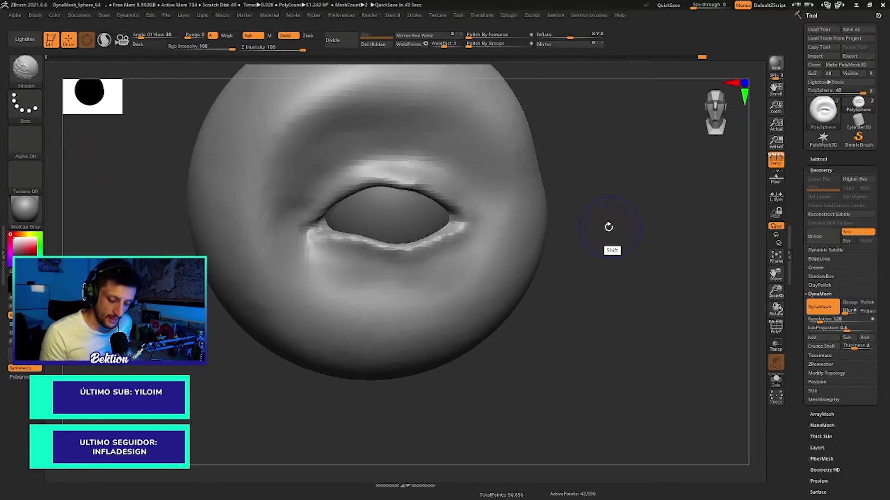
{"action": "scroll", "coordinate": [380, 186], "scroll_direction": "up", "scroll_amount": 3}
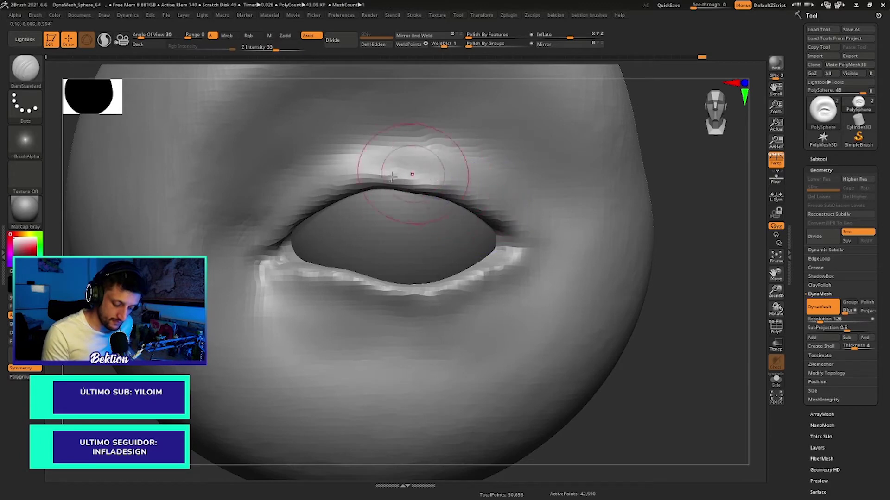
{"action": "key", "text": "b"}
{"action": "scroll", "coordinate": [361, 212], "scroll_direction": "up", "scroll_amount": 2}
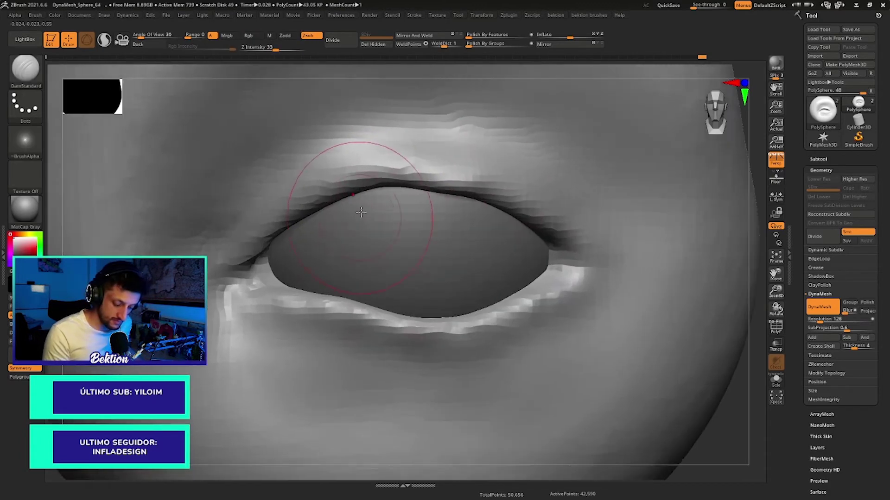
{"action": "left_click_drag", "start_coordinate": [361, 211], "coordinate": [272, 238]}
{"action": "mouse_move", "coordinate": [356, 183]}
{"action": "left_mouse_down"}
{"action": "mouse_move", "coordinate": [267, 238]}
{"action": "mouse_move", "coordinate": [246, 271]}
{"action": "mouse_move", "coordinate": [250, 264]}
{"action": "left_mouse_up"}
{"action": "key", "text": "space"}
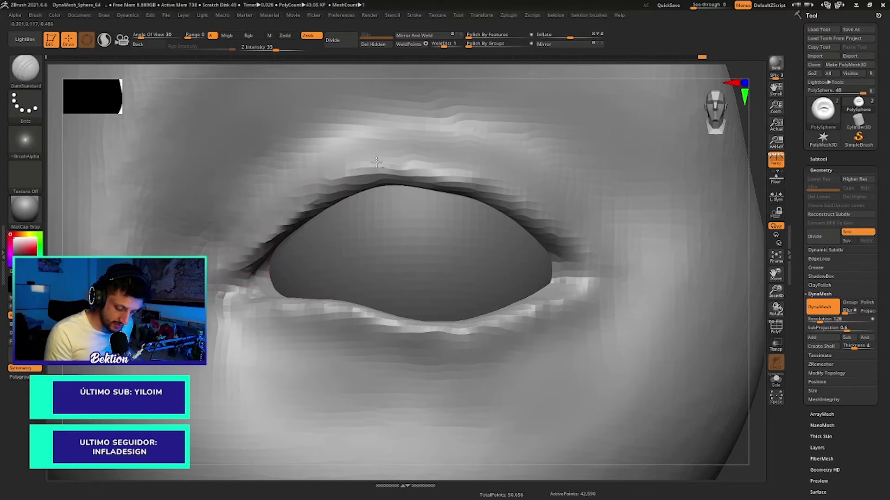
Step: Deepen and smooth the upper lid crease along the lid to the outer corner
{"action": "left_click_drag", "start_coordinate": [308, 188], "coordinate": [298, 198], "text": "shift"}
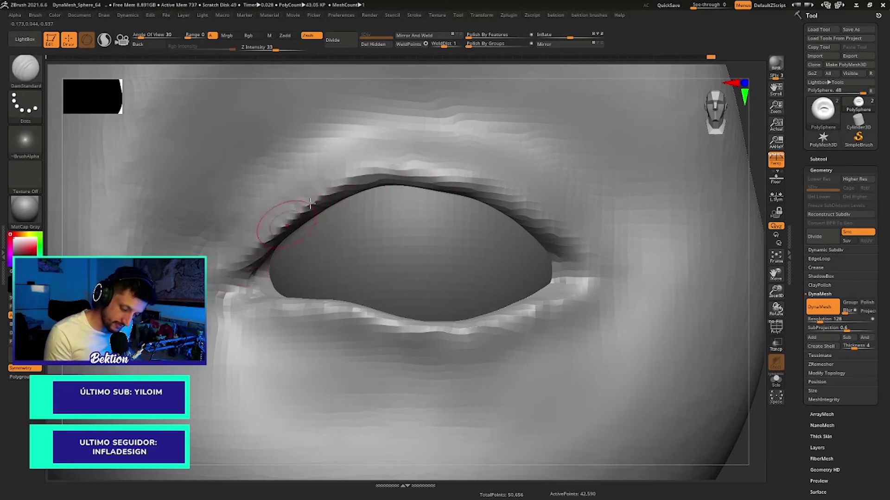
{"action": "left_click_drag", "start_coordinate": [357, 175], "coordinate": [531, 159], "text": "shift"}
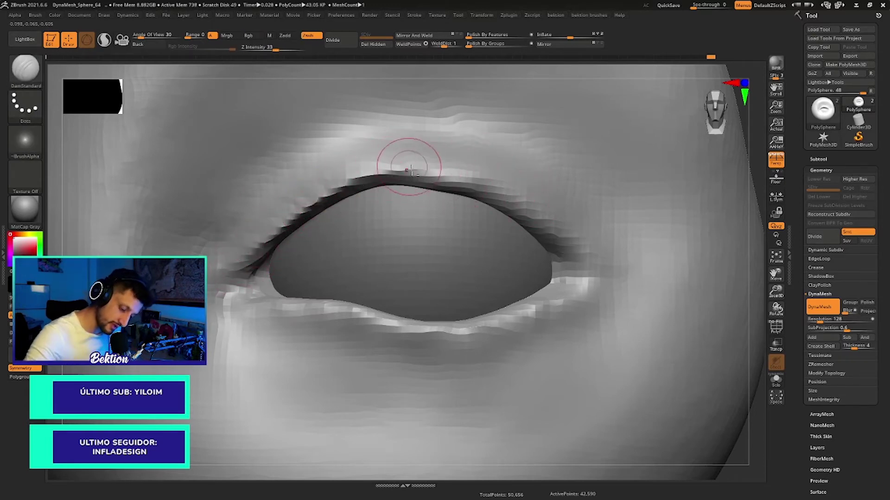
{"action": "mouse_move", "coordinate": [407, 155]}
{"action": "left_mouse_down", "text": "shift"}
{"action": "mouse_move", "coordinate": [488, 196]}
{"action": "mouse_move", "coordinate": [407, 155]}
{"action": "left_mouse_up", "text": "shift"}
{"action": "left_click_drag", "start_coordinate": [457, 188], "coordinate": [505, 199], "text": "shift"}
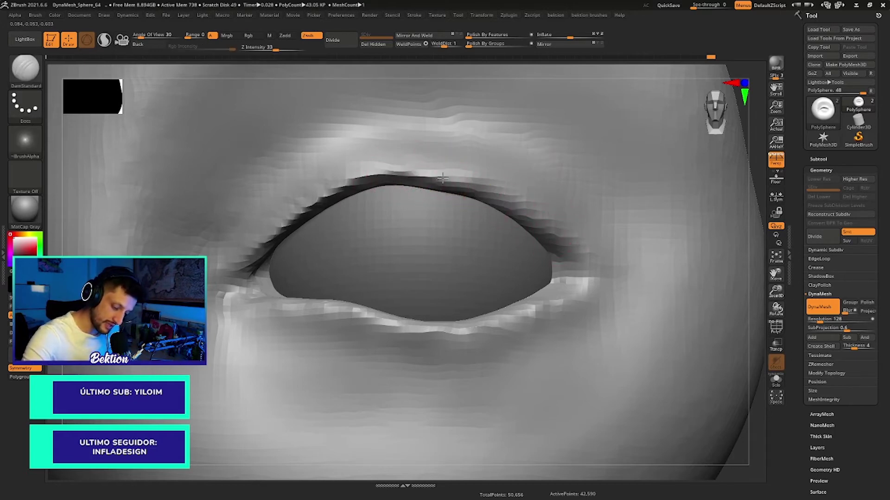
{"action": "left_click_drag", "start_coordinate": [464, 188], "coordinate": [595, 258]}
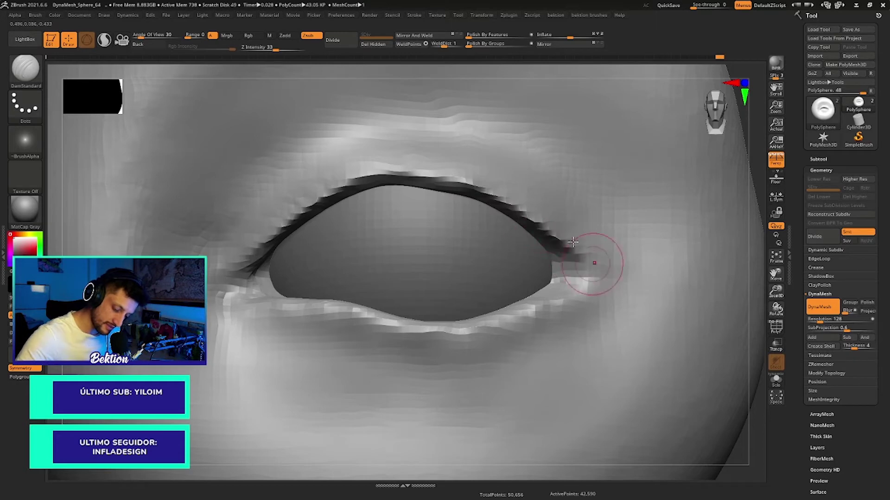
{"action": "right_click_drag", "start_coordinate": [596, 258], "coordinate": [557, 184]}
{"action": "left_click_drag", "start_coordinate": [558, 185], "coordinate": [260, 246]}
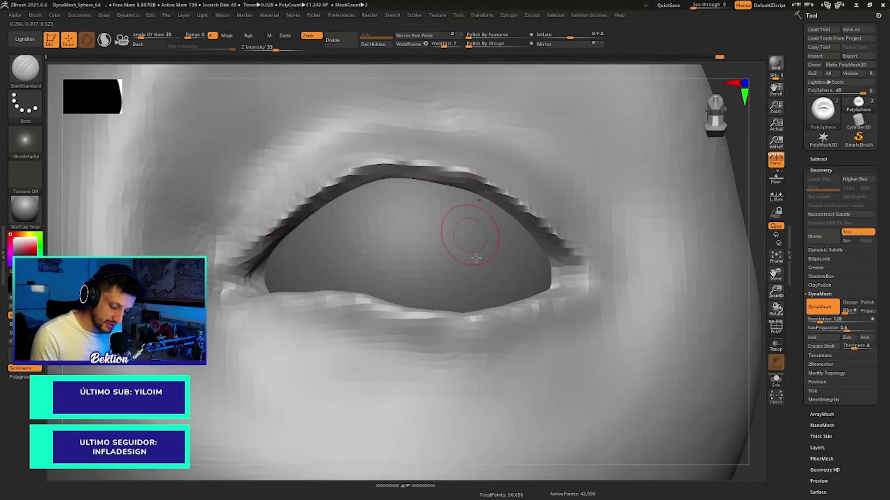
Step: Try a carved line along the lower lid edge, then undo it
{"action": "right_click_drag", "start_coordinate": [467, 288], "coordinate": [471, 319]}
{"action": "left_click_drag", "start_coordinate": [246, 288], "coordinate": [388, 310]}
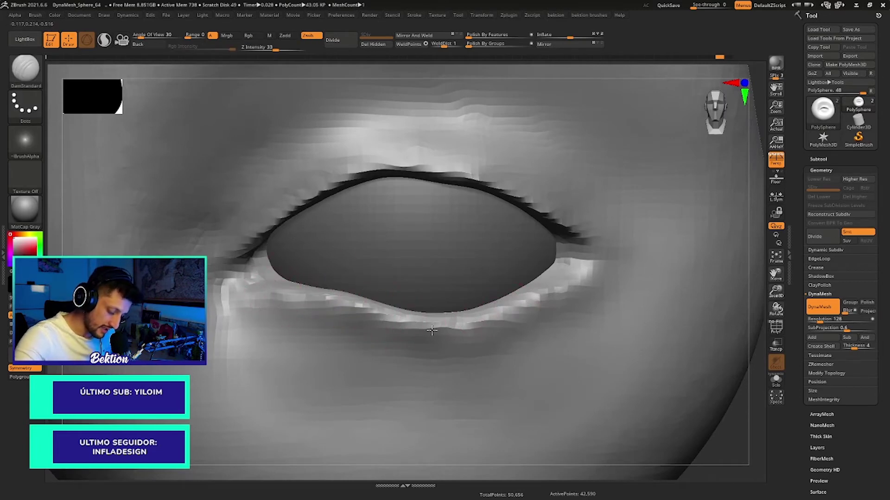
{"action": "key", "text": "ctrl+z"}
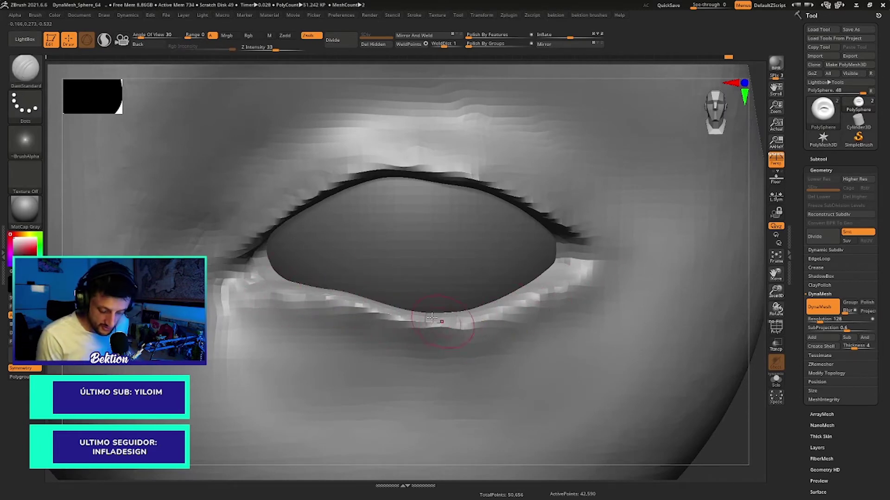
{"action": "mouse_move", "coordinate": [503, 308]}
{"action": "right_mouse_down"}
{"action": "mouse_move", "coordinate": [567, 200]}
{"action": "mouse_move", "coordinate": [535, 295]}
{"action": "mouse_move", "coordinate": [463, 263]}
{"action": "mouse_move", "coordinate": [504, 258]}
{"action": "mouse_move", "coordinate": [447, 243]}
{"action": "right_mouse_up"}
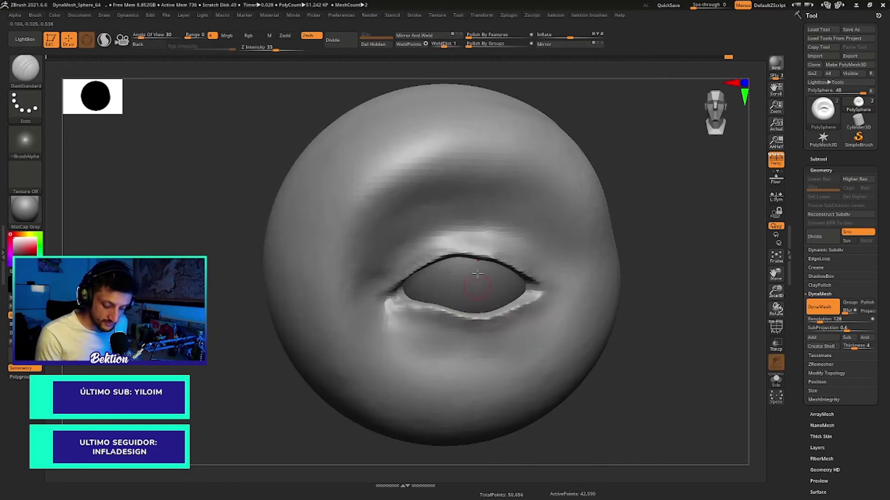
{"action": "key", "text": "space"}
Step: With a much smaller brush, reshape the right upper crease and smooth the fold
{"action": "left_click_drag", "start_coordinate": [450, 244], "coordinate": [438, 244]}
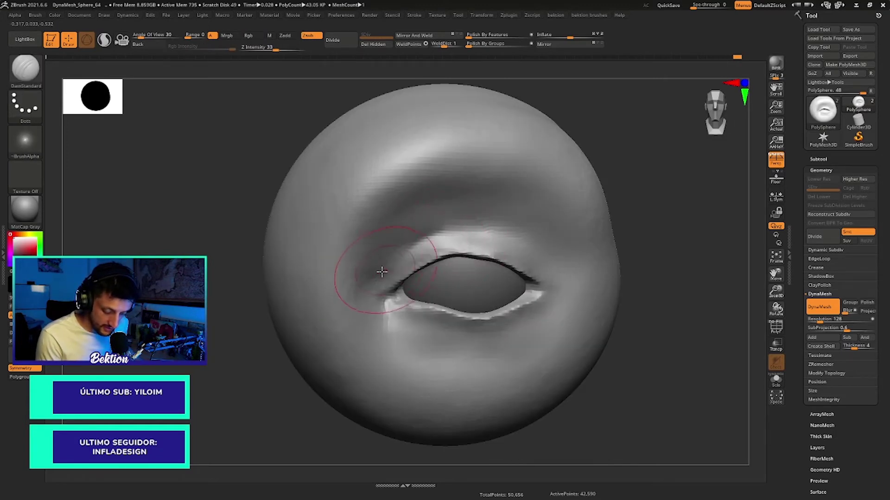
{"action": "left_click_drag", "start_coordinate": [371, 278], "coordinate": [488, 249]}
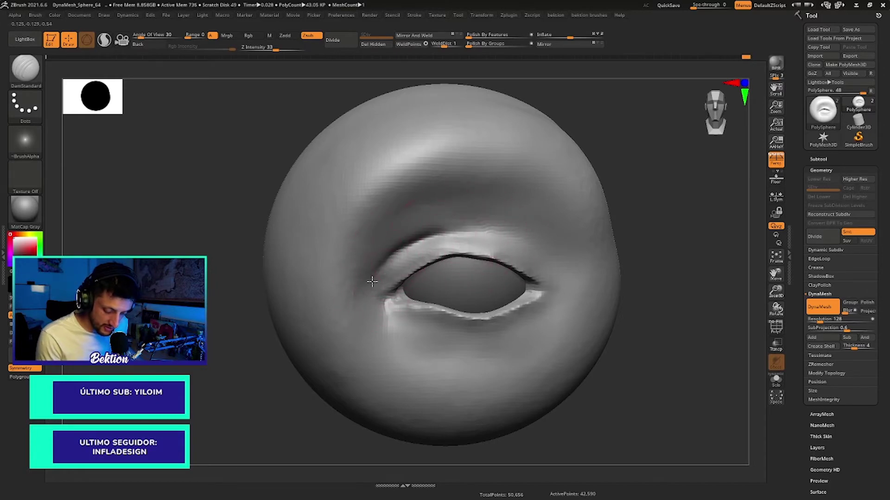
{"action": "key", "text": "space"}
{"action": "key", "text": "shift"}
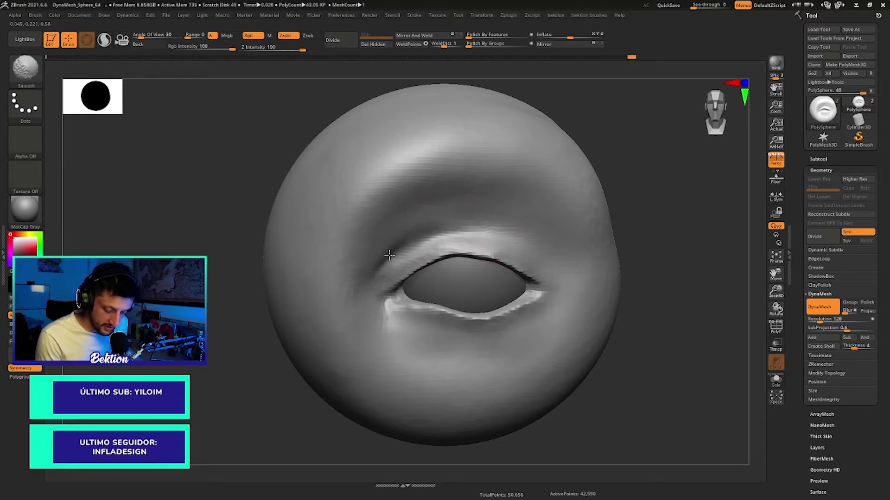
{"action": "left_click_drag", "start_coordinate": [417, 241], "coordinate": [377, 264], "text": "shift"}
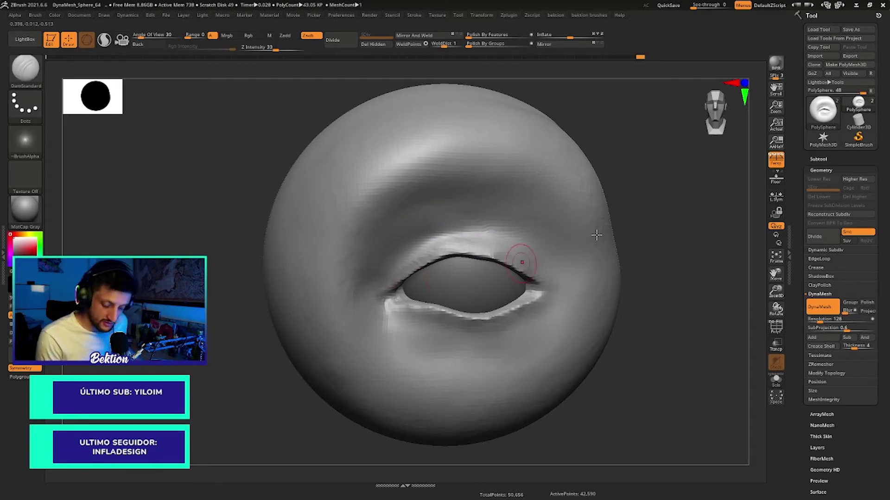
{"action": "mouse_move", "coordinate": [591, 234]}
{"action": "right_mouse_down", "text": "ctrl"}
{"action": "mouse_move", "coordinate": [569, 159]}
{"action": "mouse_move", "coordinate": [556, 146]}
{"action": "right_mouse_up", "text": "ctrl"}
Step: Load the Clay brush, set its size, and build a soft mound above the outer eye corner
{"action": "key", "text": "b"}
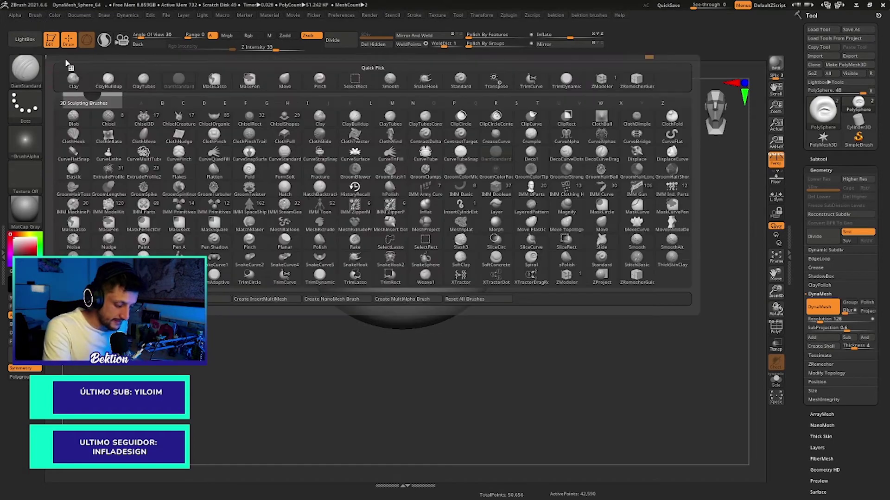
{"action": "key", "text": "c"}
{"action": "key", "text": "l"}
{"action": "right_click", "coordinate": [496, 196]}
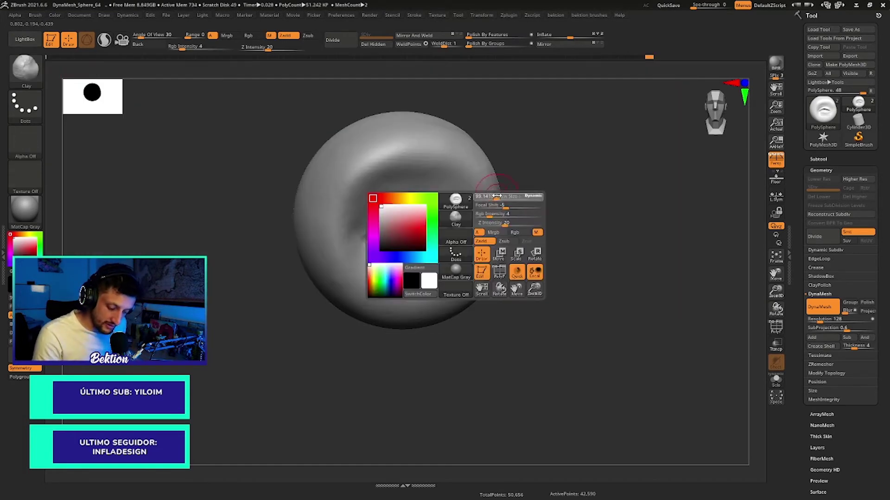
{"action": "mouse_move", "coordinate": [500, 197]}
{"action": "right_mouse_down", "text": "ctrl"}
{"action": "mouse_move", "coordinate": [496, 169]}
{"action": "mouse_move", "coordinate": [467, 200]}
{"action": "mouse_move", "coordinate": [476, 169]}
{"action": "right_mouse_up", "text": "ctrl"}
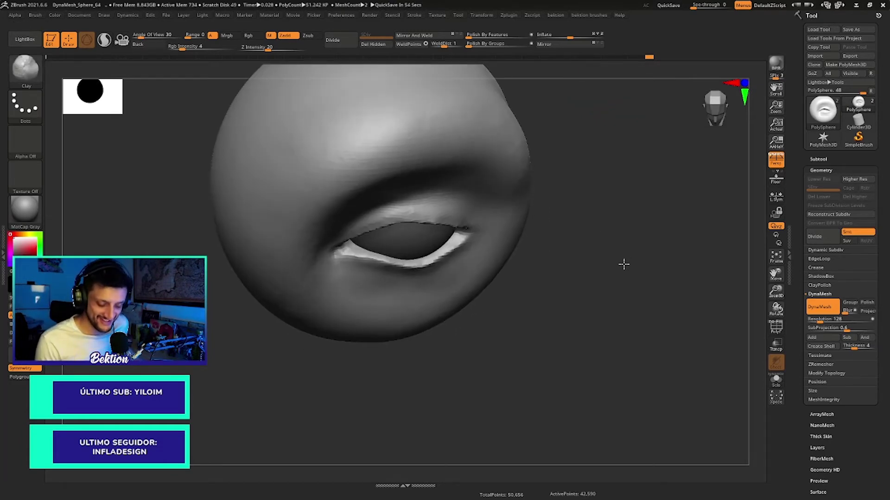
{"action": "scroll", "coordinate": [483, 193], "scroll_direction": "up", "scroll_amount": 3}
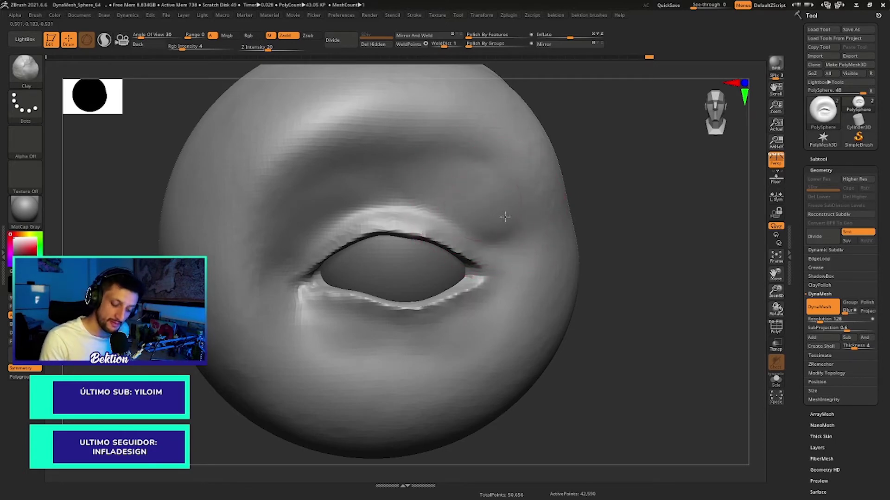
{"action": "scroll", "coordinate": [495, 197], "scroll_direction": "down", "scroll_amount": 2}
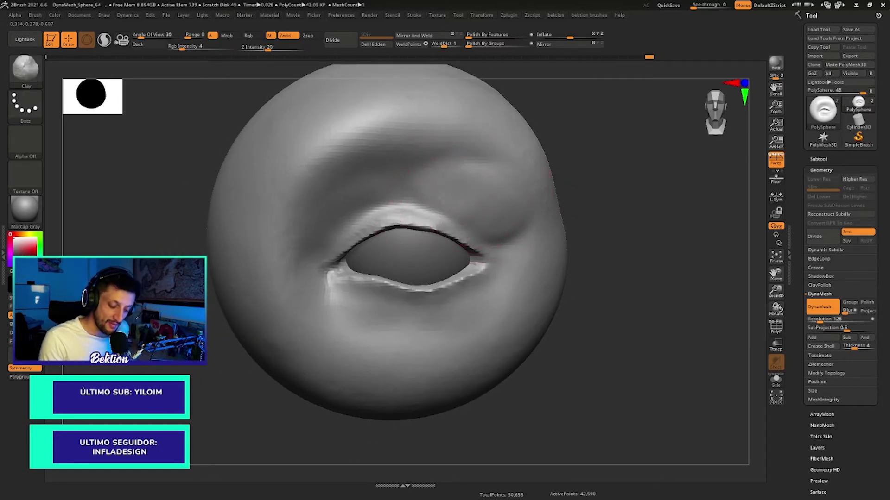
{"action": "key", "text": "space"}
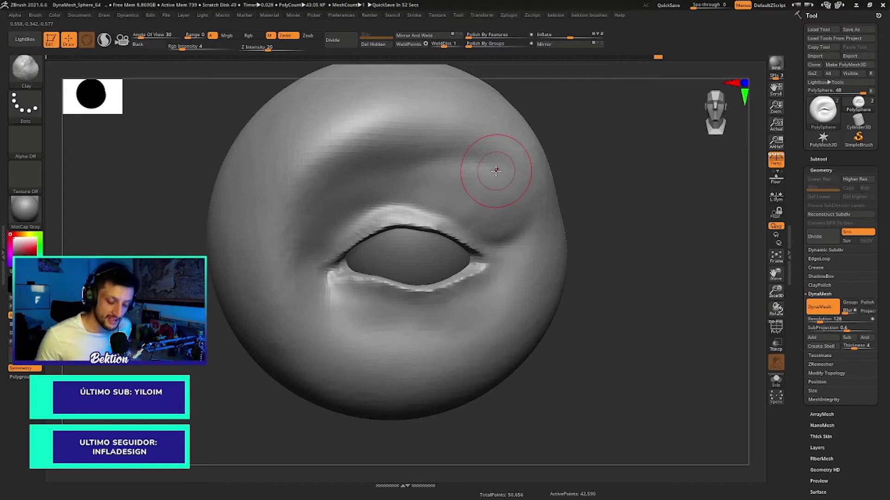
{"action": "mouse_move", "coordinate": [442, 181]}
{"action": "right_mouse_down", "text": "ctrl"}
{"action": "mouse_move", "coordinate": [507, 189]}
{"action": "mouse_move", "coordinate": [558, 148]}
{"action": "mouse_move", "coordinate": [568, 159]}
{"action": "mouse_move", "coordinate": [482, 174]}
{"action": "mouse_move", "coordinate": [540, 180]}
{"action": "right_mouse_up", "text": "ctrl"}
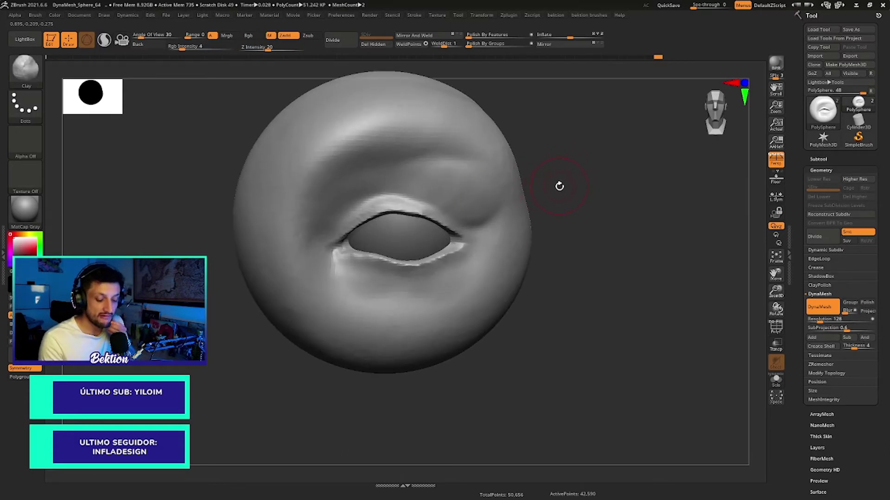
Step: Switch to the Move brush with size 5 and pull the outer-corner bulge
{"action": "key", "text": "b"}
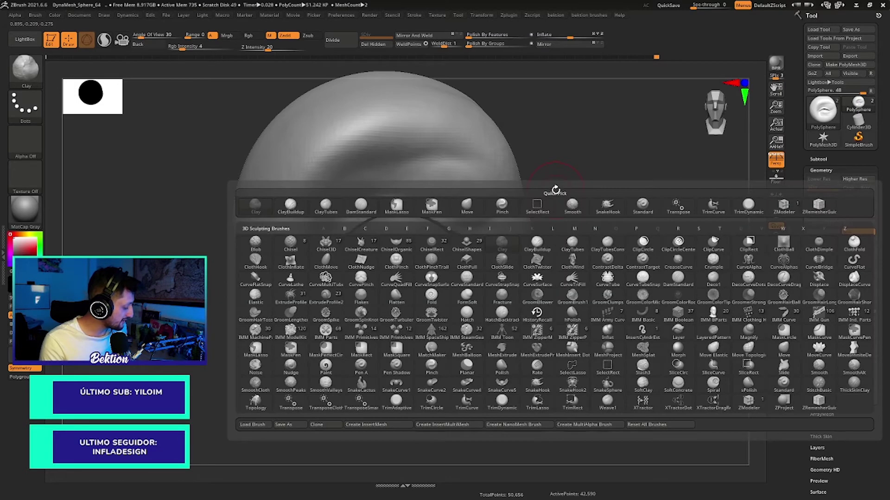
{"action": "key", "text": "m"}
{"action": "key", "text": "v"}
{"action": "right_click", "coordinate": [558, 185]}
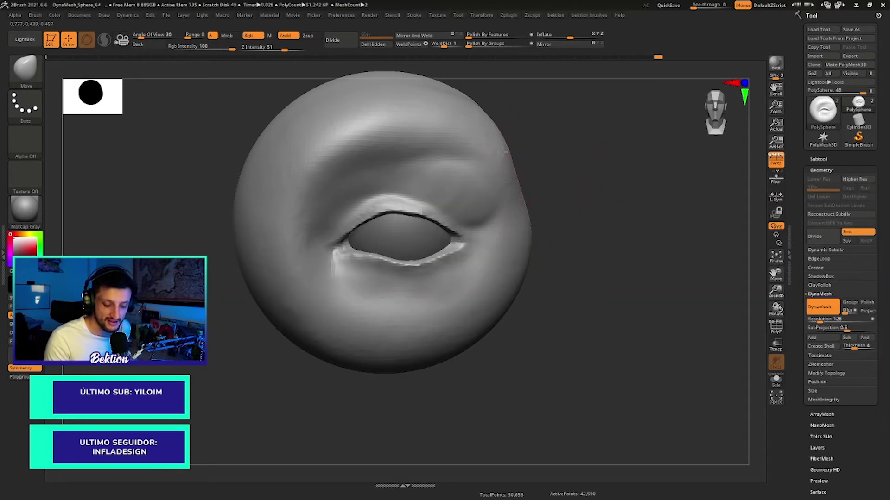
{"action": "key", "text": "ctrl"}
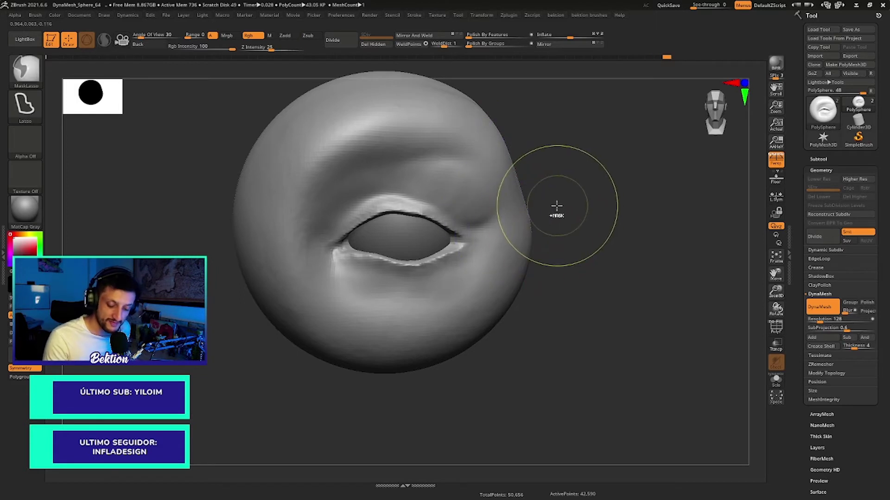
{"action": "right_click", "coordinate": [556, 202]}
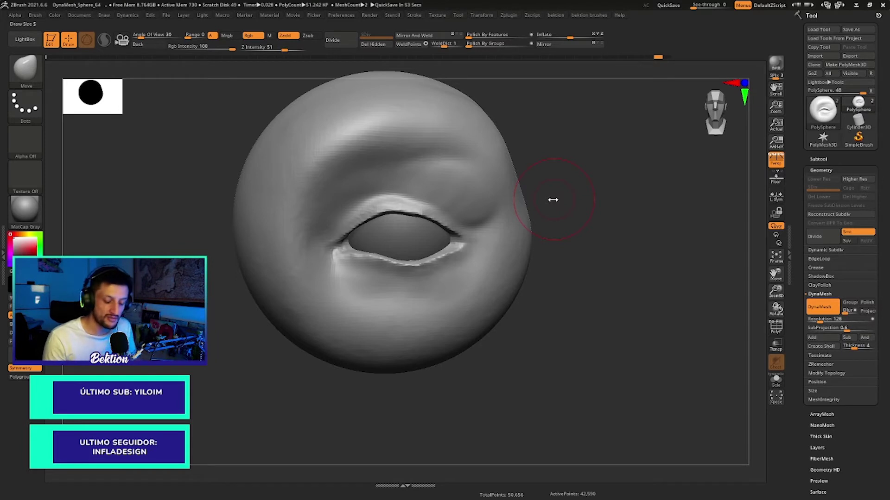
Step: Smooth the bulge into the surrounding lid and orbit to review it
{"action": "scroll", "coordinate": [470, 195], "scroll_direction": "up", "scroll_amount": 3}
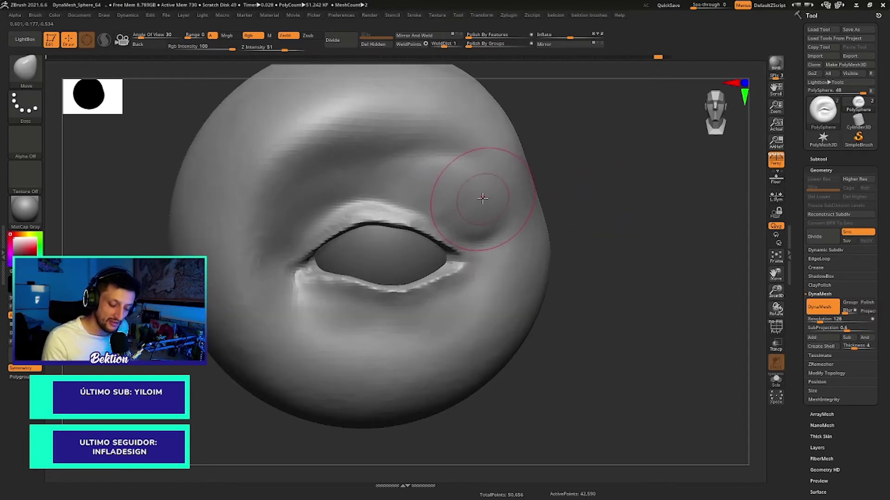
{"action": "key", "text": "space"}
{"action": "key", "text": "shift"}
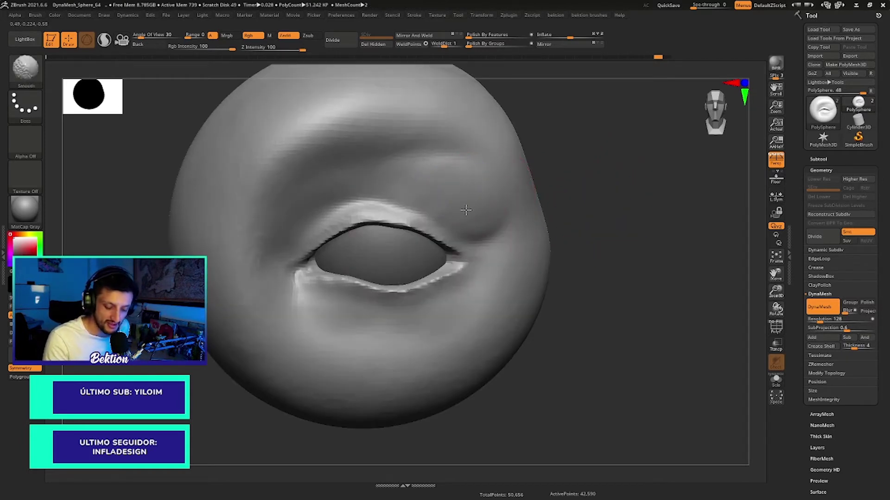
{"action": "scroll", "coordinate": [560, 123], "scroll_direction": "down", "scroll_amount": 3}
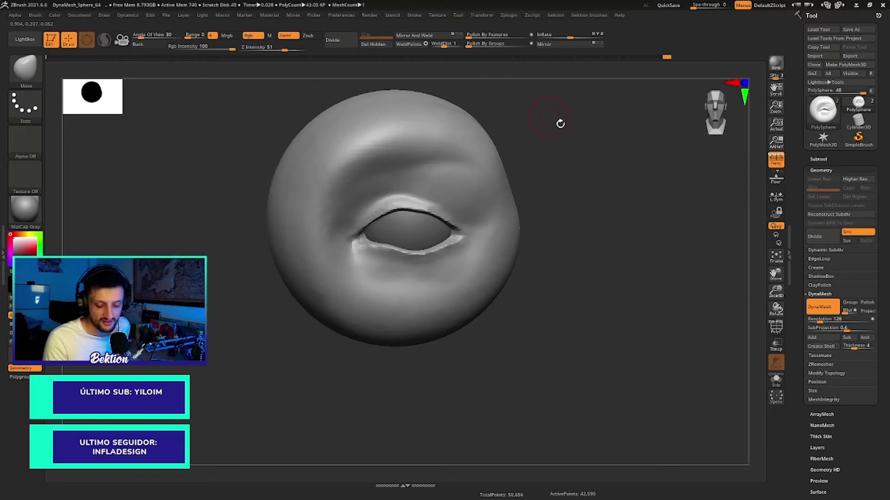
{"action": "mouse_move", "coordinate": [561, 123]}
{"action": "left_mouse_down"}
{"action": "mouse_move", "coordinate": [598, 142]}
{"action": "mouse_move", "coordinate": [542, 173]}
{"action": "left_mouse_up"}
{"action": "scroll", "coordinate": [598, 141], "scroll_direction": "down", "scroll_amount": 2}
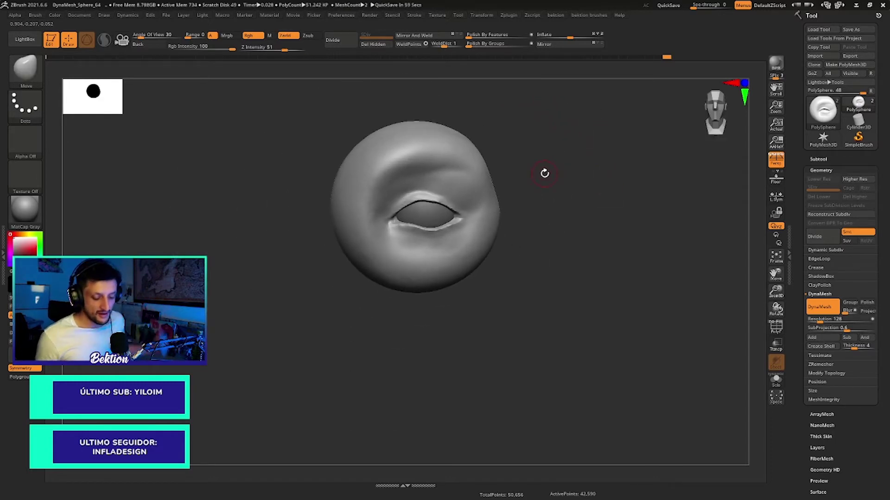
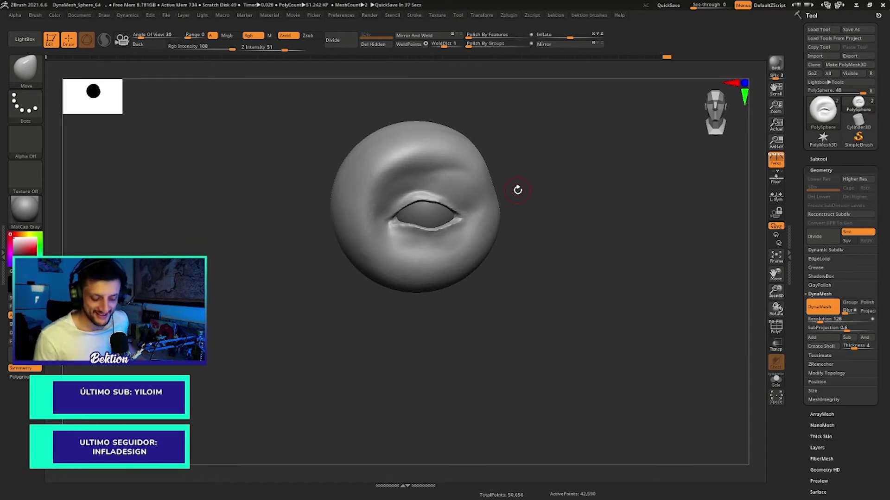
Step: Enlarge the brush and build up clay above the outer eye corner with the Clay brush
{"action": "scroll", "coordinate": [449, 199], "scroll_direction": "up", "scroll_amount": 3}
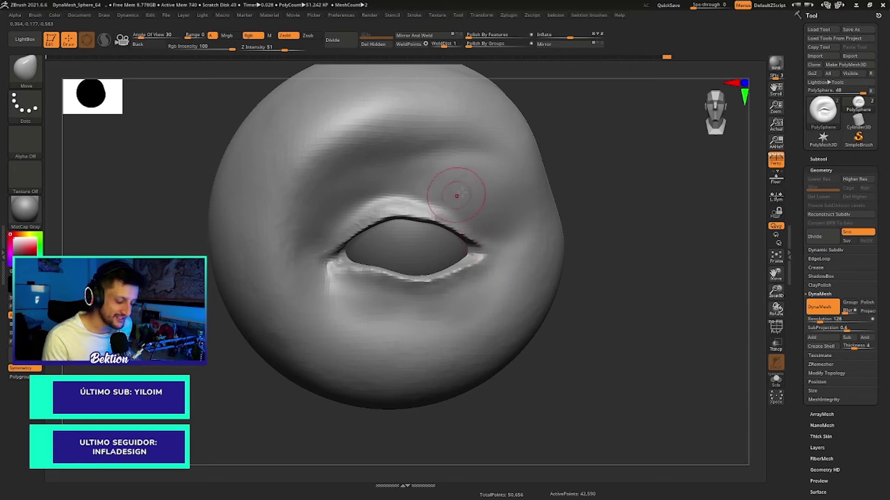
{"action": "key", "text": "space"}
{"action": "left_click_drag", "start_coordinate": [463, 183], "coordinate": [471, 181]}
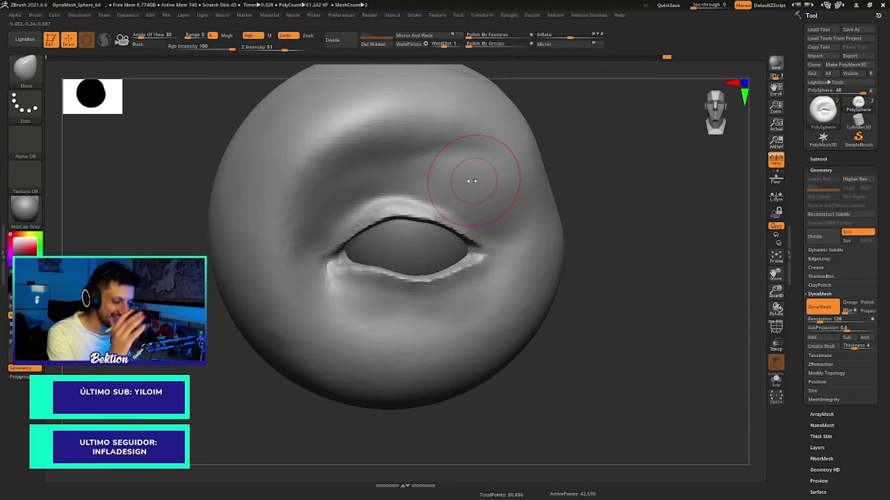
{"action": "mouse_move", "coordinate": [572, 179]}
{"action": "left_mouse_down"}
{"action": "mouse_move", "coordinate": [560, 179]}
{"action": "mouse_move", "coordinate": [564, 190]}
{"action": "left_mouse_up"}
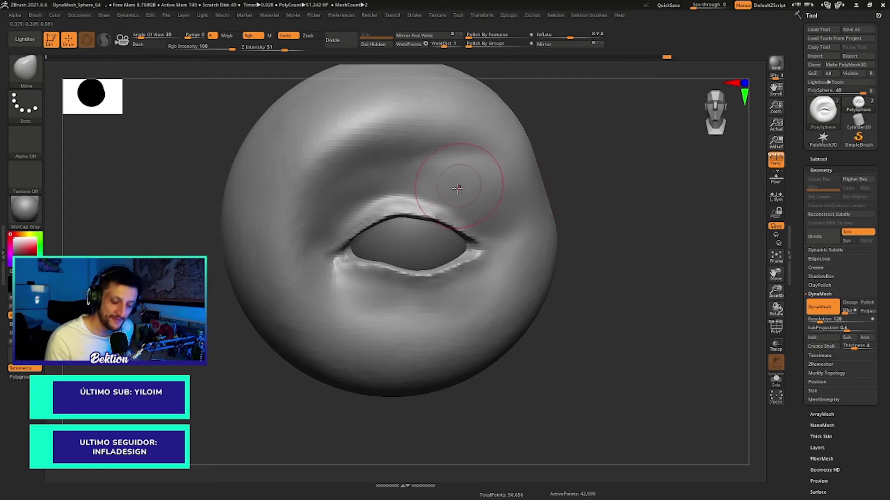
{"action": "key", "text": "ctrl"}
{"action": "left_click", "coordinate": [37, 73]}
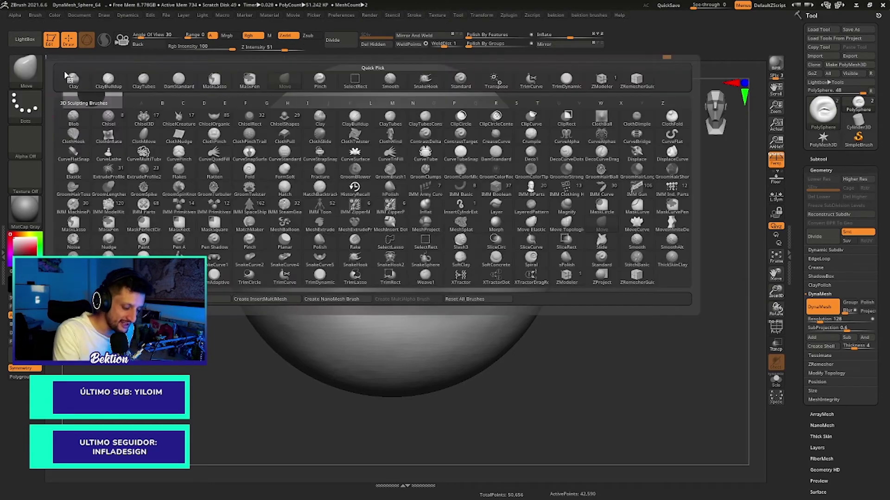
{"action": "key", "text": "c"}
{"action": "key", "text": "l"}
{"action": "key", "text": "space"}
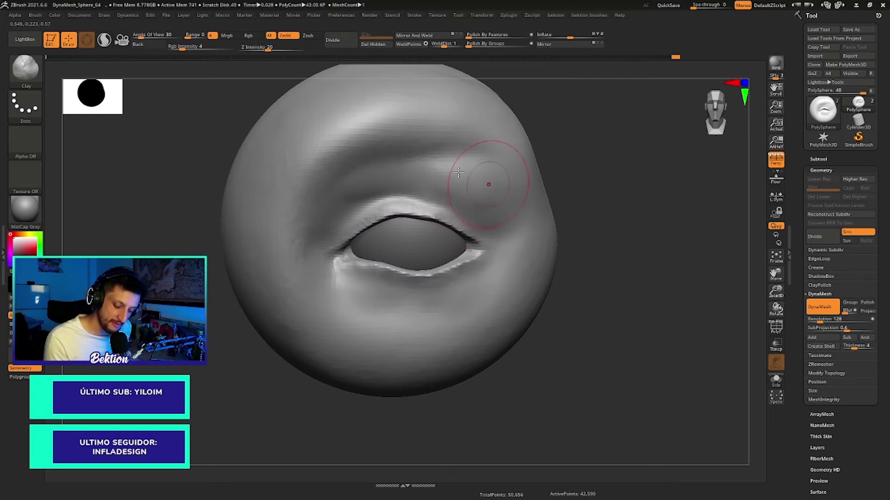
Step: Shift-smooth the built-up flesh above the outer corner and check it from another angle
{"action": "key", "text": "space"}
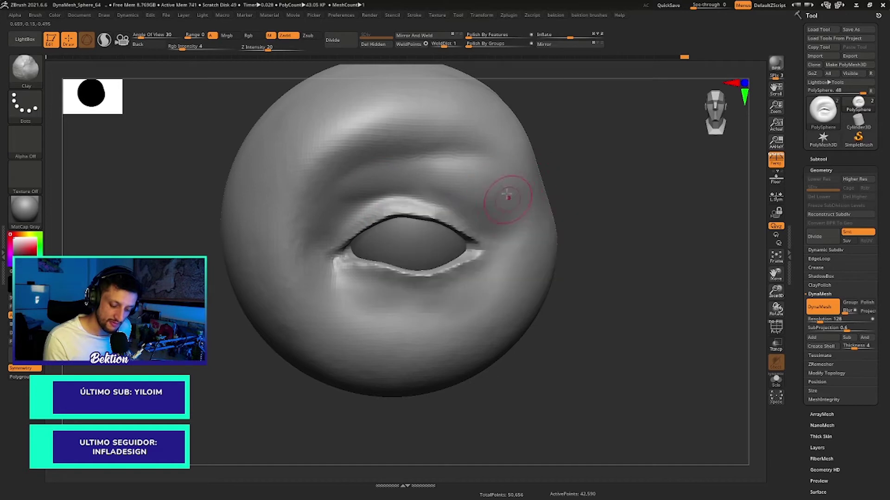
{"action": "key", "text": "shift"}
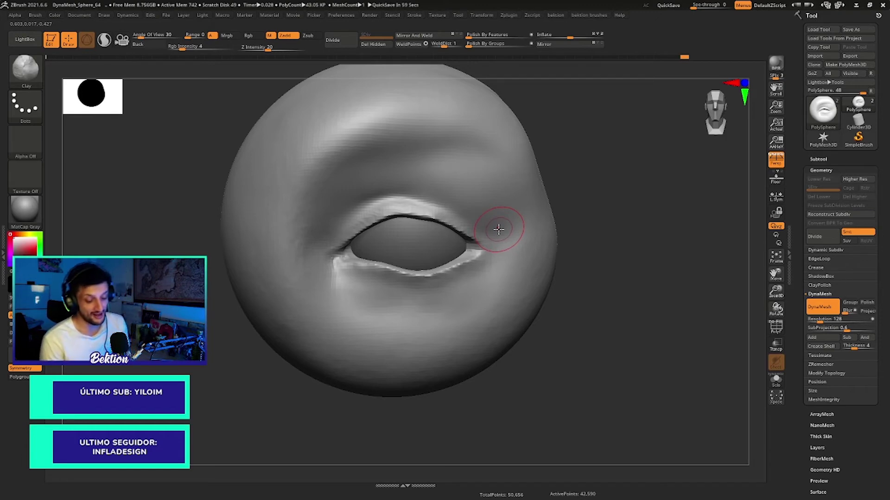
{"action": "left_click_drag", "start_coordinate": [584, 183], "coordinate": [570, 185]}
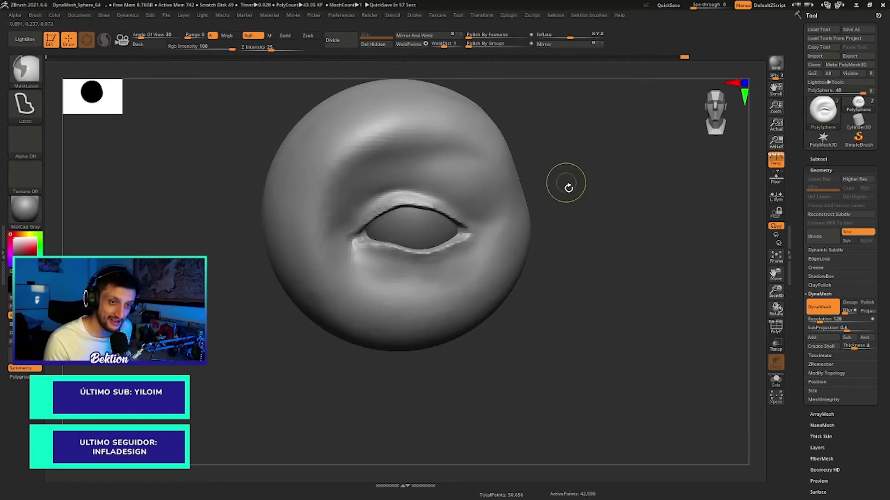
{"action": "left_click_drag", "start_coordinate": [471, 174], "coordinate": [469, 170]}
Step: Smooth the brow area and zoom out to see the whole eye
{"action": "key", "text": "space"}
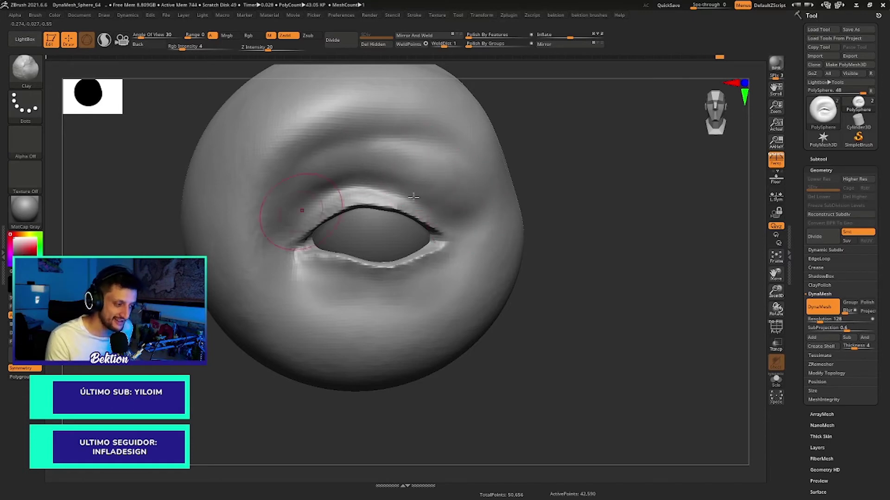
{"action": "scroll", "coordinate": [446, 169], "scroll_direction": "down", "scroll_amount": 3}
{"action": "scroll", "coordinate": [435, 209], "scroll_direction": "up", "scroll_amount": 5}
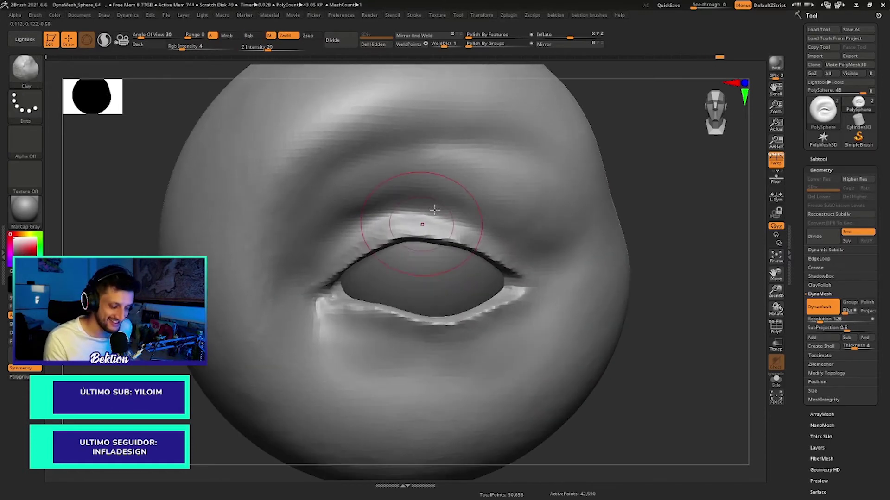
{"action": "key", "text": "space"}
{"action": "key", "text": "shift"}
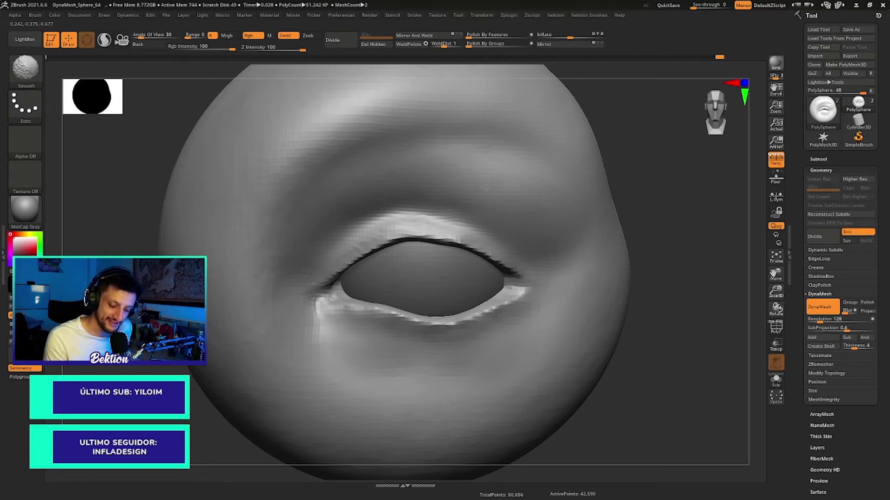
{"action": "mouse_move", "coordinate": [536, 193]}
{"action": "left_mouse_down"}
{"action": "mouse_move", "coordinate": [533, 154]}
{"action": "mouse_move", "coordinate": [600, 163]}
{"action": "mouse_move", "coordinate": [581, 153]}
{"action": "mouse_move", "coordinate": [460, 204]}
{"action": "mouse_move", "coordinate": [585, 190]}
{"action": "mouse_move", "coordinate": [695, 120]}
{"action": "mouse_move", "coordinate": [606, 164]}
{"action": "mouse_move", "coordinate": [452, 175]}
{"action": "left_mouse_up"}
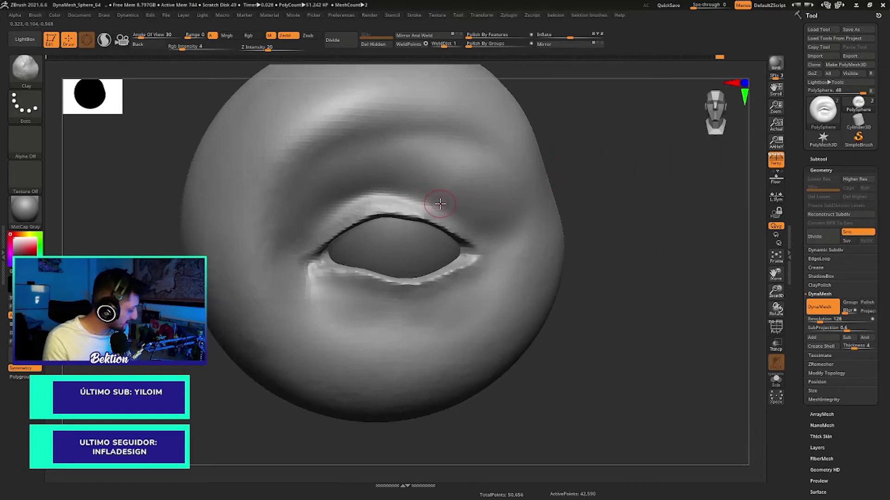
Step: Carve a DamStandard crease along the upper eyelid, extending it to the inner corner
{"action": "key", "text": "b"}
{"action": "key", "text": "d"}
{"action": "key", "text": "s"}
{"action": "scroll", "coordinate": [461, 235], "scroll_direction": "up", "scroll_amount": 3}
{"action": "key", "text": "space"}
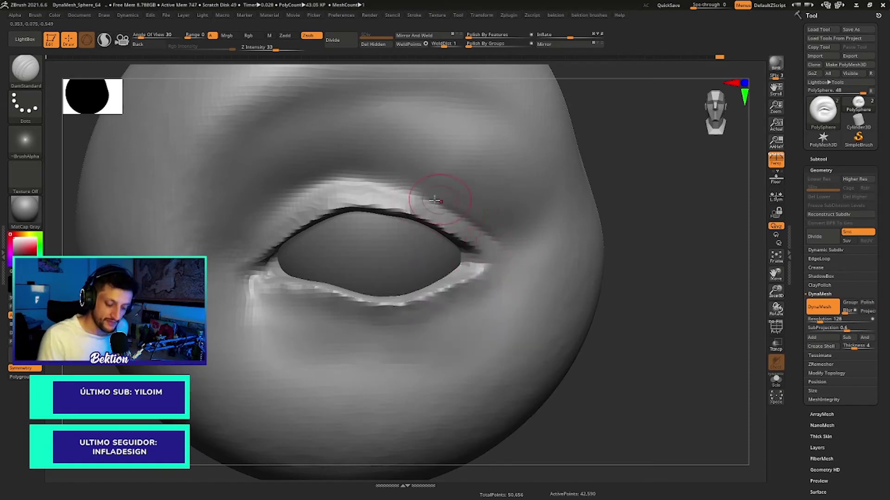
{"action": "left_click_drag", "start_coordinate": [444, 209], "coordinate": [423, 212]}
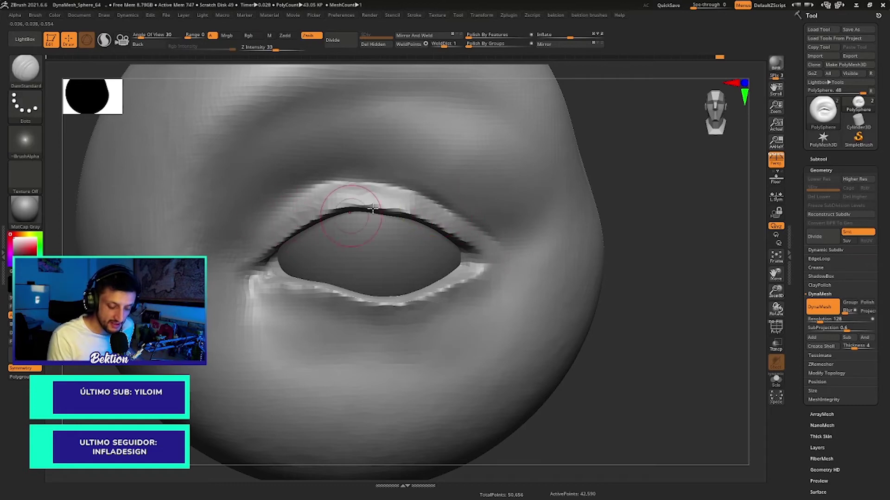
{"action": "mouse_move", "coordinate": [357, 198]}
{"action": "left_mouse_down"}
{"action": "mouse_move", "coordinate": [347, 190]}
{"action": "mouse_move", "coordinate": [408, 197]}
{"action": "mouse_move", "coordinate": [324, 195]}
{"action": "mouse_move", "coordinate": [343, 190]}
{"action": "left_mouse_up"}
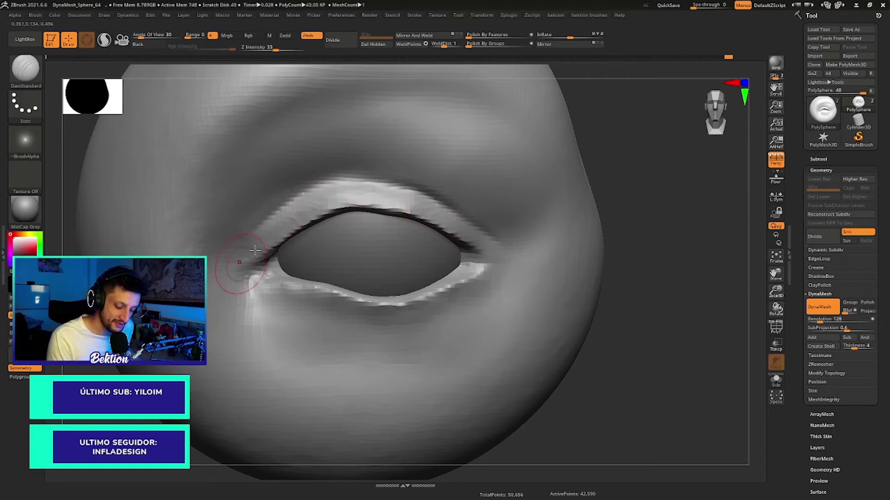
{"action": "left_click_drag", "start_coordinate": [245, 244], "coordinate": [292, 200]}
{"action": "mouse_move", "coordinate": [241, 245]}
{"action": "left_mouse_down"}
{"action": "mouse_move", "coordinate": [283, 206]}
{"action": "mouse_move", "coordinate": [419, 197]}
{"action": "mouse_move", "coordinate": [338, 186]}
{"action": "left_mouse_up"}
Step: Deepen the crease above the upper lid and Shift-smooth its edges
{"action": "mouse_move", "coordinate": [412, 199]}
{"action": "left_mouse_down"}
{"action": "mouse_move", "coordinate": [306, 186]}
{"action": "mouse_move", "coordinate": [271, 208]}
{"action": "left_mouse_up"}
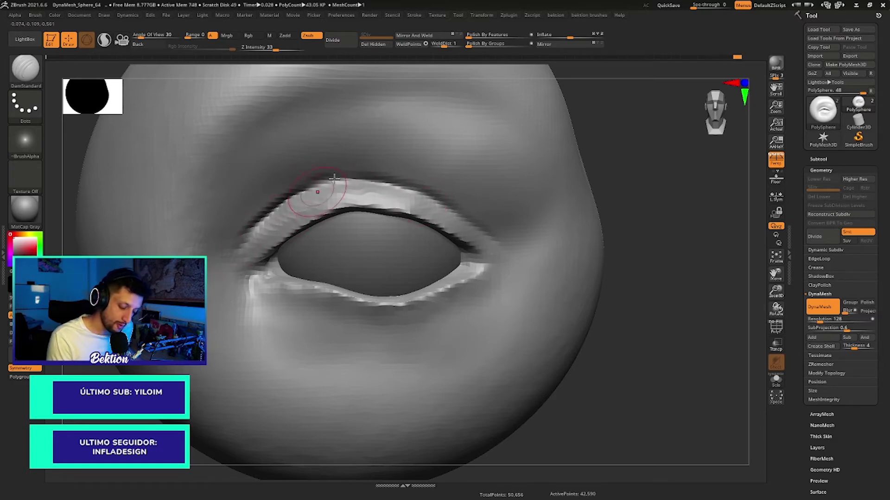
{"action": "key", "text": "ctrl+z"}
{"action": "key", "text": "space"}
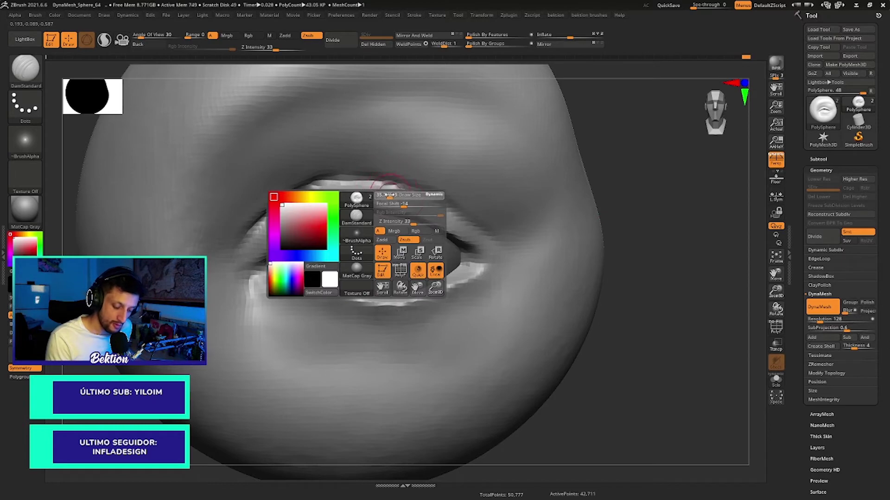
{"action": "key", "text": "shift"}
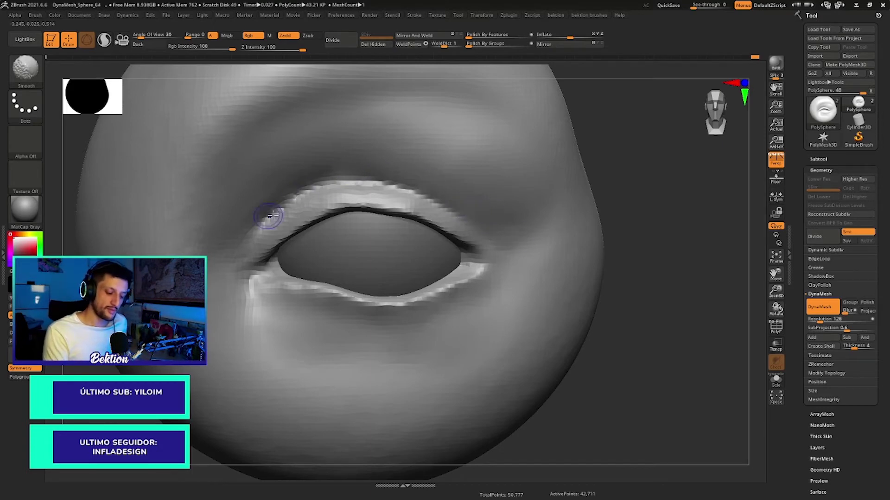
Step: Switch to the Clay brush with a much larger draw size
{"action": "mouse_move", "coordinate": [352, 165]}
{"action": "right_mouse_down", "text": "ctrl"}
{"action": "mouse_move", "coordinate": [592, 190]}
{"action": "mouse_move", "coordinate": [644, 206]}
{"action": "mouse_move", "coordinate": [599, 211]}
{"action": "mouse_move", "coordinate": [613, 207]}
{"action": "mouse_move", "coordinate": [534, 161]}
{"action": "mouse_move", "coordinate": [572, 159]}
{"action": "mouse_move", "coordinate": [360, 150]}
{"action": "mouse_move", "coordinate": [486, 209]}
{"action": "right_mouse_up", "text": "ctrl"}
{"action": "key", "text": "b"}
{"action": "key", "text": "c"}
{"action": "key", "text": "l"}
{"action": "key", "text": "space"}
{"action": "left_click_drag", "start_coordinate": [486, 210], "coordinate": [509, 209]}
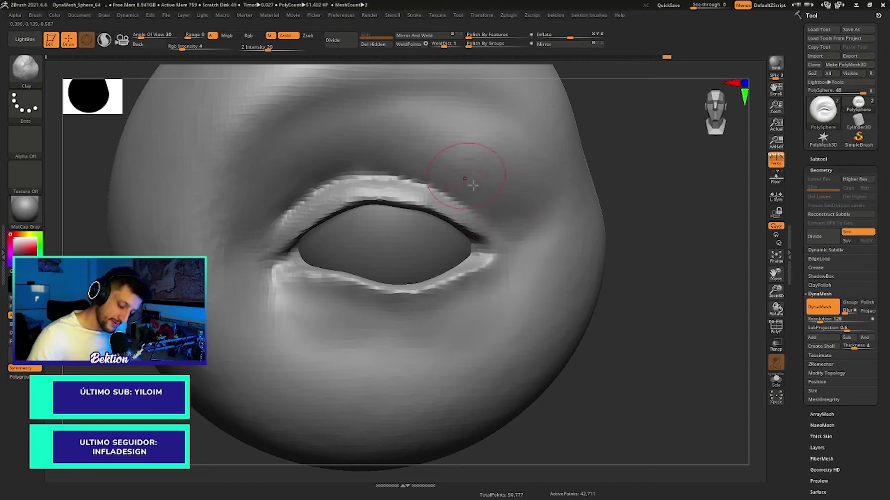
{"action": "key", "text": "space"}
{"action": "left_click_drag", "start_coordinate": [473, 186], "coordinate": [503, 217]}
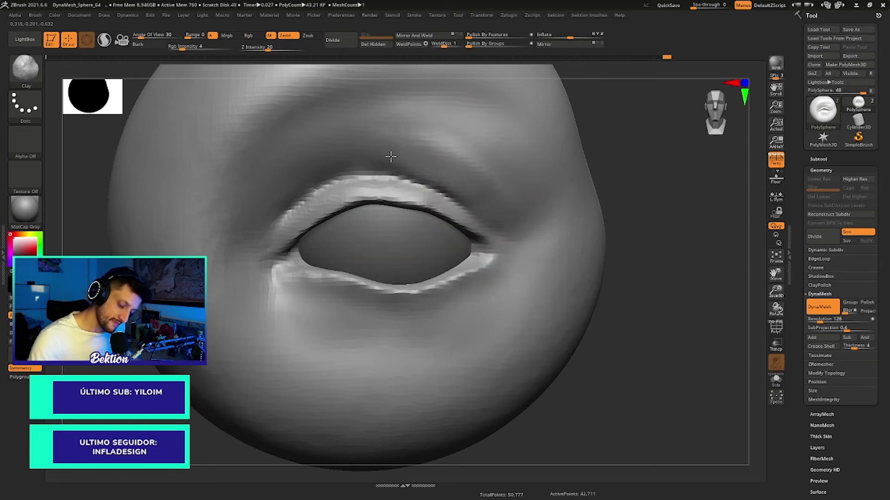
Step: Build skin above the upper lid into a fold over the outer corner
{"action": "mouse_move", "coordinate": [383, 154]}
{"action": "left_mouse_down"}
{"action": "mouse_move", "coordinate": [445, 168]}
{"action": "mouse_move", "coordinate": [468, 186]}
{"action": "mouse_move", "coordinate": [417, 149]}
{"action": "left_mouse_up"}
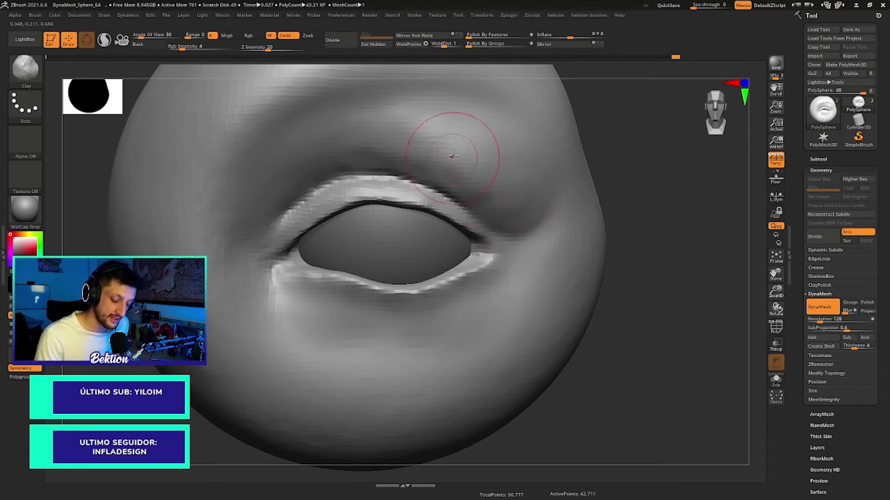
{"action": "left_click_drag", "start_coordinate": [483, 179], "coordinate": [476, 171]}
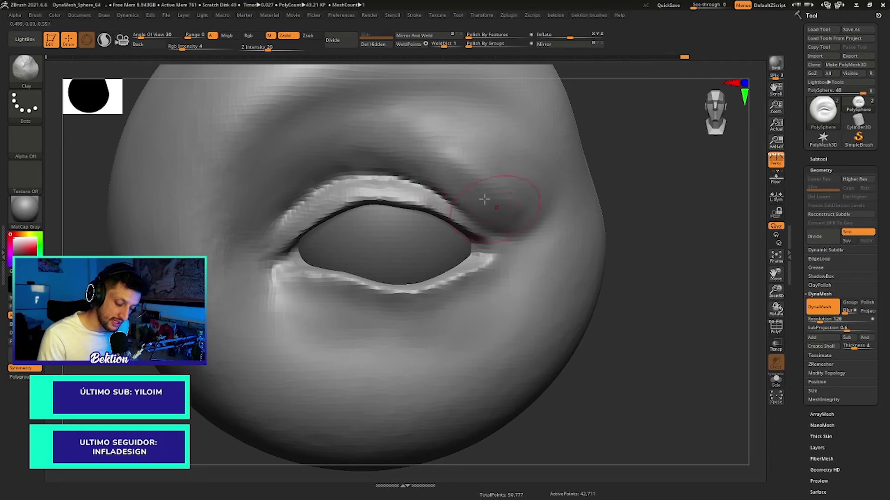
{"action": "mouse_move", "coordinate": [451, 185]}
{"action": "left_mouse_down", "text": "shift"}
{"action": "mouse_move", "coordinate": [469, 179]}
{"action": "mouse_move", "coordinate": [533, 218]}
{"action": "left_mouse_up", "text": "shift"}
{"action": "left_click_drag", "start_coordinate": [424, 167], "coordinate": [478, 219]}
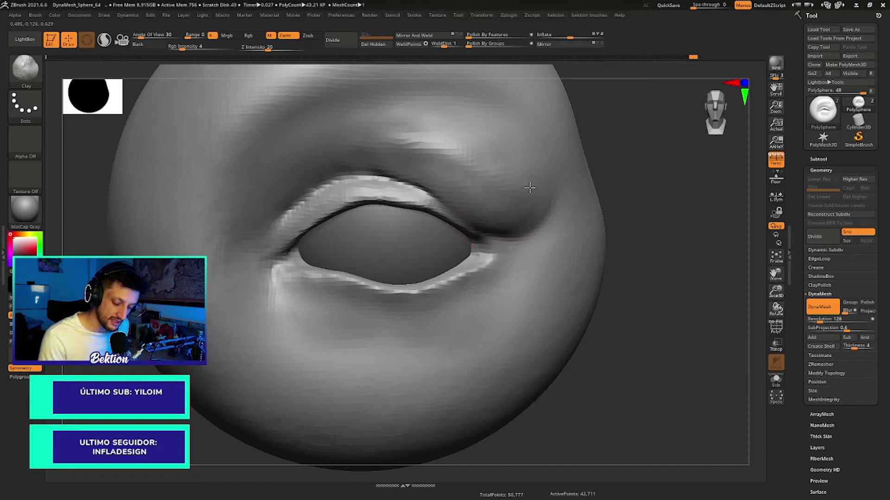
{"action": "left_click_drag", "start_coordinate": [467, 151], "coordinate": [408, 136]}
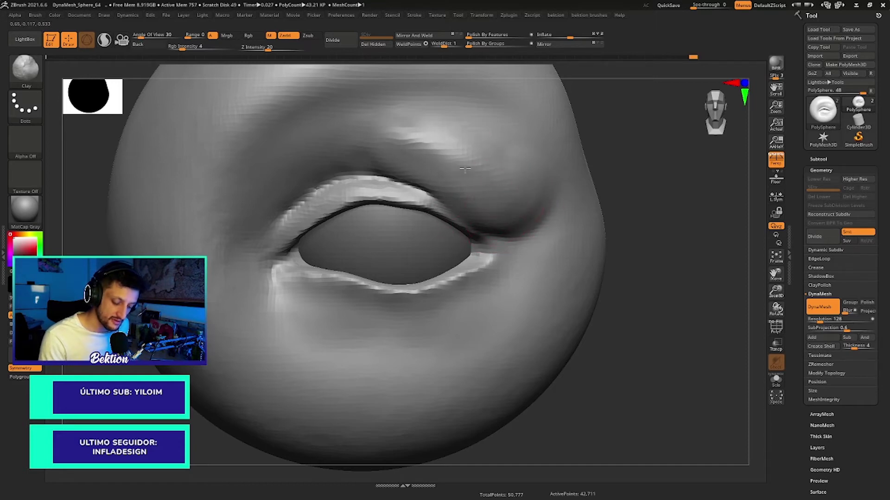
Step: Soften and smooth the fold above the upper eyelid
{"action": "right_click_drag", "start_coordinate": [576, 149], "coordinate": [595, 139], "text": "ctrl"}
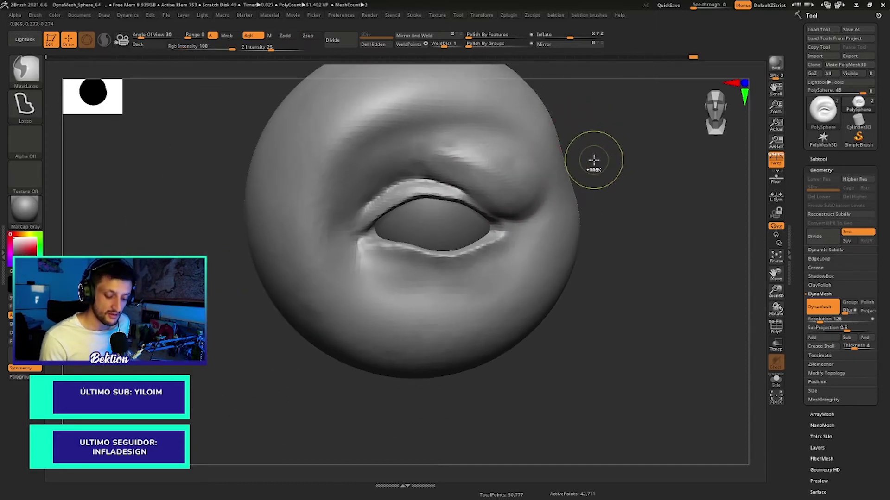
{"action": "mouse_move", "coordinate": [570, 174]}
{"action": "left_mouse_down", "text": "shift"}
{"action": "mouse_move", "coordinate": [513, 149]}
{"action": "mouse_move", "coordinate": [594, 172]}
{"action": "left_mouse_up", "text": "shift"}
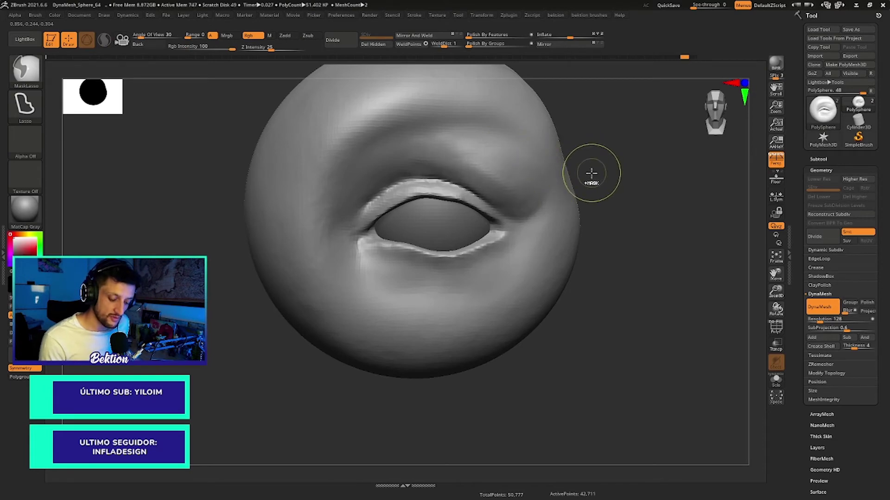
{"action": "mouse_move", "coordinate": [502, 159]}
{"action": "left_mouse_down", "text": "shift"}
{"action": "mouse_move", "coordinate": [473, 155]}
{"action": "mouse_move", "coordinate": [516, 184]}
{"action": "left_mouse_up", "text": "shift"}
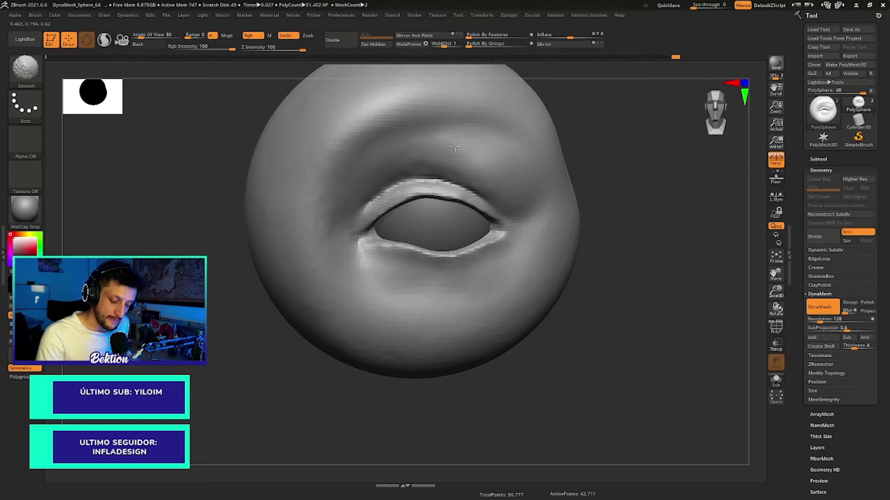
{"action": "mouse_move", "coordinate": [572, 207]}
{"action": "left_mouse_down", "text": "alt"}
{"action": "mouse_move", "coordinate": [576, 162]}
{"action": "mouse_move", "coordinate": [612, 183]}
{"action": "mouse_move", "coordinate": [568, 193]}
{"action": "mouse_move", "coordinate": [488, 292]}
{"action": "mouse_move", "coordinate": [449, 222]}
{"action": "left_mouse_up", "text": "alt"}
Step: Carve a smaller DamStandard crease under the lower eyelid out to the outer corner
{"action": "key", "text": "b"}
{"action": "key", "text": "d"}
{"action": "key", "text": "s"}
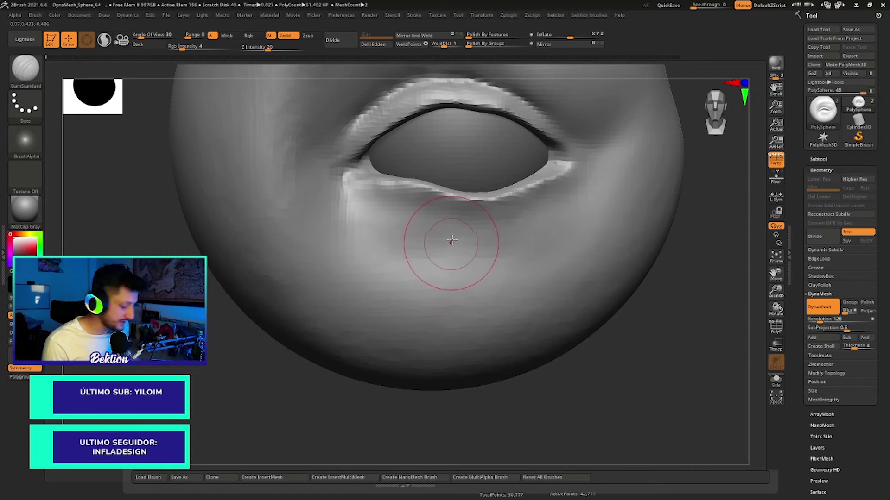
{"action": "key", "text": "space"}
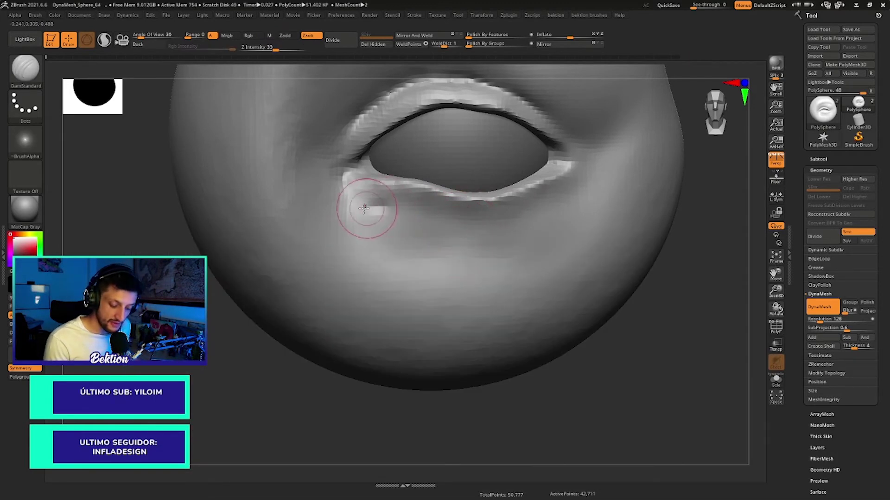
{"action": "key", "text": "space"}
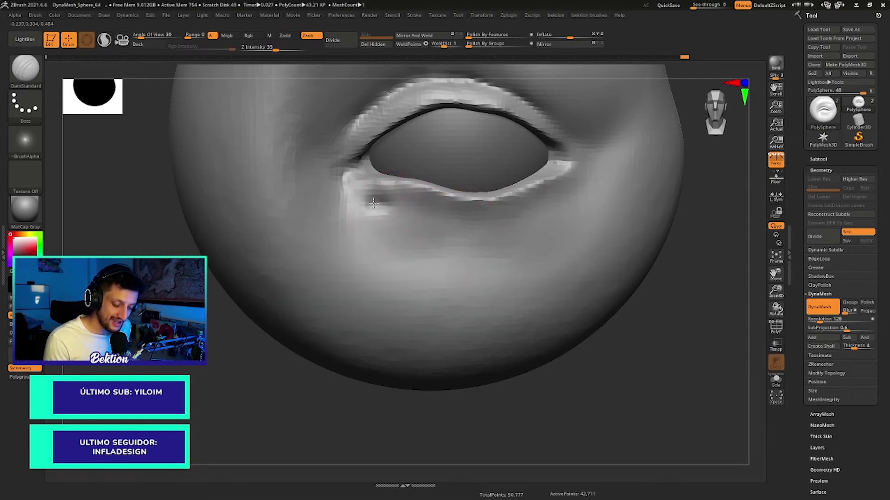
{"action": "mouse_move", "coordinate": [373, 202]}
{"action": "left_mouse_down"}
{"action": "mouse_move", "coordinate": [528, 246]}
{"action": "mouse_move", "coordinate": [397, 224]}
{"action": "left_mouse_up"}
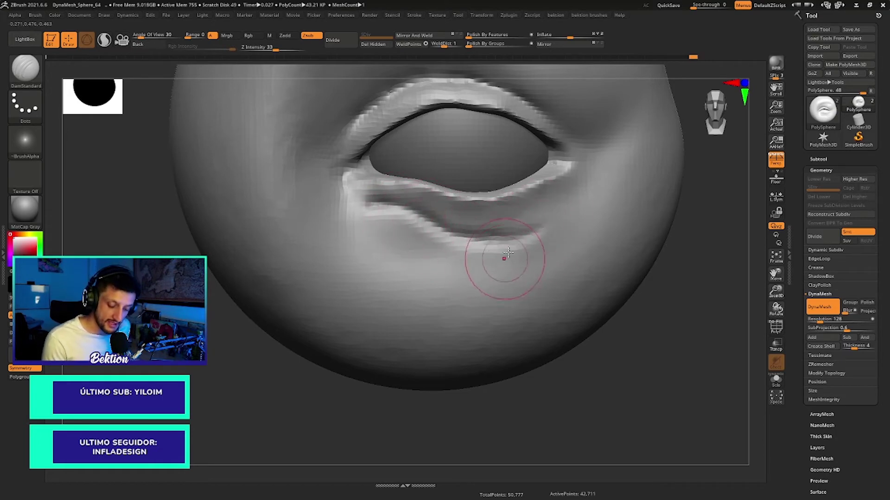
{"action": "mouse_move", "coordinate": [508, 252]}
{"action": "left_mouse_down"}
{"action": "mouse_move", "coordinate": [562, 199]}
{"action": "mouse_move", "coordinate": [518, 241]}
{"action": "left_mouse_up"}
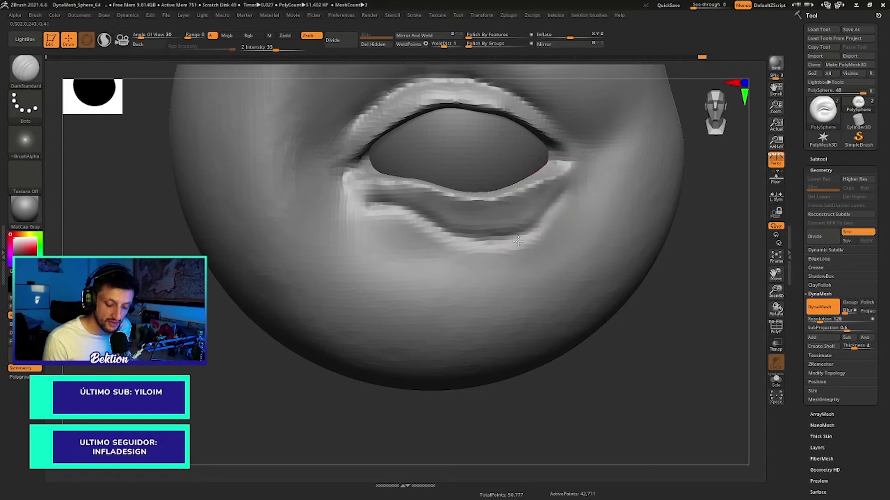
{"action": "left_click_drag", "start_coordinate": [576, 178], "coordinate": [483, 239]}
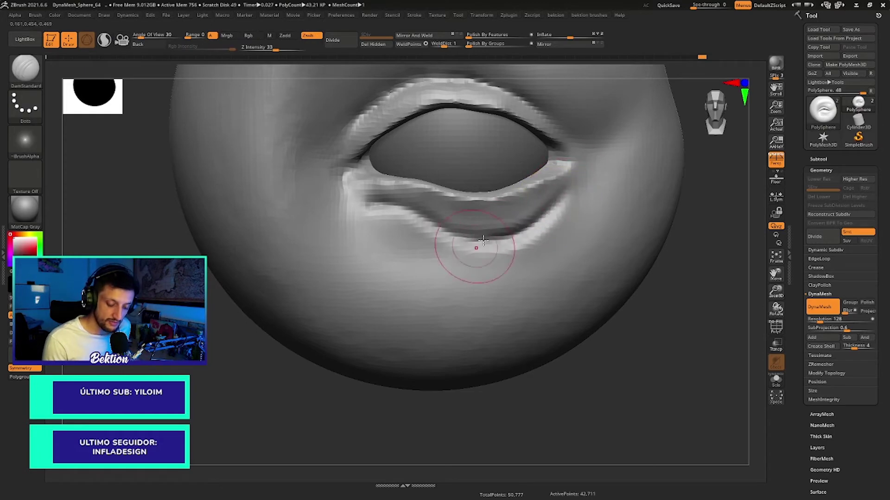
{"action": "left_click_drag", "start_coordinate": [575, 185], "coordinate": [532, 250]}
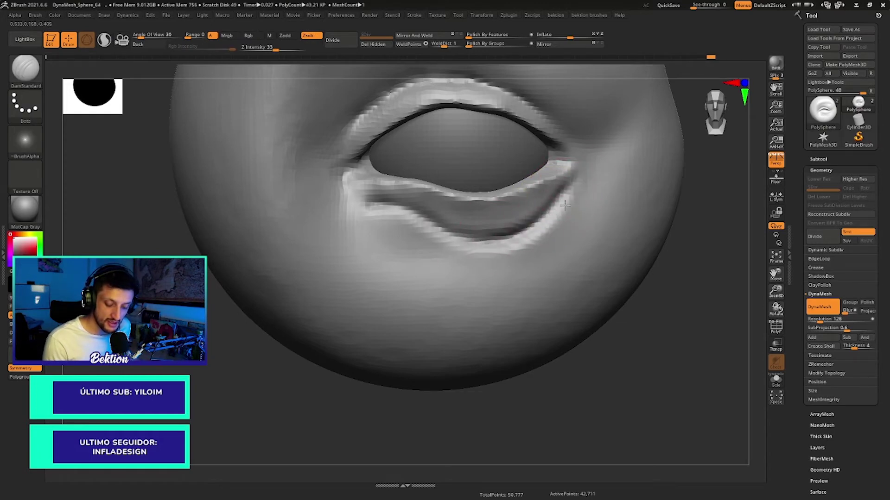
Step: Switch to Clay and Shift-smooth the sharp edge of the lower eyelid
{"action": "key", "text": "b"}
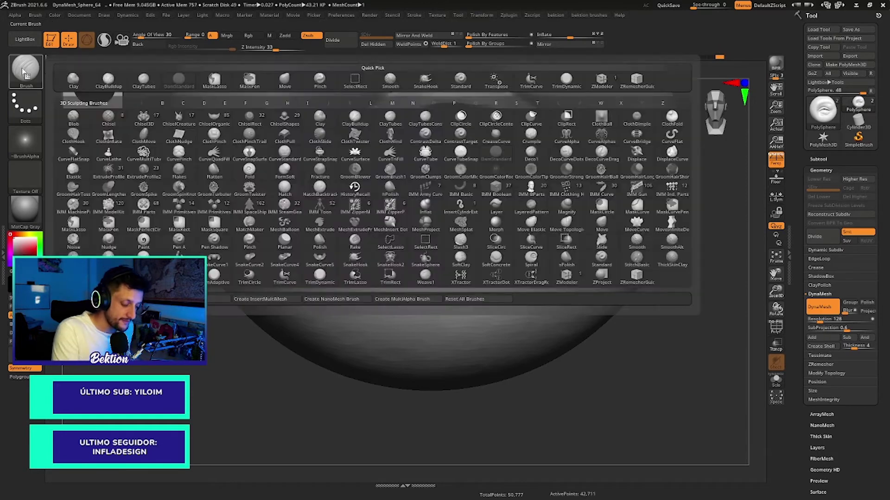
{"action": "left_click", "coordinate": [74, 79]}
{"action": "key", "text": "space"}
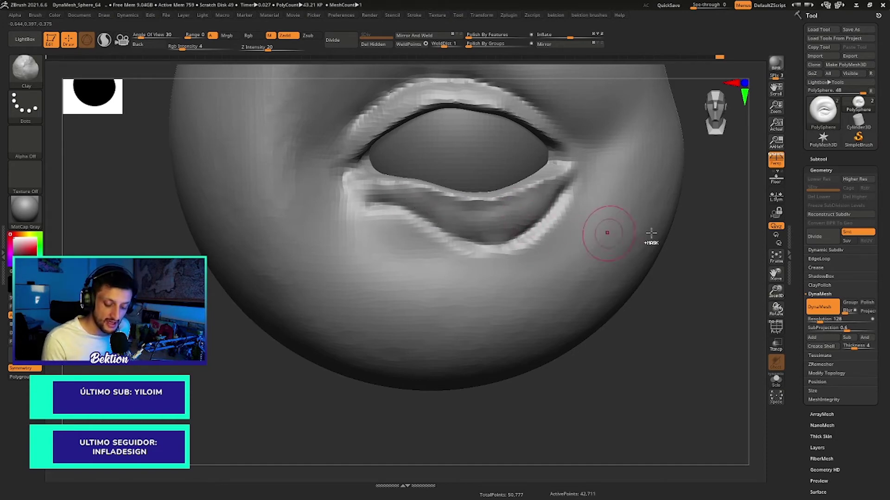
{"action": "scroll", "coordinate": [649, 241], "scroll_direction": "down", "scroll_amount": 3}
{"action": "scroll", "coordinate": [514, 213], "scroll_direction": "up", "scroll_amount": 3}
{"action": "left_click_drag", "start_coordinate": [525, 217], "coordinate": [359, 228], "text": "shift"}
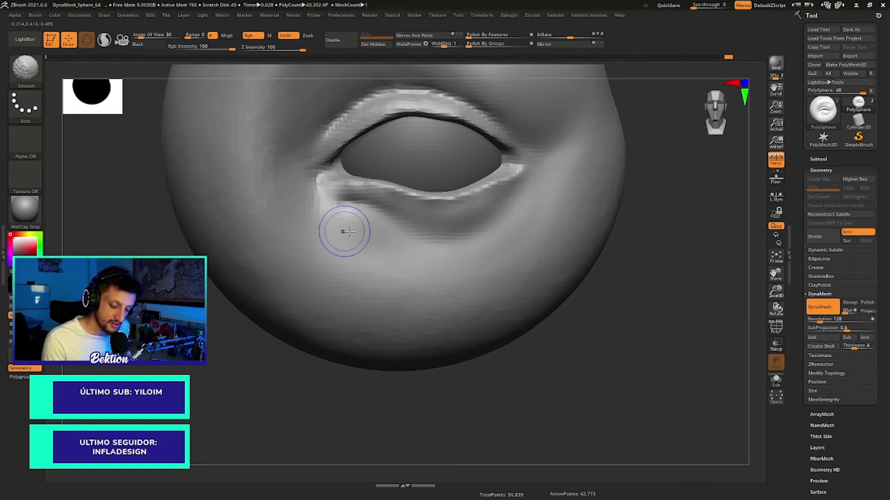
{"action": "scroll", "coordinate": [557, 210], "scroll_direction": "down", "scroll_amount": 3}
{"action": "scroll", "coordinate": [510, 218], "scroll_direction": "up", "scroll_amount": 2}
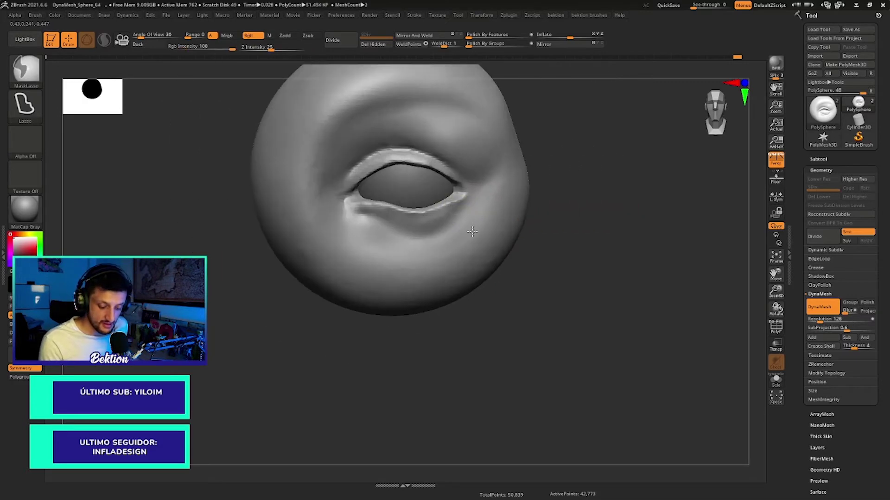
{"action": "scroll", "coordinate": [469, 224], "scroll_direction": "up", "scroll_amount": 4}
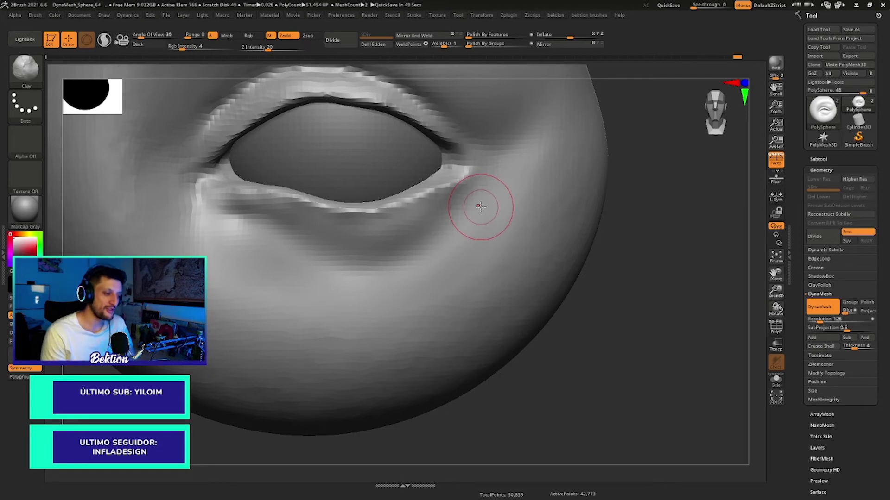
{"action": "key", "text": "ctrl+z"}
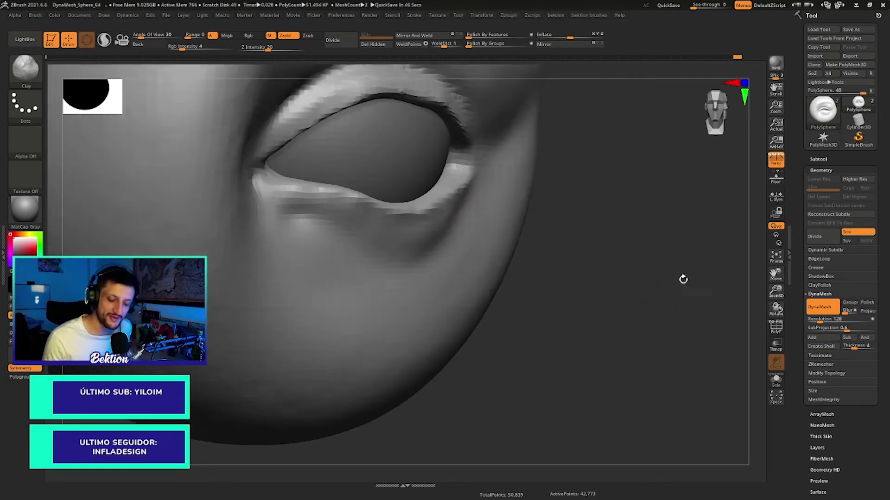
{"action": "key", "text": "ctrl+shift+z"}
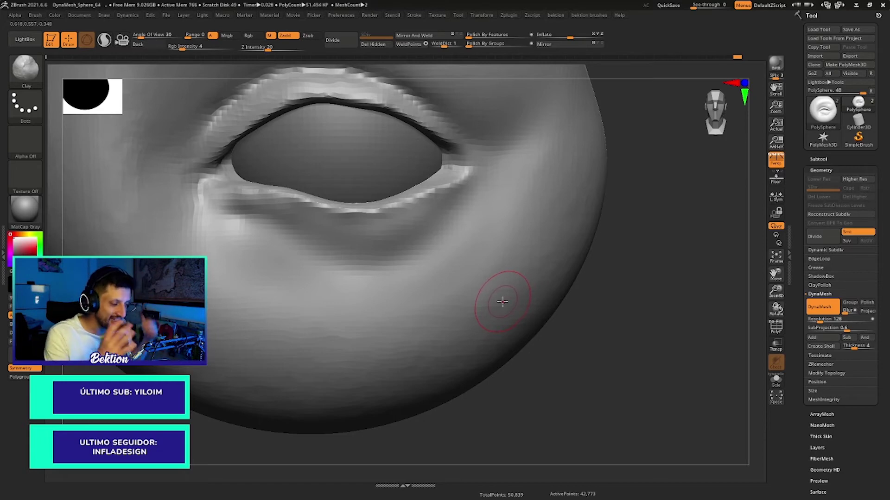
{"action": "mouse_move", "coordinate": [635, 307]}
{"action": "left_mouse_down"}
{"action": "mouse_move", "coordinate": [657, 314]}
{"action": "mouse_move", "coordinate": [636, 305]}
{"action": "mouse_move", "coordinate": [626, 347]}
{"action": "left_mouse_up"}
{"action": "scroll", "coordinate": [447, 255], "scroll_direction": "up", "scroll_amount": 3}
{"action": "scroll", "coordinate": [449, 244], "scroll_direction": "up", "scroll_amount": 2}
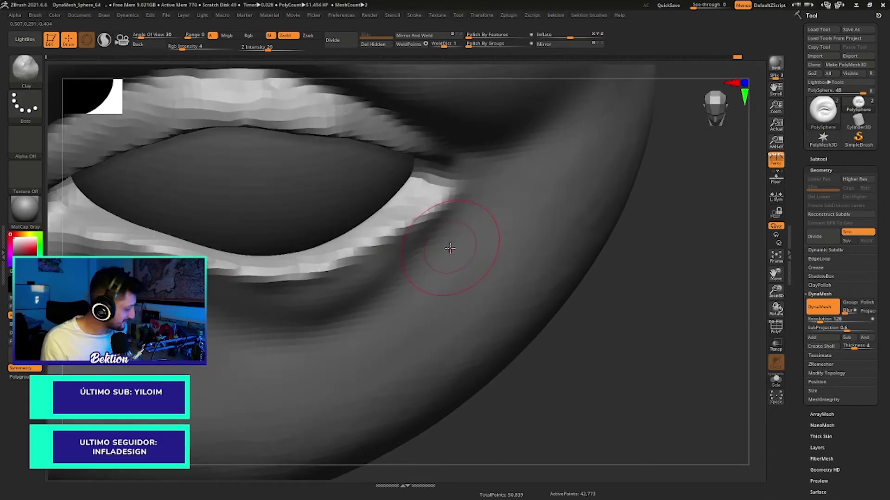
{"action": "key", "text": "b"}
{"action": "key", "text": "m"}
{"action": "key", "text": "v"}
{"action": "key", "text": "space"}
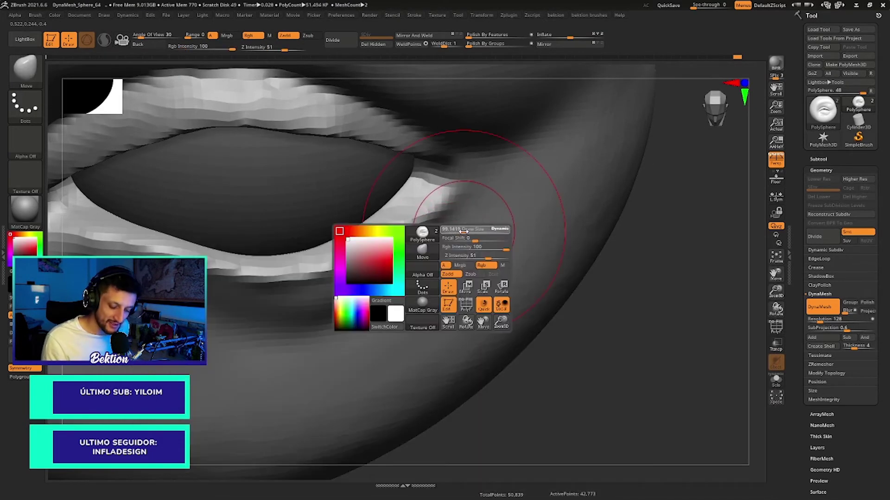
{"action": "scroll", "coordinate": [452, 231], "scroll_direction": "up", "scroll_amount": 2}
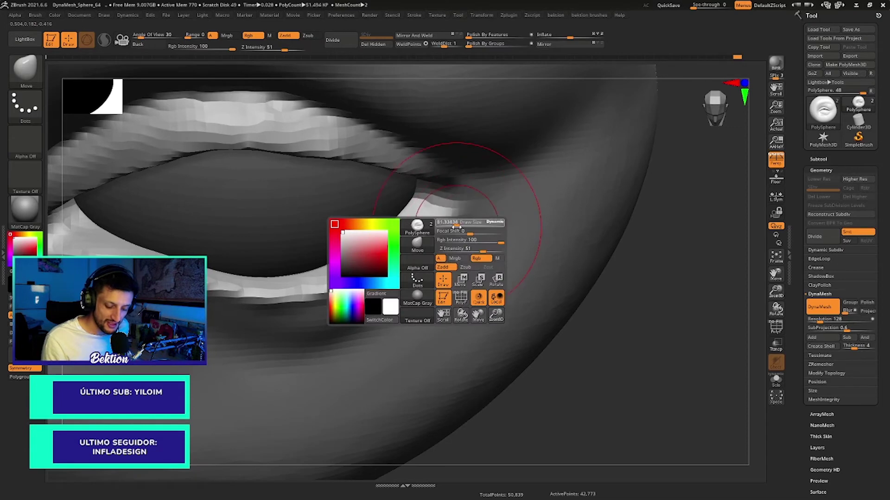
{"action": "key", "text": "space"}
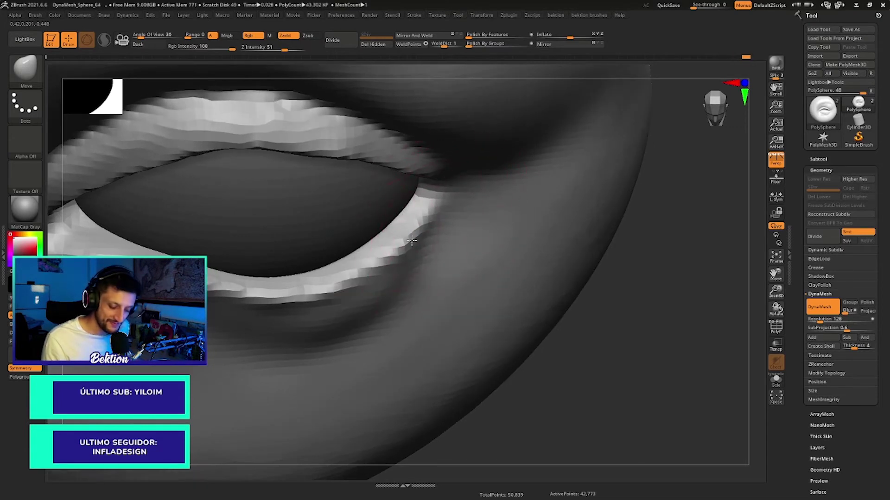
{"action": "mouse_move", "coordinate": [408, 259]}
{"action": "right_mouse_down"}
{"action": "mouse_move", "coordinate": [430, 122]}
{"action": "mouse_move", "coordinate": [427, 146]}
{"action": "mouse_move", "coordinate": [368, 119]}
{"action": "mouse_move", "coordinate": [447, 189]}
{"action": "right_mouse_up"}
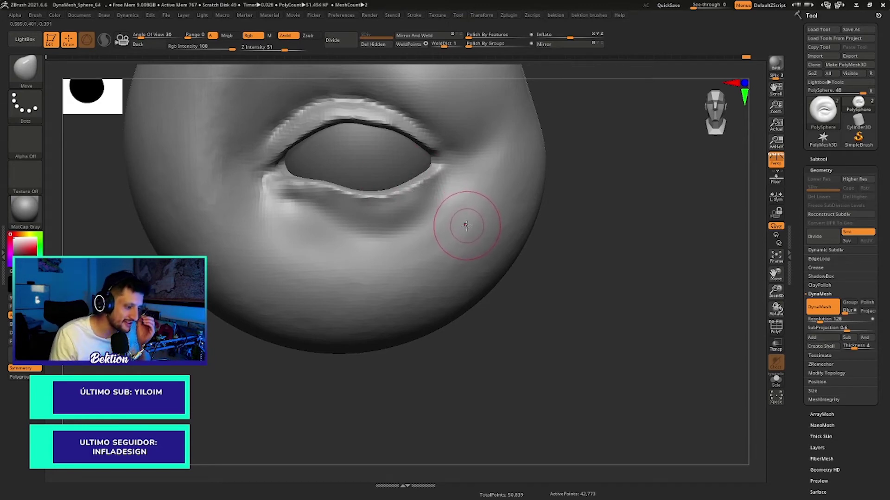
{"action": "mouse_move", "coordinate": [628, 258]}
{"action": "right_mouse_down"}
{"action": "mouse_move", "coordinate": [455, 288]}
{"action": "mouse_move", "coordinate": [512, 229]}
{"action": "mouse_move", "coordinate": [492, 224]}
{"action": "right_mouse_up"}
{"action": "key", "text": "ctrl"}
{"action": "key", "text": "space"}
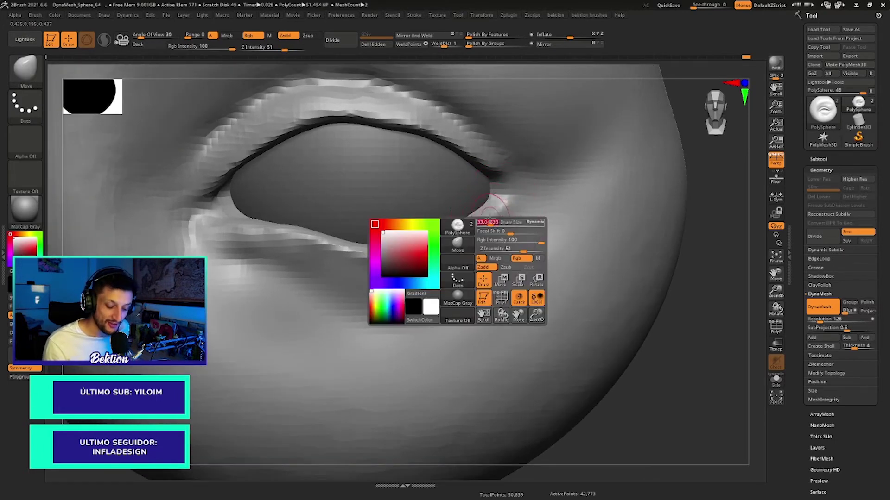
{"action": "left_click", "coordinate": [20, 84]}
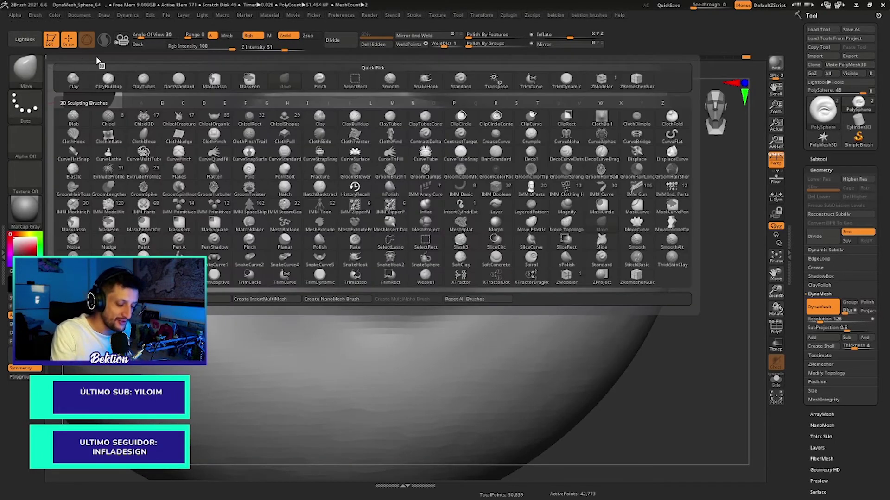
{"action": "key", "text": "b"}
{"action": "key", "text": "d"}
{"action": "key", "text": "s"}
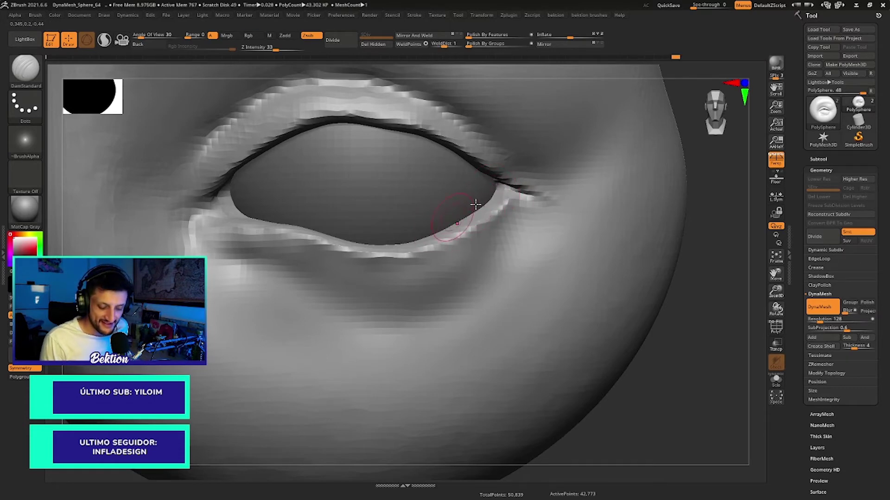
Step: Smooth the outer eye corner, then orbit and zoom around the sphere to review the eye
{"action": "left_click_drag", "start_coordinate": [546, 218], "coordinate": [533, 195], "text": "shift"}
{"action": "scroll", "coordinate": [528, 190], "scroll_direction": "down", "scroll_amount": 2}
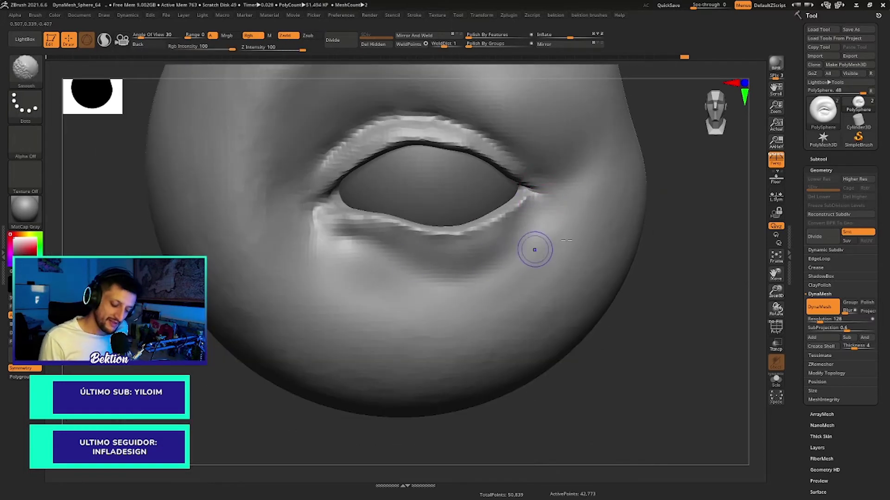
{"action": "scroll", "coordinate": [554, 189], "scroll_direction": "down", "scroll_amount": 3}
{"action": "right_click_drag", "start_coordinate": [554, 188], "coordinate": [544, 208]}
{"action": "scroll", "coordinate": [558, 193], "scroll_direction": "down", "scroll_amount": 2}
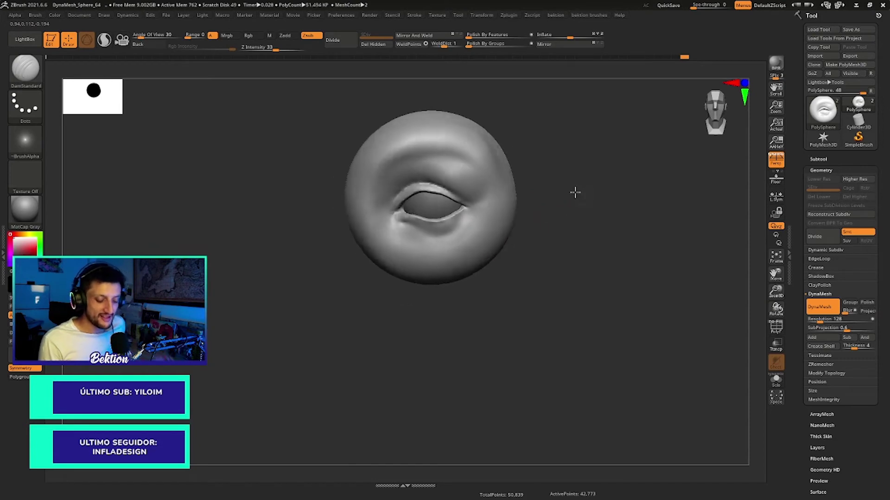
{"action": "mouse_move", "coordinate": [575, 193]}
{"action": "left_mouse_down"}
{"action": "mouse_move", "coordinate": [621, 167]}
{"action": "mouse_move", "coordinate": [597, 203]}
{"action": "mouse_move", "coordinate": [576, 211]}
{"action": "left_mouse_up"}
{"action": "scroll", "coordinate": [478, 204], "scroll_direction": "up", "scroll_amount": 2}
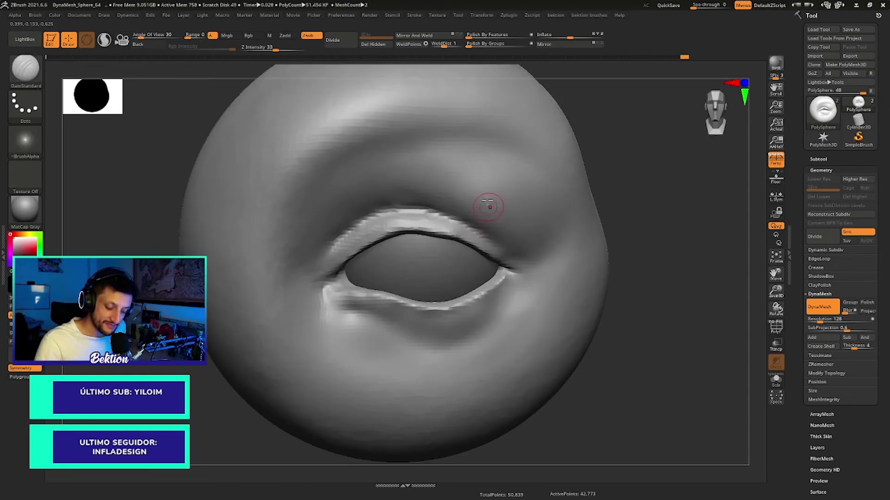
{"action": "scroll", "coordinate": [487, 199], "scroll_direction": "up", "scroll_amount": 2}
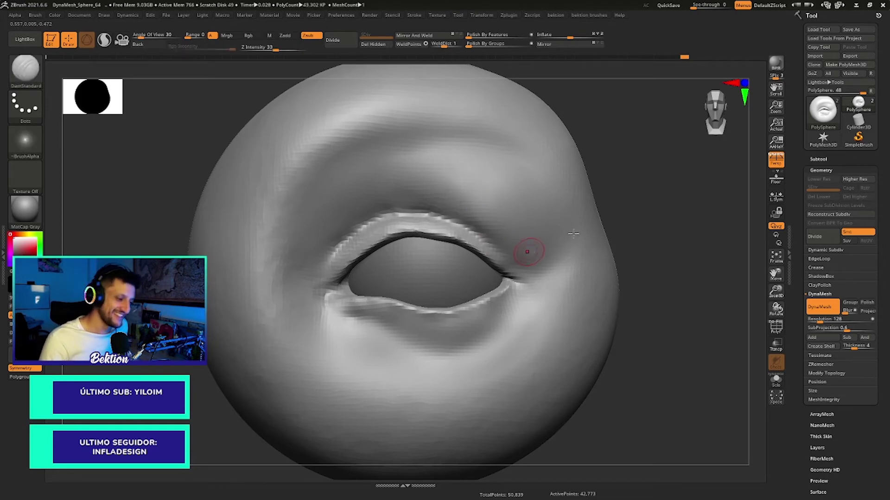
{"action": "scroll", "coordinate": [527, 252], "scroll_direction": "down", "scroll_amount": 3}
{"action": "scroll", "coordinate": [607, 239], "scroll_direction": "up", "scroll_amount": 1}
{"action": "left_click_drag", "start_coordinate": [604, 253], "coordinate": [596, 268]}
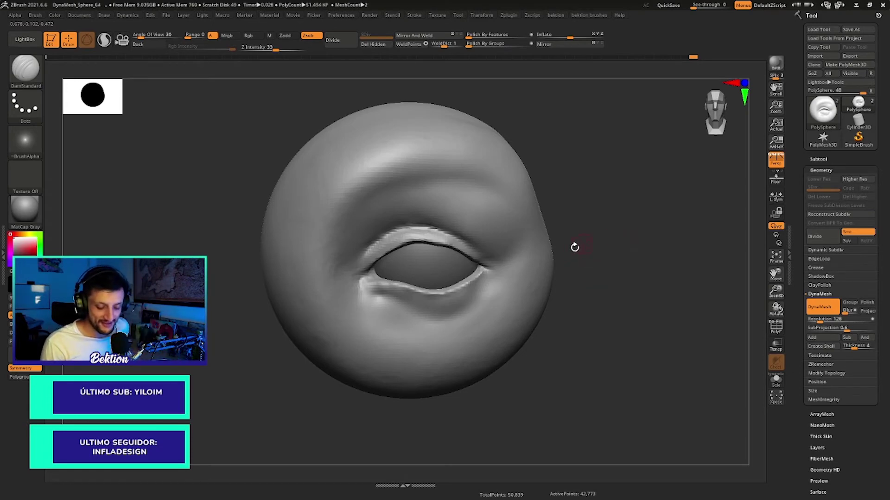
{"action": "scroll", "coordinate": [436, 280], "scroll_direction": "up", "scroll_amount": 5}
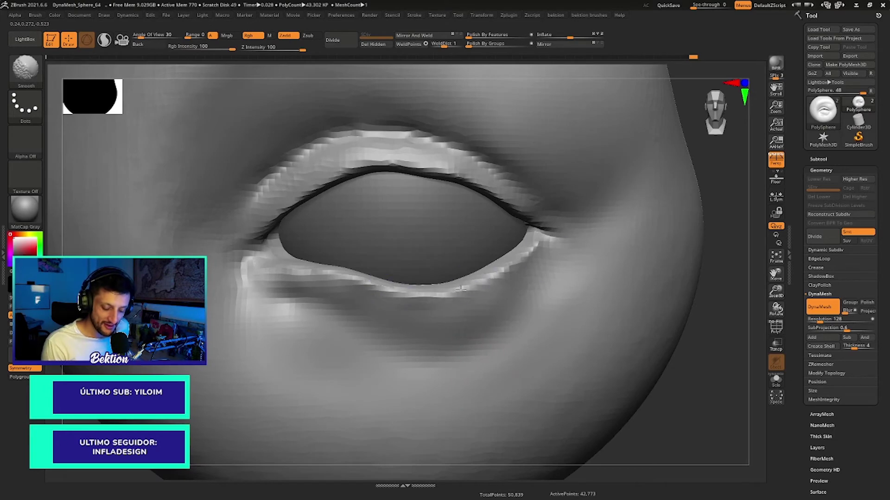
{"action": "scroll", "coordinate": [616, 244], "scroll_direction": "down", "scroll_amount": 5}
{"action": "right_click_drag", "start_coordinate": [578, 249], "coordinate": [488, 266], "text": "alt"}
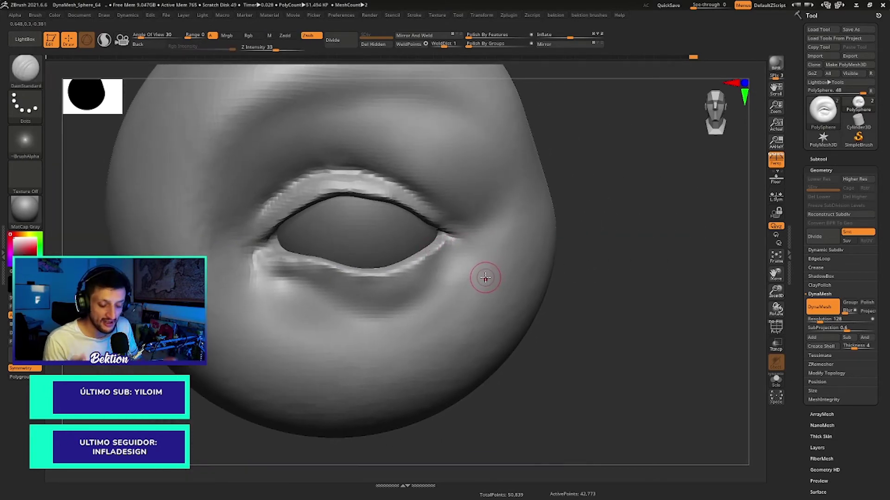
{"action": "scroll", "coordinate": [448, 284], "scroll_direction": "up", "scroll_amount": 3}
{"action": "scroll", "coordinate": [448, 284], "scroll_direction": "up", "scroll_amount": 3}
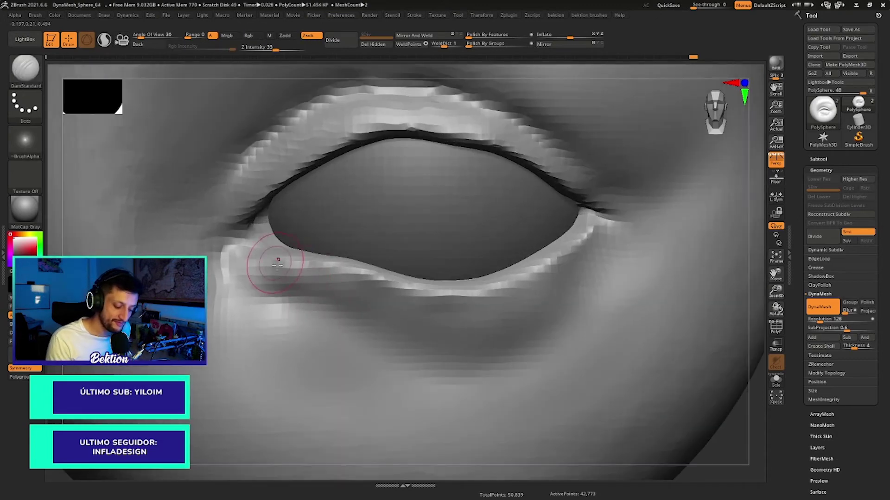
{"action": "scroll", "coordinate": [415, 234], "scroll_direction": "down", "scroll_amount": 5}
{"action": "scroll", "coordinate": [409, 222], "scroll_direction": "down", "scroll_amount": 5}
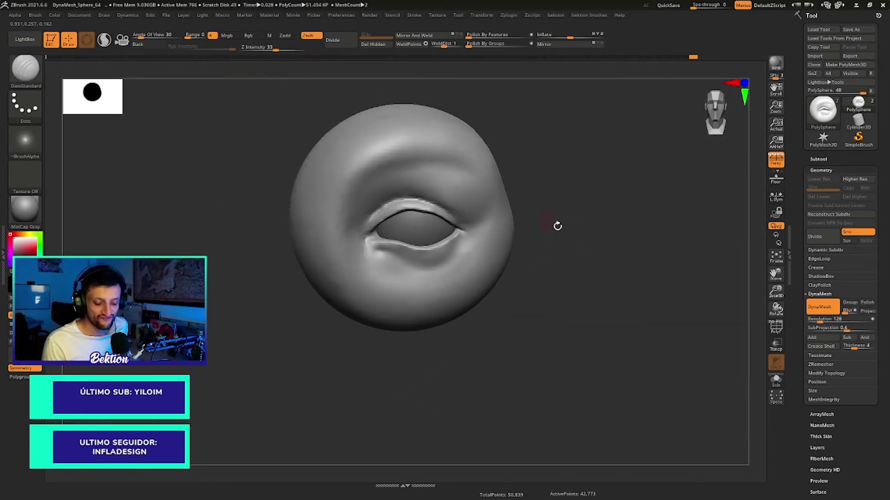
{"action": "left_click_drag", "start_coordinate": [556, 225], "coordinate": [596, 222]}
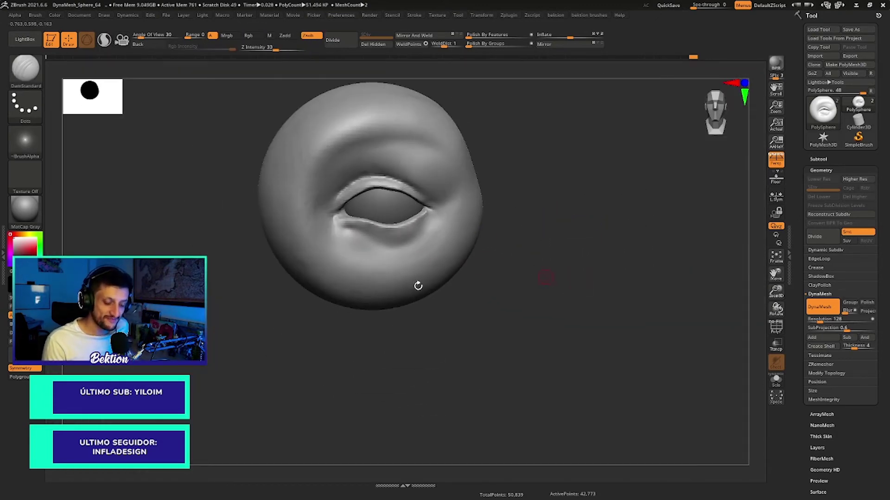
{"action": "scroll", "coordinate": [418, 286], "scroll_direction": "up", "scroll_amount": 2}
{"action": "scroll", "coordinate": [441, 312], "scroll_direction": "up", "scroll_amount": 2}
{"action": "scroll", "coordinate": [443, 278], "scroll_direction": "up", "scroll_amount": 2}
{"action": "scroll", "coordinate": [449, 238], "scroll_direction": "up", "scroll_amount": 2}
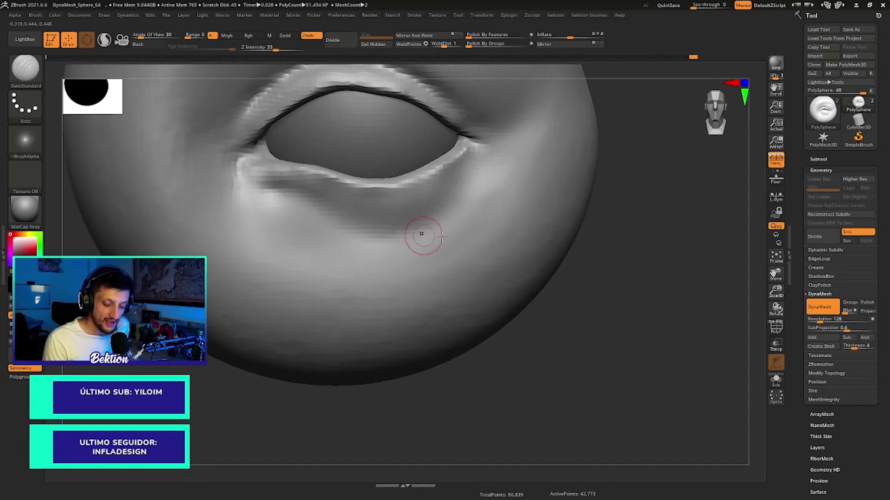
{"action": "scroll", "coordinate": [421, 231], "scroll_direction": "down", "scroll_amount": 5}
{"action": "scroll", "coordinate": [438, 260], "scroll_direction": "up", "scroll_amount": 5}
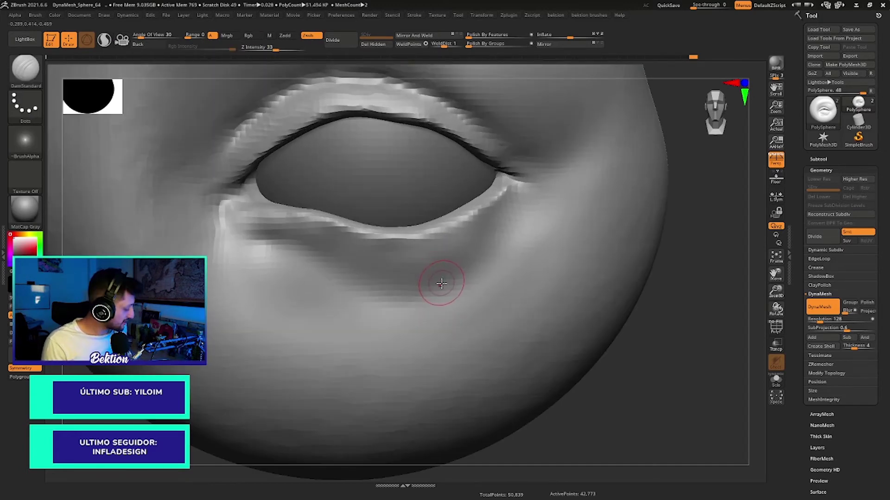
Step: With a large Move brush, push the lower eyelid up against the eye, then shrink the brush
{"action": "key", "text": "b"}
{"action": "key", "text": "m"}
{"action": "key", "text": "v"}
{"action": "key", "text": "space"}
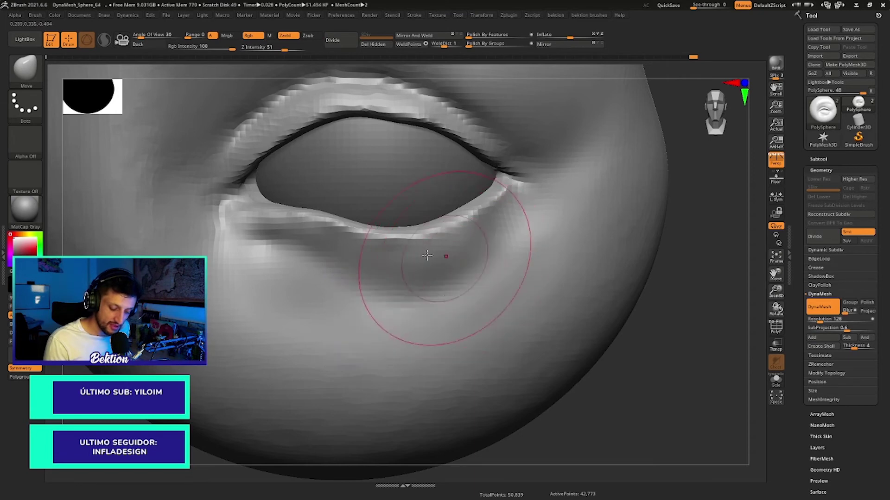
{"action": "mouse_move", "coordinate": [427, 255]}
{"action": "left_mouse_down"}
{"action": "mouse_move", "coordinate": [371, 241]}
{"action": "mouse_move", "coordinate": [455, 233]}
{"action": "mouse_move", "coordinate": [342, 243]}
{"action": "left_mouse_up"}
{"action": "mouse_move", "coordinate": [343, 243]}
{"action": "right_mouse_down"}
{"action": "mouse_move", "coordinate": [345, 298]}
{"action": "mouse_move", "coordinate": [354, 191]}
{"action": "mouse_move", "coordinate": [366, 240]}
{"action": "mouse_move", "coordinate": [408, 295]}
{"action": "right_mouse_up"}
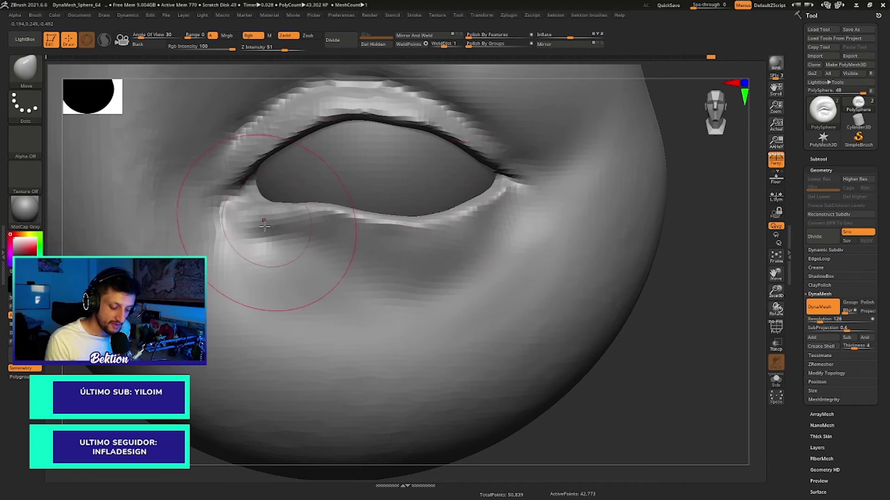
{"action": "key", "text": "space"}
{"action": "left_click_drag", "start_coordinate": [269, 226], "coordinate": [258, 222]}
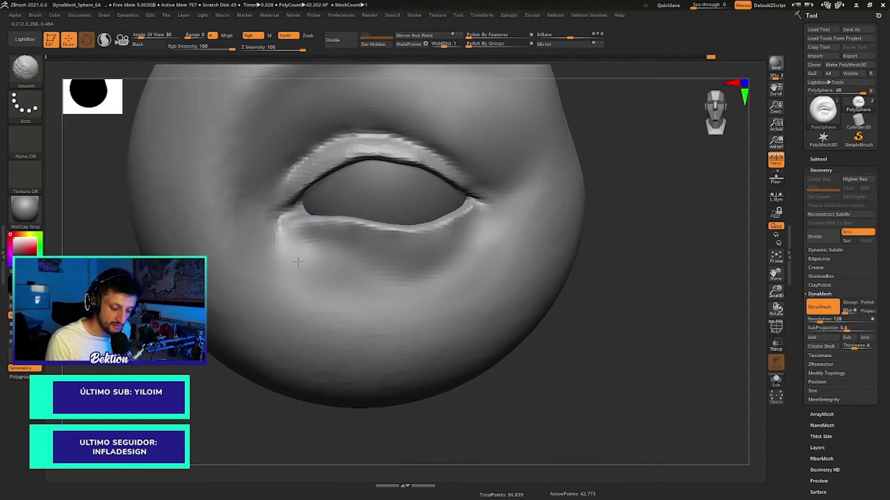
Step: Orbit and zoom around the sphere to review the reshaped under-eye area
{"action": "scroll", "coordinate": [586, 224], "scroll_direction": "down", "scroll_amount": 3}
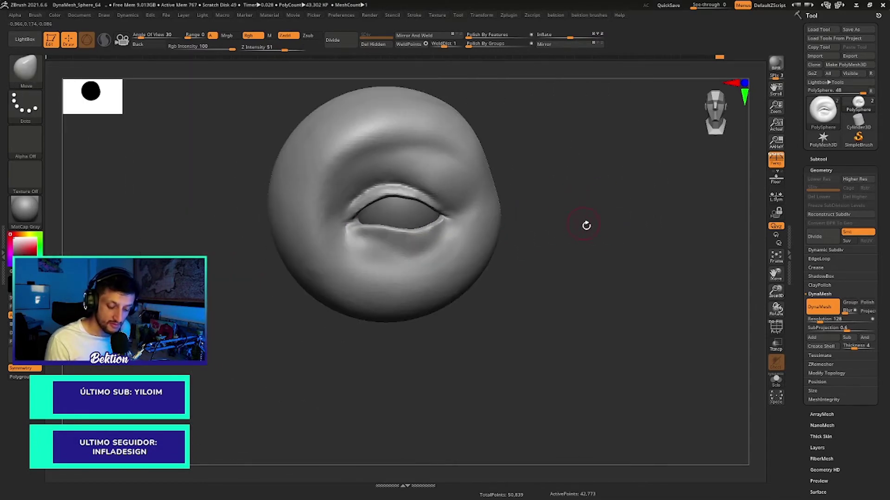
{"action": "left_click_drag", "start_coordinate": [580, 214], "coordinate": [432, 261]}
{"action": "scroll", "coordinate": [432, 260], "scroll_direction": "up", "scroll_amount": 3}
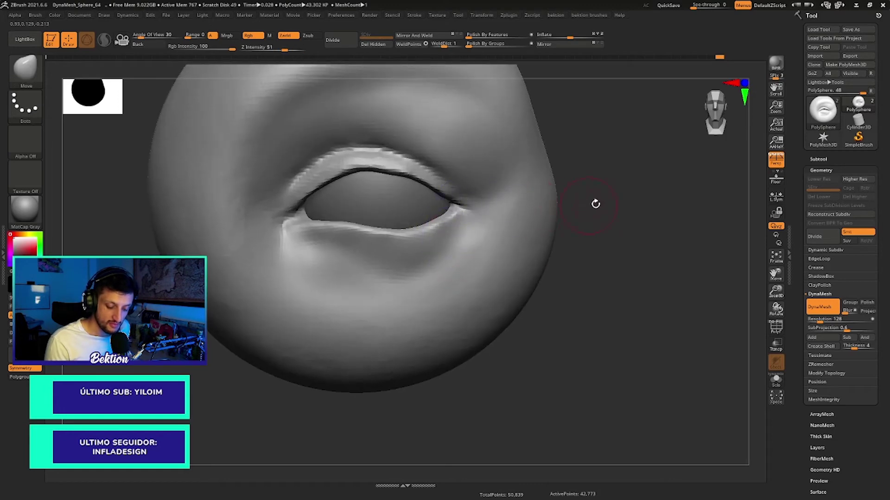
{"action": "scroll", "coordinate": [592, 200], "scroll_direction": "down", "scroll_amount": 3}
{"action": "mouse_move", "coordinate": [590, 201]}
{"action": "left_mouse_down"}
{"action": "mouse_move", "coordinate": [575, 192]}
{"action": "mouse_move", "coordinate": [486, 223]}
{"action": "left_mouse_up"}
{"action": "scroll", "coordinate": [452, 274], "scroll_direction": "up", "scroll_amount": 3}
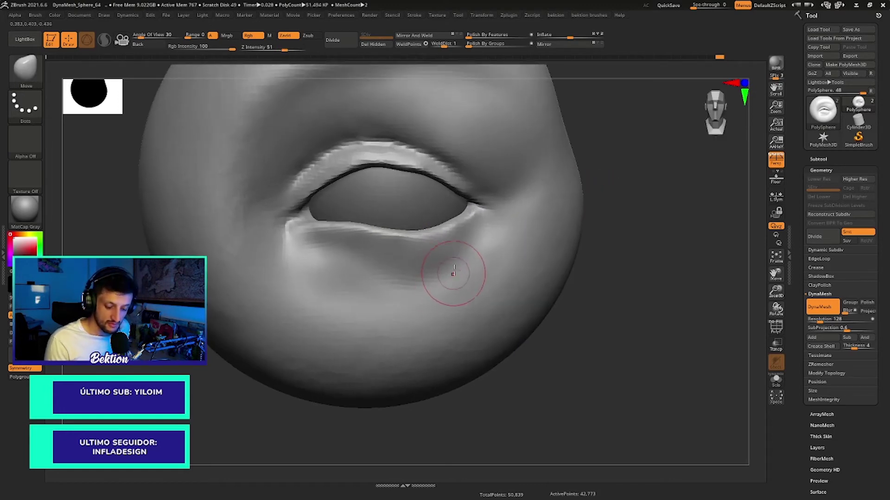
{"action": "scroll", "coordinate": [432, 229], "scroll_direction": "down", "scroll_amount": 4}
{"action": "left_click_drag", "start_coordinate": [432, 229], "coordinate": [548, 196]}
{"action": "scroll", "coordinate": [593, 206], "scroll_direction": "down", "scroll_amount": 2}
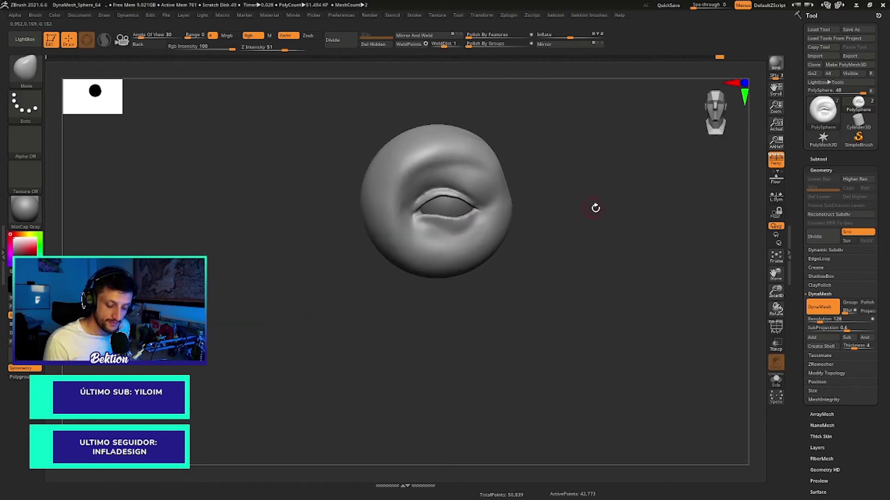
{"action": "scroll", "coordinate": [450, 258], "scroll_direction": "up", "scroll_amount": 3}
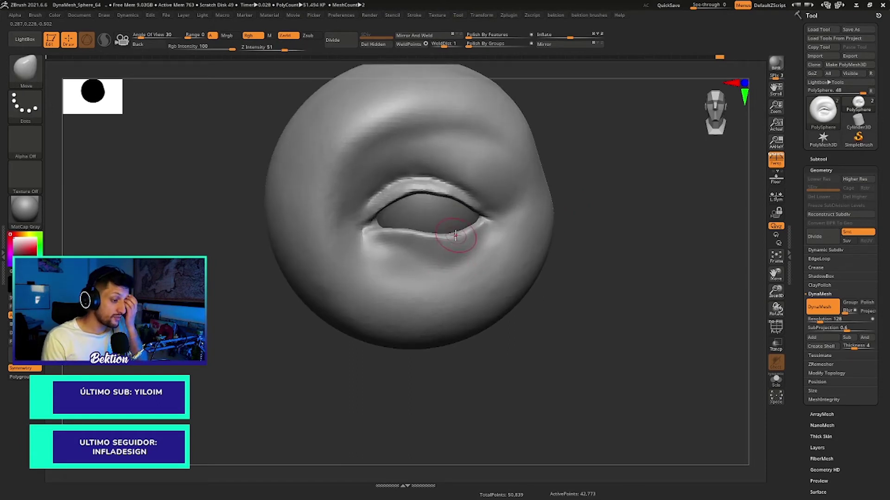
{"action": "scroll", "coordinate": [441, 252], "scroll_direction": "up", "scroll_amount": 2}
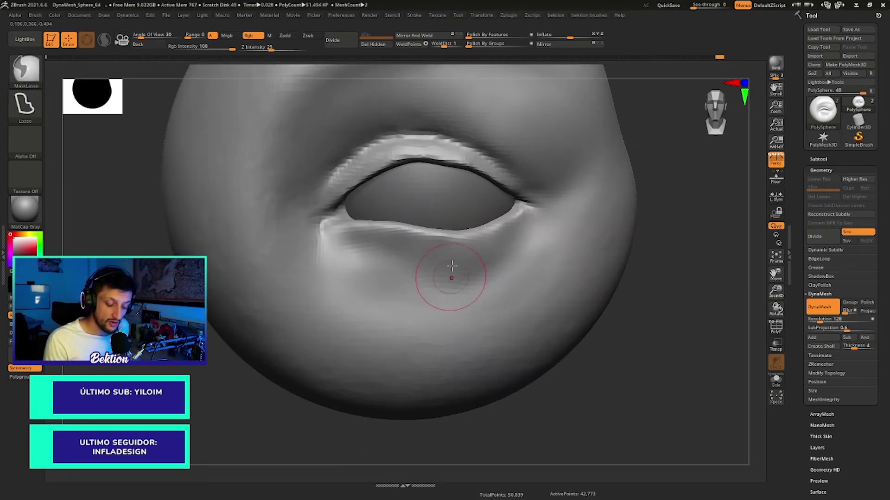
Step: Select the eyeball, show PolyF, and Transpose-rotate it about 90 degrees
{"action": "left_click", "coordinate": [486, 217], "text": "alt"}
{"action": "scroll", "coordinate": [444, 195], "scroll_direction": "down", "scroll_amount": 2}
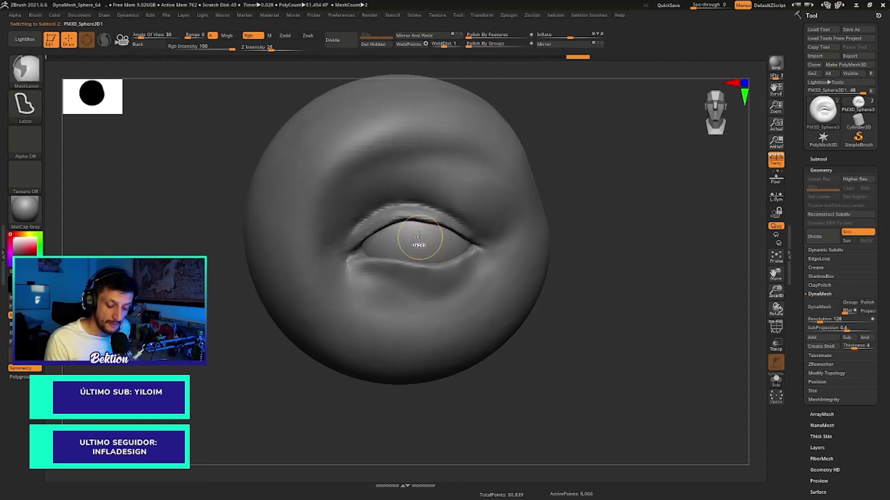
{"action": "scroll", "coordinate": [412, 242], "scroll_direction": "up", "scroll_amount": 3}
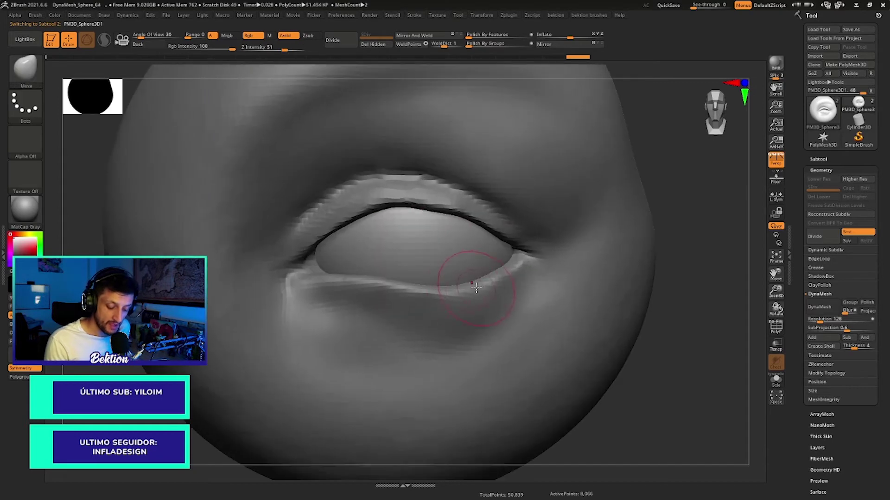
{"action": "left_click", "coordinate": [776, 328]}
{"action": "mouse_move", "coordinate": [672, 361]}
{"action": "left_mouse_down"}
{"action": "mouse_move", "coordinate": [600, 338]}
{"action": "mouse_move", "coordinate": [491, 233]}
{"action": "left_mouse_up"}
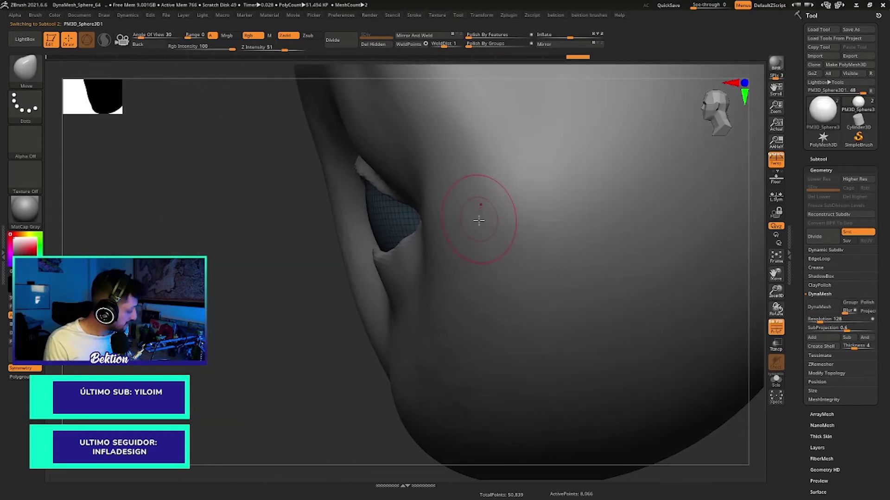
{"action": "key", "text": "r"}
{"action": "mouse_move", "coordinate": [479, 149]}
{"action": "left_mouse_down"}
{"action": "mouse_move", "coordinate": [463, 160]}
{"action": "mouse_move", "coordinate": [445, 214]}
{"action": "left_mouse_up"}
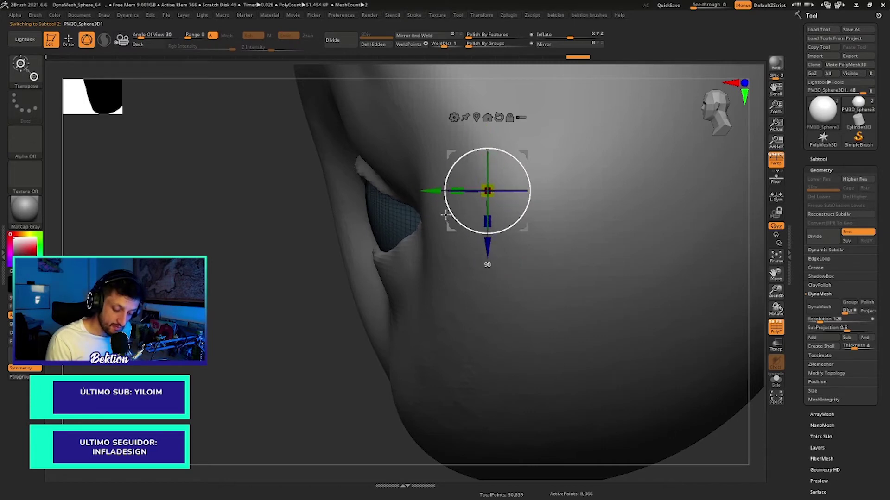
{"action": "mouse_move", "coordinate": [290, 270]}
{"action": "left_mouse_down"}
{"action": "mouse_move", "coordinate": [504, 217]}
{"action": "mouse_move", "coordinate": [393, 226]}
{"action": "left_mouse_up"}
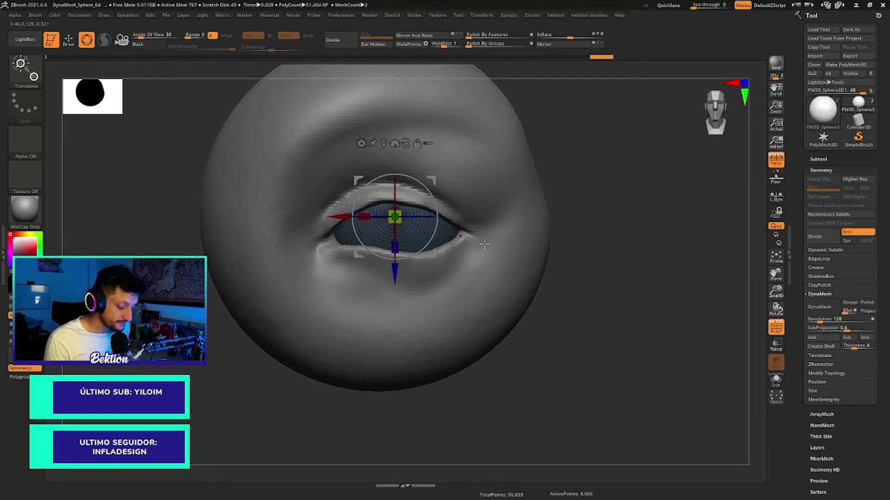
Step: Subdivide the eyeball once to SDiv 2 and reframe the view
{"action": "key", "text": "ctrl+d"}
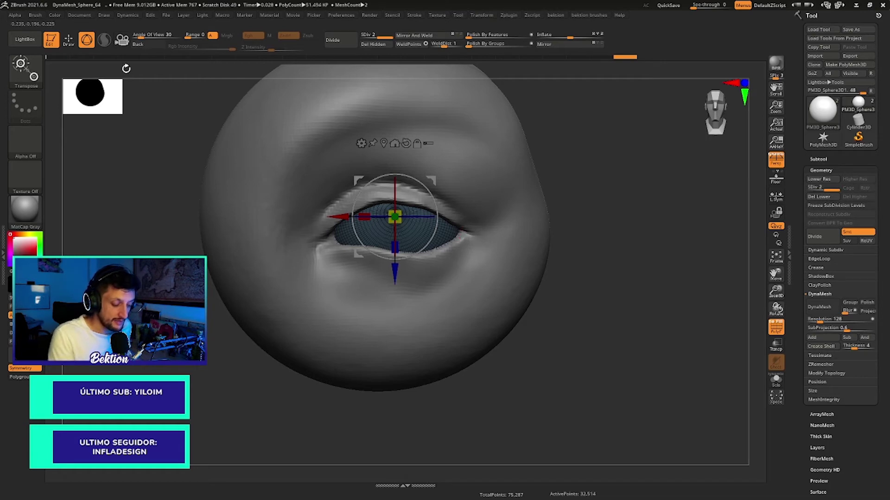
{"action": "key", "text": "q"}
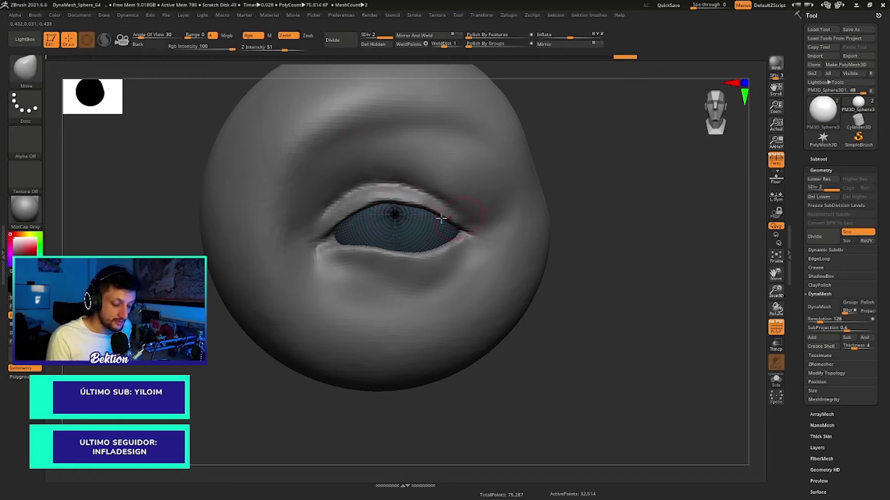
{"action": "right_click_drag", "start_coordinate": [441, 218], "coordinate": [416, 262], "text": "alt"}
Step: Hide PolyF, subdivide the eyeball to SDiv 3 (about 173K polys), and reopen the brush library
{"action": "left_click", "coordinate": [774, 326]}
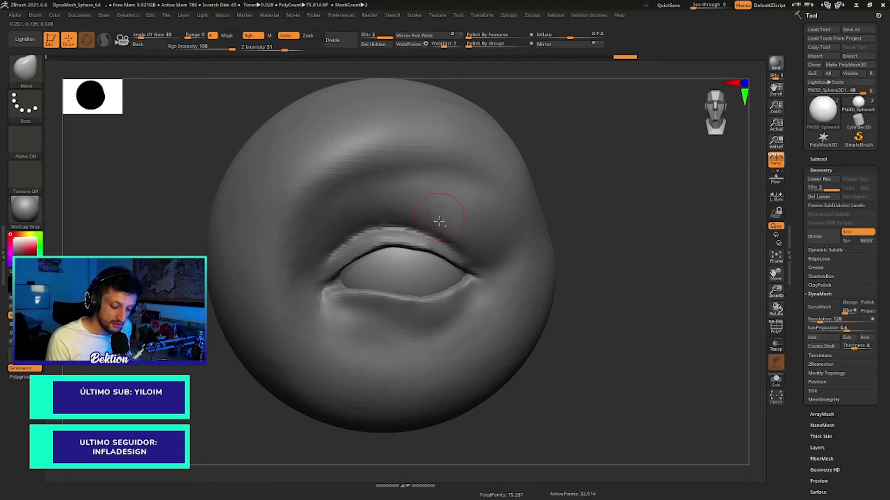
{"action": "right_click_drag", "start_coordinate": [439, 222], "coordinate": [378, 328], "text": "ctrl"}
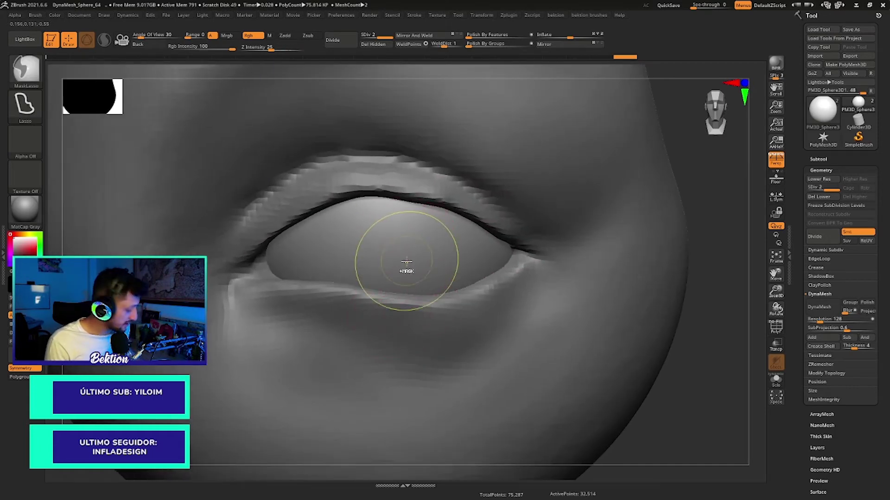
{"action": "key", "text": "ctrl+d"}
{"action": "key", "text": "b"}
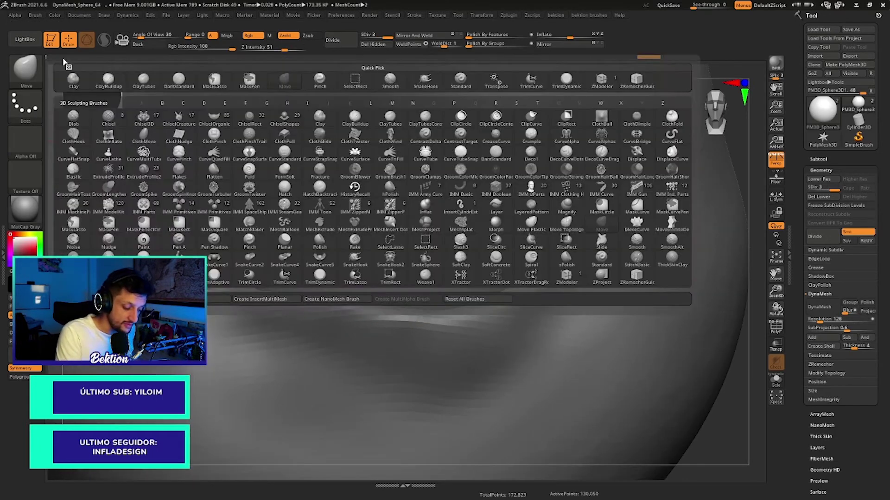
{"action": "left_click", "coordinate": [384, 247]}
{"action": "scroll", "coordinate": [375, 195], "scroll_direction": "down", "scroll_amount": 2}
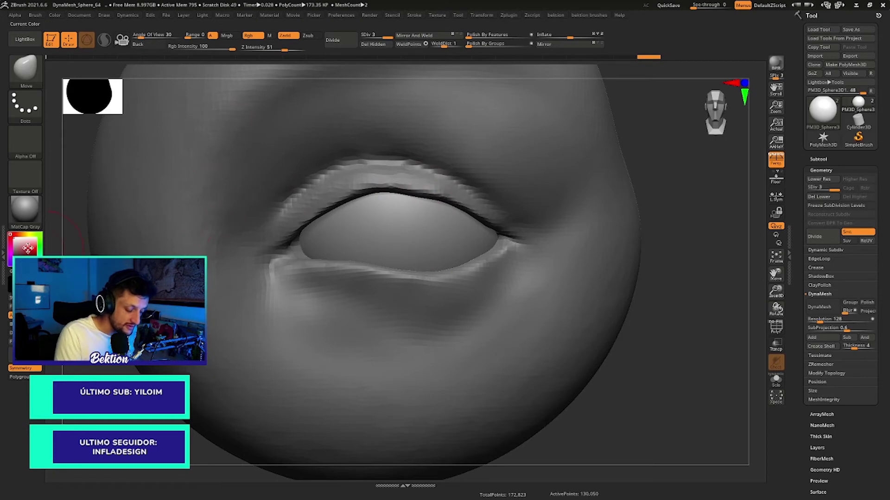
{"action": "left_click", "coordinate": [23, 76]}
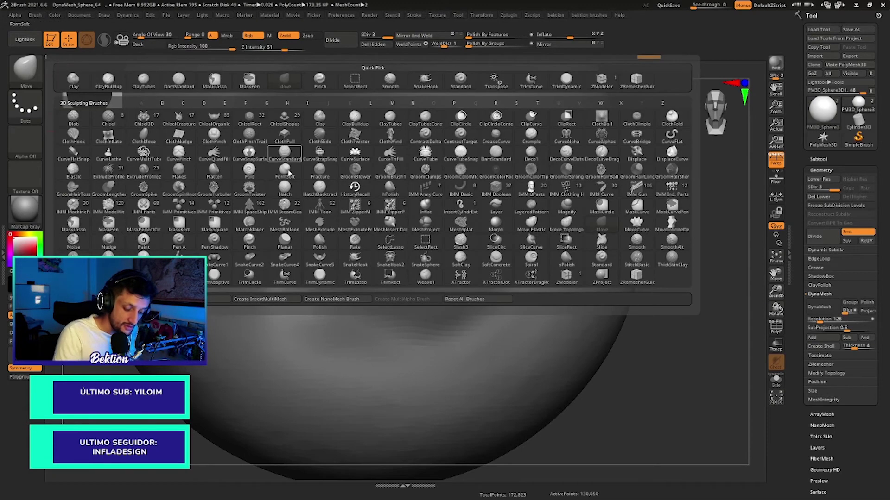
Step: Choose the Paint brush and invert the mask so only the eyeball stays exposed
{"action": "left_click", "coordinate": [143, 242]}
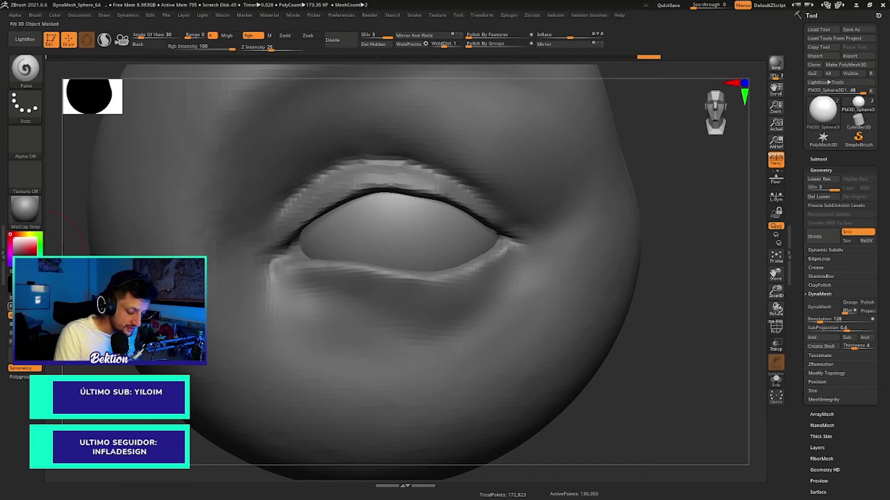
{"action": "scroll", "coordinate": [267, 218], "scroll_direction": "up", "scroll_amount": 2}
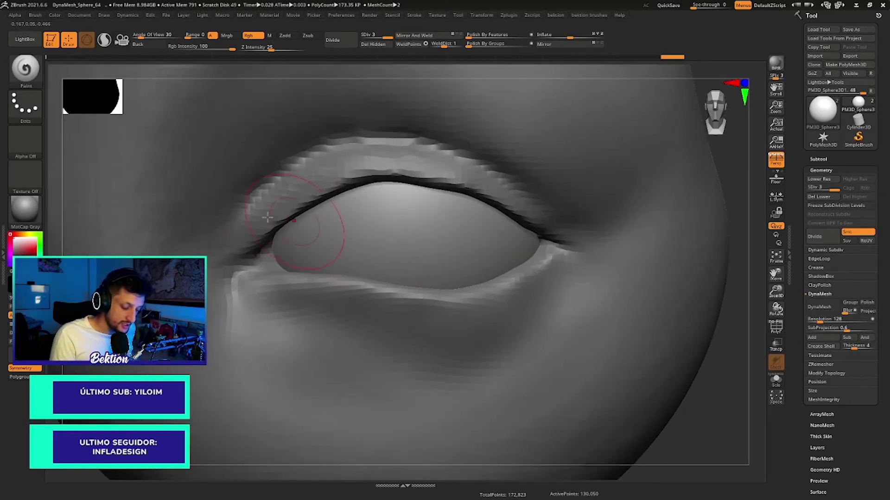
{"action": "scroll", "coordinate": [406, 235], "scroll_direction": "down", "scroll_amount": 2}
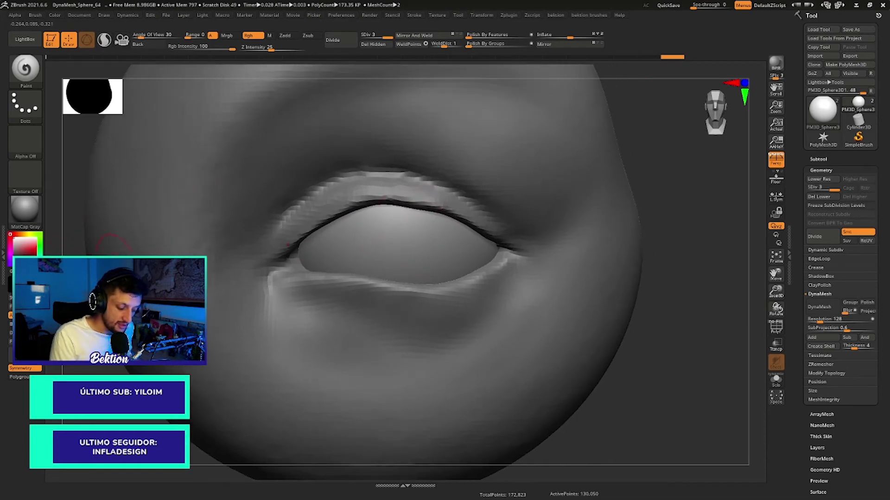
{"action": "left_click_drag", "start_coordinate": [364, 240], "coordinate": [445, 246]}
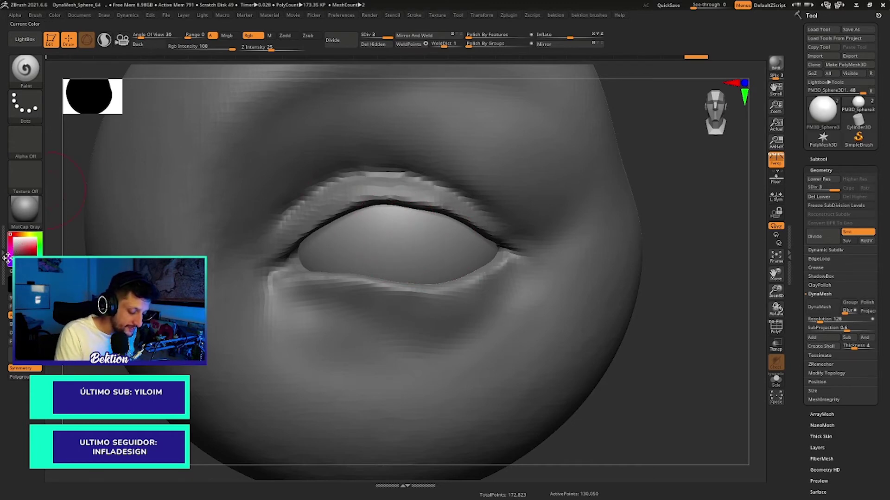
{"action": "key", "text": "ctrl+i"}
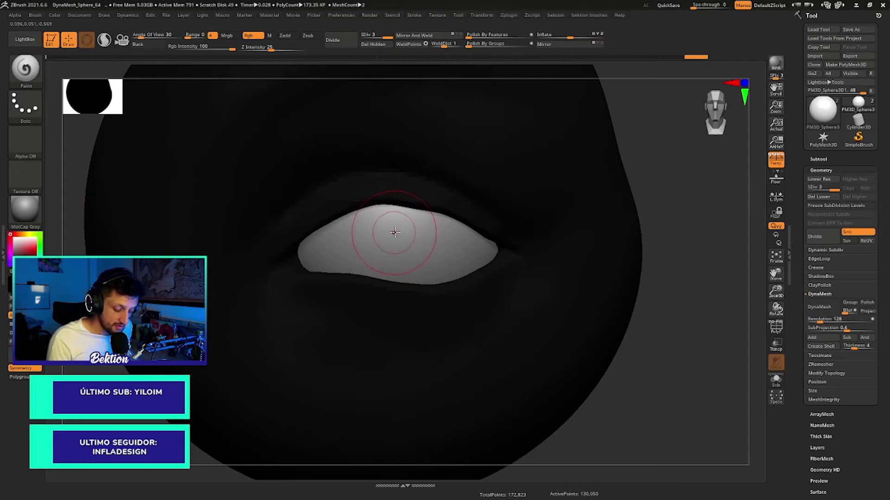
Step: Paint a dark round iris at the eyeball's centre, redoing the first attempt
{"action": "mouse_move", "coordinate": [394, 232]}
{"action": "left_mouse_down", "text": "ctrl"}
{"action": "mouse_move", "coordinate": [408, 250]}
{"action": "mouse_move", "coordinate": [385, 225]}
{"action": "left_mouse_up", "text": "ctrl"}
{"action": "key", "text": "ctrl+z"}
{"action": "key", "text": "space"}
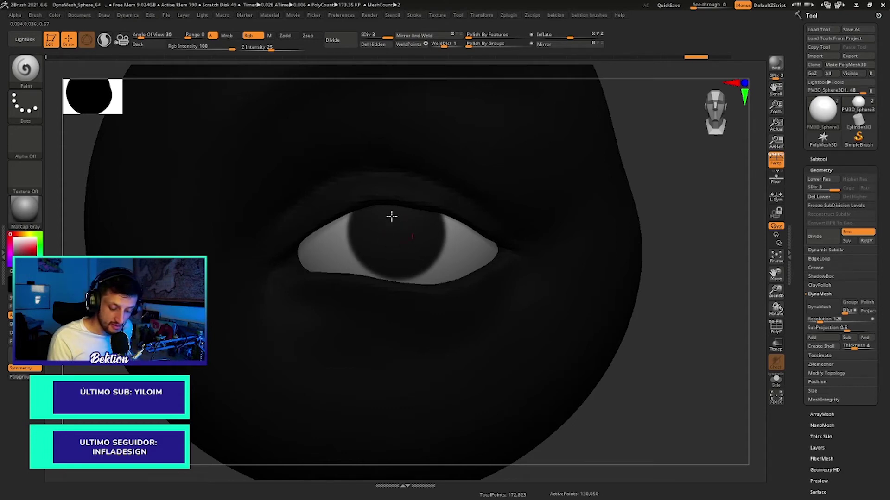
{"action": "key", "text": "ctrl+z"}
{"action": "key", "text": "ctrl+z"}
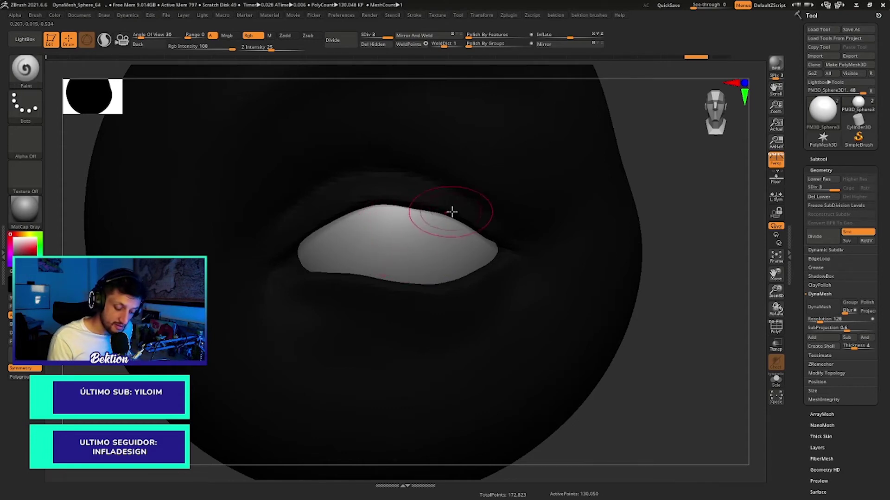
{"action": "left_click", "coordinate": [776, 327]}
{"action": "left_click", "coordinate": [776, 327]}
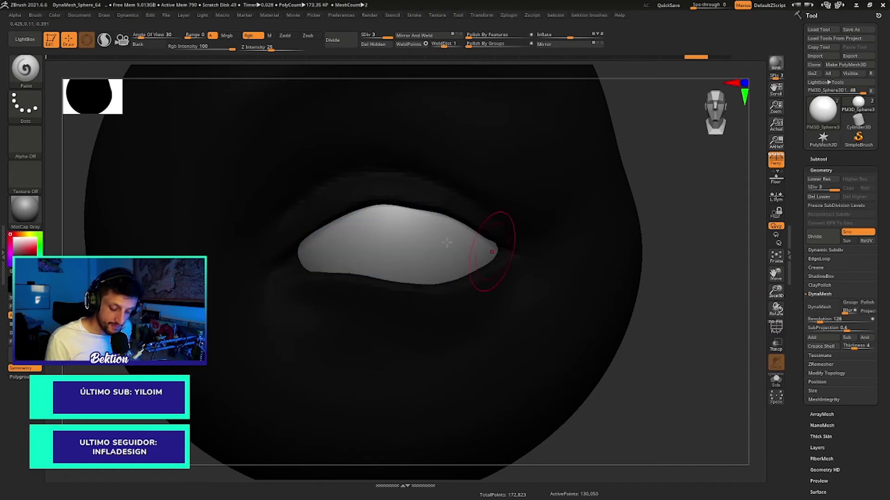
{"action": "left_click_drag", "start_coordinate": [399, 223], "coordinate": [384, 220]}
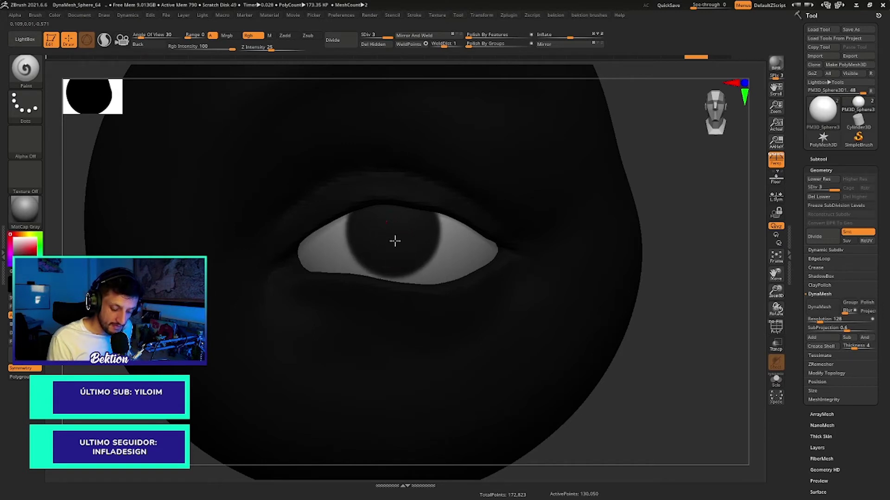
{"action": "right_click_drag", "start_coordinate": [392, 243], "coordinate": [492, 303], "text": "ctrl"}
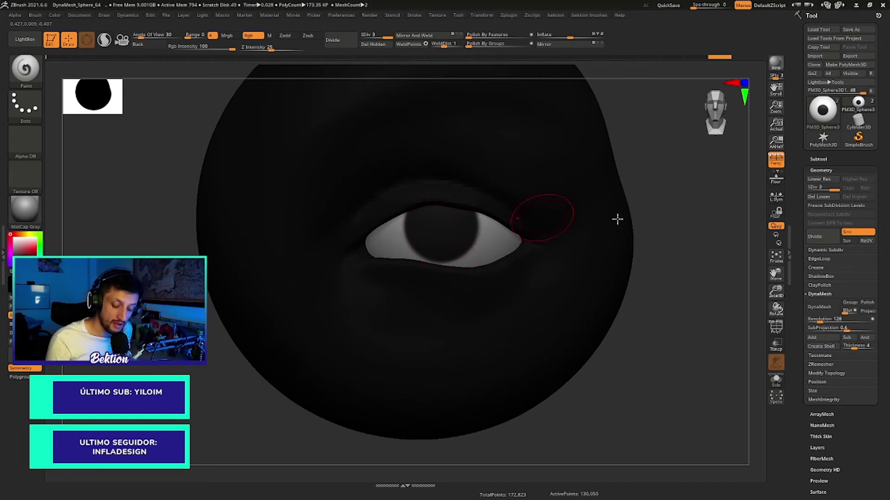
Step: Toggle Solo on and off on the eyeball, then zoom out to see more of the head
{"action": "left_click", "coordinate": [772, 386]}
{"action": "left_click", "coordinate": [771, 387]}
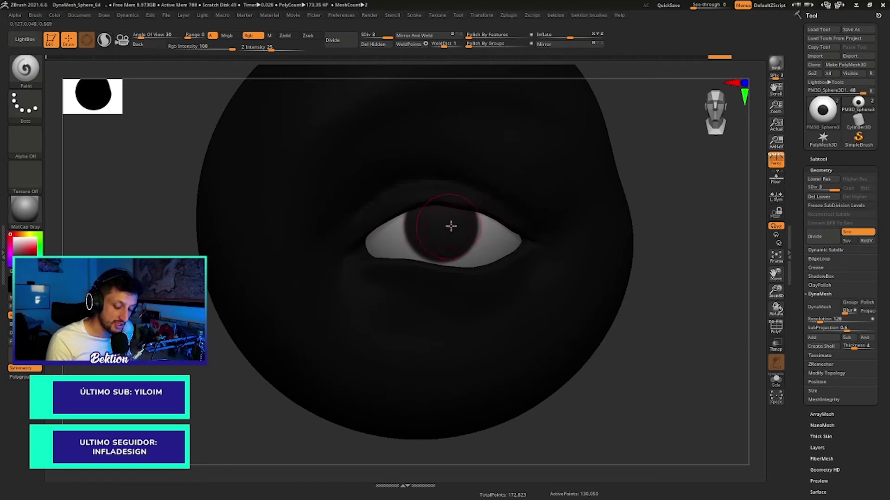
{"action": "right_click_drag", "start_coordinate": [492, 199], "coordinate": [429, 264], "text": "ctrl"}
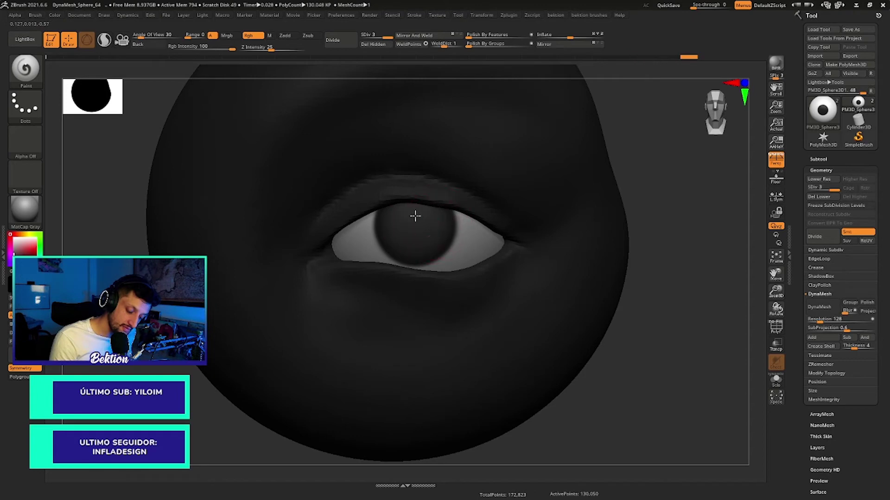
Step: Choose a light grey paint colour and test a stroke around the iris rim
{"action": "left_click", "coordinate": [16, 250]}
{"action": "key", "text": "space"}
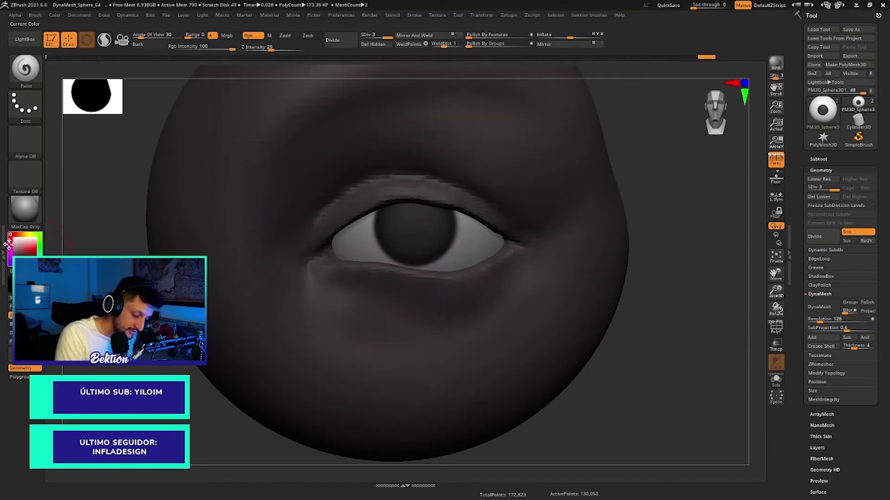
{"action": "left_click_drag", "start_coordinate": [16, 248], "coordinate": [417, 239]}
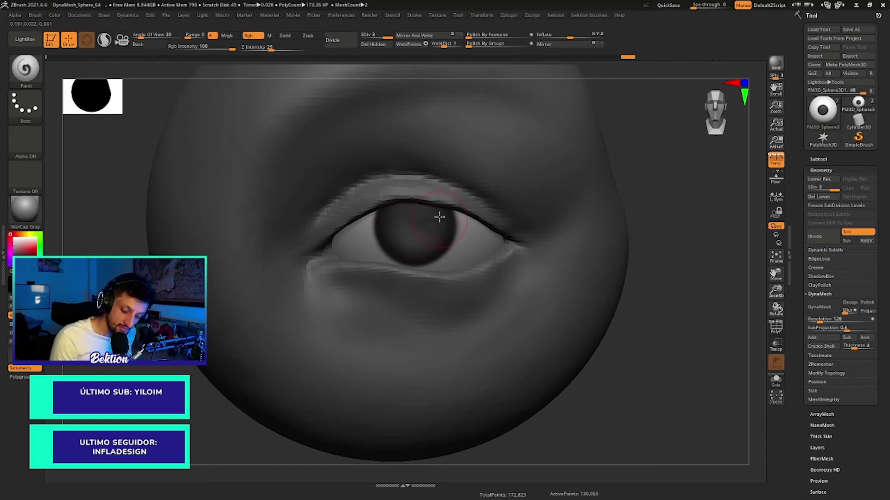
{"action": "mouse_move", "coordinate": [399, 221]}
{"action": "left_mouse_down"}
{"action": "mouse_move", "coordinate": [419, 226]}
{"action": "mouse_move", "coordinate": [413, 246]}
{"action": "left_mouse_up"}
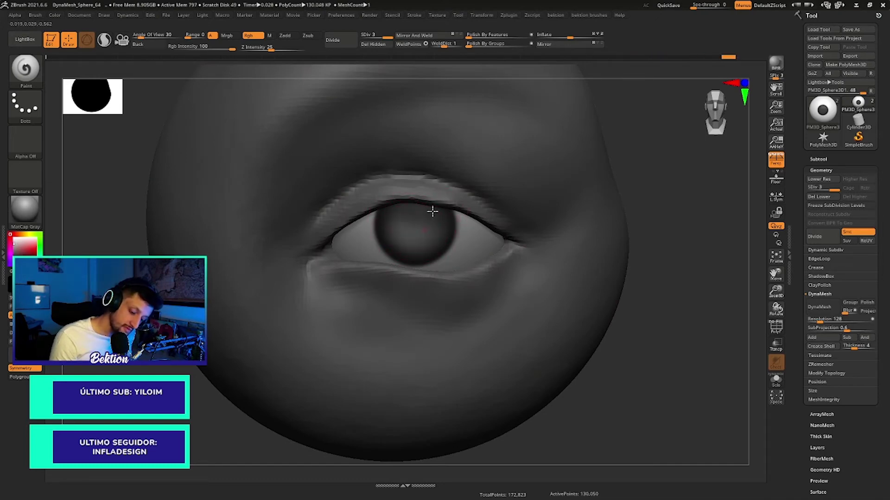
{"action": "key", "text": "ctrl+z"}
{"action": "key", "text": "ctrl+z"}
{"action": "key", "text": "ctrl+z"}
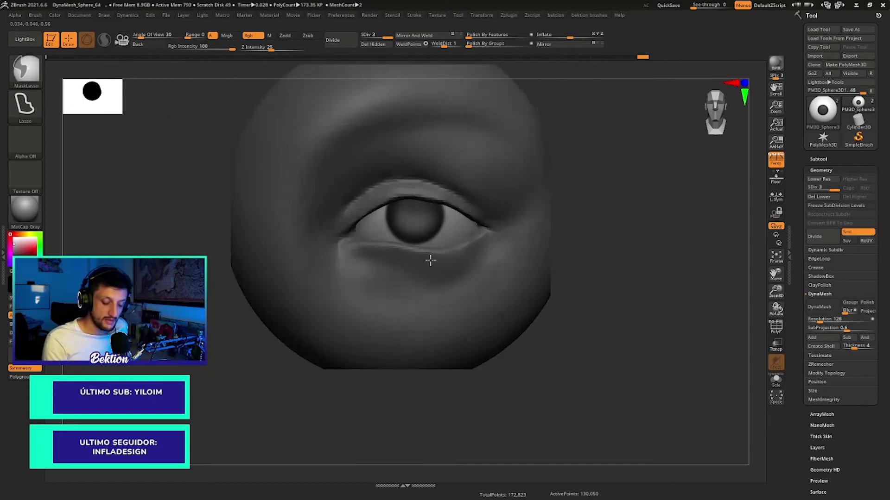
{"action": "key", "text": "ctrl+shift+z"}
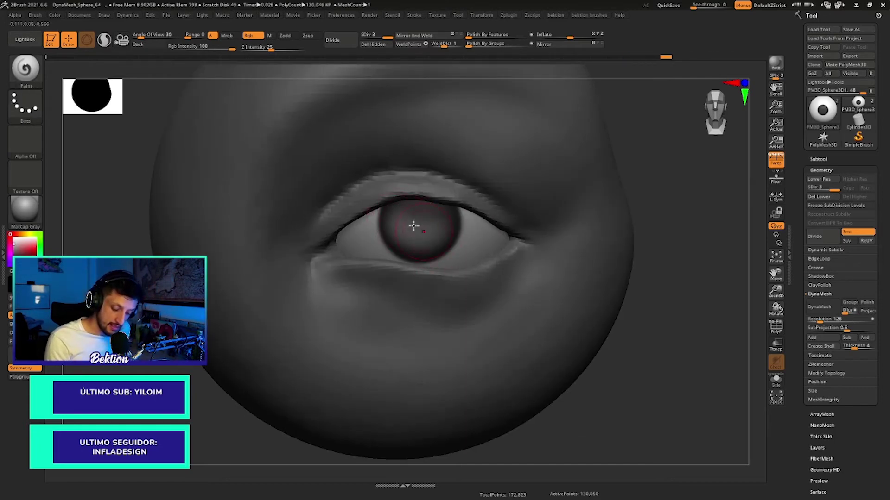
Step: Test more iris colour strokes, undo them, and reframe the view on the eye
{"action": "mouse_move", "coordinate": [414, 226]}
{"action": "left_mouse_down"}
{"action": "mouse_move", "coordinate": [448, 227]}
{"action": "mouse_move", "coordinate": [402, 230]}
{"action": "mouse_move", "coordinate": [425, 250]}
{"action": "left_mouse_up"}
{"action": "key", "text": "ctrl+z"}
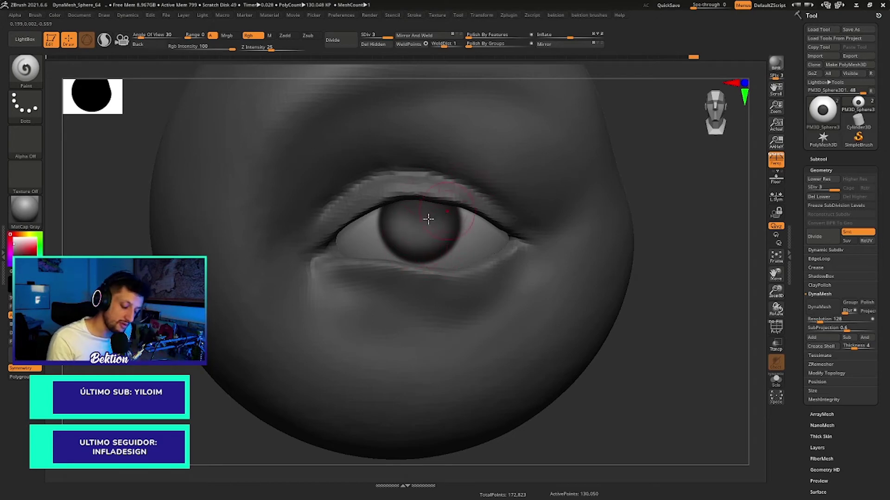
{"action": "left_click_drag", "start_coordinate": [398, 230], "coordinate": [424, 251]}
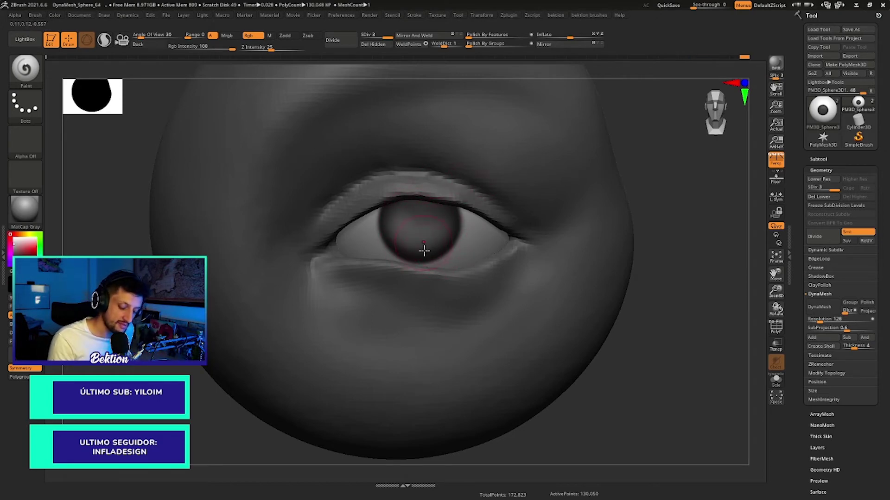
{"action": "key", "text": "ctrl+z"}
{"action": "key", "text": "ctrl+z"}
{"action": "key", "text": "ctrl+z"}
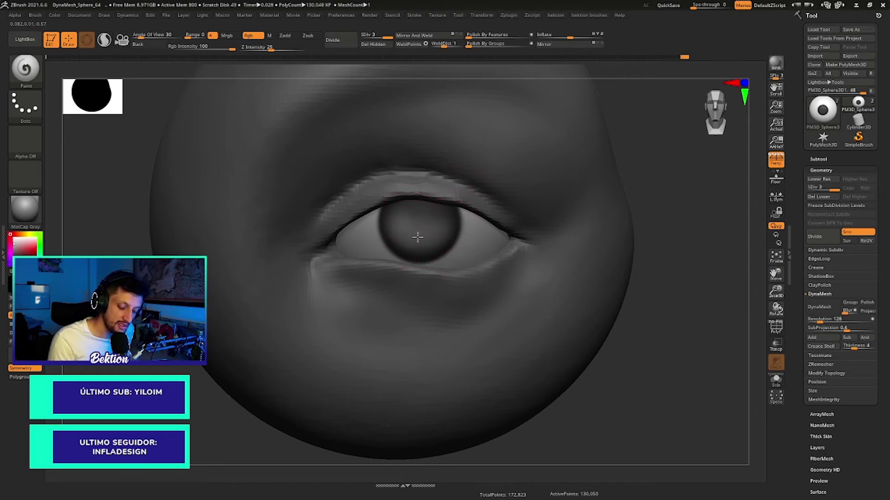
{"action": "key", "text": "f"}
{"action": "right_click_drag", "start_coordinate": [463, 208], "coordinate": [375, 199], "text": "alt"}
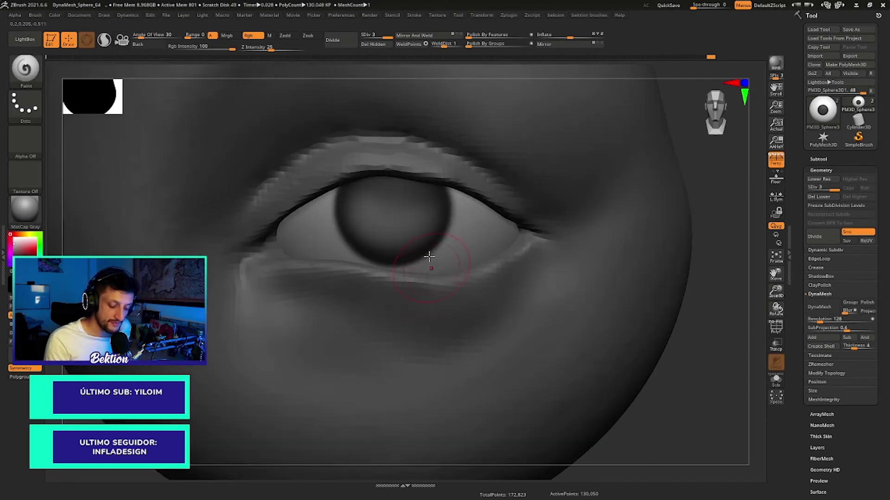
{"action": "right_click_drag", "start_coordinate": [423, 230], "coordinate": [403, 225], "text": "ctrl"}
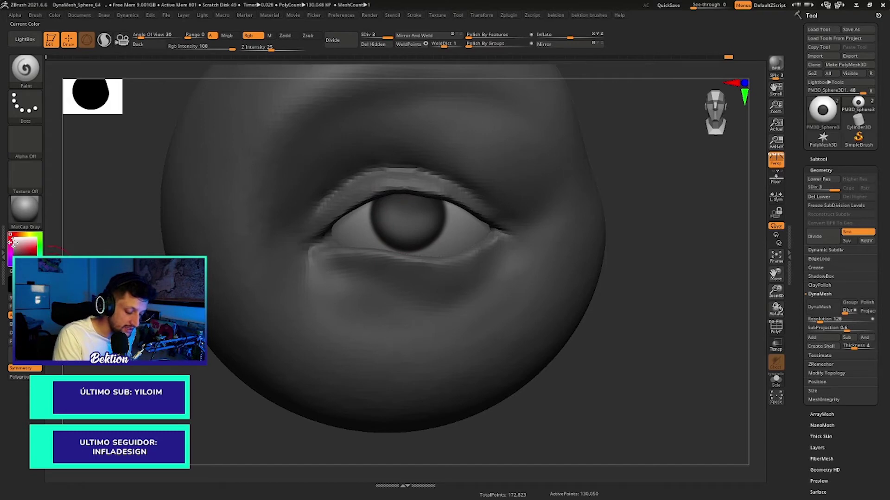
Step: Redo the undone strokes to restore the grey mottled paint on the iris
{"action": "right_click_drag", "start_coordinate": [397, 234], "coordinate": [417, 235], "text": "ctrl"}
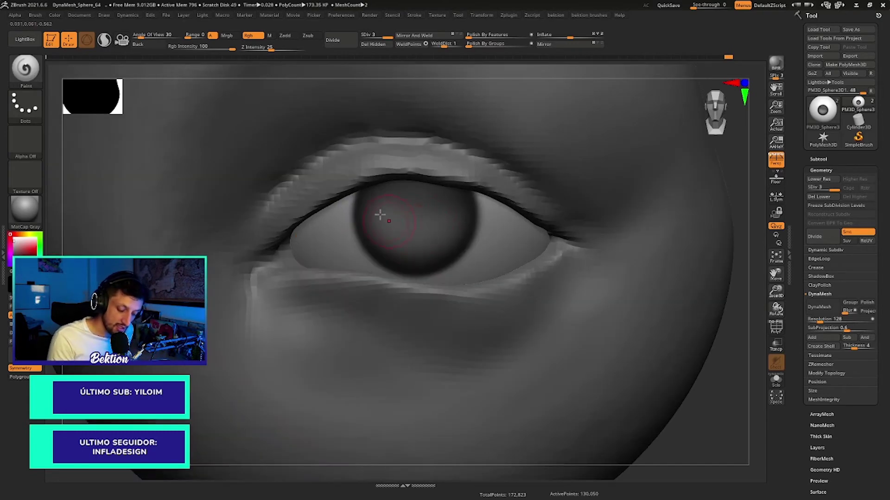
{"action": "key", "text": "ctrl+z"}
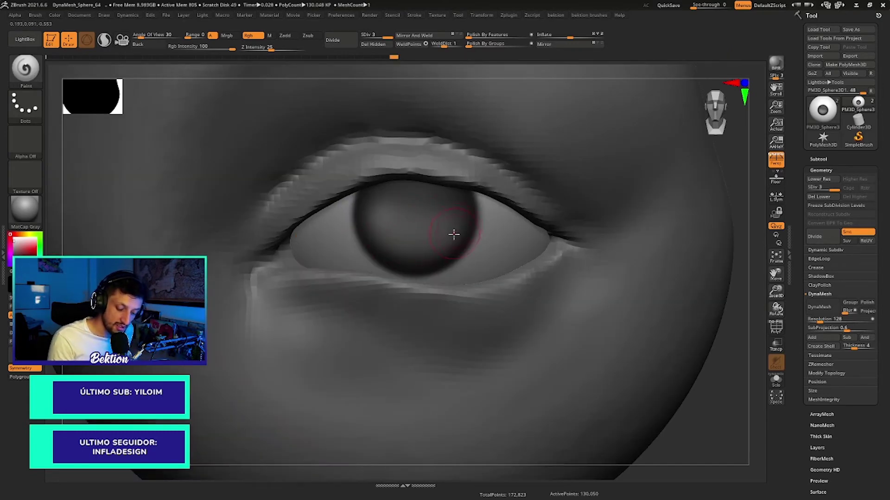
{"action": "key", "text": "ctrl+shift+z"}
{"action": "right_click", "coordinate": [453, 234]}
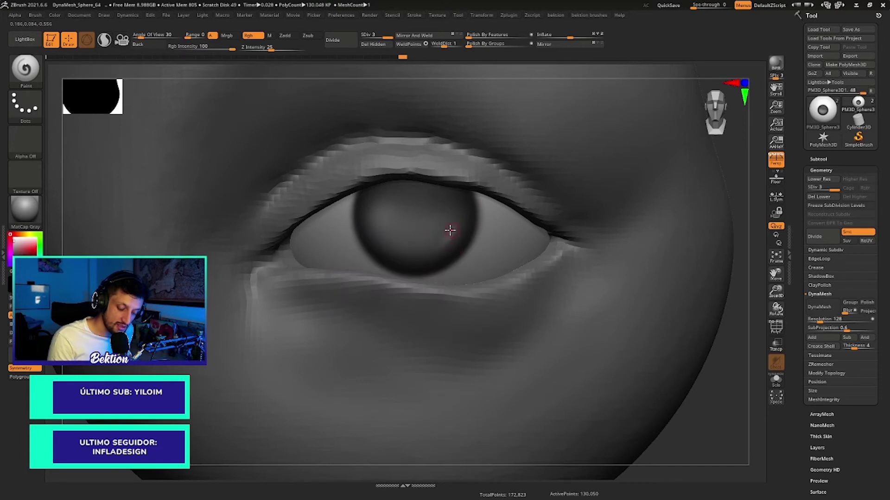
{"action": "key", "text": "ctrl+shift+z"}
{"action": "right_click", "coordinate": [453, 233]}
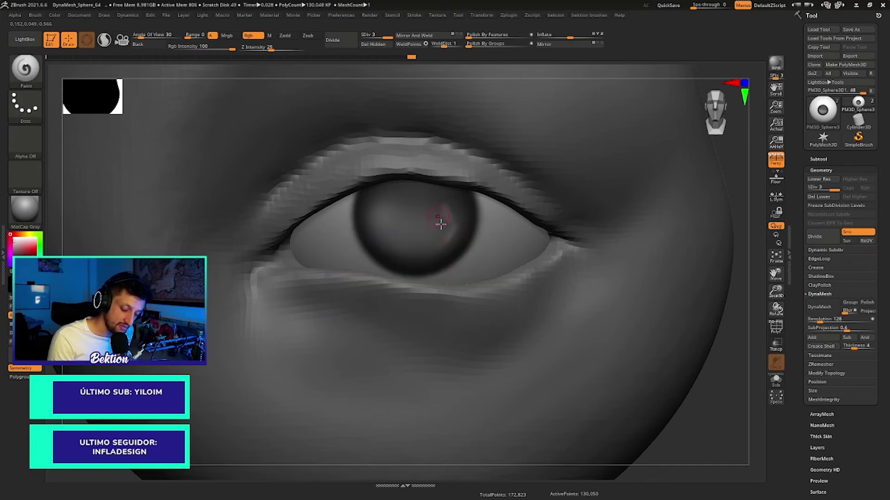
{"action": "key", "text": "ctrl+shift+z"}
Step: Redo the remaining strokes to bring back the red marks on the iris
{"action": "key", "text": "ctrl+shift+z"}
{"action": "key", "text": "ctrl+shift+z"}
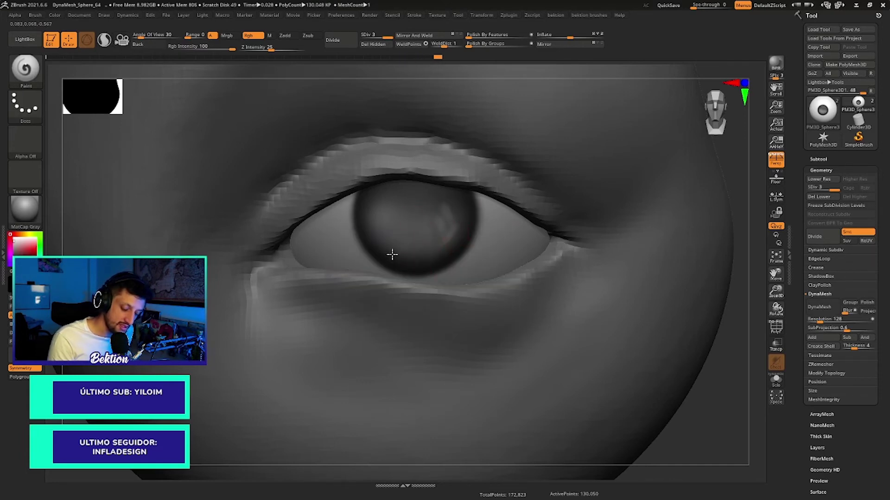
{"action": "key", "text": "ctrl+shift+z"}
{"action": "key", "text": "ctrl+shift+z"}
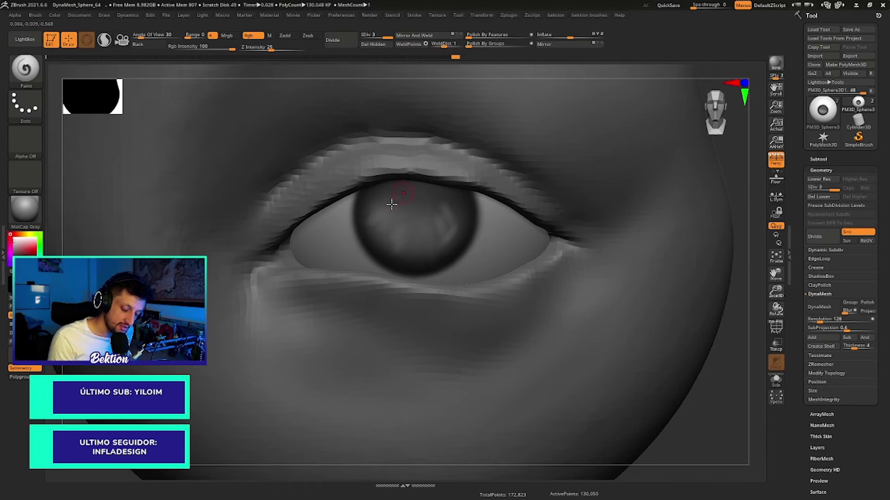
{"action": "key", "text": "ctrl+shift+z"}
{"action": "key", "text": "ctrl+shift+z"}
{"action": "key", "text": "ctrl+shift+z"}
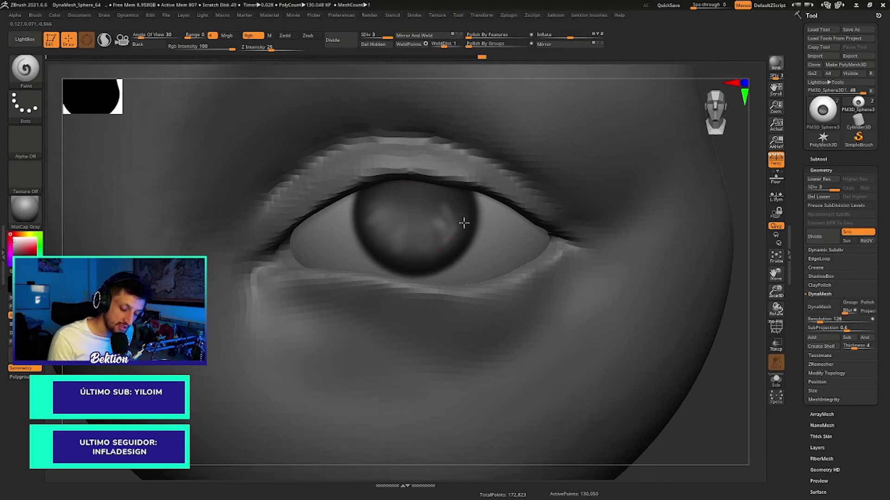
{"action": "key", "text": "ctrl+shift+z"}
{"action": "key", "text": "ctrl+shift+z"}
{"action": "key", "text": "ctrl+shift+z"}
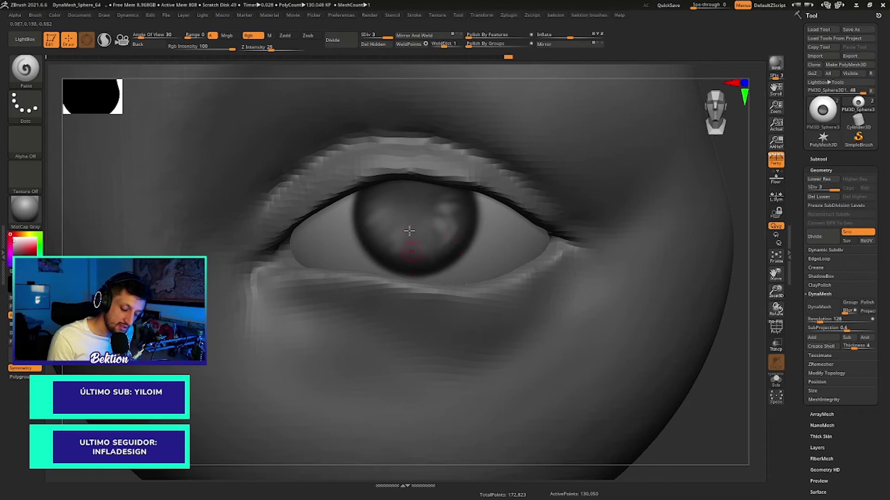
{"action": "key", "text": "ctrl+shift+z"}
{"action": "key", "text": "ctrl+shift+z"}
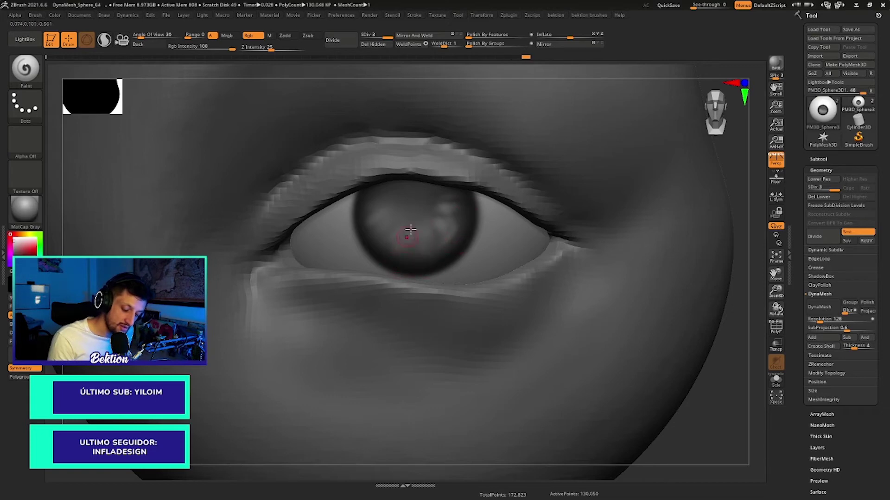
{"action": "key", "text": "ctrl+shift+z"}
{"action": "key", "text": "ctrl+shift+z"}
{"action": "key", "text": "ctrl+shift+z"}
{"action": "key", "text": "ctrl+shift+z"}
{"action": "key", "text": "ctrl+shift+z"}
{"action": "key", "text": "ctrl+shift+z"}
{"action": "key", "text": "ctrl+shift+z"}
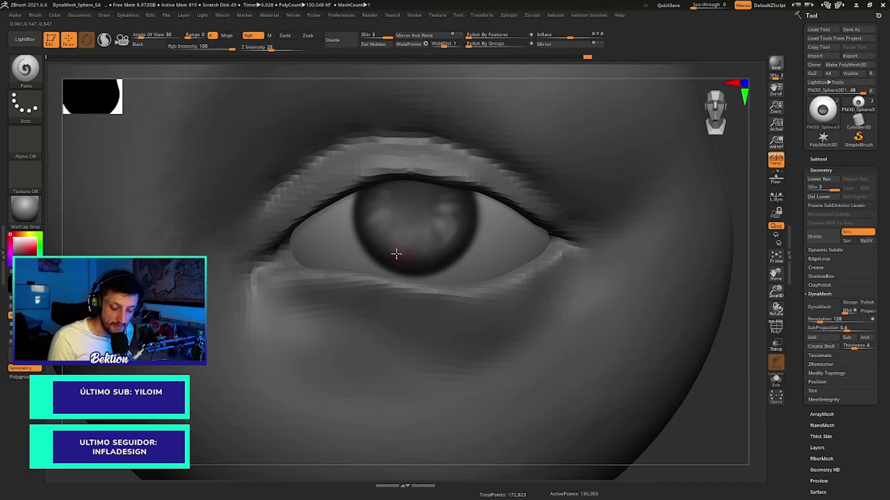
{"action": "key", "text": "ctrl+shift+z"}
{"action": "key", "text": "ctrl+shift+z"}
{"action": "key", "text": "ctrl+shift+z"}
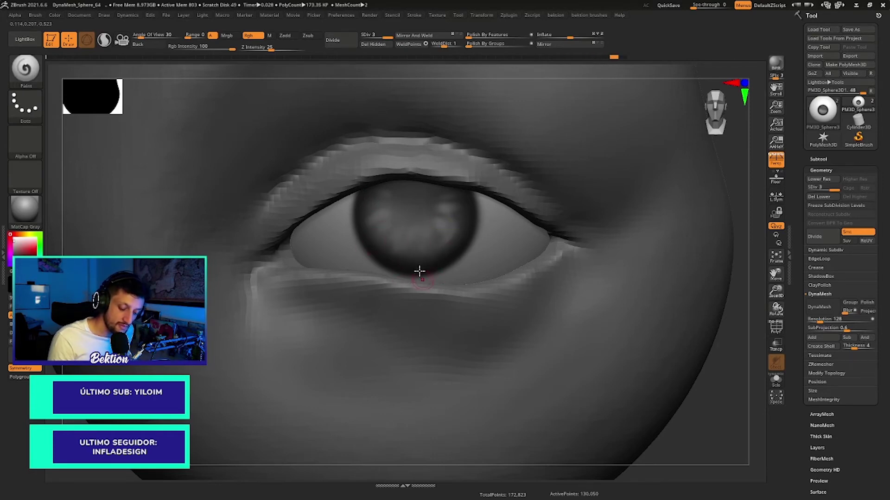
{"action": "key", "text": "ctrl+shift+z"}
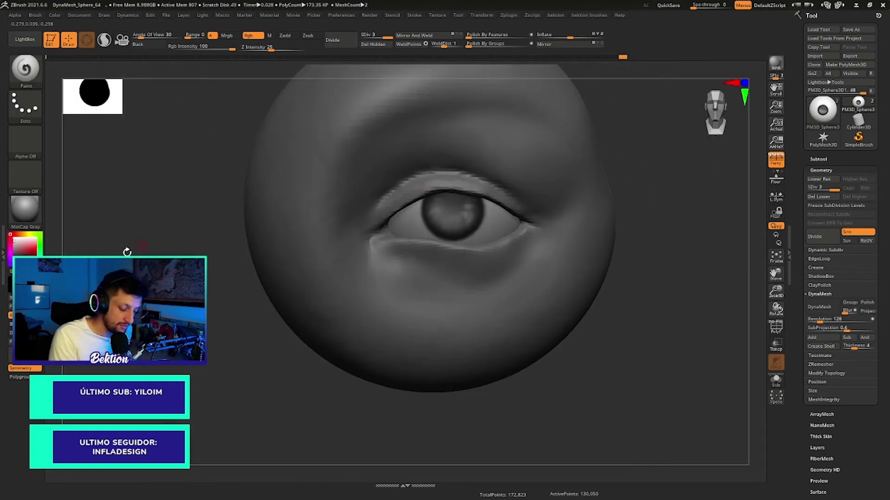
Step: Mask the head so only the eyeball stays paintable, and isolate the eyeball with Solo
{"action": "key", "text": "ctrl+a"}
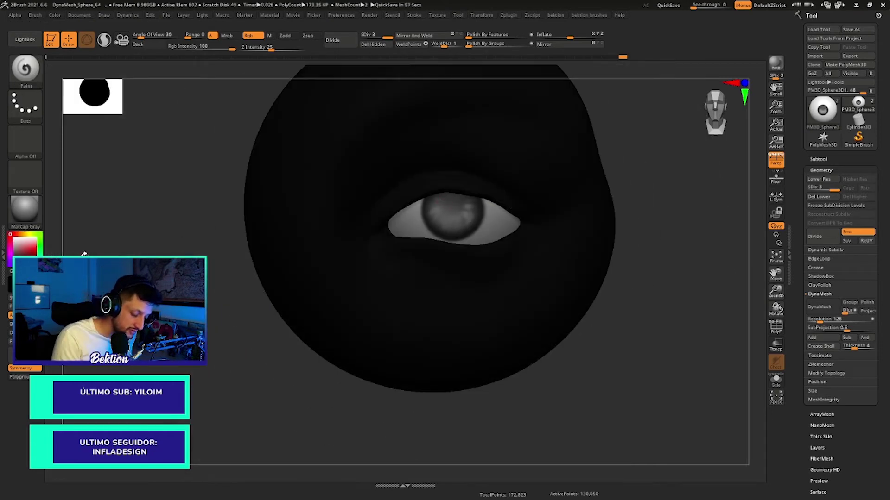
{"action": "scroll", "coordinate": [451, 220], "scroll_direction": "up", "scroll_amount": 3}
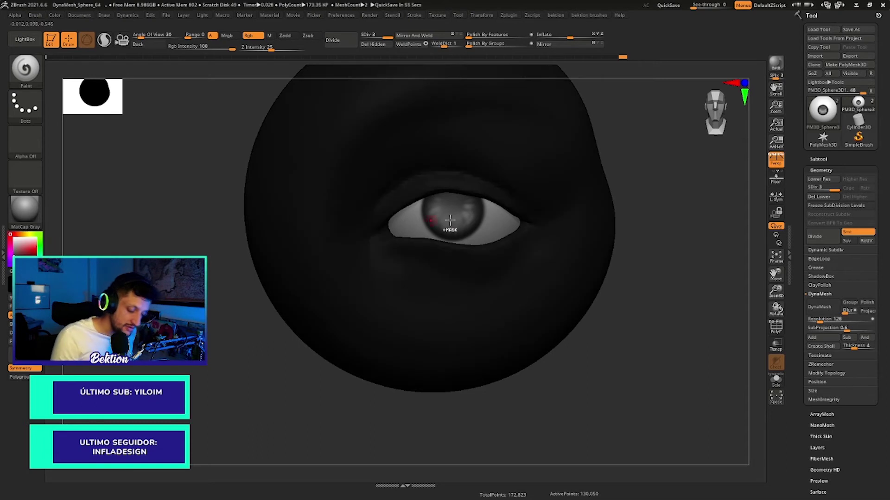
{"action": "scroll", "coordinate": [456, 223], "scroll_direction": "up", "scroll_amount": 3}
{"action": "key", "text": "space"}
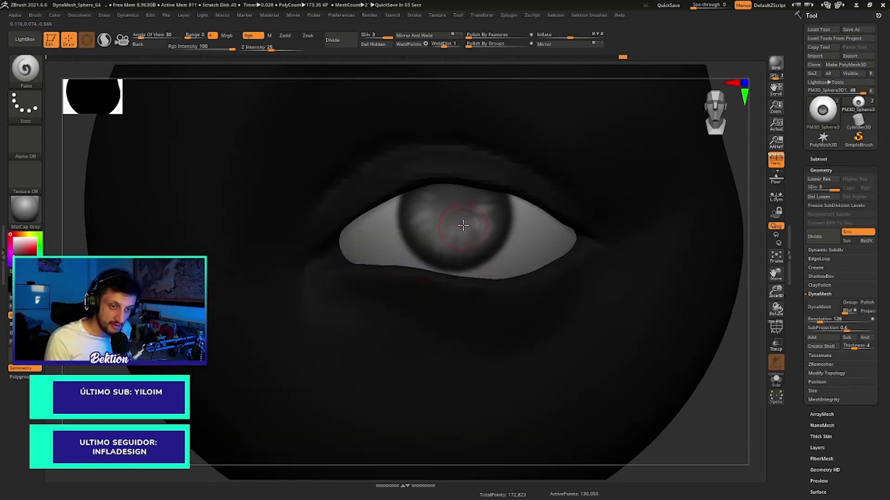
{"action": "key", "text": "ctrl+shift+s"}
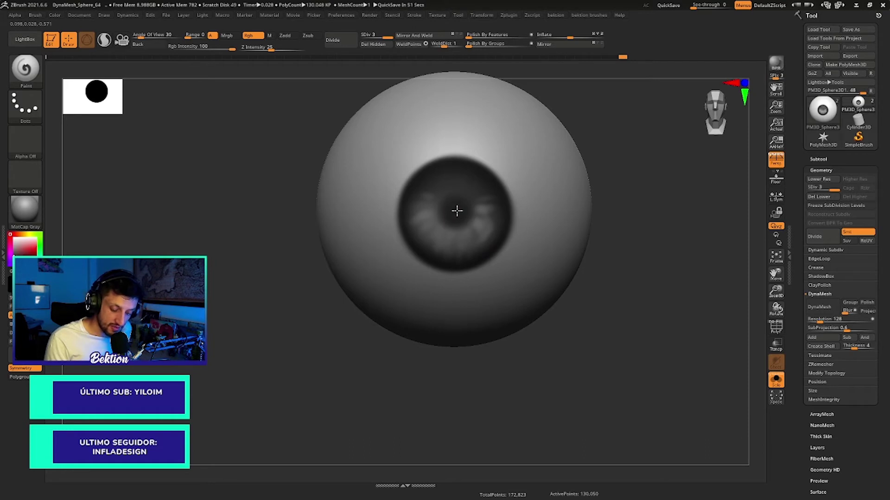
{"action": "key", "text": "space"}
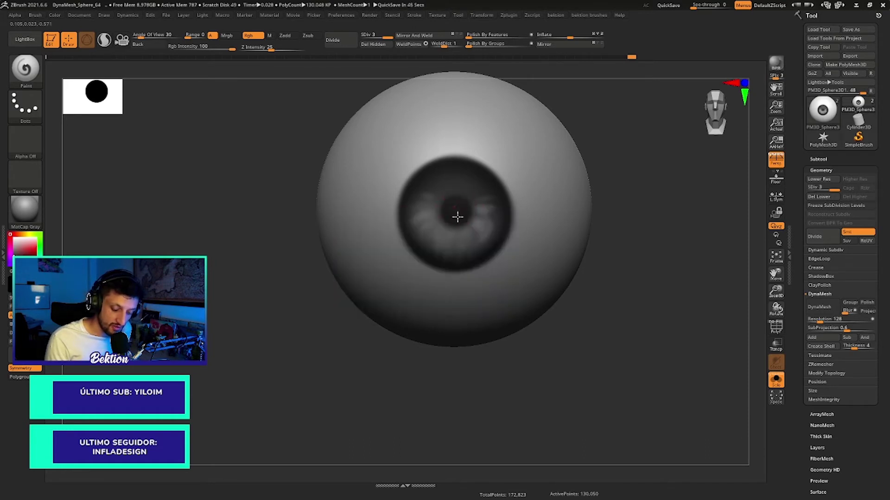
Step: Turn Solo off to show the face mesh, then zoom back in on the eye
{"action": "left_click", "coordinate": [776, 380]}
{"action": "scroll", "coordinate": [477, 182], "scroll_direction": "down", "scroll_amount": 5}
{"action": "scroll", "coordinate": [496, 213], "scroll_direction": "down", "scroll_amount": 3}
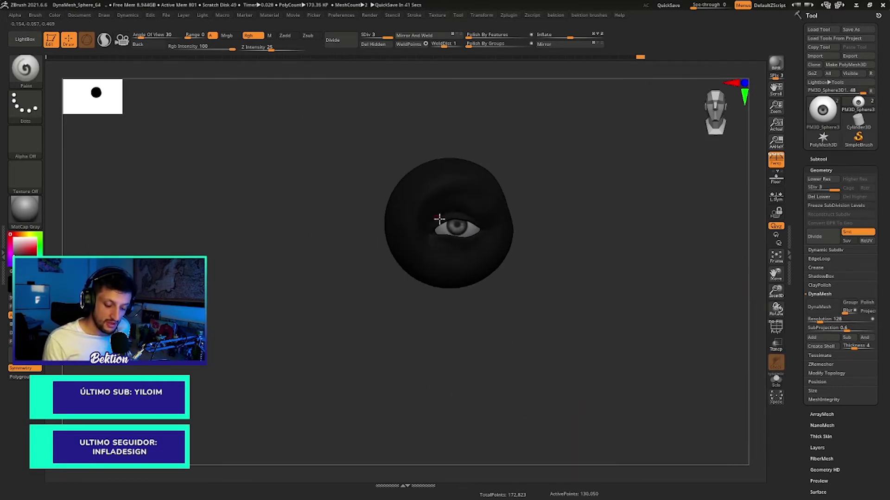
{"action": "scroll", "coordinate": [483, 265], "scroll_direction": "up", "scroll_amount": 5}
{"action": "scroll", "coordinate": [482, 265], "scroll_direction": "up", "scroll_amount": 5}
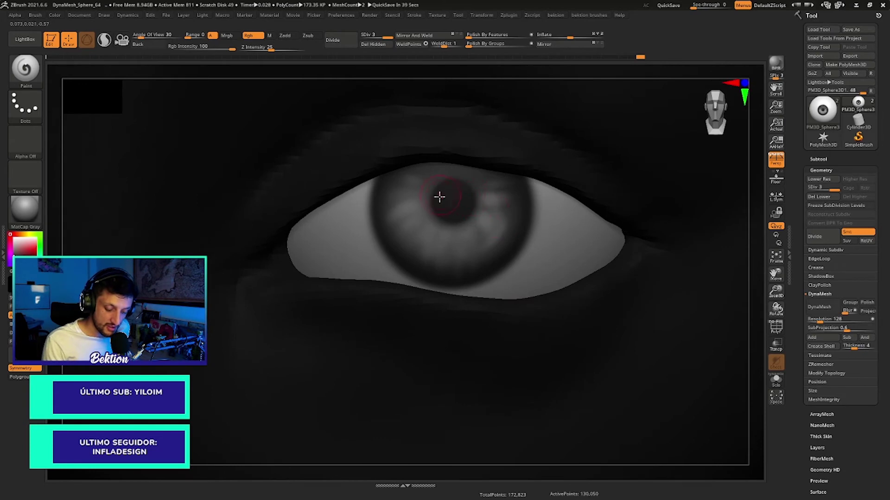
Step: Bring up the quick brush settings and adjust the view around the eye
{"action": "key", "text": "space"}
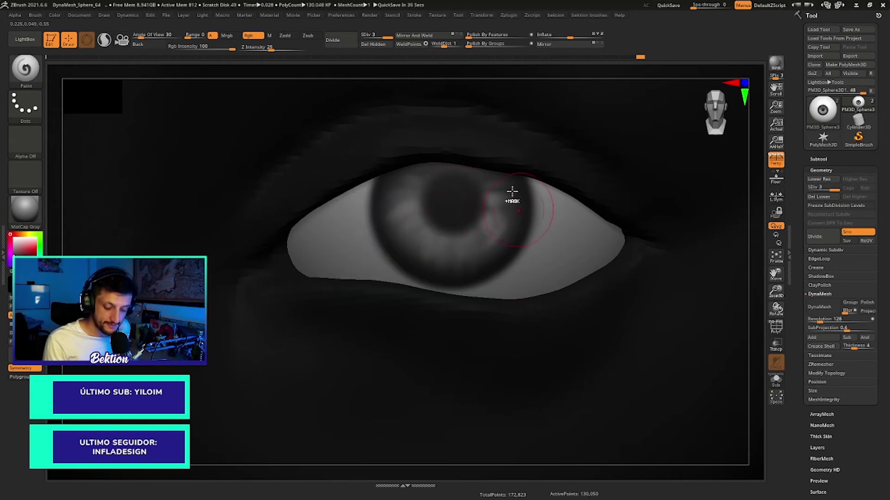
{"action": "scroll", "coordinate": [512, 191], "scroll_direction": "down", "scroll_amount": 5}
{"action": "scroll", "coordinate": [340, 154], "scroll_direction": "down", "scroll_amount": 3}
{"action": "scroll", "coordinate": [344, 272], "scroll_direction": "down", "scroll_amount": 1}
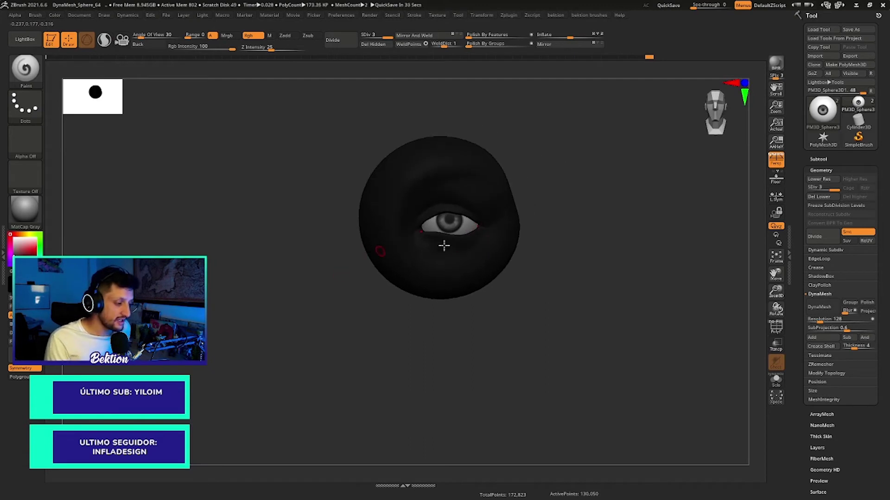
{"action": "scroll", "coordinate": [457, 221], "scroll_direction": "up", "scroll_amount": 3}
{"action": "scroll", "coordinate": [460, 258], "scroll_direction": "up", "scroll_amount": 3}
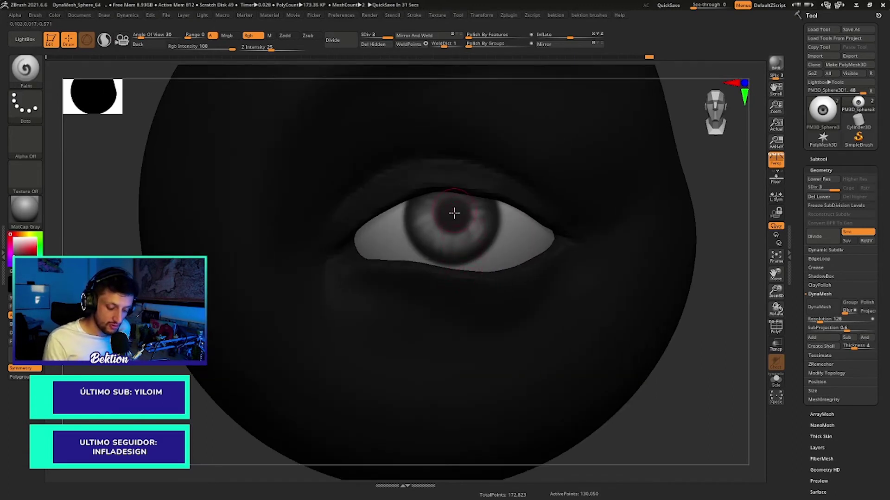
{"action": "scroll", "coordinate": [453, 213], "scroll_direction": "up", "scroll_amount": 2}
{"action": "scroll", "coordinate": [451, 211], "scroll_direction": "up", "scroll_amount": 1}
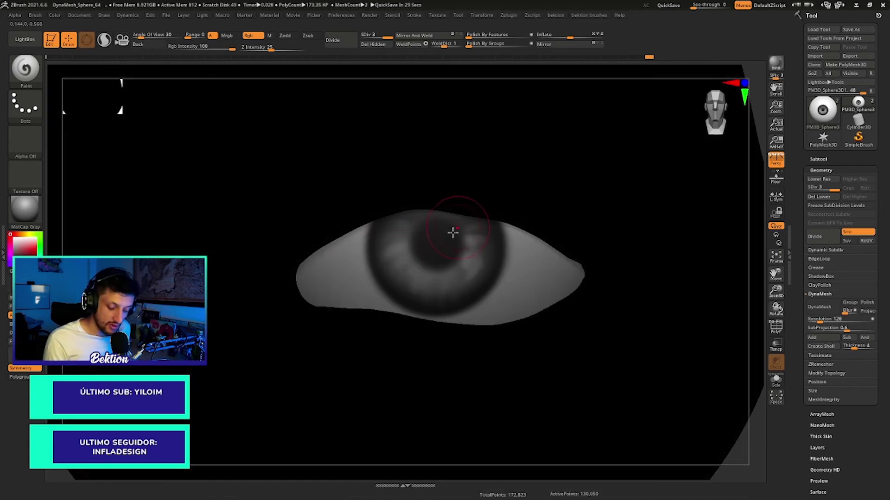
Step: Raise Draw Size in steps until the brush circle encloses the whole iris
{"action": "key", "text": "space"}
{"action": "left_click_drag", "start_coordinate": [433, 246], "coordinate": [446, 248]}
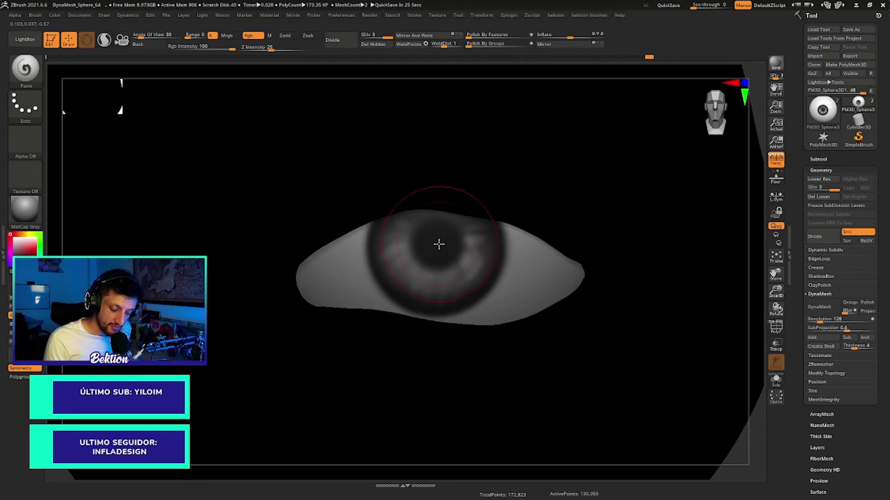
{"action": "key", "text": "space"}
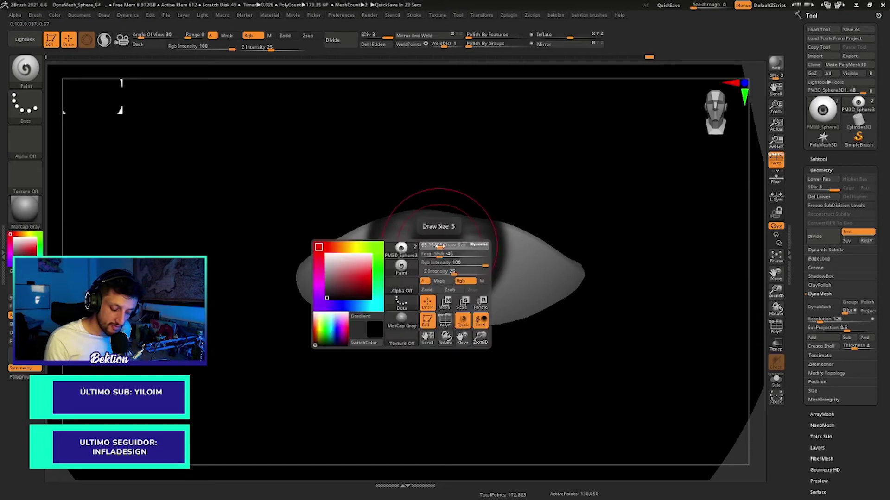
{"action": "left_click_drag", "start_coordinate": [440, 246], "coordinate": [441, 241]}
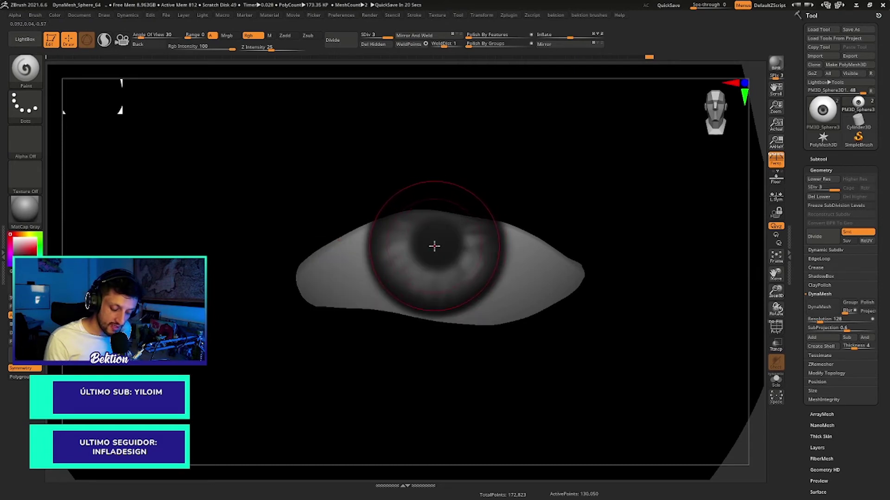
{"action": "key", "text": "space"}
{"action": "left_click_drag", "start_coordinate": [434, 246], "coordinate": [437, 245]}
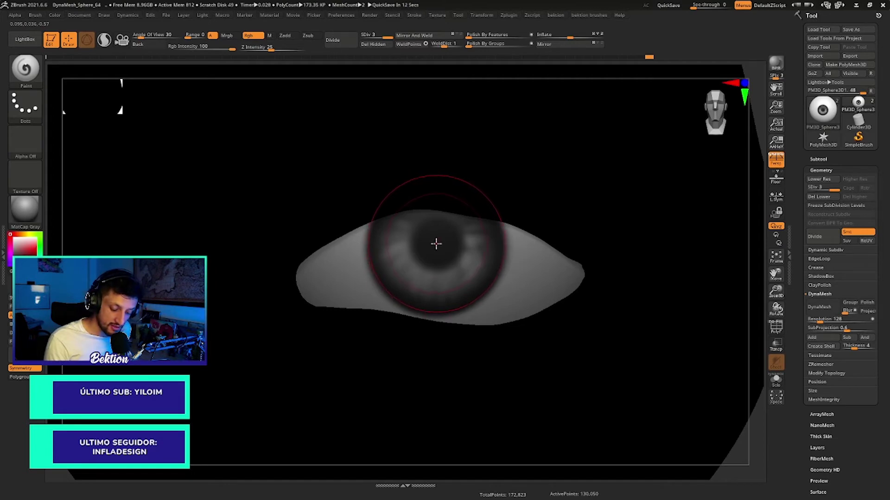
Step: Switch to the Move brush and shift the iris and pupil into place
{"action": "key", "text": "b"}
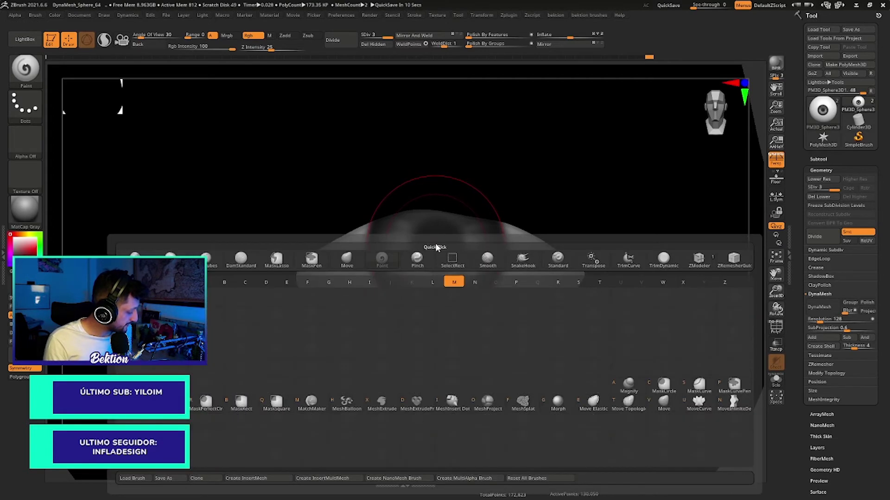
{"action": "key", "text": "m"}
{"action": "key", "text": "v"}
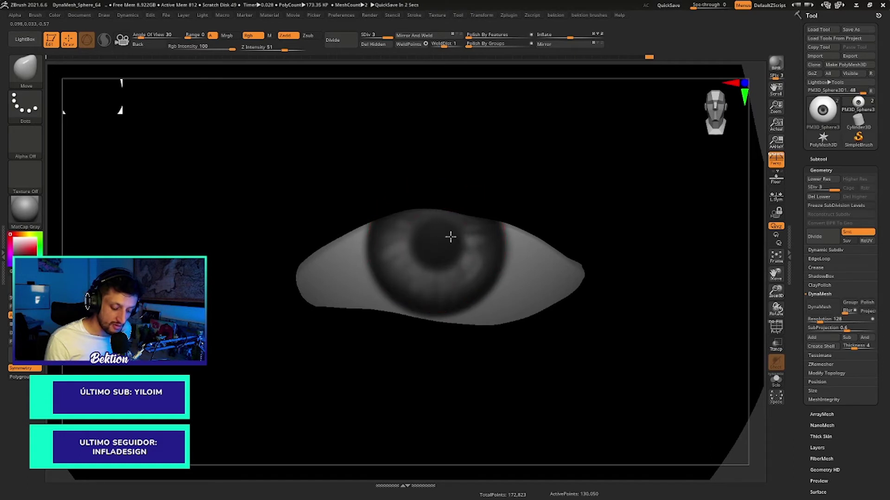
{"action": "left_click_drag", "start_coordinate": [451, 236], "coordinate": [482, 226]}
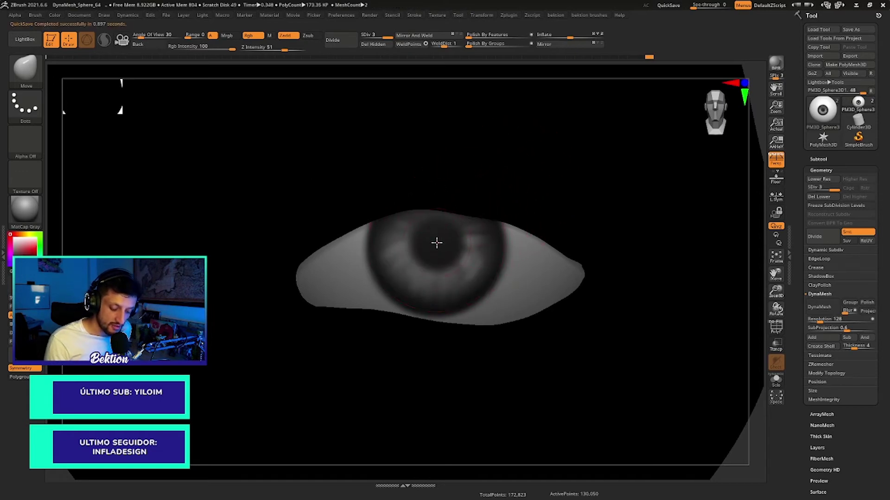
{"action": "left_click_drag", "start_coordinate": [443, 240], "coordinate": [457, 234]}
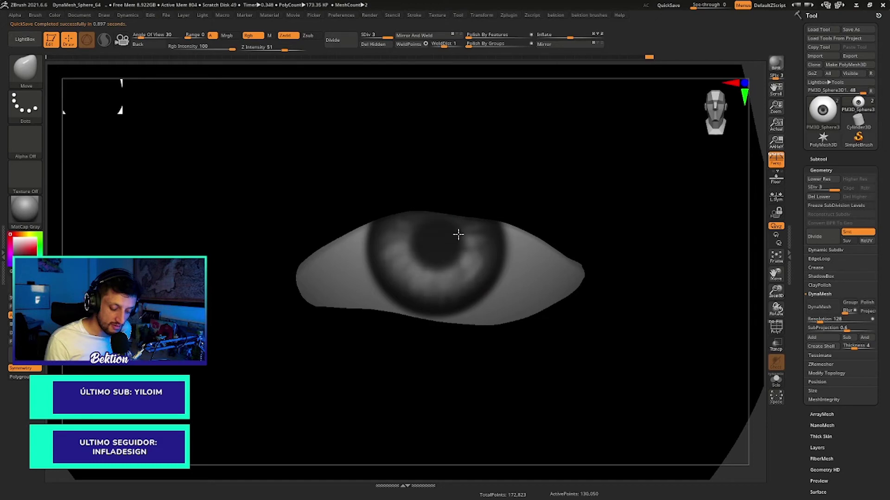
Step: Orbit to check the eye edge-on, then snap back to a front view
{"action": "scroll", "coordinate": [456, 235], "scroll_direction": "down", "scroll_amount": 3}
{"action": "right_click_drag", "start_coordinate": [423, 207], "coordinate": [442, 210]}
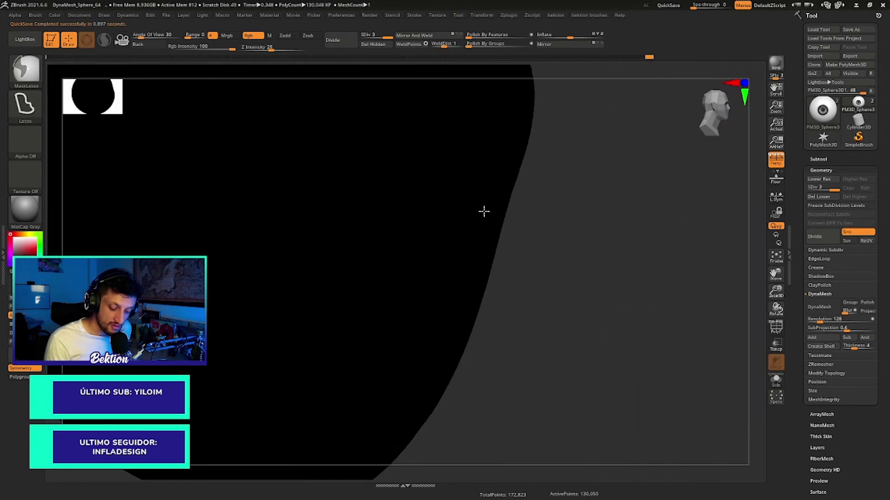
{"action": "right_click_drag", "start_coordinate": [432, 252], "coordinate": [445, 240], "text": "shift"}
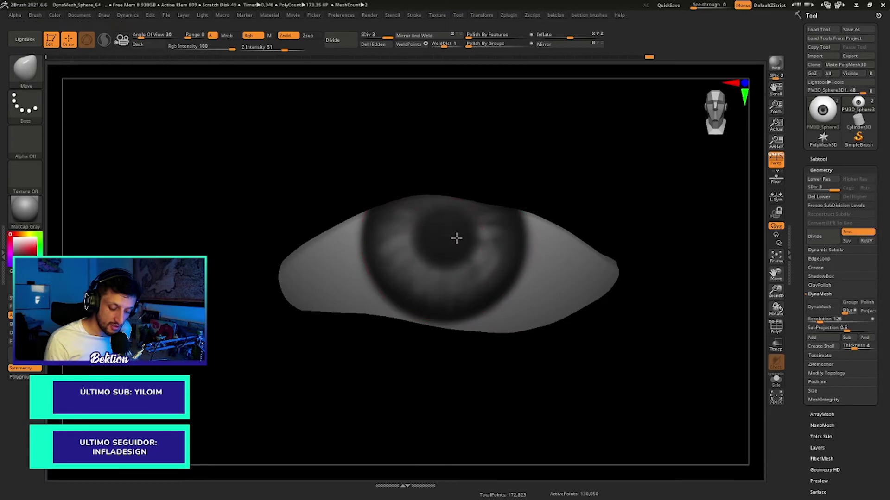
{"action": "mouse_move", "coordinate": [457, 238]}
{"action": "right_mouse_down"}
{"action": "mouse_move", "coordinate": [479, 175]}
{"action": "mouse_move", "coordinate": [466, 135]}
{"action": "mouse_move", "coordinate": [427, 153]}
{"action": "mouse_move", "coordinate": [413, 184]}
{"action": "right_mouse_up"}
{"action": "mouse_move", "coordinate": [399, 258]}
{"action": "right_mouse_down", "text": "shift"}
{"action": "mouse_move", "coordinate": [357, 294]}
{"action": "mouse_move", "coordinate": [441, 207]}
{"action": "right_mouse_up", "text": "shift"}
Step: Try the ToyPlastic material and toggle between M and Rgb painting modes
{"action": "left_click", "coordinate": [25, 211]}
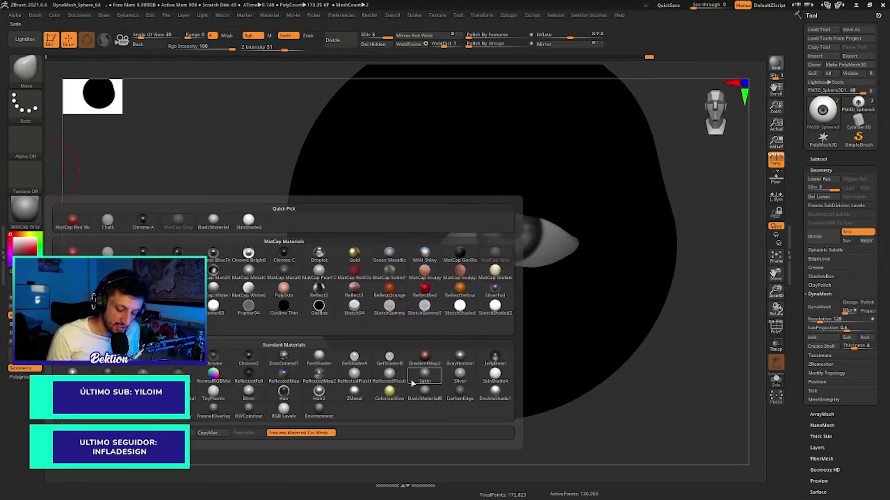
{"action": "left_click", "coordinate": [213, 394]}
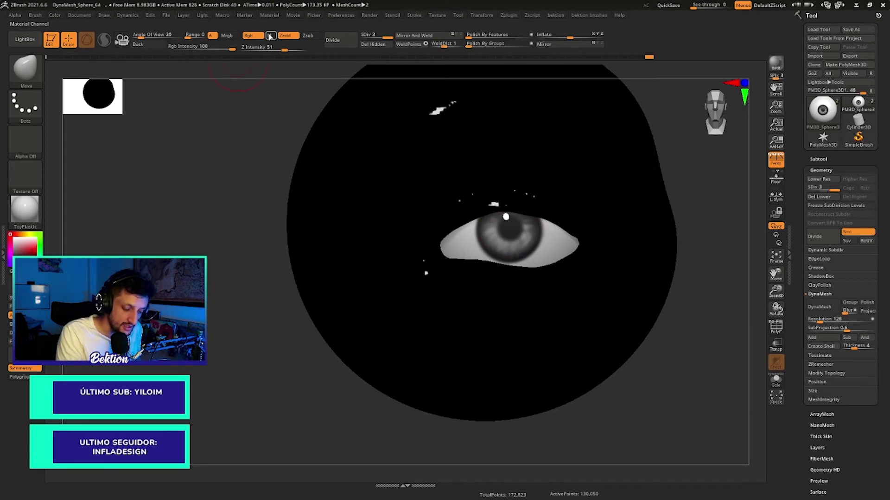
{"action": "left_click", "coordinate": [269, 36]}
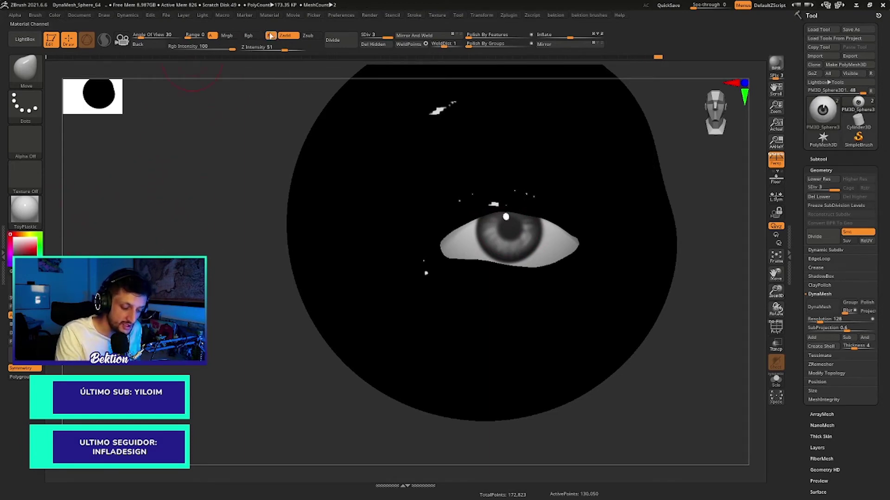
{"action": "left_click", "coordinate": [248, 36]}
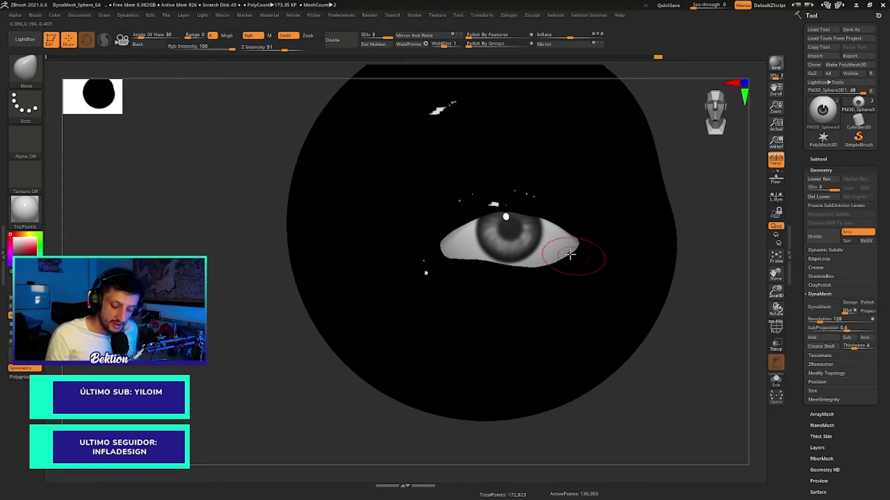
Step: Apply BasicMaterial to the model and reframe the view close on the eye
{"action": "left_click", "coordinate": [28, 219]}
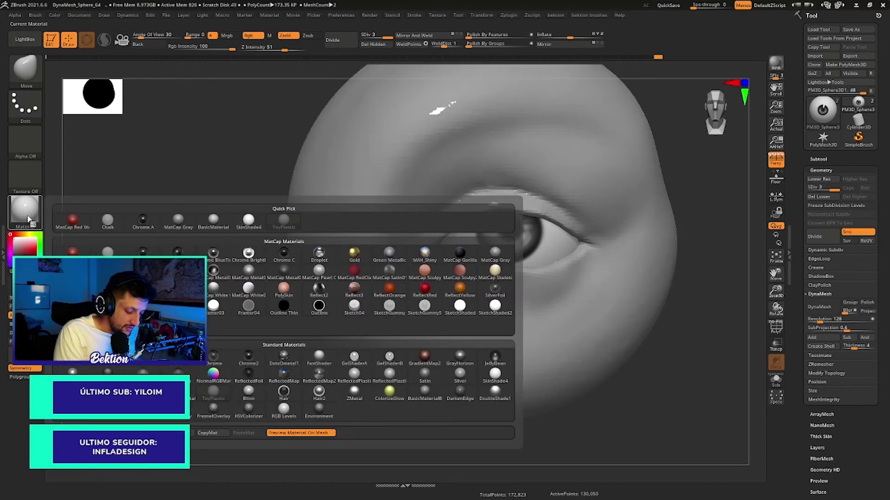
{"action": "left_click", "coordinate": [40, 218]}
{"action": "left_click", "coordinate": [42, 219]}
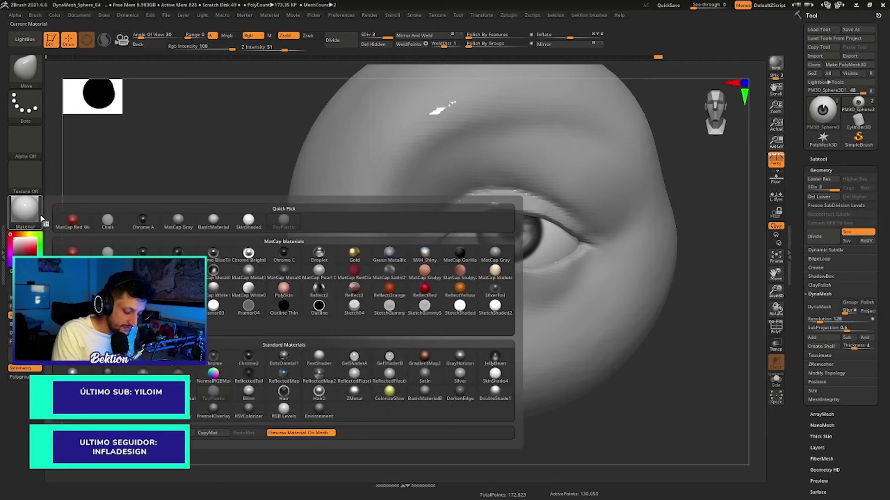
{"action": "left_click", "coordinate": [213, 220]}
{"action": "right_click_drag", "start_coordinate": [603, 278], "coordinate": [602, 218], "text": "ctrl"}
{"action": "mouse_move", "coordinate": [681, 280]}
{"action": "right_mouse_down", "text": "alt"}
{"action": "mouse_move", "coordinate": [544, 251]}
{"action": "mouse_move", "coordinate": [580, 223]}
{"action": "right_mouse_up", "text": "alt"}
{"action": "mouse_move", "coordinate": [506, 252]}
{"action": "right_mouse_down", "text": "ctrl"}
{"action": "mouse_move", "coordinate": [477, 330]}
{"action": "mouse_move", "coordinate": [482, 262]}
{"action": "mouse_move", "coordinate": [506, 278]}
{"action": "mouse_move", "coordinate": [406, 237]}
{"action": "mouse_move", "coordinate": [406, 297]}
{"action": "mouse_move", "coordinate": [408, 218]}
{"action": "mouse_move", "coordinate": [446, 234]}
{"action": "mouse_move", "coordinate": [420, 222]}
{"action": "right_mouse_up", "text": "ctrl"}
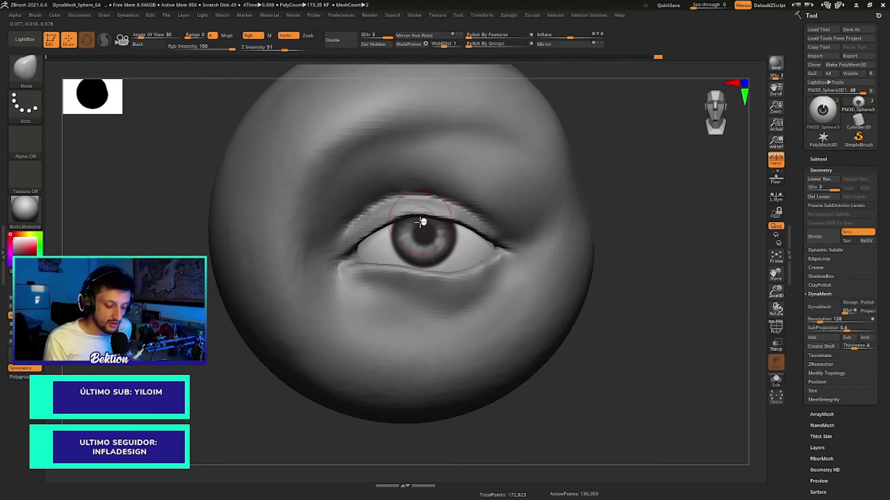
Step: Select the Paint brush with RGB on and sample the eye-white colour
{"action": "left_click", "coordinate": [27, 83]}
{"action": "key", "text": "b"}
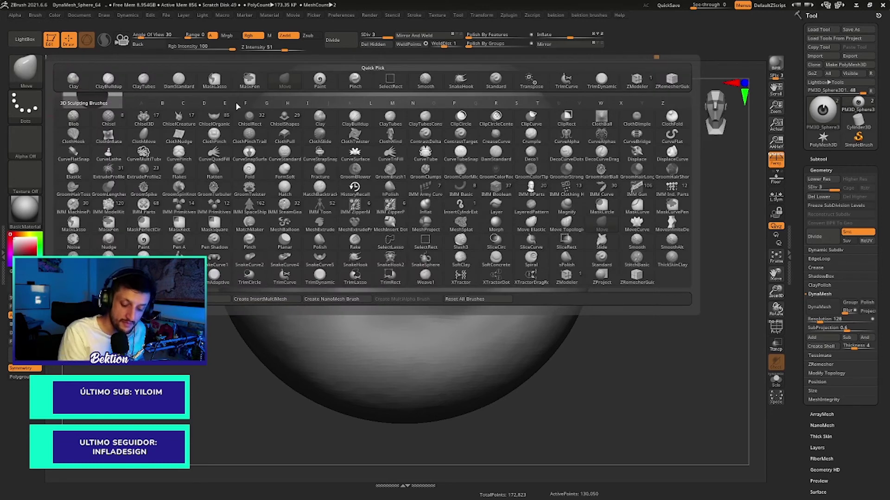
{"action": "left_click", "coordinate": [319, 79]}
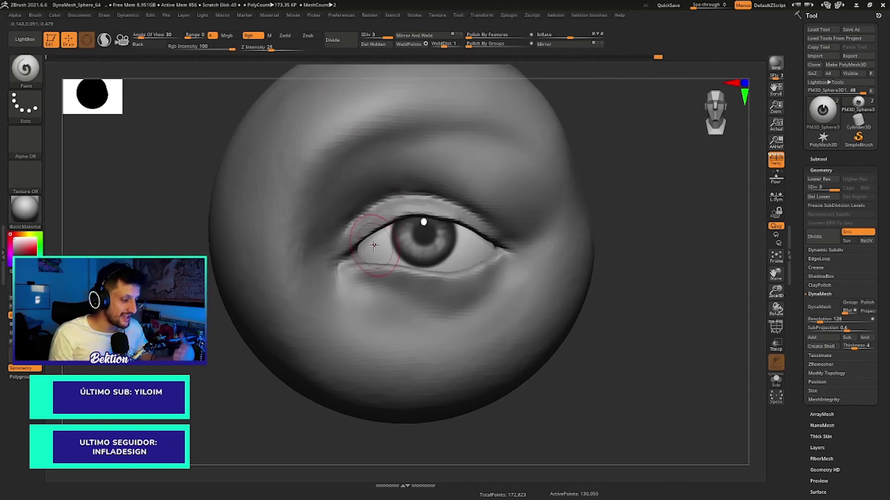
{"action": "key", "text": "space"}
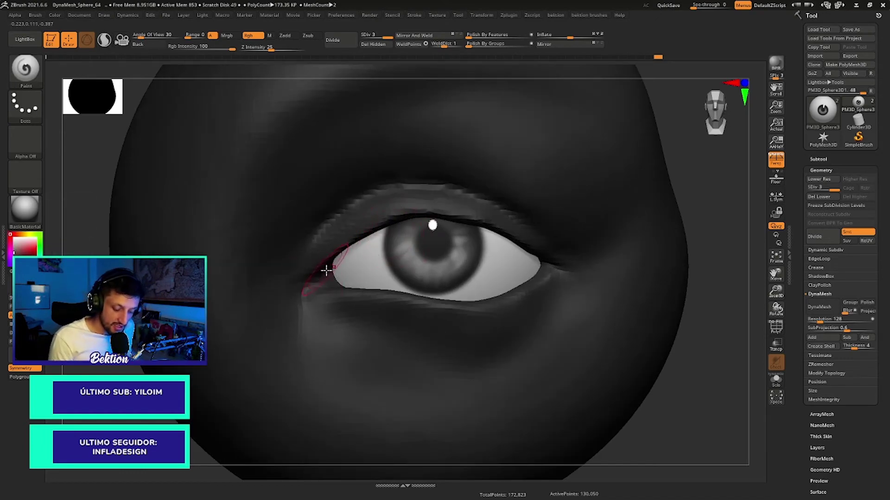
{"action": "left_click_drag", "start_coordinate": [23, 246], "coordinate": [390, 256]}
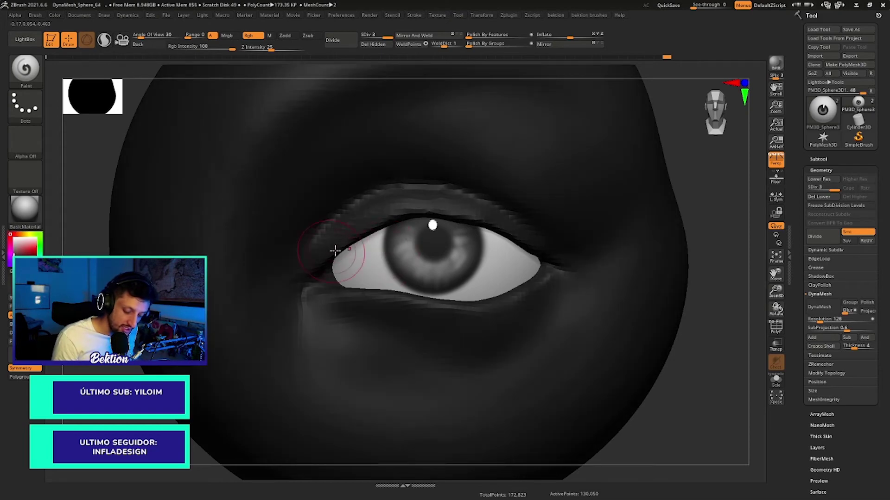
Step: Darken the lower eyelid edge toward the outer corner, then zoom out to the whole sphere
{"action": "key", "text": "space"}
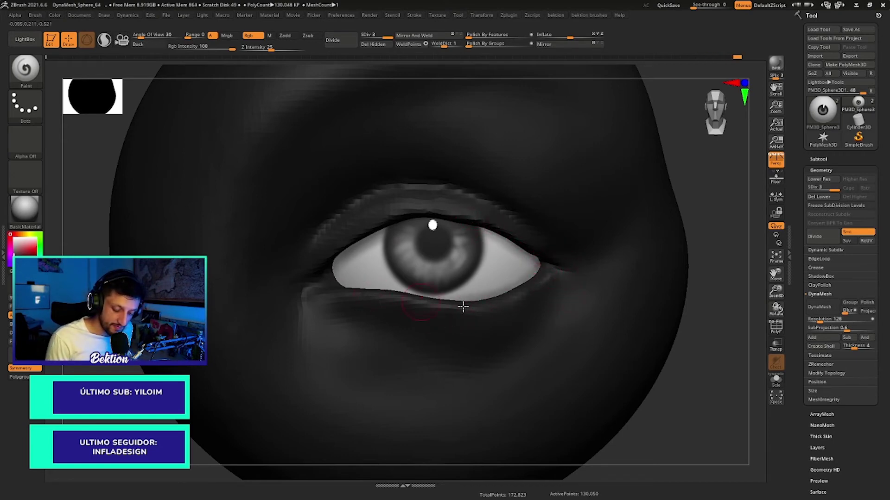
{"action": "left_click_drag", "start_coordinate": [318, 280], "coordinate": [373, 299]}
{"action": "left_click_drag", "start_coordinate": [449, 313], "coordinate": [568, 280]}
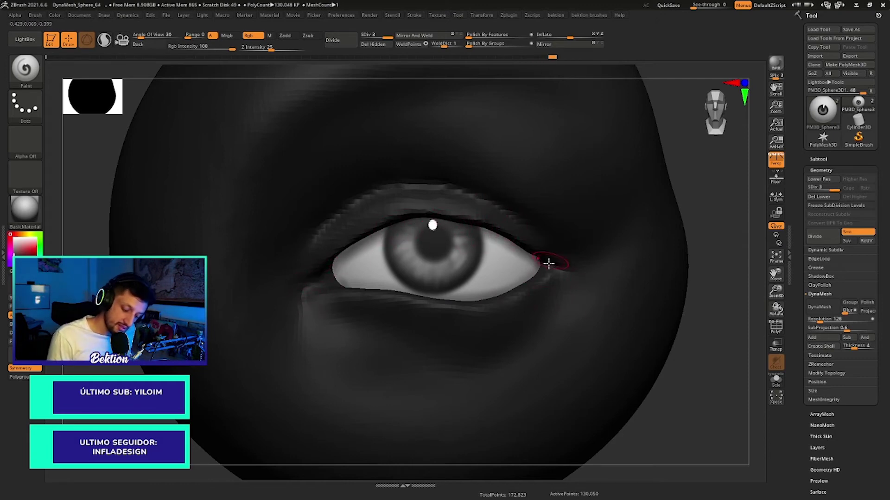
{"action": "right_click_drag", "start_coordinate": [524, 239], "coordinate": [626, 232], "text": "ctrl"}
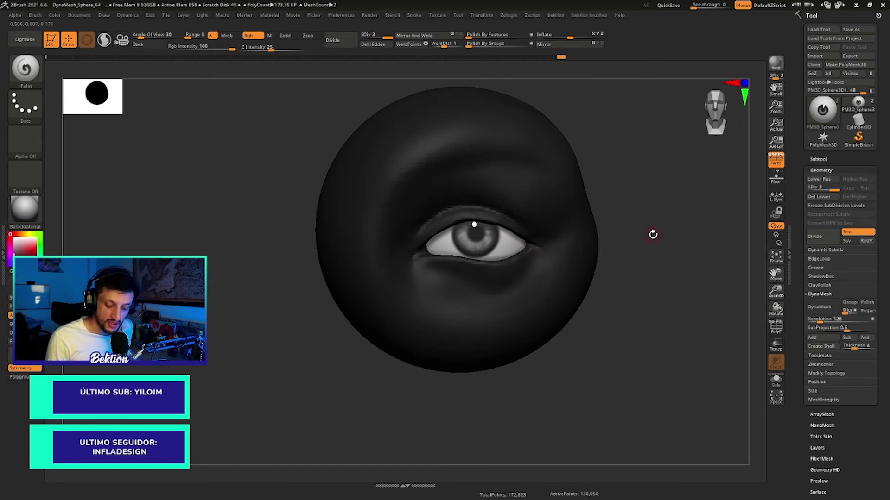
Step: Select the PolySphere head subtool and rotate to view the eye from the side
{"action": "left_click_drag", "start_coordinate": [246, 320], "coordinate": [251, 317]}
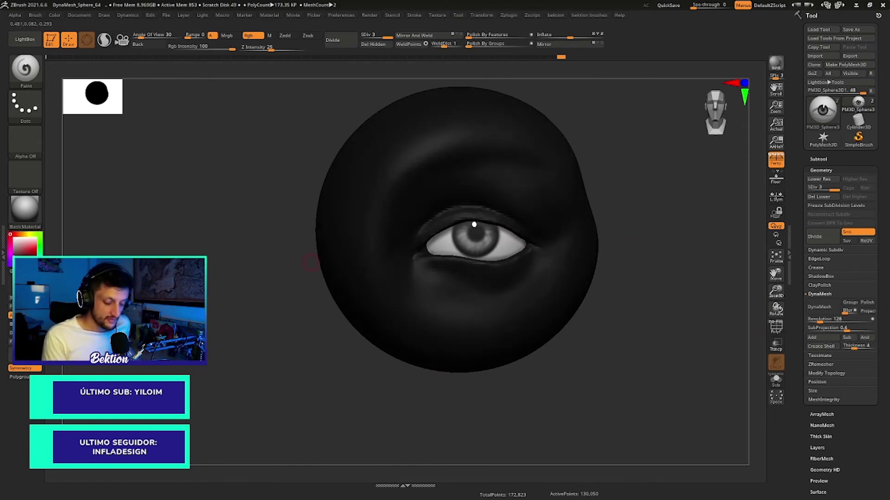
{"action": "mouse_move", "coordinate": [603, 253]}
{"action": "right_mouse_down", "text": "ctrl"}
{"action": "mouse_move", "coordinate": [606, 240]}
{"action": "mouse_move", "coordinate": [490, 214]}
{"action": "mouse_move", "coordinate": [596, 292]}
{"action": "mouse_move", "coordinate": [588, 234]}
{"action": "mouse_move", "coordinate": [607, 232]}
{"action": "mouse_move", "coordinate": [516, 213]}
{"action": "right_mouse_up", "text": "ctrl"}
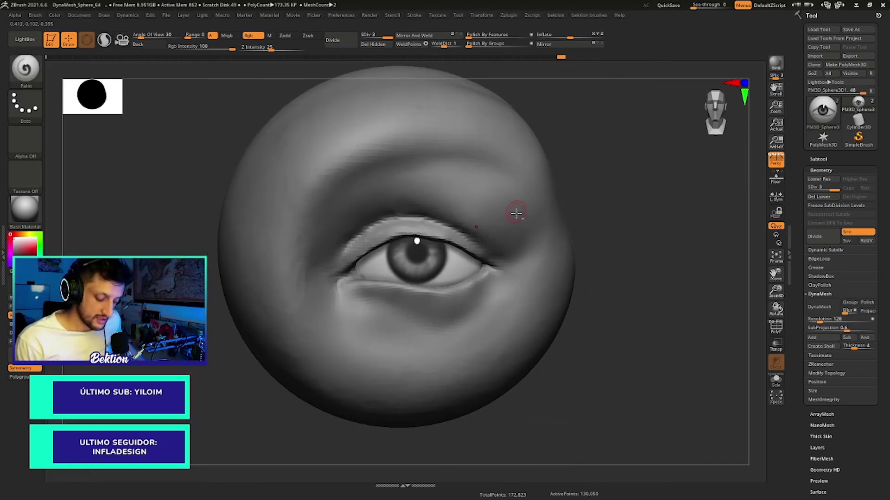
{"action": "left_click", "coordinate": [516, 213], "text": "alt"}
{"action": "mouse_move", "coordinate": [626, 229]}
{"action": "right_mouse_down", "text": "ctrl"}
{"action": "mouse_move", "coordinate": [602, 218]}
{"action": "mouse_move", "coordinate": [617, 238]}
{"action": "mouse_move", "coordinate": [601, 226]}
{"action": "mouse_move", "coordinate": [635, 223]}
{"action": "mouse_move", "coordinate": [546, 242]}
{"action": "mouse_move", "coordinate": [566, 264]}
{"action": "mouse_move", "coordinate": [592, 237]}
{"action": "mouse_move", "coordinate": [576, 193]}
{"action": "mouse_move", "coordinate": [526, 169]}
{"action": "mouse_move", "coordinate": [454, 251]}
{"action": "mouse_move", "coordinate": [463, 264]}
{"action": "right_mouse_up", "text": "ctrl"}
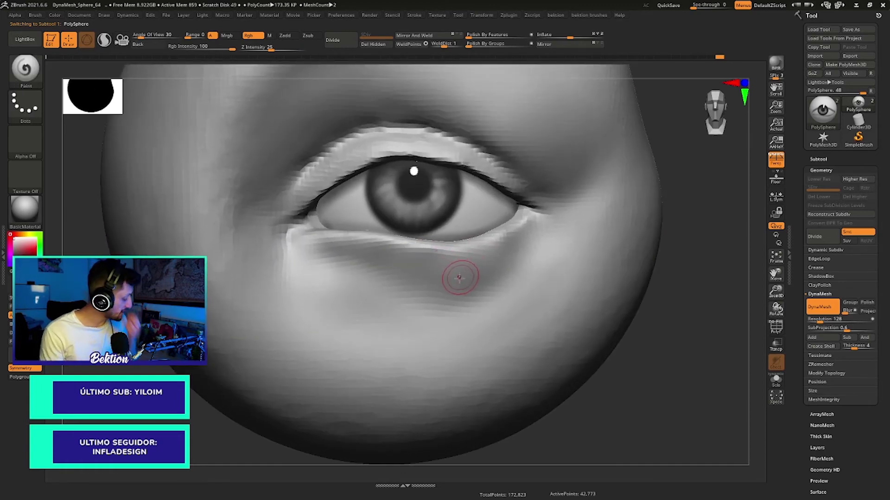
Step: Switch to a large Move brush and mask the upper eyelid area across the eye
{"action": "key", "text": "b"}
{"action": "key", "text": "m"}
{"action": "key", "text": "v"}
{"action": "key", "text": "space"}
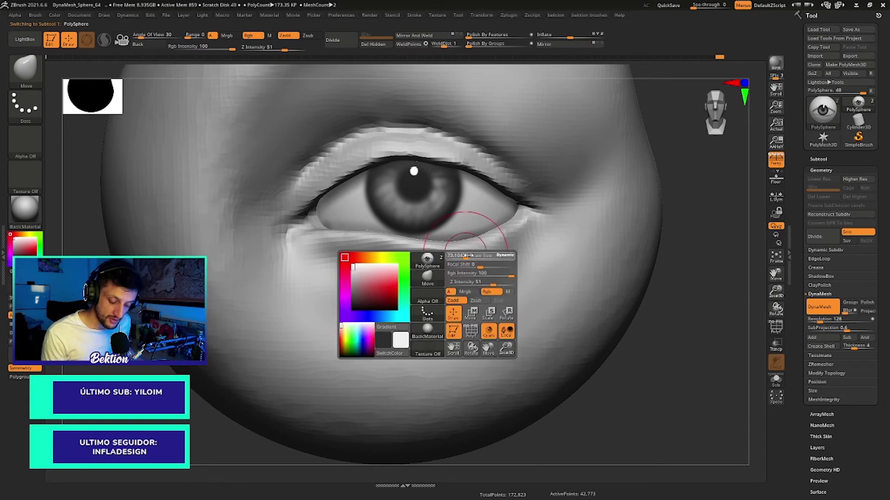
{"action": "left_click_drag", "start_coordinate": [468, 255], "coordinate": [486, 256]}
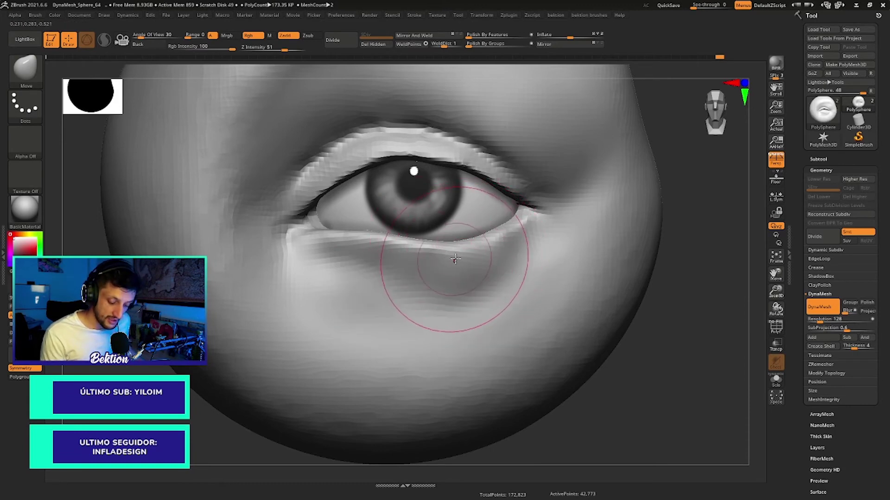
{"action": "left_click_drag", "start_coordinate": [533, 180], "coordinate": [341, 158], "text": "ctrl"}
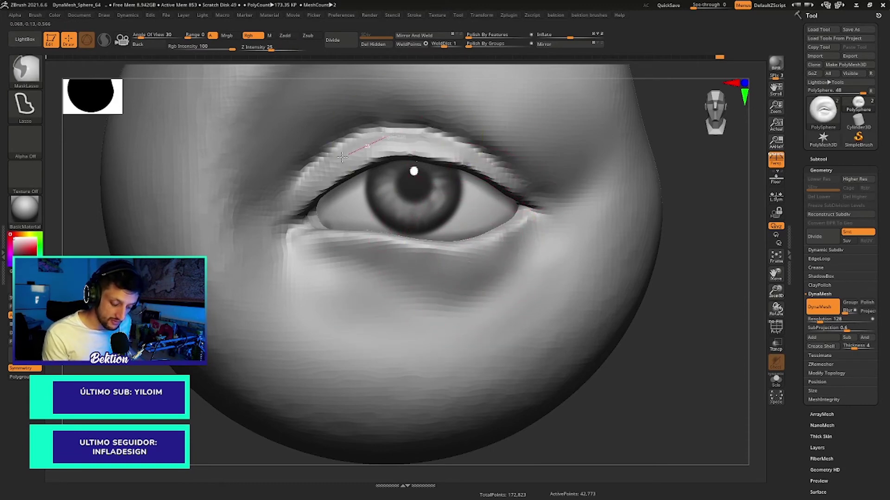
{"action": "left_click_drag", "start_coordinate": [264, 240], "coordinate": [565, 135], "text": "ctrl"}
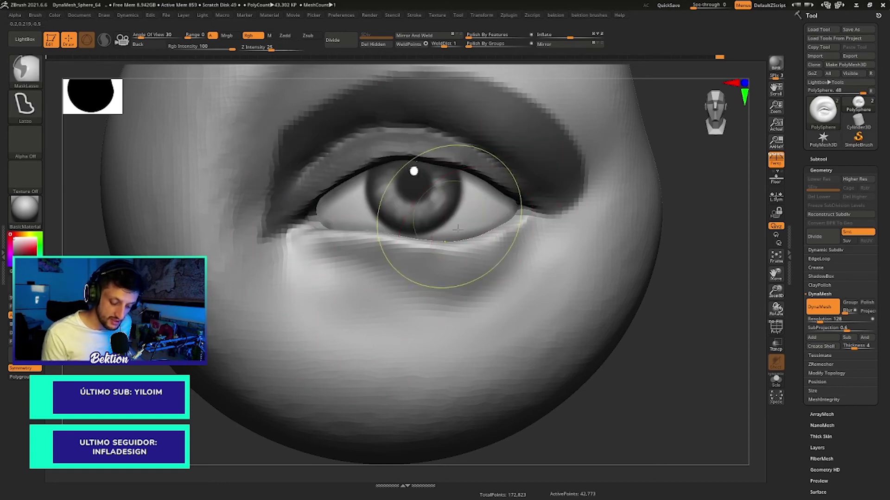
Step: Pull the lower lid and under-eye surface outward, then frame the whole sphere
{"action": "right_click_drag", "start_coordinate": [457, 228], "coordinate": [476, 250], "text": "ctrl"}
{"action": "key", "text": "space"}
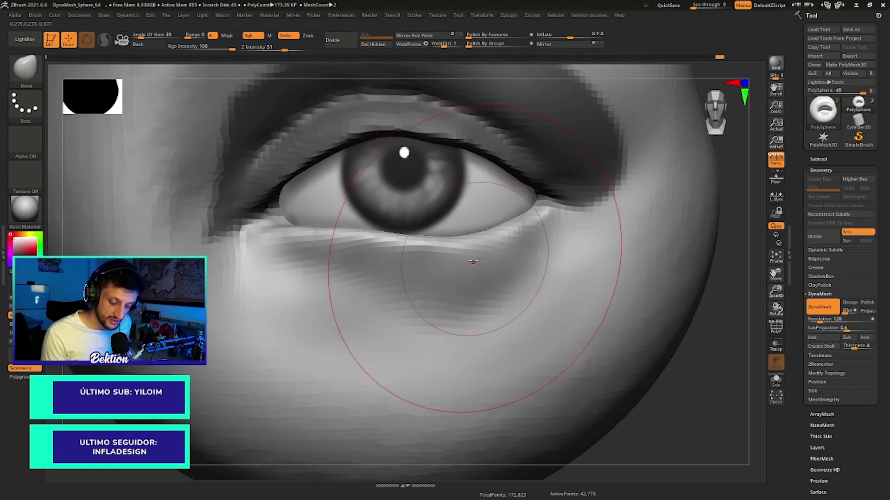
{"action": "mouse_move", "coordinate": [473, 261]}
{"action": "left_mouse_down"}
{"action": "mouse_move", "coordinate": [471, 252]}
{"action": "mouse_move", "coordinate": [329, 263]}
{"action": "mouse_move", "coordinate": [294, 254]}
{"action": "mouse_move", "coordinate": [431, 260]}
{"action": "mouse_move", "coordinate": [484, 248]}
{"action": "mouse_move", "coordinate": [455, 237]}
{"action": "left_mouse_up"}
{"action": "key", "text": "space"}
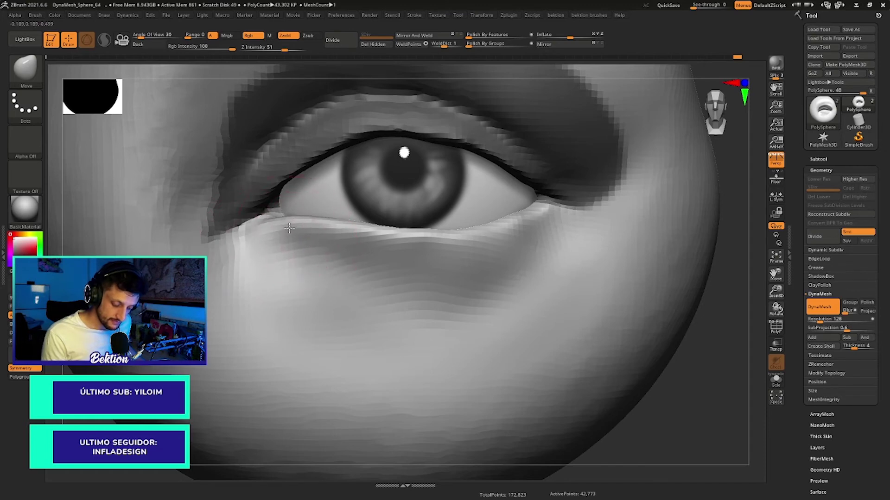
{"action": "mouse_move", "coordinate": [321, 238]}
{"action": "right_mouse_down", "text": "ctrl"}
{"action": "mouse_move", "coordinate": [300, 239]}
{"action": "mouse_move", "coordinate": [308, 198]}
{"action": "right_mouse_up", "text": "ctrl"}
{"action": "right_click", "coordinate": [303, 209]}
{"action": "left_click", "coordinate": [308, 209]}
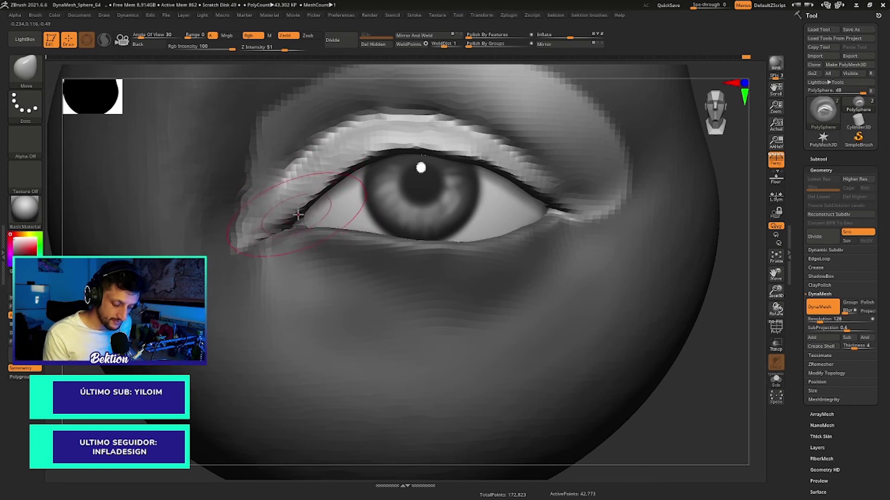
{"action": "right_click_drag", "start_coordinate": [294, 213], "coordinate": [633, 234], "text": "ctrl"}
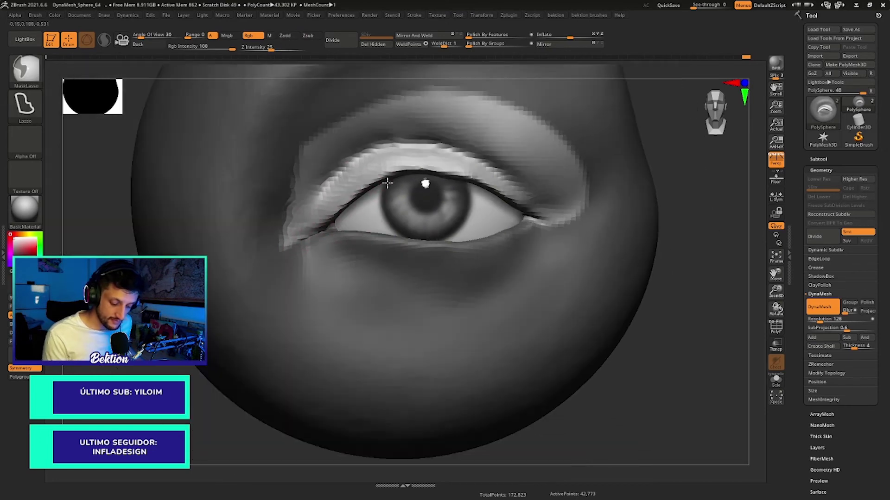
{"action": "right_click_drag", "start_coordinate": [354, 268], "coordinate": [364, 253], "text": "ctrl"}
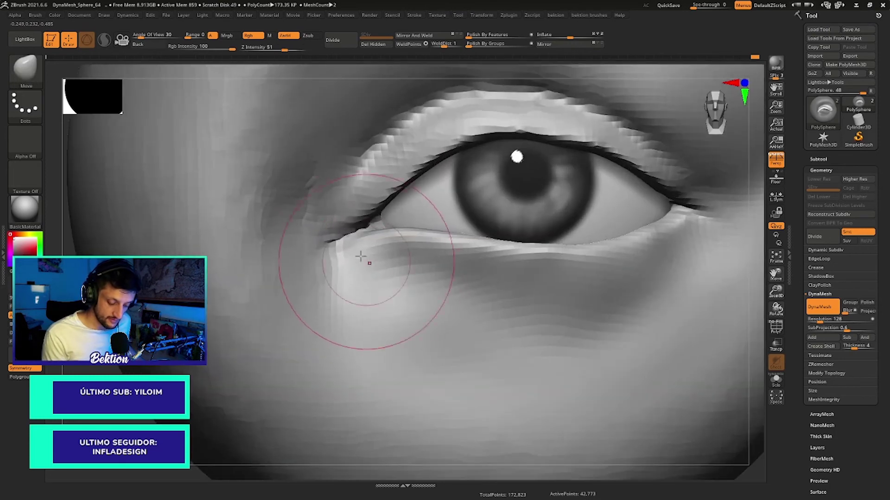
{"action": "key", "text": "f"}
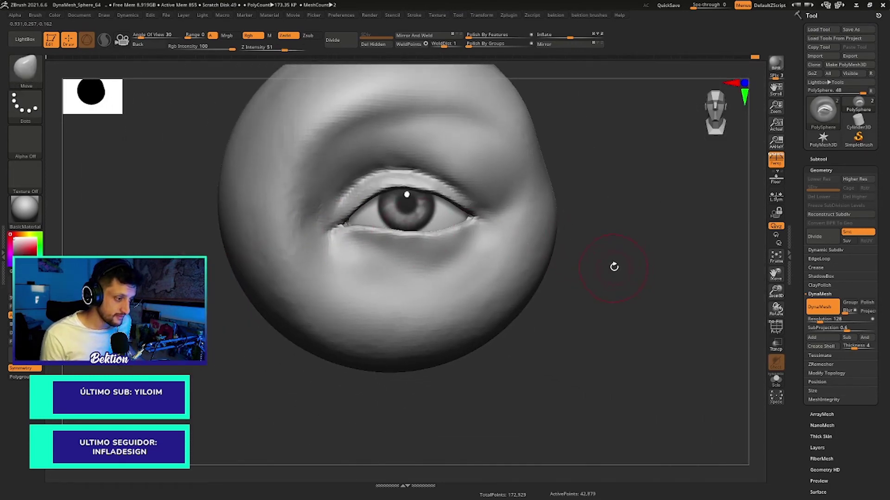
Step: Zoom in on the eye, enlarge the Move brush, and try an undone lower-lid push
{"action": "right_click_drag", "start_coordinate": [614, 267], "coordinate": [584, 249], "text": "ctrl"}
{"action": "mouse_move", "coordinate": [620, 252]}
{"action": "left_mouse_down"}
{"action": "mouse_move", "coordinate": [606, 238]}
{"action": "mouse_move", "coordinate": [577, 269]}
{"action": "left_mouse_up"}
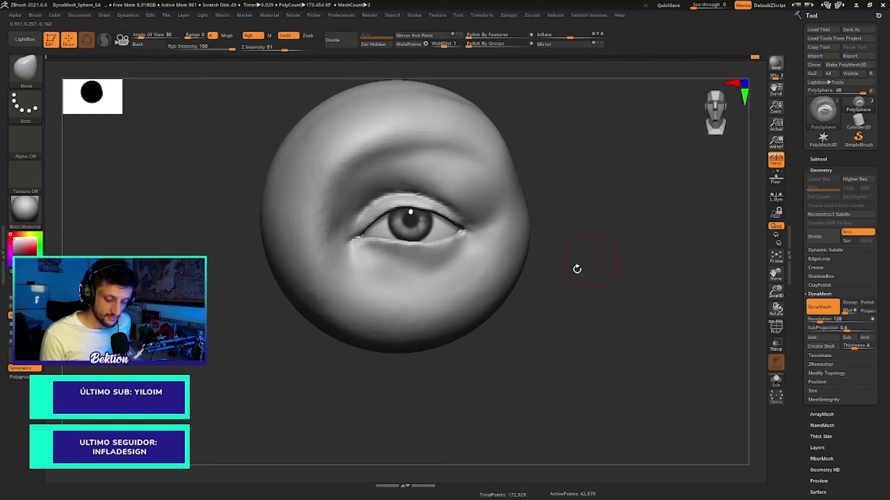
{"action": "mouse_move", "coordinate": [577, 268]}
{"action": "right_mouse_down", "text": "ctrl"}
{"action": "mouse_move", "coordinate": [419, 258]}
{"action": "mouse_move", "coordinate": [421, 320]}
{"action": "mouse_move", "coordinate": [433, 288]}
{"action": "right_mouse_up", "text": "ctrl"}
{"action": "key", "text": "space"}
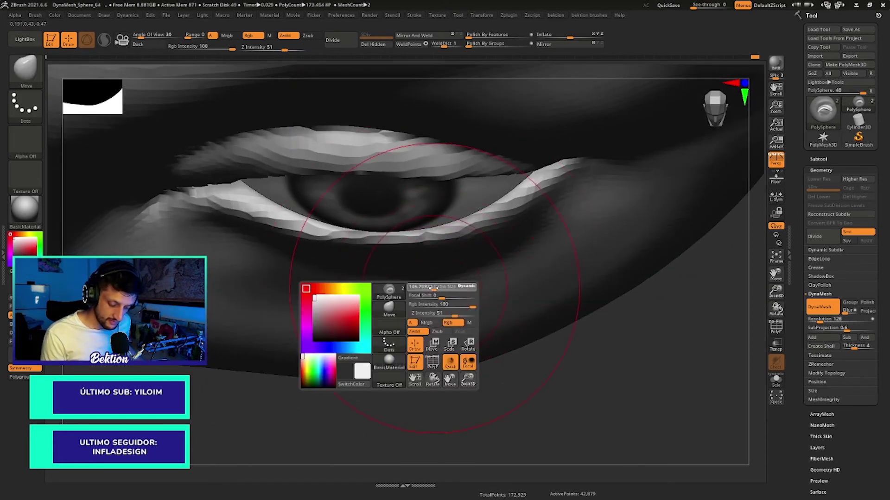
{"action": "key", "text": "space"}
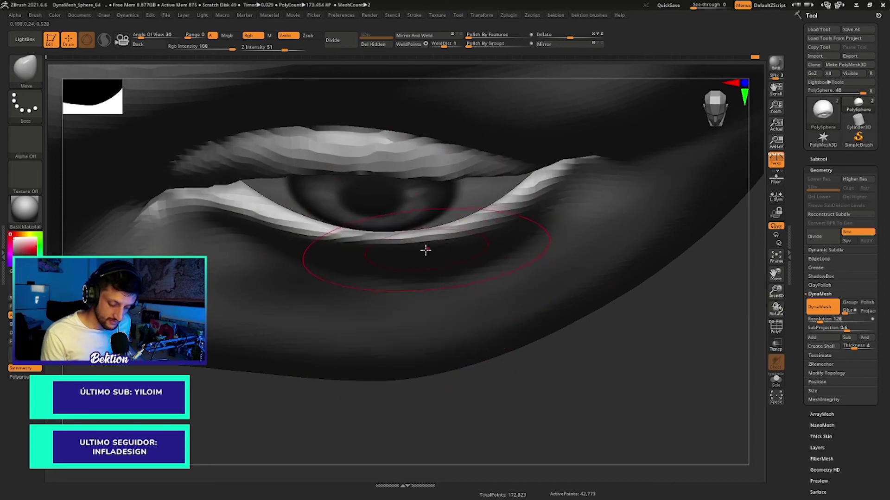
{"action": "left_click_drag", "start_coordinate": [425, 250], "coordinate": [426, 247]}
{"action": "key", "text": "ctrl+z"}
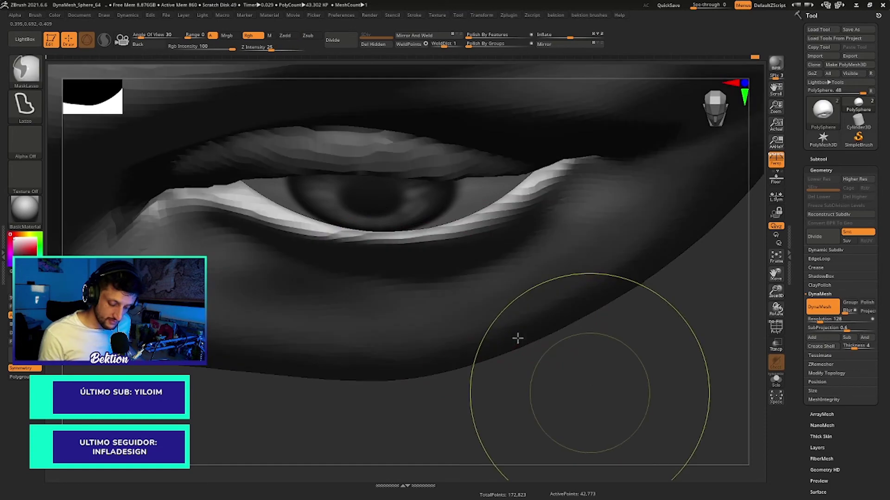
Step: Reshape the lower lid from left to right, then return to a front view
{"action": "left_click_drag", "start_coordinate": [396, 256], "coordinate": [354, 244]}
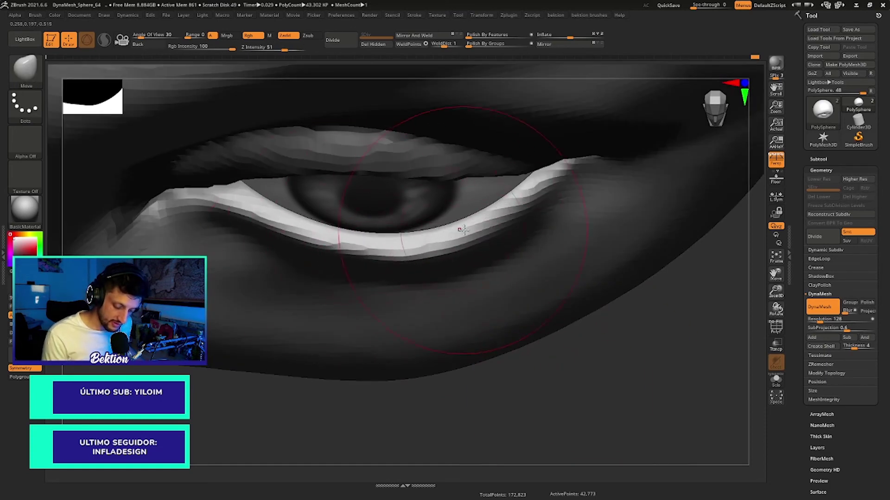
{"action": "left_click_drag", "start_coordinate": [301, 234], "coordinate": [487, 215]}
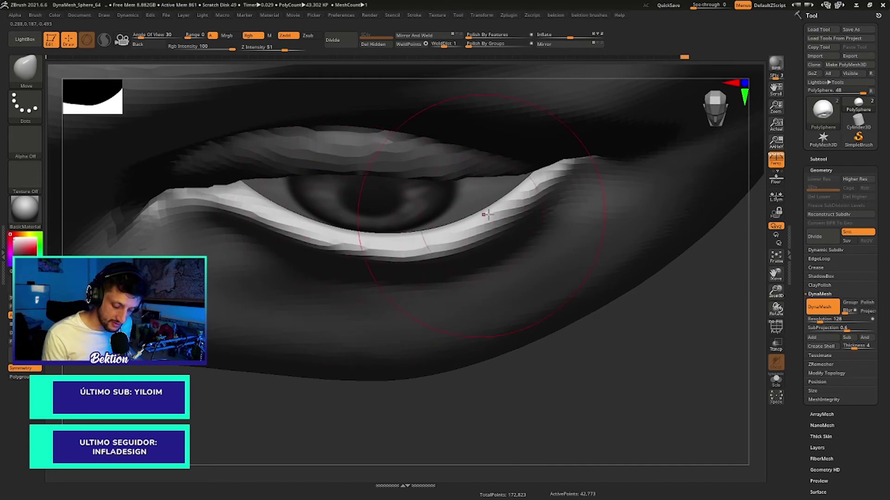
{"action": "left_click_drag", "start_coordinate": [347, 244], "coordinate": [498, 224]}
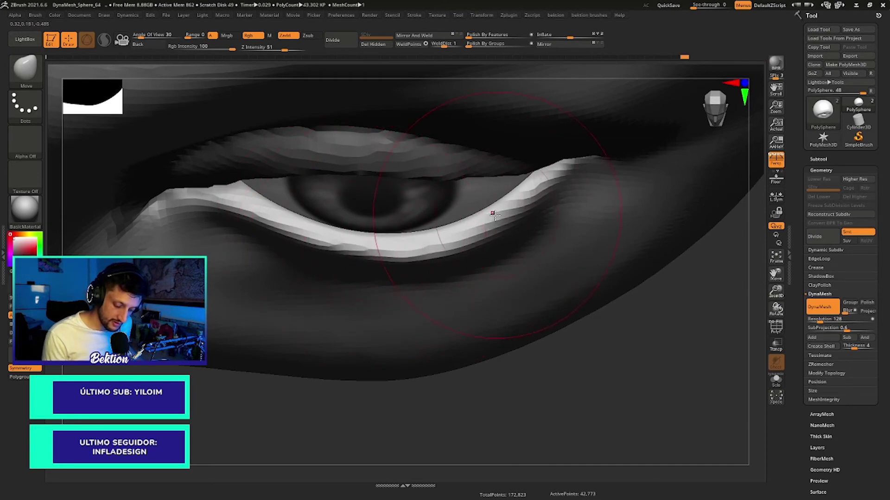
{"action": "left_click_drag", "start_coordinate": [366, 253], "coordinate": [417, 244]}
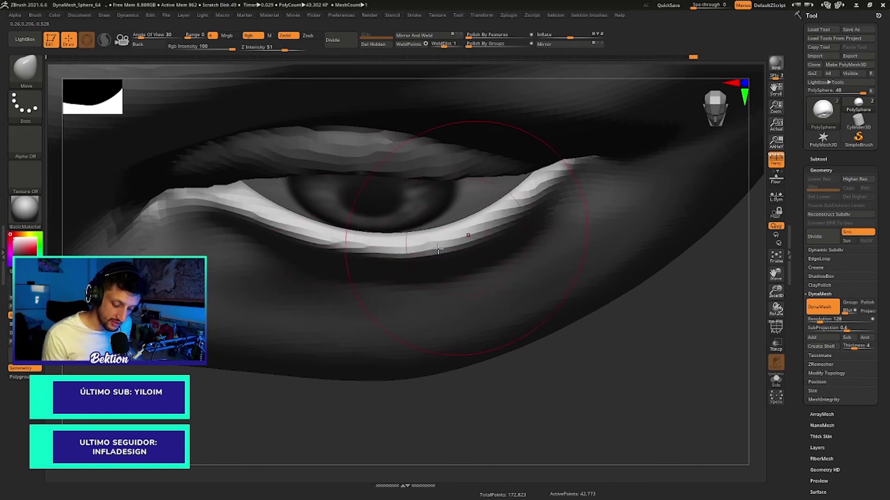
{"action": "mouse_move", "coordinate": [488, 275]}
{"action": "right_mouse_down", "text": "ctrl"}
{"action": "mouse_move", "coordinate": [595, 270]}
{"action": "mouse_move", "coordinate": [669, 372]}
{"action": "right_mouse_up", "text": "ctrl"}
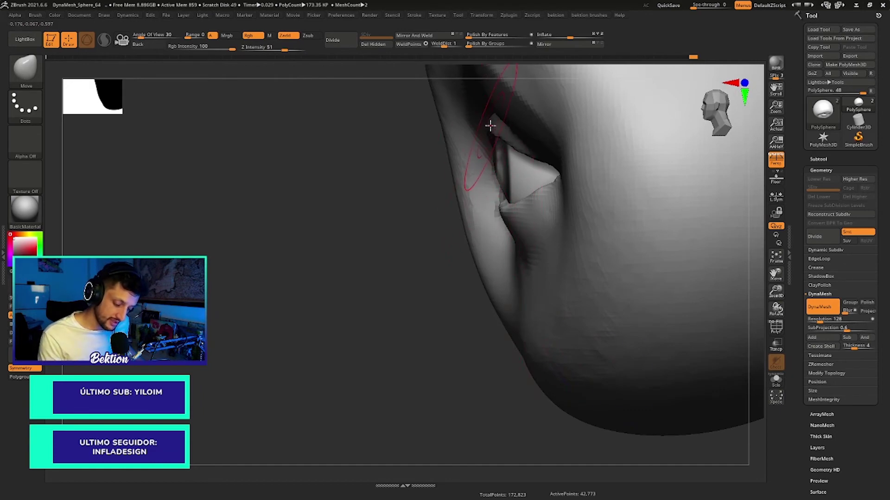
{"action": "mouse_move", "coordinate": [369, 340]}
{"action": "right_mouse_down"}
{"action": "mouse_move", "coordinate": [364, 349]}
{"action": "mouse_move", "coordinate": [411, 333]}
{"action": "mouse_move", "coordinate": [532, 240]}
{"action": "right_mouse_up"}
Step: Reframe the eye and switch to the Clay brush
{"action": "right_click_drag", "start_coordinate": [552, 269], "coordinate": [463, 323], "text": "ctrl"}
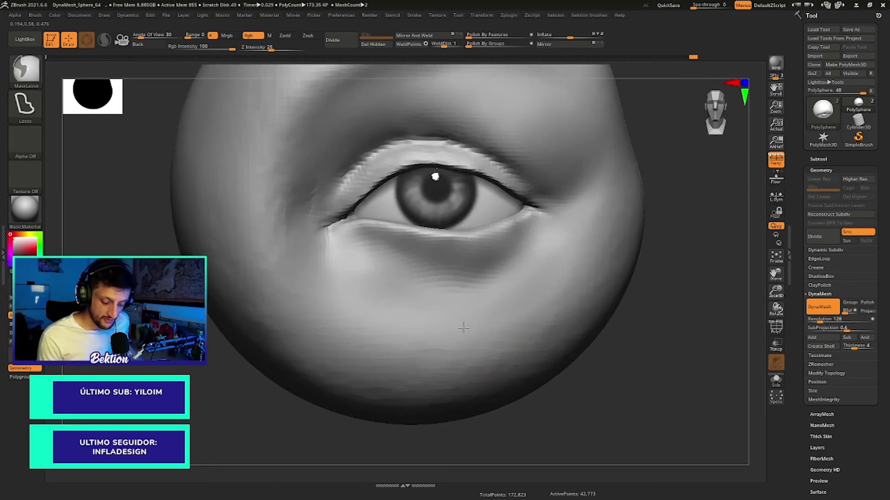
{"action": "right_click_drag", "start_coordinate": [473, 294], "coordinate": [394, 271], "text": "alt"}
{"action": "mouse_move", "coordinate": [454, 273]}
{"action": "right_mouse_down", "text": "ctrl"}
{"action": "mouse_move", "coordinate": [468, 260]}
{"action": "mouse_move", "coordinate": [422, 259]}
{"action": "right_mouse_up", "text": "ctrl"}
{"action": "key", "text": "b"}
{"action": "key", "text": "c"}
{"action": "key", "text": "l"}
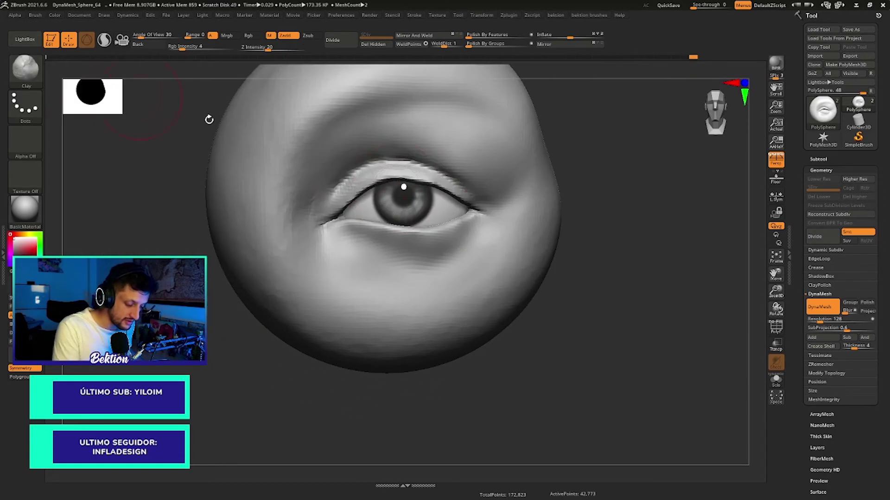
{"action": "key", "text": "space"}
Step: Smooth the under-eye surface, zoom out, and open the LightBox browser
{"action": "right_click_drag", "start_coordinate": [415, 248], "coordinate": [415, 237], "text": "ctrl"}
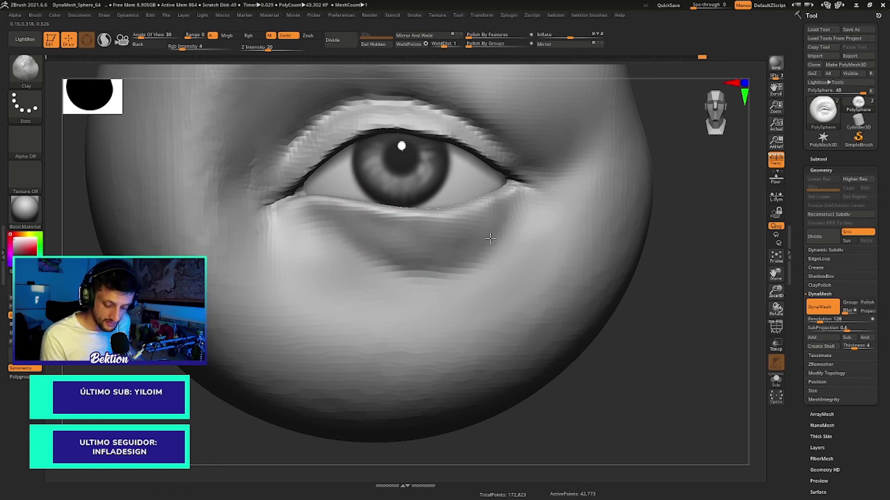
{"action": "key", "text": "space"}
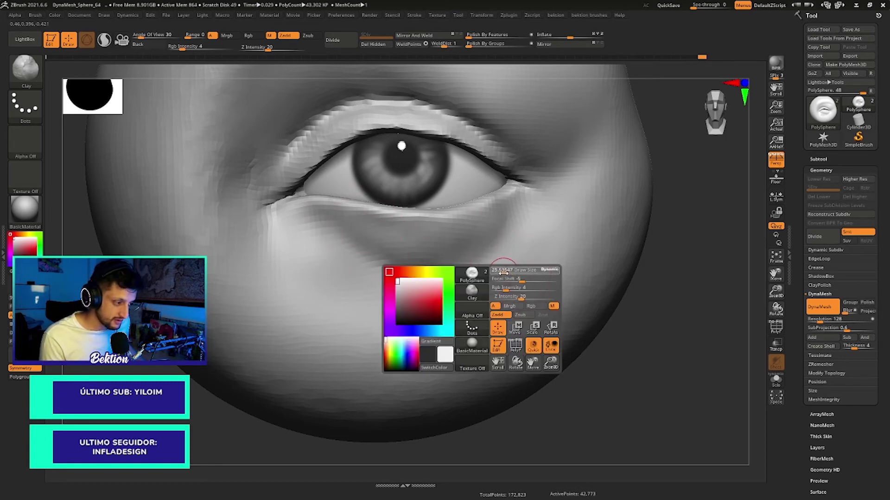
{"action": "right_click_drag", "start_coordinate": [408, 288], "coordinate": [375, 237], "text": "ctrl"}
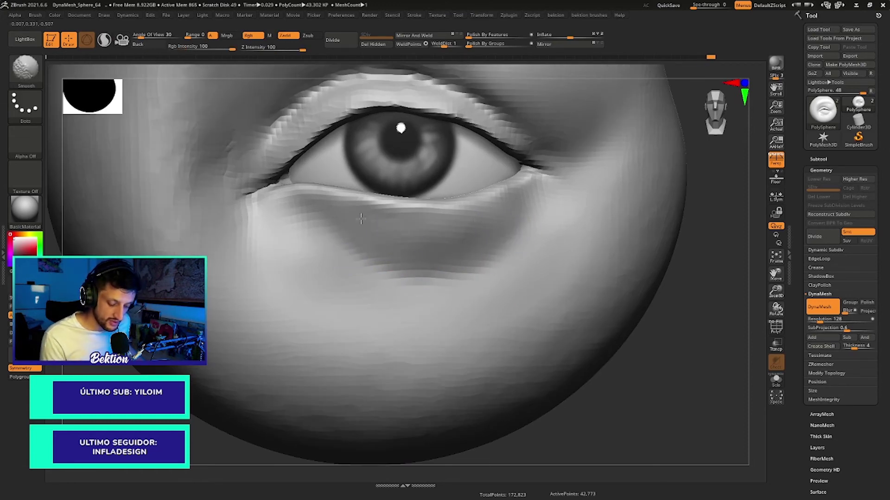
{"action": "mouse_move", "coordinate": [489, 243]}
{"action": "right_mouse_down", "text": "ctrl"}
{"action": "mouse_move", "coordinate": [499, 222]}
{"action": "mouse_move", "coordinate": [589, 233]}
{"action": "right_mouse_up", "text": "ctrl"}
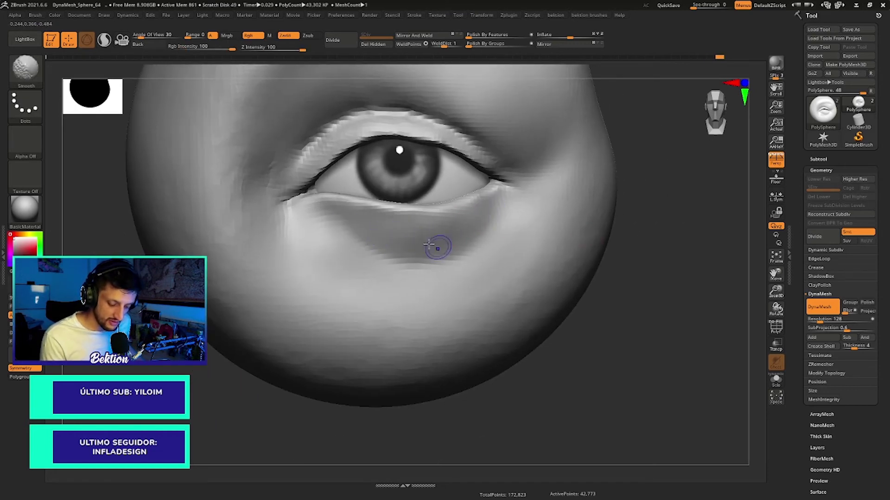
{"action": "mouse_move", "coordinate": [601, 235]}
{"action": "right_mouse_down", "text": "ctrl"}
{"action": "mouse_move", "coordinate": [594, 251]}
{"action": "mouse_move", "coordinate": [588, 236]}
{"action": "right_mouse_up", "text": "ctrl"}
{"action": "key", "text": "comma"}
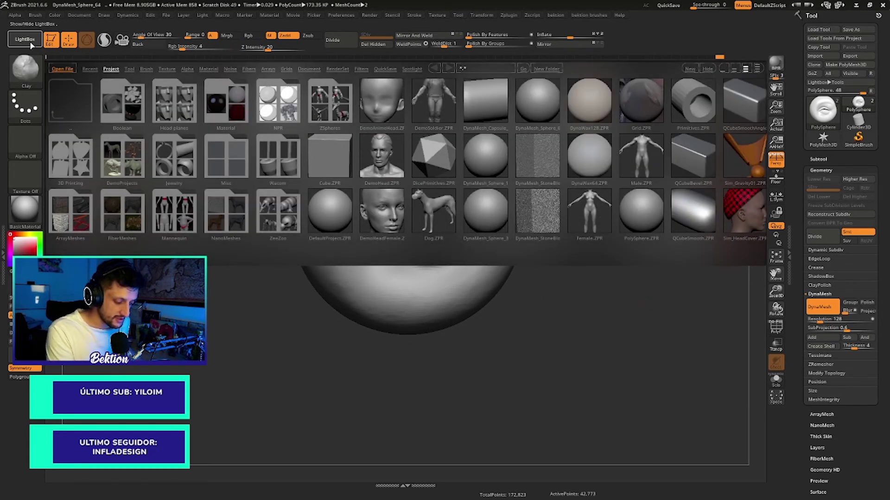
Step: Close LightBox and remesh the eye sculpt at DynaMesh resolution 256
{"action": "left_click", "coordinate": [30, 41]}
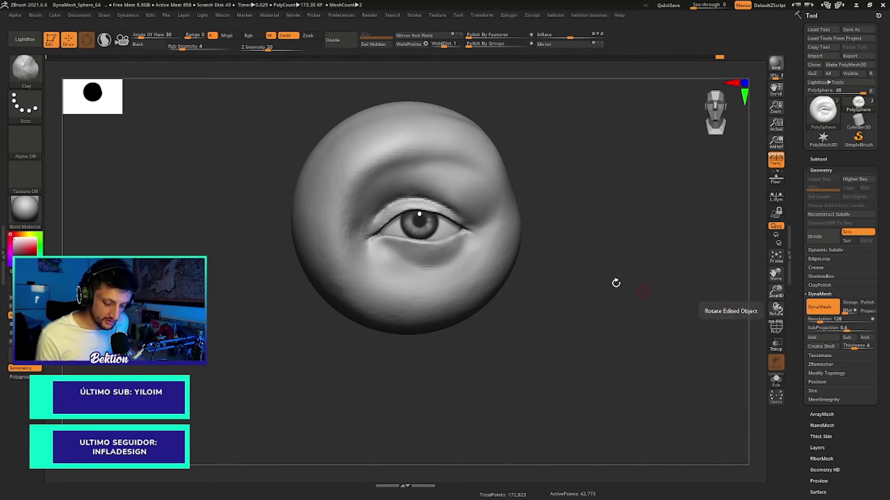
{"action": "mouse_move", "coordinate": [565, 277]}
{"action": "left_mouse_down", "text": "alt"}
{"action": "mouse_move", "coordinate": [476, 188]}
{"action": "mouse_move", "coordinate": [419, 233]}
{"action": "left_mouse_up", "text": "alt"}
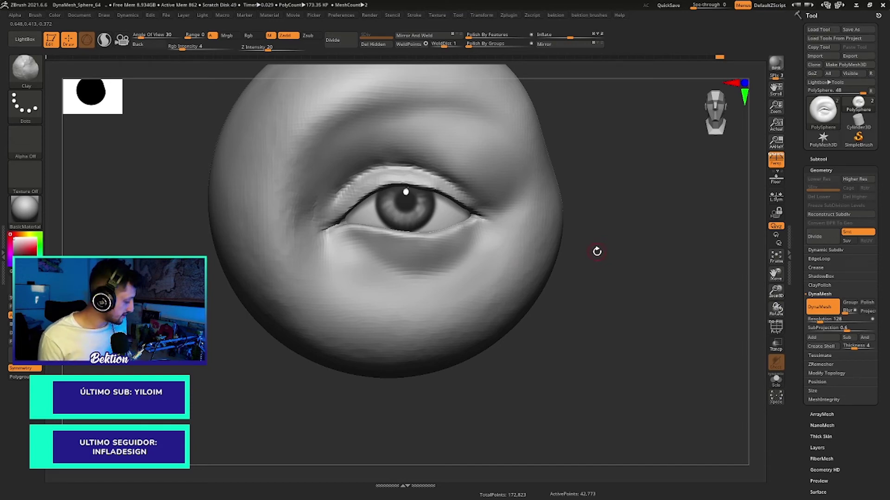
{"action": "left_click", "coordinate": [818, 320]}
{"action": "type", "text": "256"}
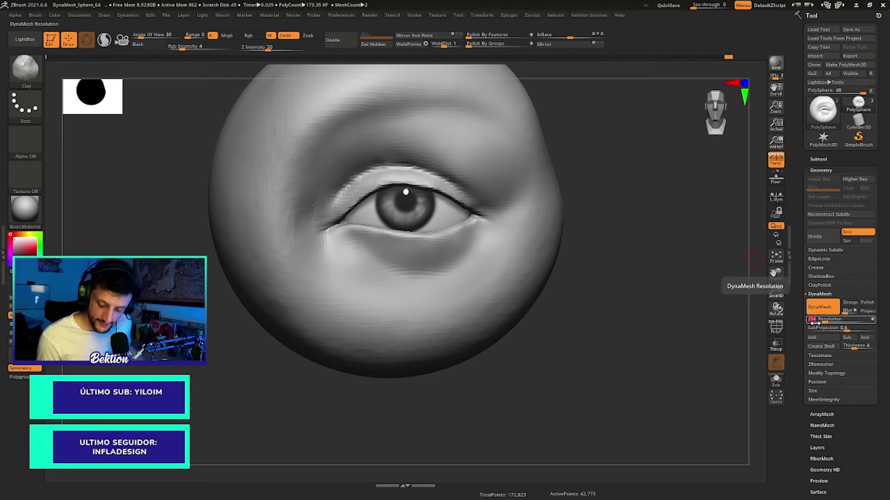
{"action": "key", "text": "Return"}
{"action": "left_click_drag", "start_coordinate": [612, 206], "coordinate": [637, 308], "text": "ctrl"}
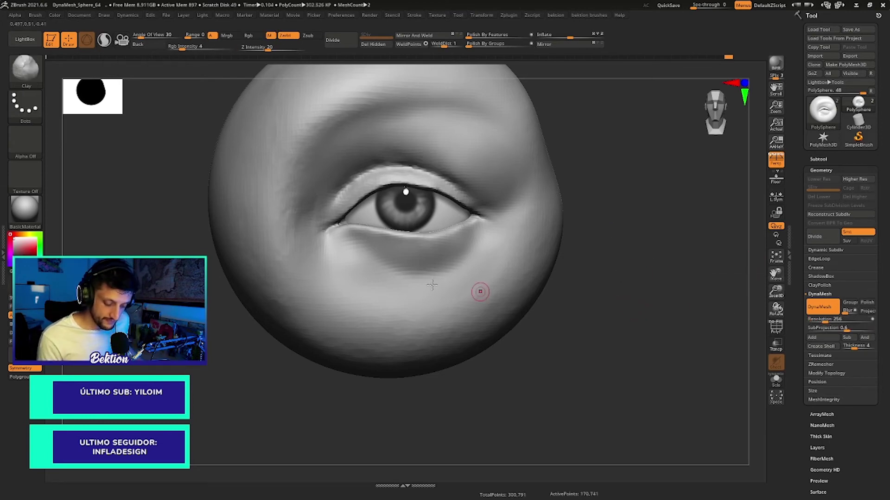
{"action": "scroll", "coordinate": [431, 284], "scroll_direction": "up", "scroll_amount": 3}
{"action": "scroll", "coordinate": [347, 242], "scroll_direction": "up", "scroll_amount": 3}
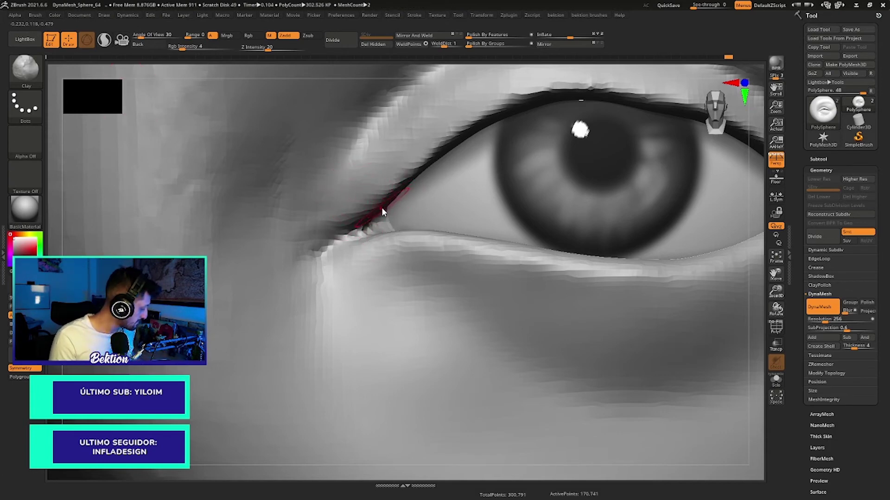
Step: Carve and deepen a DamStandard crease at the inner eye corner, then smooth it
{"action": "key", "text": "b"}
{"action": "key", "text": "d"}
{"action": "key", "text": "s"}
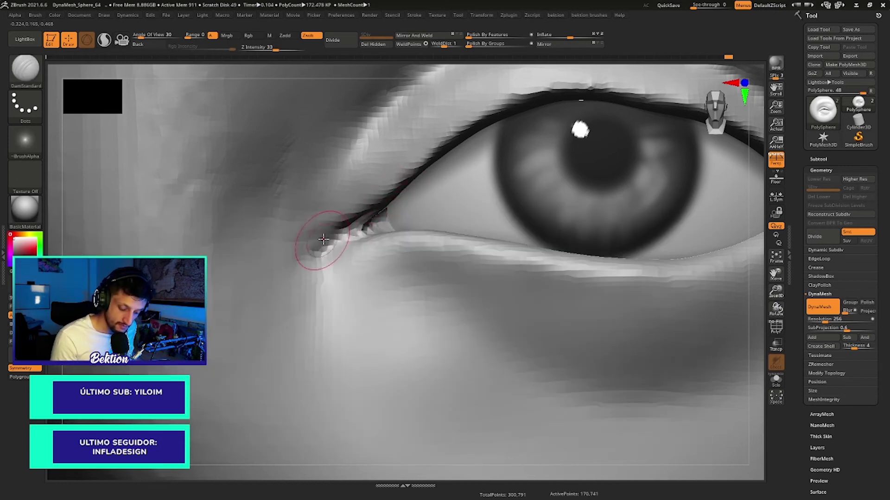
{"action": "mouse_move", "coordinate": [345, 236]}
{"action": "left_mouse_down"}
{"action": "mouse_move", "coordinate": [378, 216]}
{"action": "mouse_move", "coordinate": [348, 241]}
{"action": "mouse_move", "coordinate": [318, 246]}
{"action": "mouse_move", "coordinate": [330, 252]}
{"action": "mouse_move", "coordinate": [338, 242]}
{"action": "mouse_move", "coordinate": [397, 232]}
{"action": "left_mouse_up"}
{"action": "key", "text": "ctrl"}
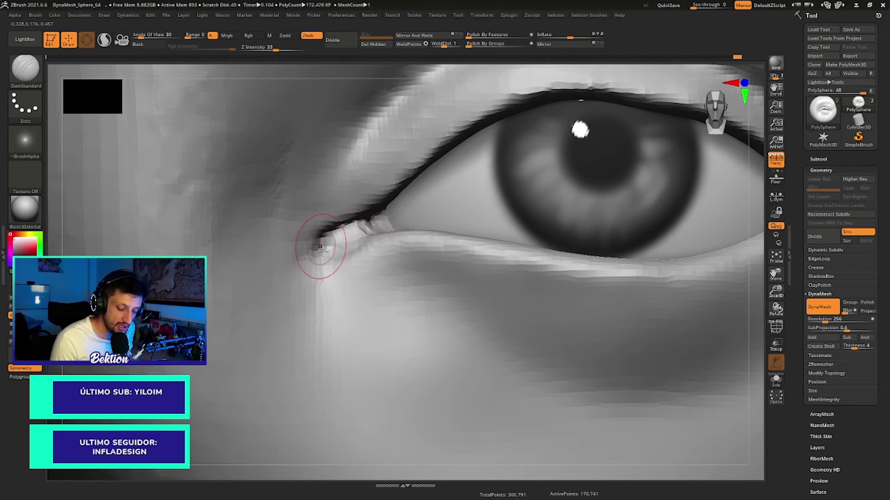
{"action": "left_click_drag", "start_coordinate": [322, 250], "coordinate": [393, 223]}
{"action": "left_click_drag", "start_coordinate": [343, 247], "coordinate": [366, 233], "text": "shift"}
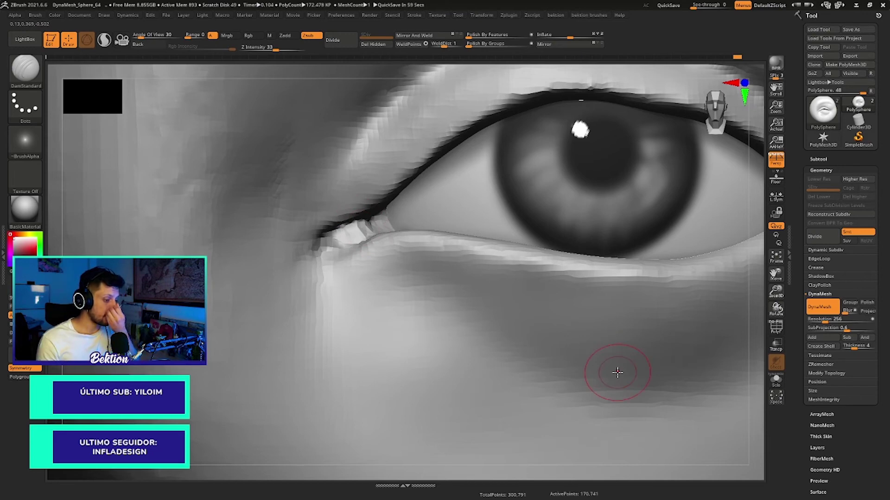
Step: Reshape the inner corner, then undo twice to compare against the earlier result
{"action": "scroll", "coordinate": [424, 239], "scroll_direction": "down", "scroll_amount": 10}
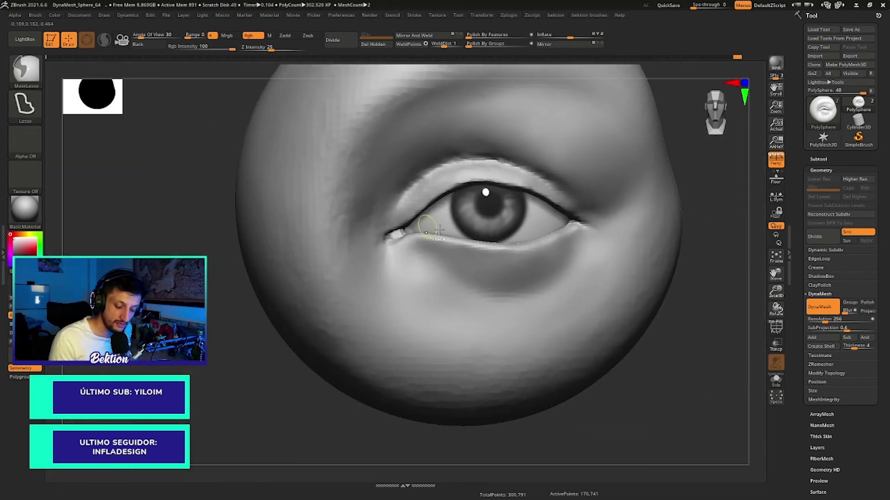
{"action": "scroll", "coordinate": [424, 238], "scroll_direction": "down", "scroll_amount": 5}
{"action": "scroll", "coordinate": [347, 277], "scroll_direction": "up", "scroll_amount": 5}
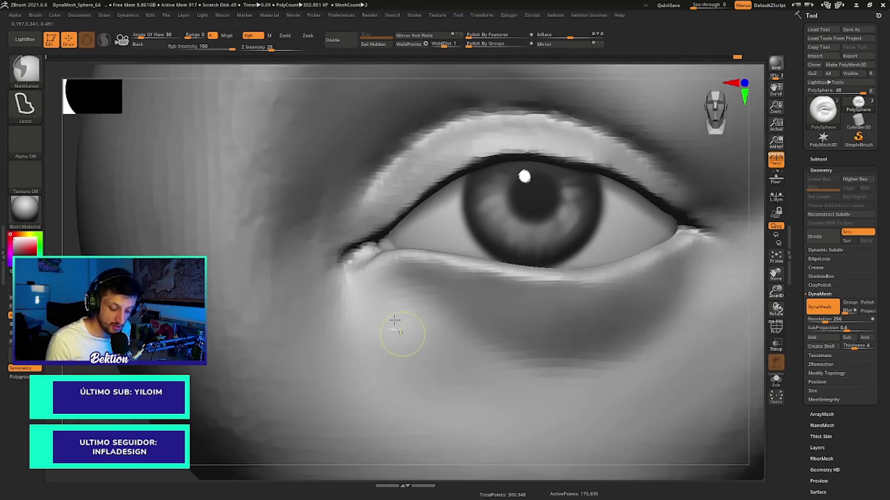
{"action": "scroll", "coordinate": [368, 268], "scroll_direction": "up", "scroll_amount": 4}
{"action": "scroll", "coordinate": [366, 262], "scroll_direction": "up", "scroll_amount": 4}
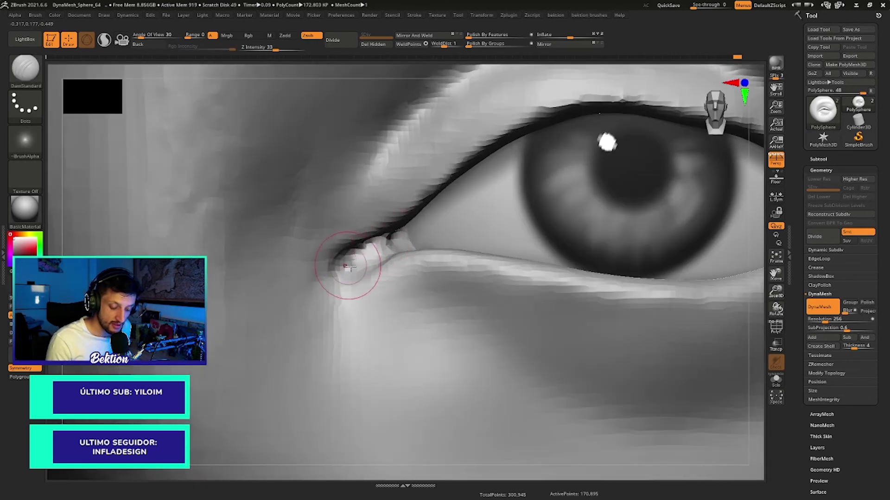
{"action": "left_click_drag", "start_coordinate": [357, 264], "coordinate": [373, 264]}
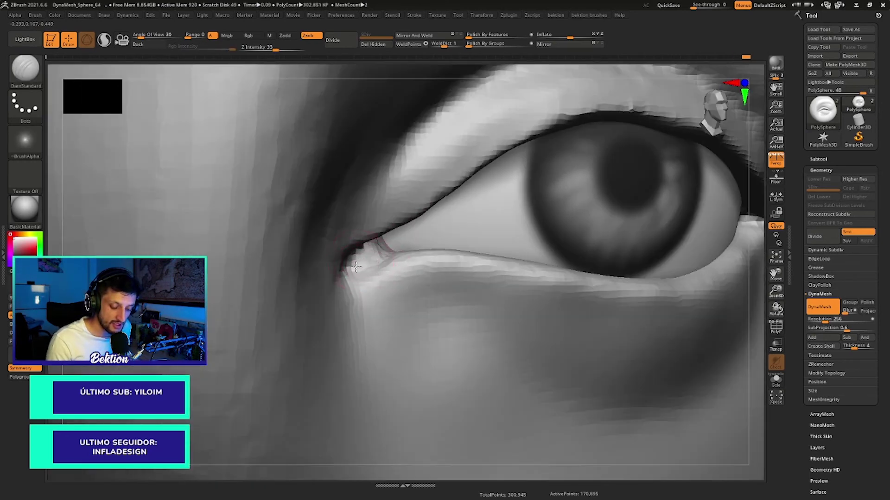
{"action": "key", "text": "ctrl+z"}
{"action": "scroll", "coordinate": [394, 241], "scroll_direction": "down", "scroll_amount": 2}
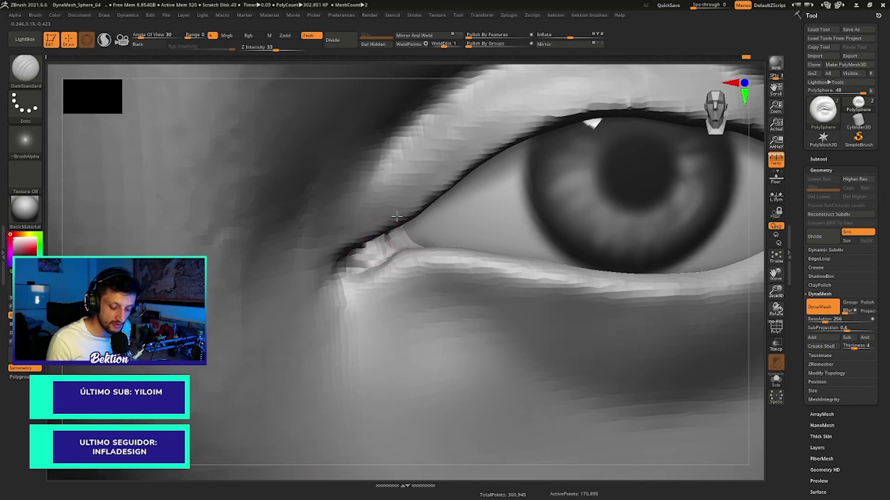
{"action": "scroll", "coordinate": [353, 260], "scroll_direction": "down", "scroll_amount": 4}
{"action": "scroll", "coordinate": [353, 198], "scroll_direction": "down", "scroll_amount": 3}
{"action": "scroll", "coordinate": [412, 252], "scroll_direction": "down", "scroll_amount": 3}
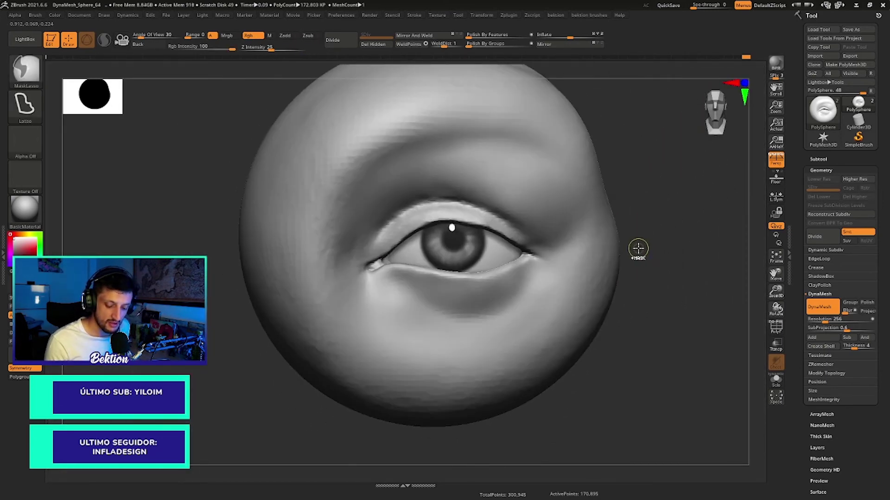
{"action": "key", "text": "ctrl+z"}
Step: Recentre the view close on the lower eyelid with Smooth and brush settings ready
{"action": "left_click_drag", "start_coordinate": [637, 217], "coordinate": [752, 264], "text": "alt"}
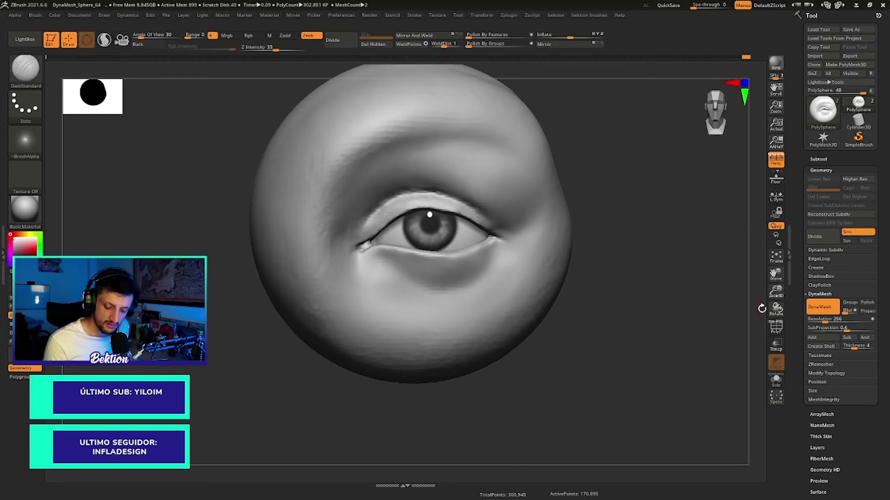
{"action": "right_click_drag", "start_coordinate": [353, 264], "coordinate": [369, 318], "text": "ctrl"}
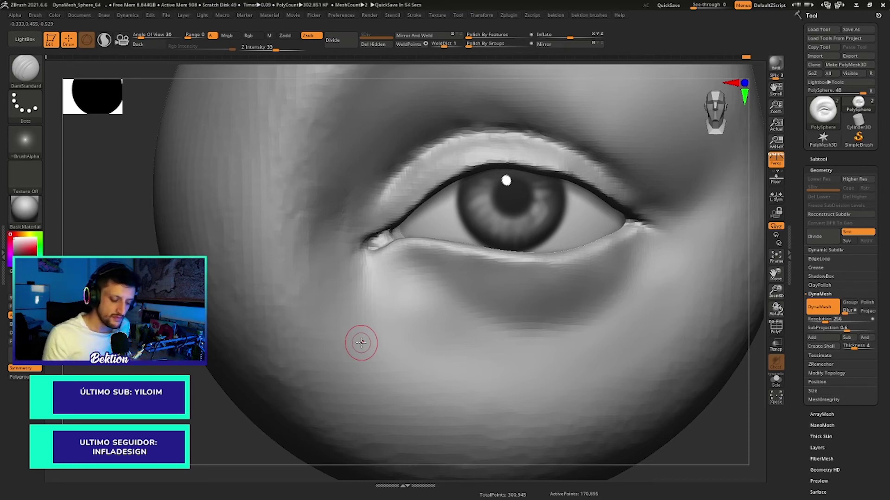
{"action": "scroll", "coordinate": [361, 343], "scroll_direction": "down", "scroll_amount": 5}
{"action": "right_click_drag", "start_coordinate": [361, 343], "coordinate": [439, 178]}
{"action": "key", "text": "space"}
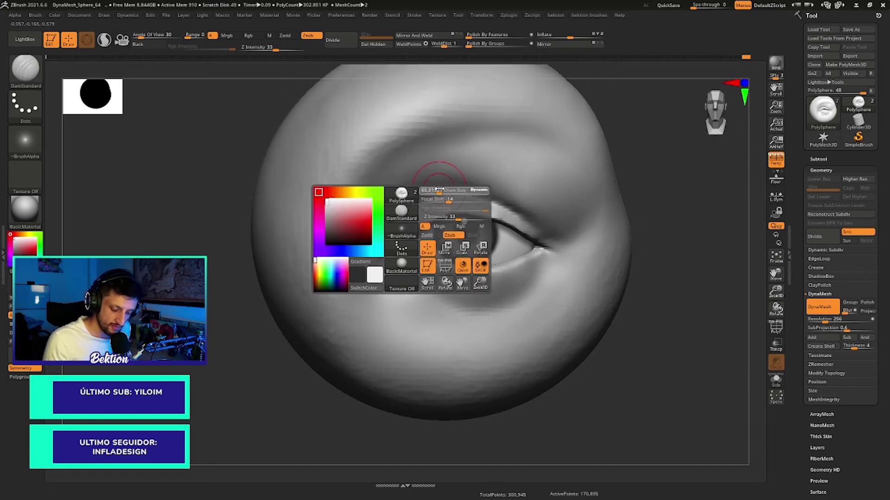
{"action": "key", "text": "shift"}
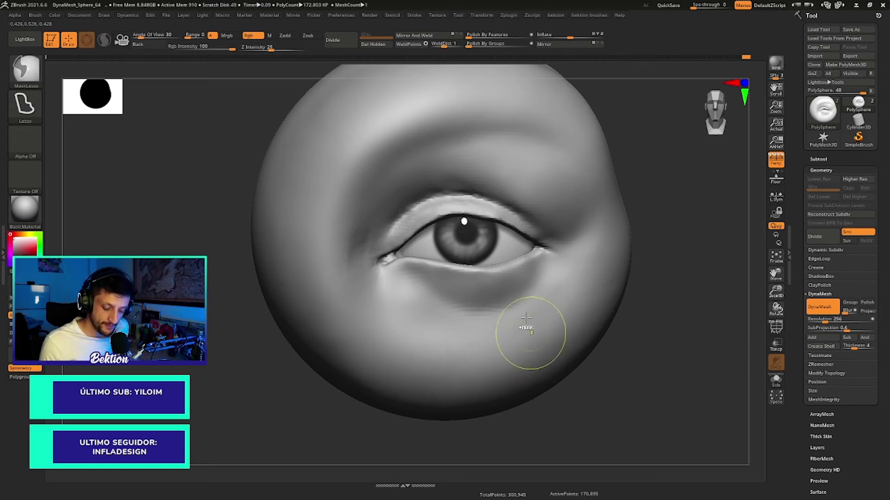
{"action": "right_click_drag", "start_coordinate": [527, 328], "coordinate": [397, 298], "text": "ctrl"}
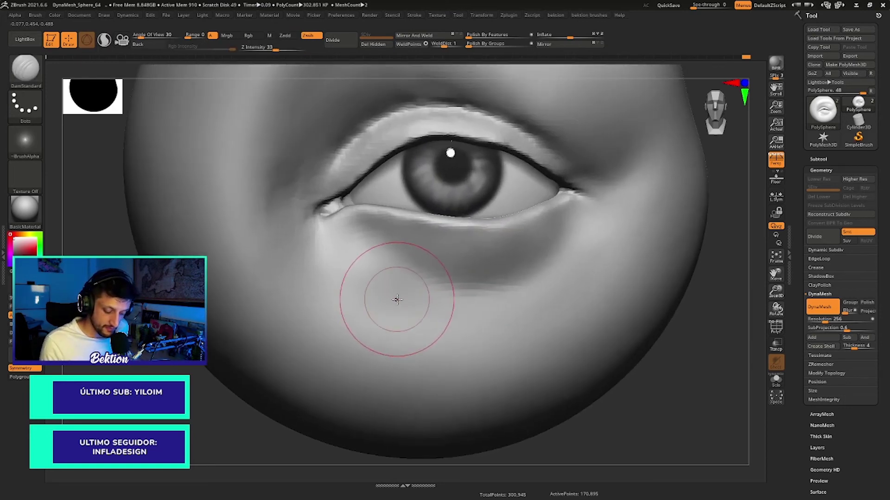
{"action": "key", "text": "space"}
Step: Build up the under-eye bag below the lower lid with an enlarged Clay brush, then smooth
{"action": "left_click", "coordinate": [29, 72]}
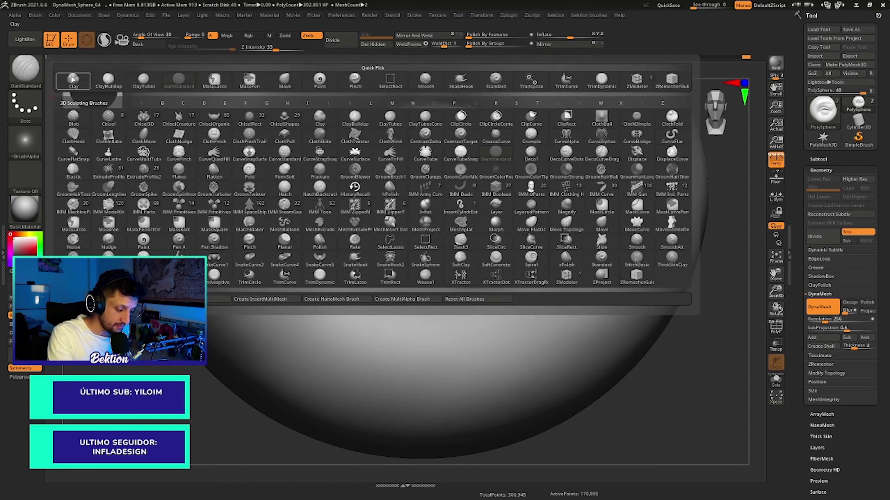
{"action": "left_click", "coordinate": [288, 198]}
{"action": "key", "text": "space"}
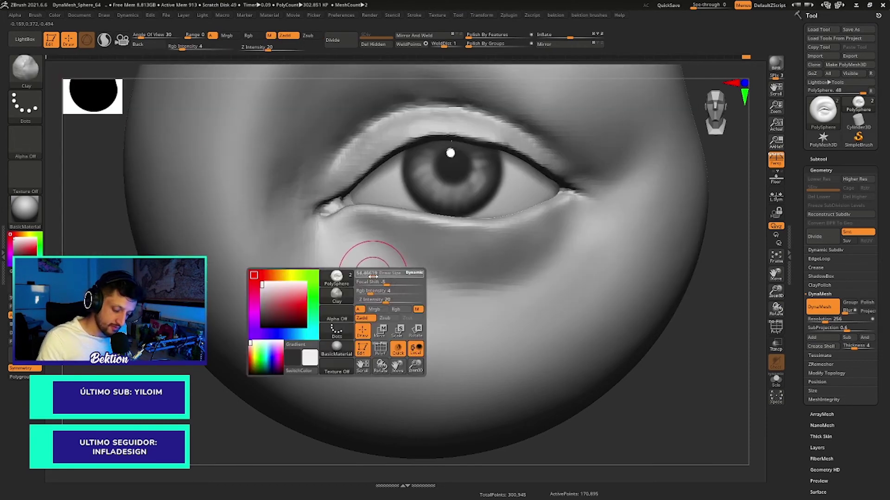
{"action": "mouse_move", "coordinate": [373, 276]}
{"action": "left_mouse_down"}
{"action": "mouse_move", "coordinate": [389, 277]}
{"action": "mouse_move", "coordinate": [380, 315]}
{"action": "mouse_move", "coordinate": [387, 323]}
{"action": "mouse_move", "coordinate": [400, 302]}
{"action": "left_mouse_up"}
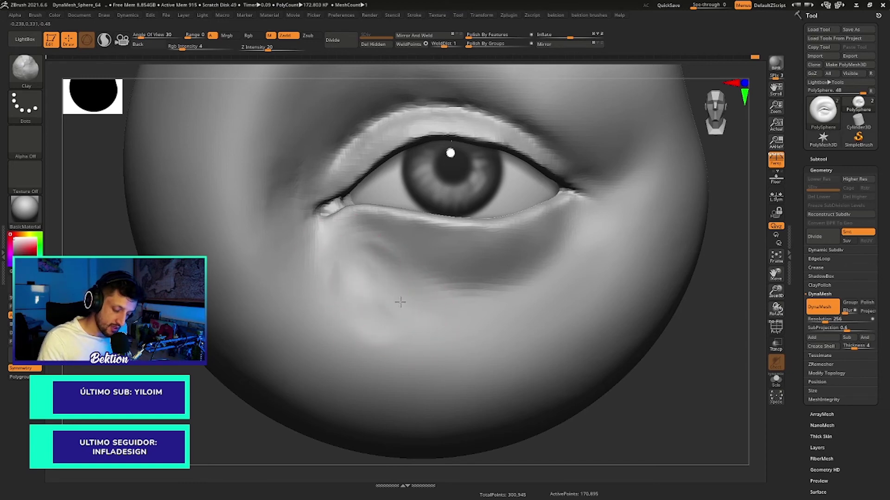
{"action": "mouse_move", "coordinate": [353, 262]}
{"action": "left_mouse_down"}
{"action": "mouse_move", "coordinate": [359, 292]}
{"action": "mouse_move", "coordinate": [364, 226]}
{"action": "mouse_move", "coordinate": [433, 278]}
{"action": "mouse_move", "coordinate": [381, 238]}
{"action": "mouse_move", "coordinate": [431, 268]}
{"action": "left_mouse_up"}
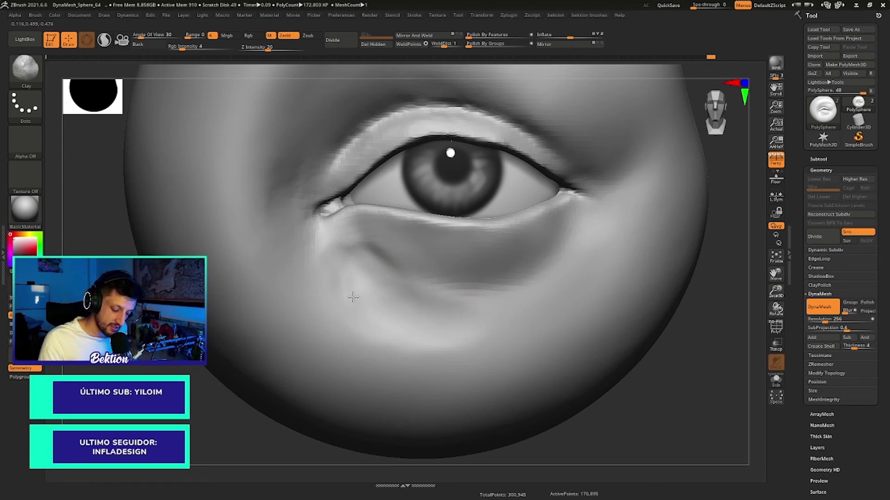
{"action": "key", "text": "space"}
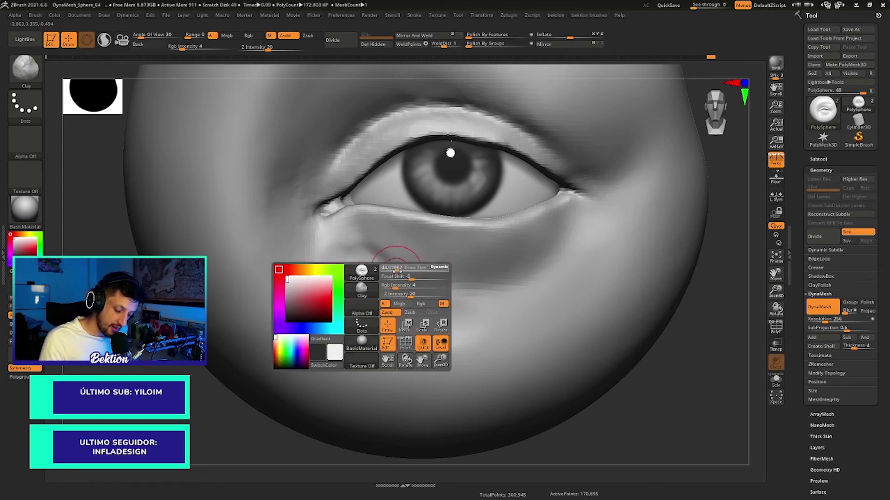
{"action": "key", "text": "shift"}
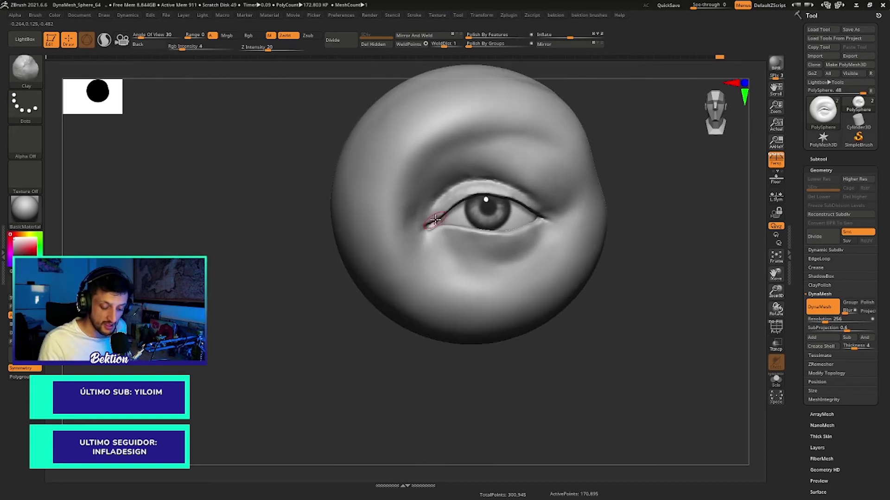
Step: Smooth the area and rotate the sphere back to a close front view of the eye
{"action": "right_click_drag", "start_coordinate": [457, 334], "coordinate": [405, 306], "text": "alt"}
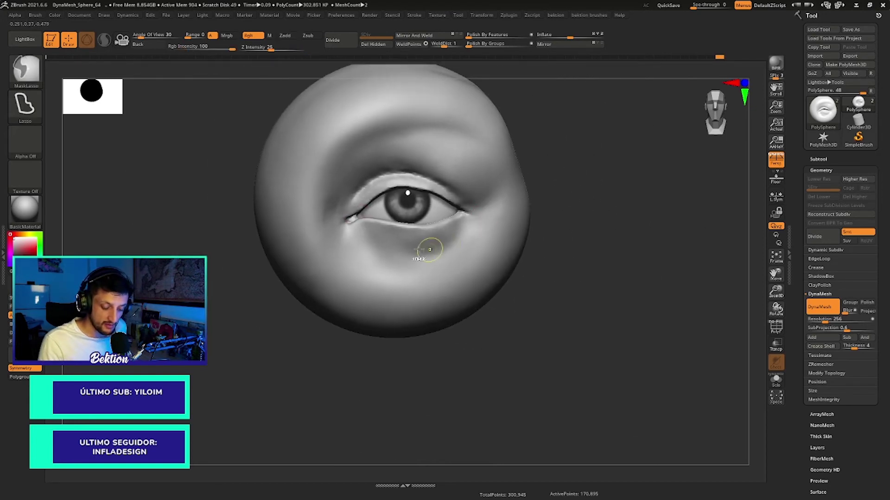
{"action": "key", "text": "shift"}
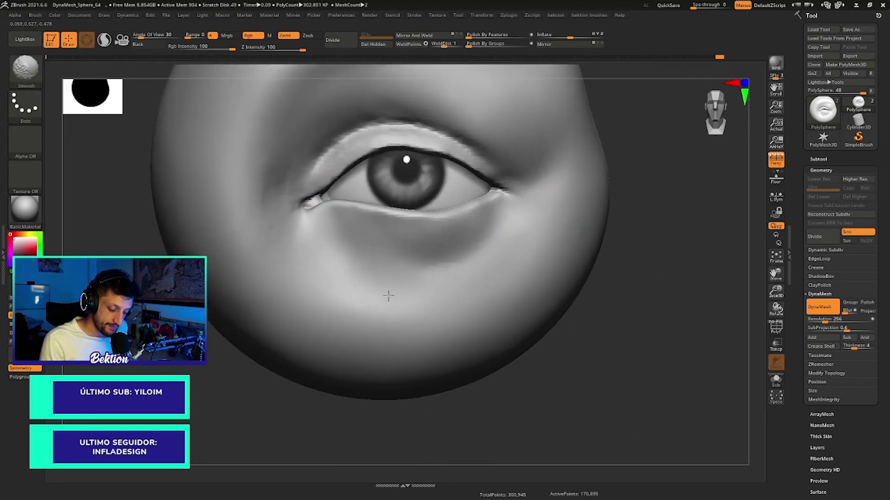
{"action": "right_click_drag", "start_coordinate": [502, 260], "coordinate": [471, 268], "text": "alt"}
{"action": "key", "text": "space"}
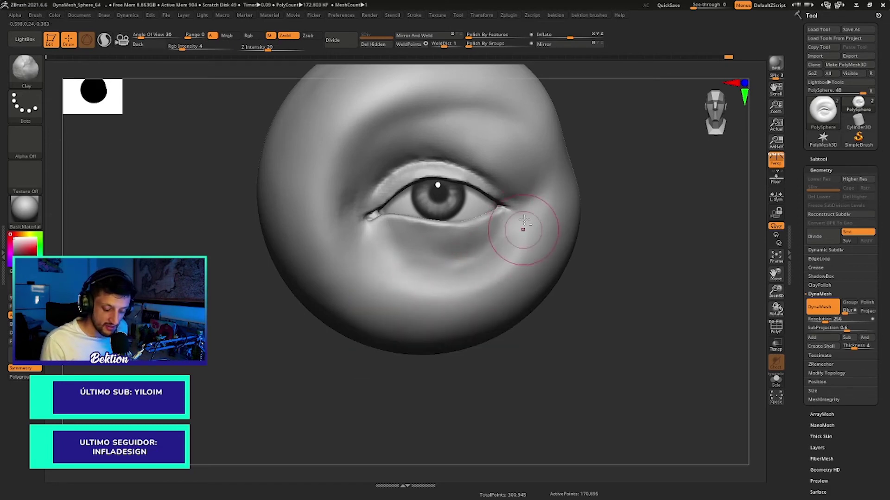
{"action": "key", "text": "space"}
{"action": "key", "text": "shift"}
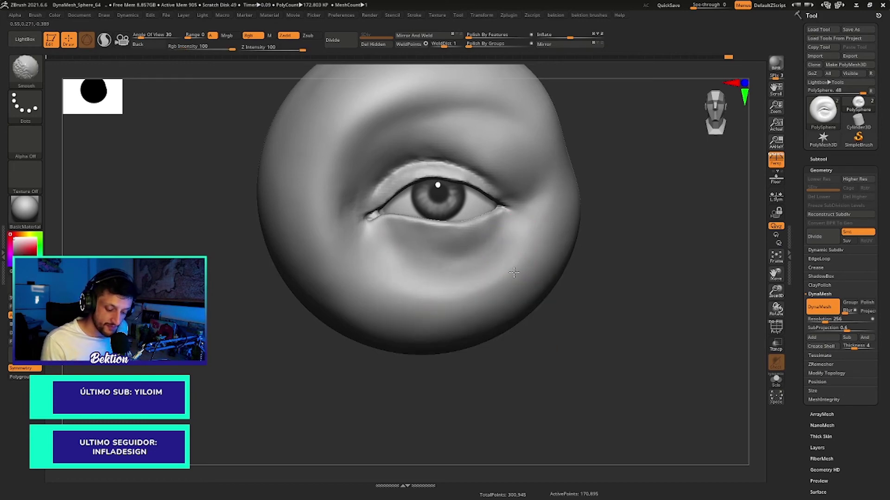
{"action": "left_click_drag", "start_coordinate": [407, 294], "coordinate": [407, 264]}
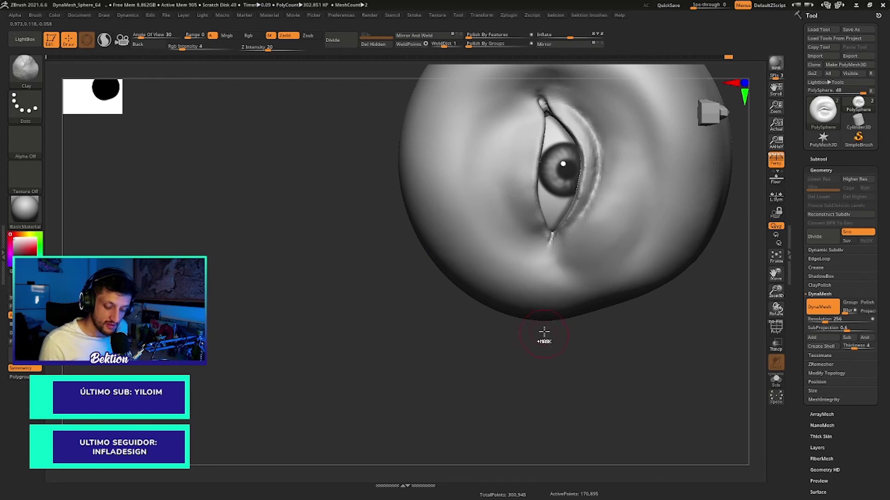
{"action": "mouse_move", "coordinate": [544, 330]}
{"action": "left_mouse_down"}
{"action": "mouse_move", "coordinate": [532, 318]}
{"action": "mouse_move", "coordinate": [616, 323]}
{"action": "mouse_move", "coordinate": [529, 321]}
{"action": "mouse_move", "coordinate": [407, 255]}
{"action": "mouse_move", "coordinate": [406, 274]}
{"action": "left_mouse_up"}
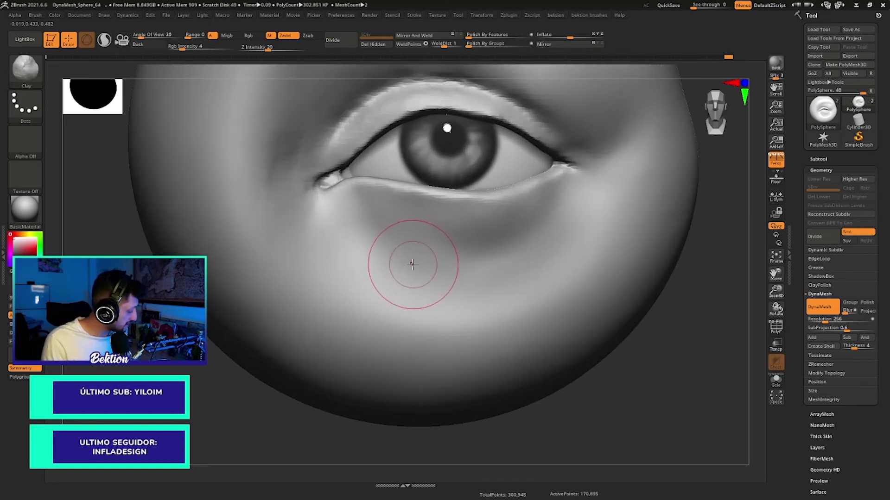
Step: Carve a DamStandard crease under the lower lid, running outward from the inner corner
{"action": "key", "text": "b"}
{"action": "key", "text": "d"}
{"action": "key", "text": "s"}
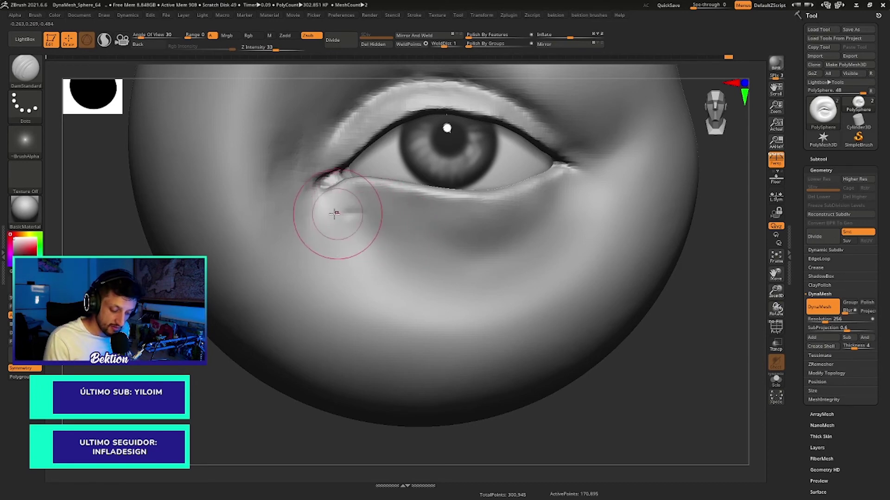
{"action": "mouse_move", "coordinate": [335, 213]}
{"action": "left_mouse_down"}
{"action": "mouse_move", "coordinate": [368, 213]}
{"action": "mouse_move", "coordinate": [417, 244]}
{"action": "mouse_move", "coordinate": [353, 214]}
{"action": "mouse_move", "coordinate": [516, 238]}
{"action": "mouse_move", "coordinate": [472, 246]}
{"action": "mouse_move", "coordinate": [562, 198]}
{"action": "mouse_move", "coordinate": [532, 228]}
{"action": "mouse_move", "coordinate": [568, 180]}
{"action": "mouse_move", "coordinate": [554, 209]}
{"action": "mouse_move", "coordinate": [563, 193]}
{"action": "left_mouse_up"}
{"action": "key", "text": "space"}
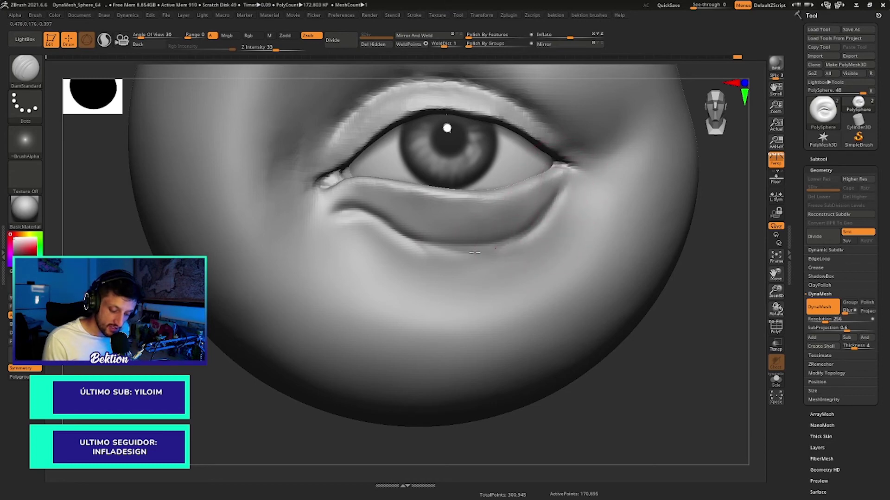
Step: Smooth the under-eye fold along its length so the bag blends into the cheek
{"action": "mouse_move", "coordinate": [475, 253]}
{"action": "left_mouse_down", "text": "shift"}
{"action": "mouse_move", "coordinate": [384, 243]}
{"action": "mouse_move", "coordinate": [553, 213]}
{"action": "left_mouse_up", "text": "shift"}
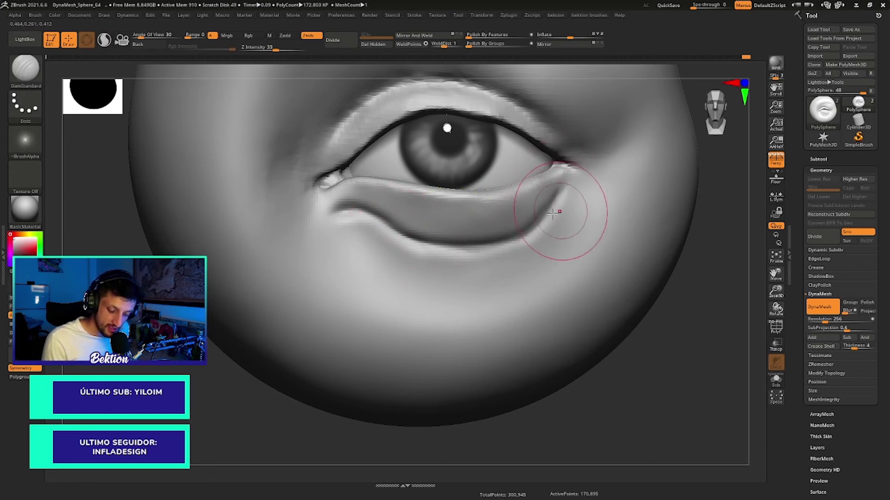
{"action": "mouse_move", "coordinate": [571, 228]}
{"action": "right_mouse_down", "text": "ctrl"}
{"action": "mouse_move", "coordinate": [679, 271]}
{"action": "mouse_move", "coordinate": [487, 238]}
{"action": "right_mouse_up", "text": "ctrl"}
{"action": "key", "text": "space"}
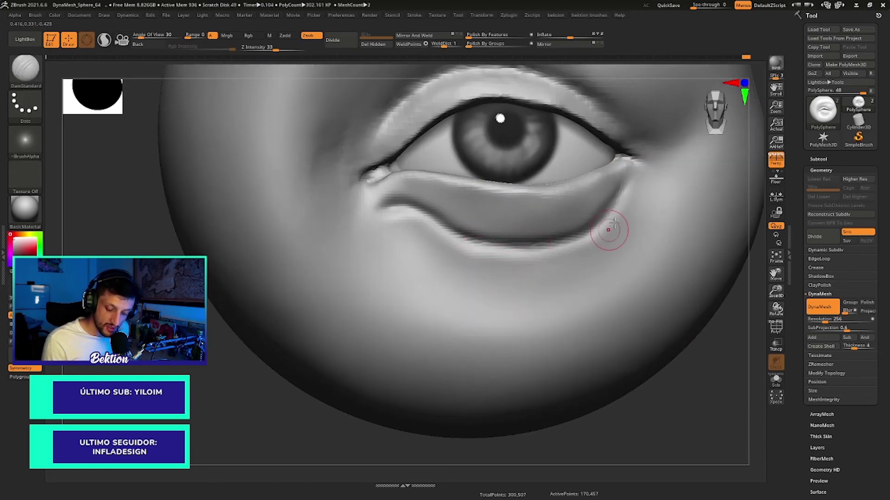
{"action": "key", "text": "shift"}
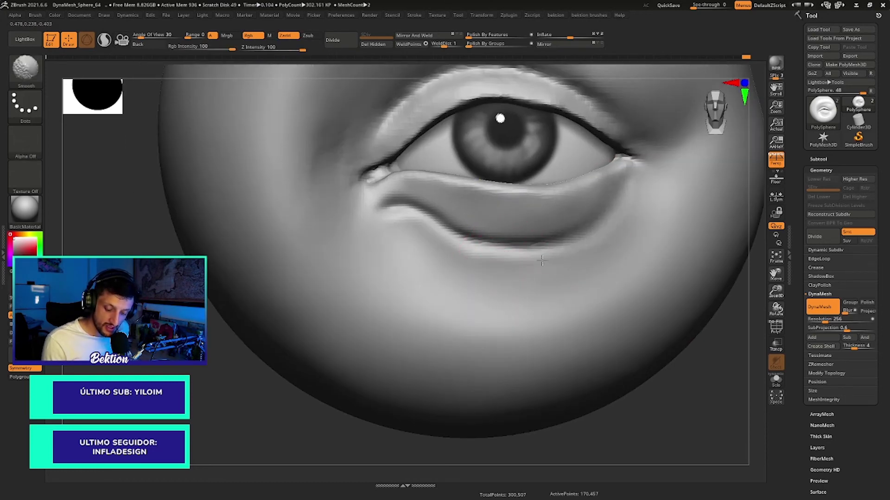
{"action": "left_click_drag", "start_coordinate": [512, 260], "coordinate": [438, 244], "text": "shift"}
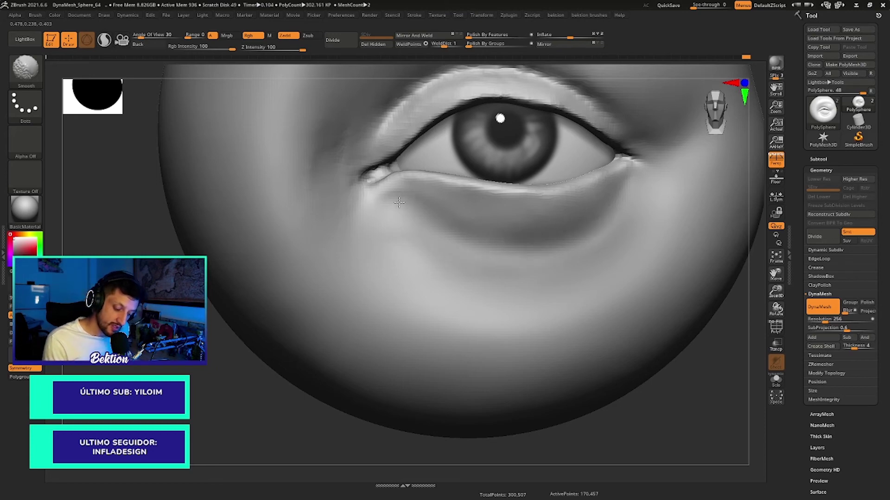
{"action": "scroll", "coordinate": [597, 250], "scroll_direction": "down", "scroll_amount": 2}
{"action": "key", "text": "space"}
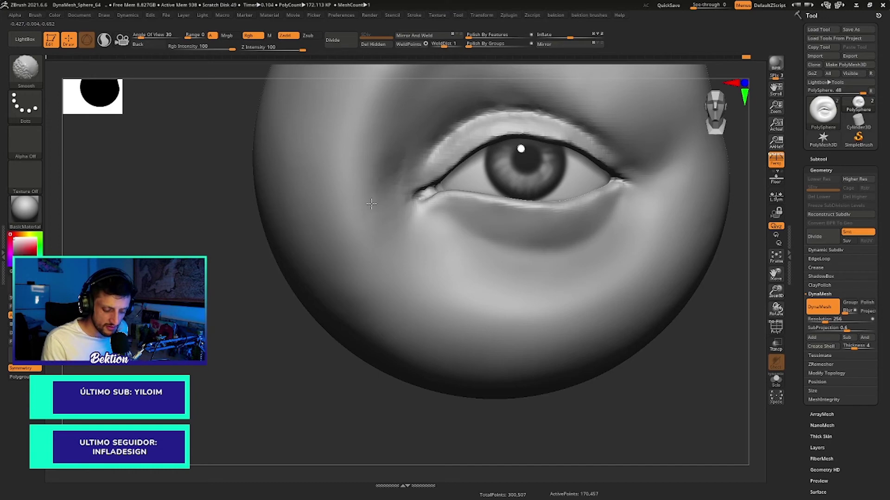
Step: Carve the upper eyelid fold at the eye corner with an enlarged DamStandard brush
{"action": "mouse_move", "coordinate": [388, 149]}
{"action": "right_mouse_down", "text": "ctrl"}
{"action": "mouse_move", "coordinate": [417, 167]}
{"action": "mouse_move", "coordinate": [452, 235]}
{"action": "right_mouse_up", "text": "ctrl"}
{"action": "key", "text": "space"}
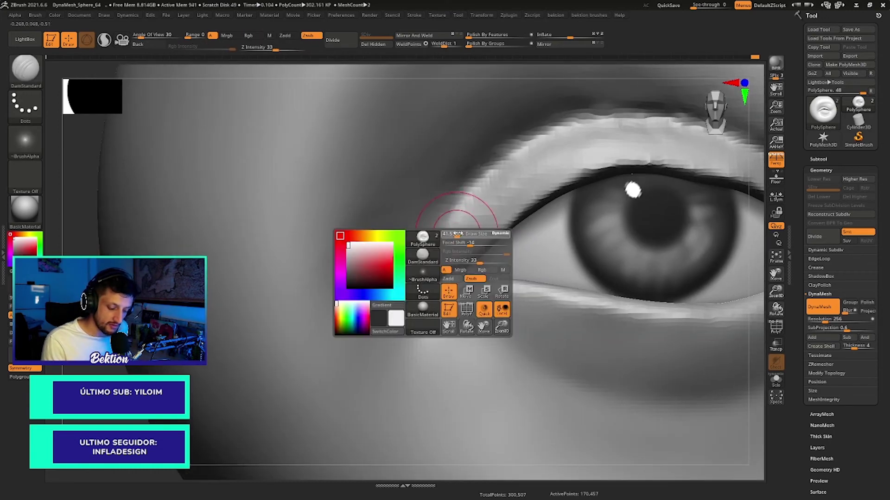
{"action": "left_click_drag", "start_coordinate": [451, 234], "coordinate": [461, 209]}
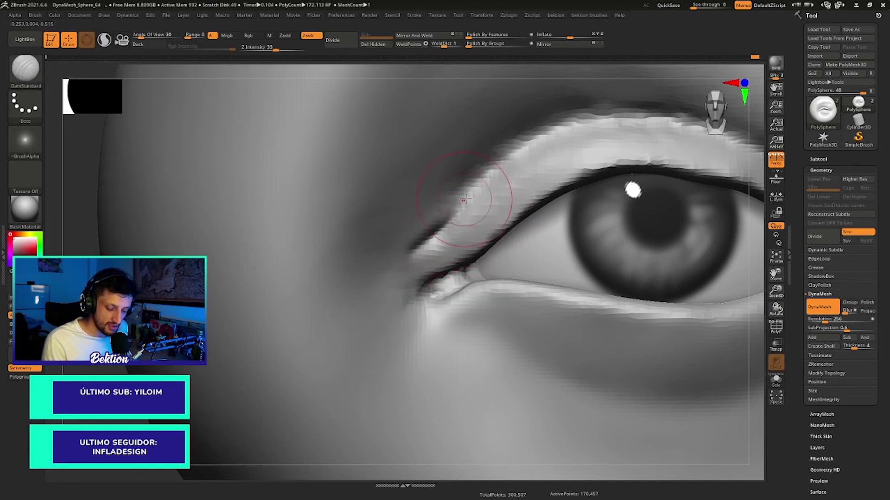
{"action": "left_click_drag", "start_coordinate": [415, 250], "coordinate": [463, 206]}
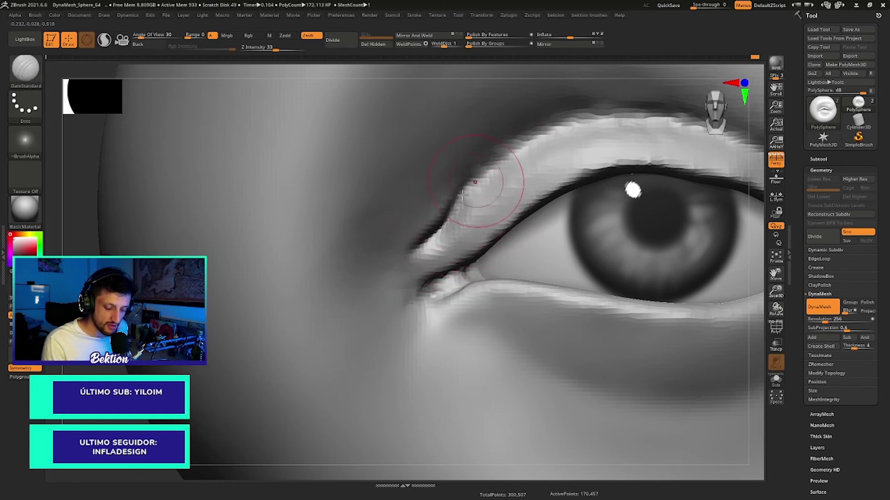
{"action": "scroll", "coordinate": [467, 198], "scroll_direction": "down", "scroll_amount": 2}
Step: Smooth the corner crease with a smaller brush and review the eye from another angle
{"action": "key", "text": "space"}
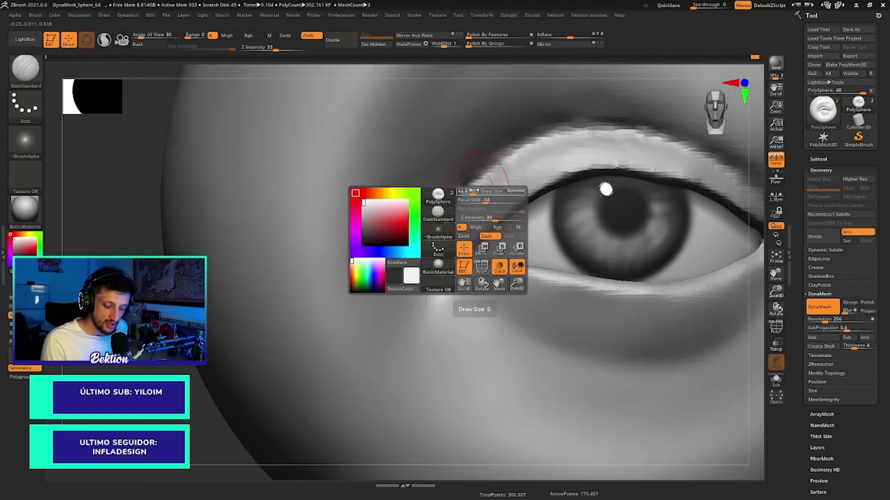
{"action": "key", "text": "shift"}
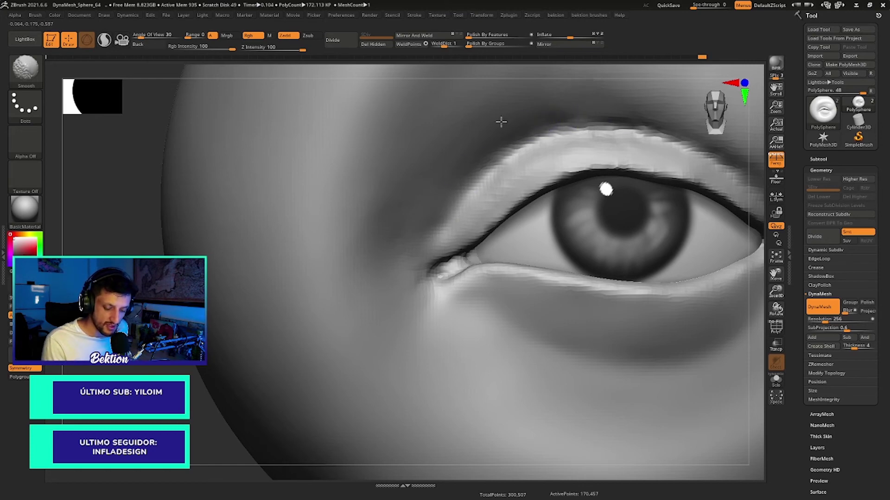
{"action": "scroll", "coordinate": [440, 216], "scroll_direction": "up", "scroll_amount": 1}
{"action": "key", "text": "space"}
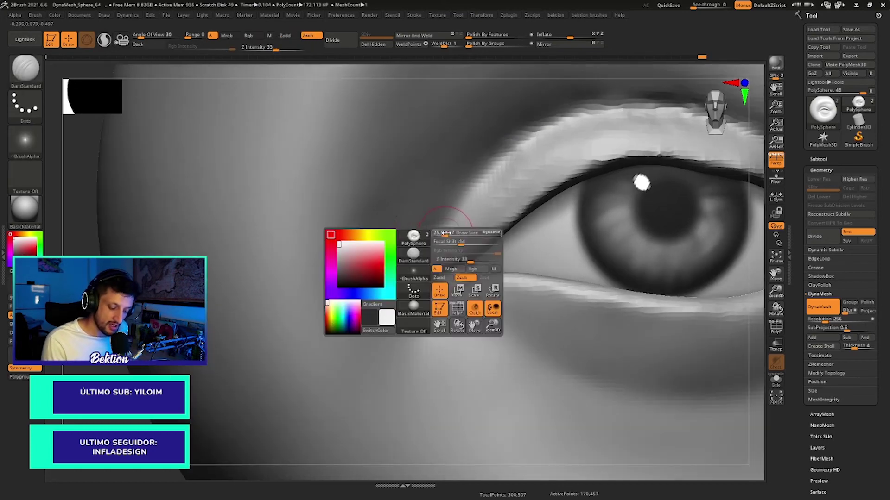
{"action": "mouse_move", "coordinate": [447, 232]}
{"action": "left_mouse_down"}
{"action": "mouse_move", "coordinate": [430, 237]}
{"action": "mouse_move", "coordinate": [476, 197]}
{"action": "left_mouse_up"}
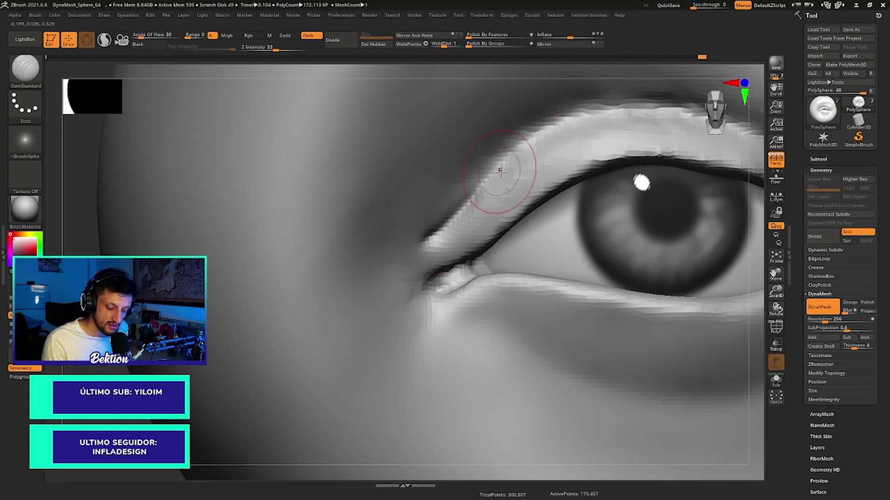
{"action": "key", "text": "space"}
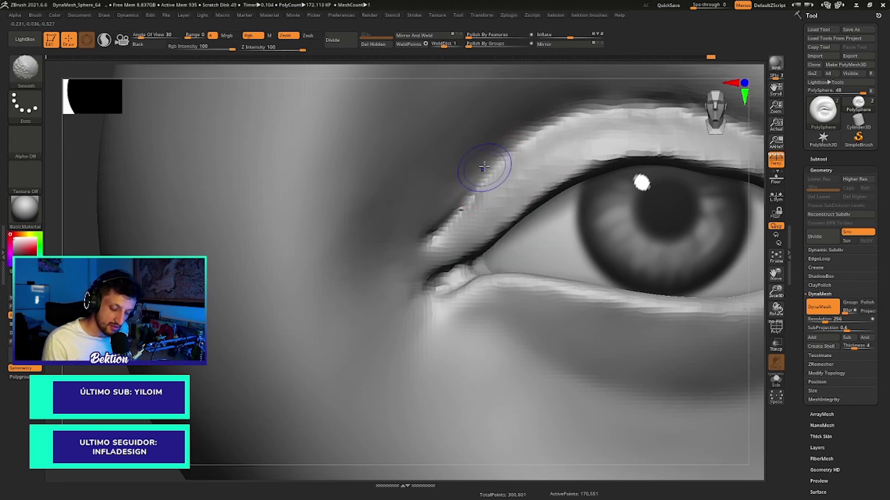
{"action": "mouse_move", "coordinate": [464, 206]}
{"action": "left_mouse_down", "text": "shift"}
{"action": "mouse_move", "coordinate": [421, 234]}
{"action": "mouse_move", "coordinate": [481, 157]}
{"action": "left_mouse_up", "text": "shift"}
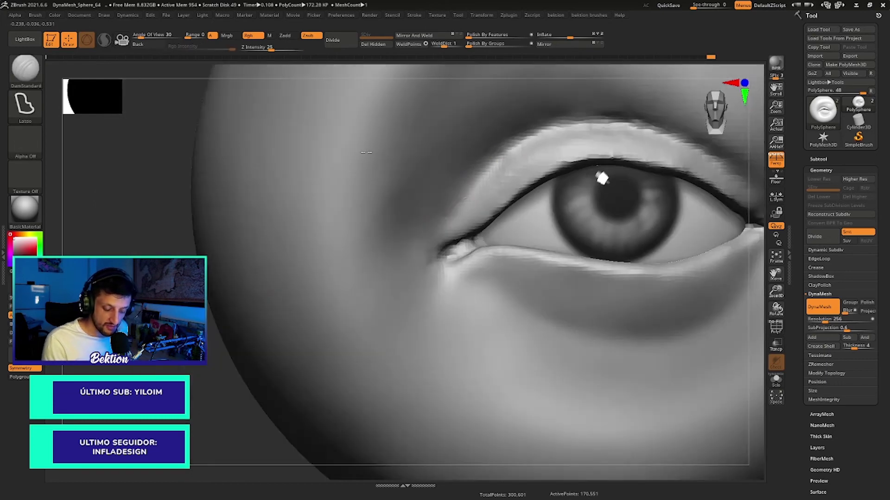
{"action": "right_click_drag", "start_coordinate": [438, 205], "coordinate": [632, 165], "text": "alt"}
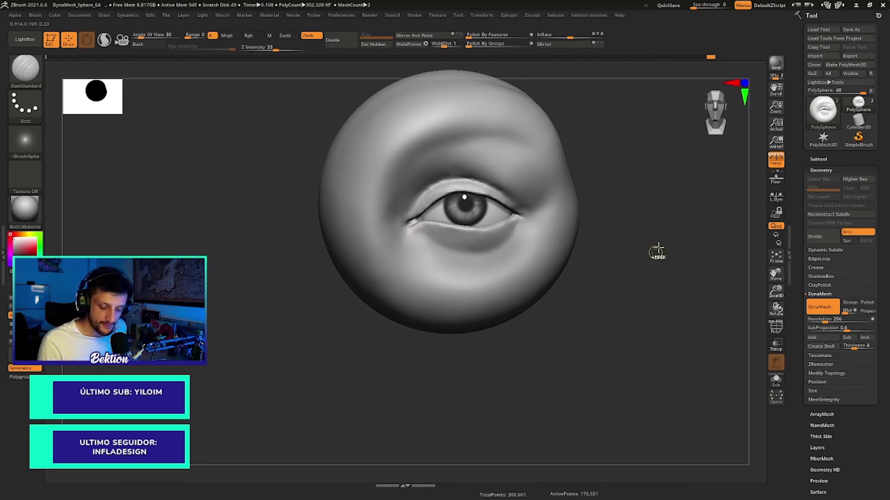
{"action": "mouse_move", "coordinate": [658, 250]}
{"action": "right_mouse_down", "text": "alt"}
{"action": "mouse_move", "coordinate": [627, 233]}
{"action": "mouse_move", "coordinate": [653, 221]}
{"action": "mouse_move", "coordinate": [641, 222]}
{"action": "right_mouse_up", "text": "alt"}
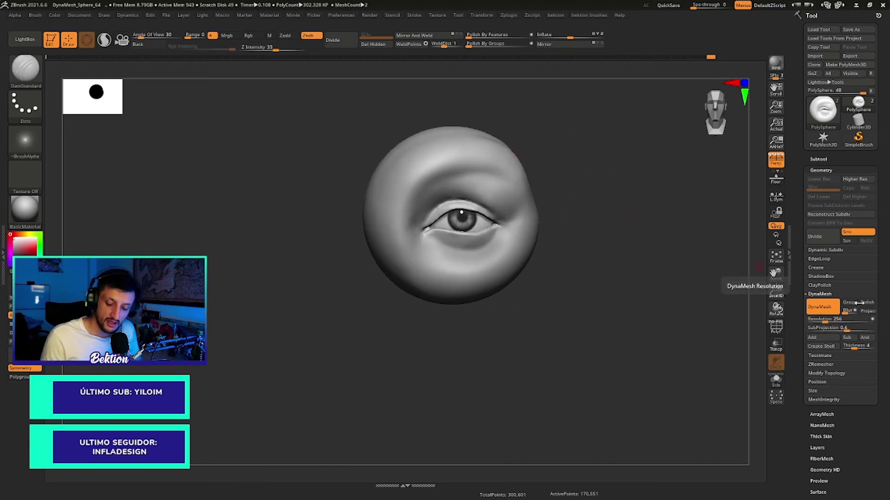
Step: Expand the Tool palette's Export subpalette showing Scale 1 and zero offsets, and orbit the eye
{"action": "mouse_move", "coordinate": [858, 302]}
{"action": "left_mouse_down"}
{"action": "mouse_move", "coordinate": [863, 288]}
{"action": "mouse_move", "coordinate": [853, 313]}
{"action": "left_mouse_up"}
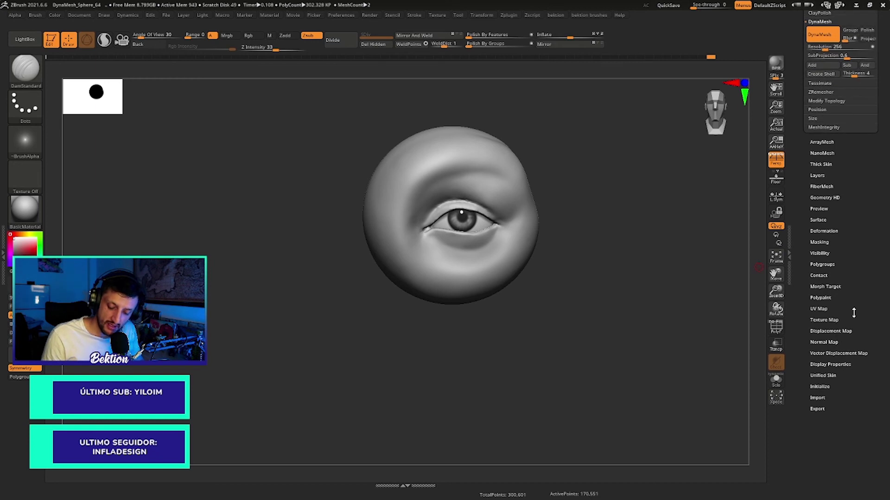
{"action": "left_click", "coordinate": [818, 409]}
{"action": "left_click_drag", "start_coordinate": [829, 366], "coordinate": [830, 387]}
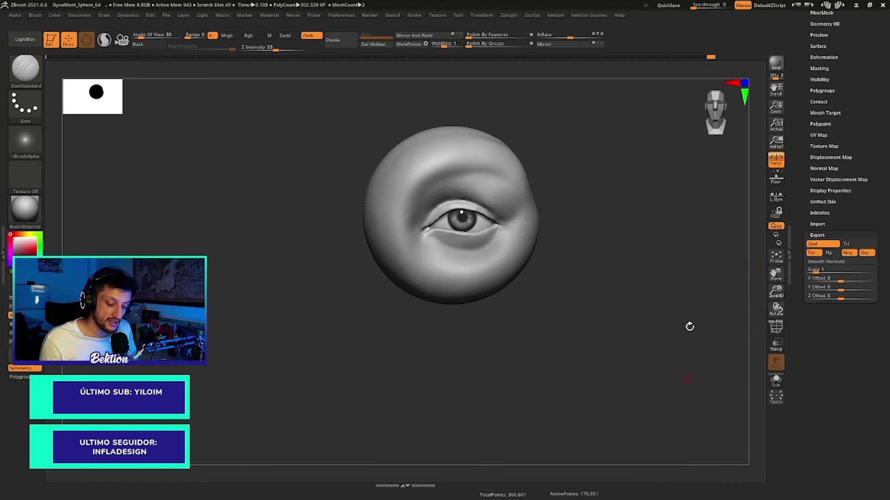
{"action": "mouse_move", "coordinate": [608, 303]}
{"action": "left_mouse_down"}
{"action": "mouse_move", "coordinate": [592, 329]}
{"action": "mouse_move", "coordinate": [630, 305]}
{"action": "mouse_move", "coordinate": [604, 324]}
{"action": "mouse_move", "coordinate": [558, 304]}
{"action": "mouse_move", "coordinate": [604, 288]}
{"action": "left_mouse_up"}
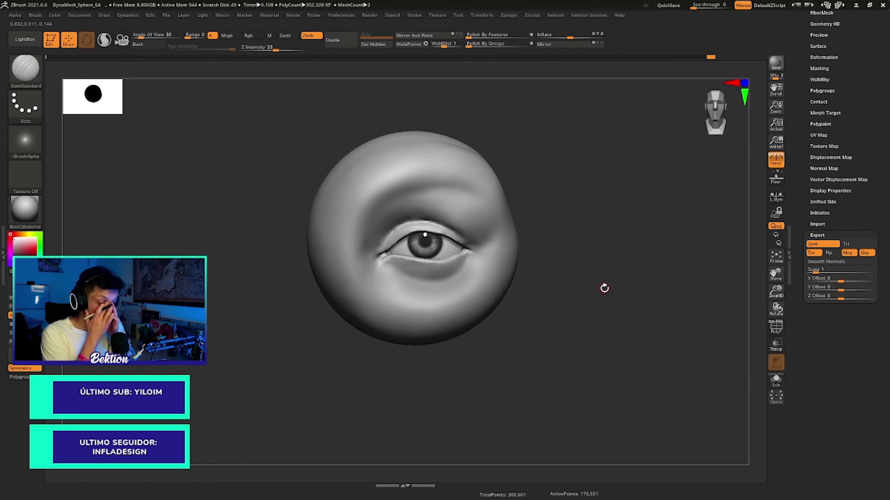
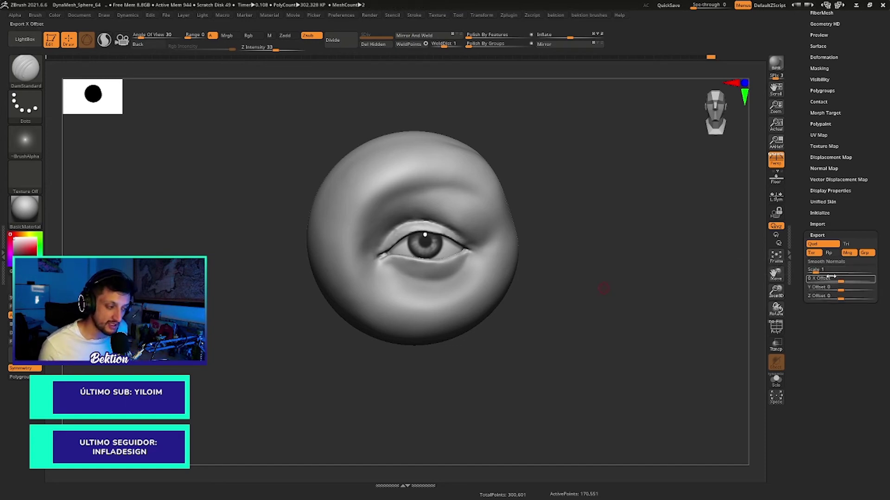
Step: Orbit and zoom in to a close-up of the sculpted eye
{"action": "mouse_move", "coordinate": [566, 332]}
{"action": "left_mouse_down"}
{"action": "mouse_move", "coordinate": [574, 336]}
{"action": "mouse_move", "coordinate": [482, 250]}
{"action": "left_mouse_up"}
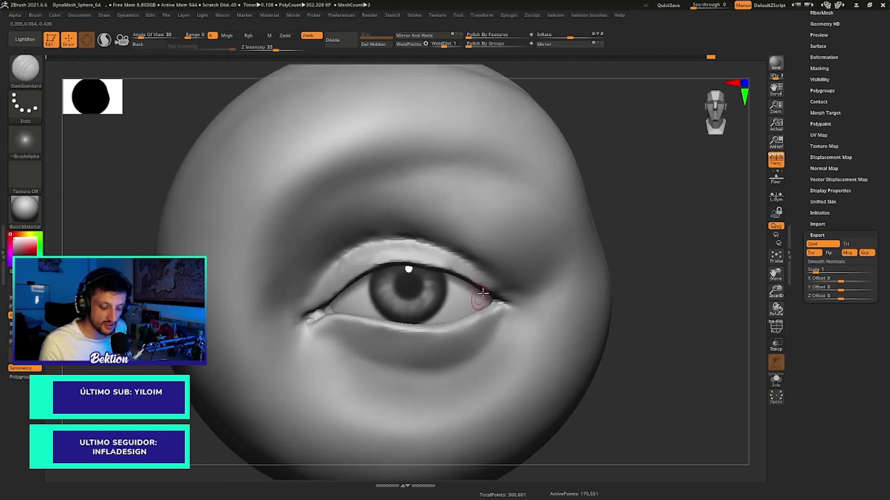
{"action": "mouse_move", "coordinate": [483, 250]}
{"action": "right_mouse_down", "text": "ctrl"}
{"action": "mouse_move", "coordinate": [423, 258]}
{"action": "mouse_move", "coordinate": [463, 241]}
{"action": "mouse_move", "coordinate": [471, 262]}
{"action": "mouse_move", "coordinate": [470, 228]}
{"action": "right_mouse_up", "text": "ctrl"}
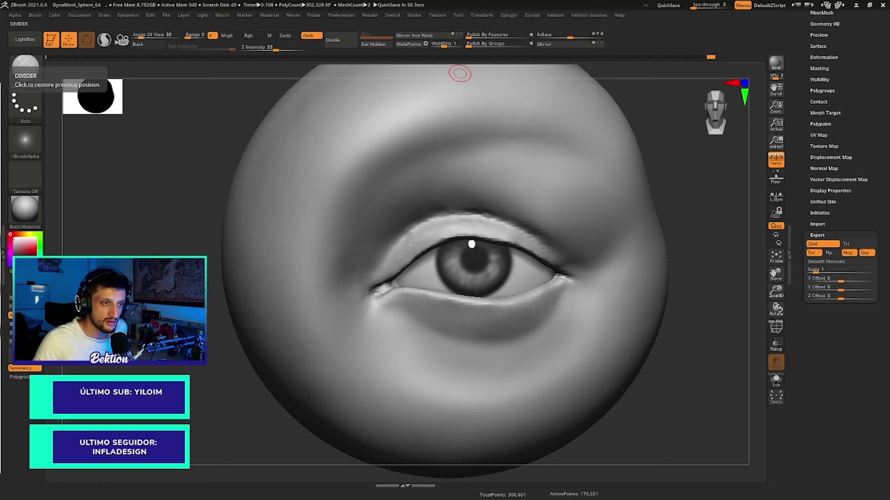
{"action": "right_click_drag", "start_coordinate": [681, 357], "coordinate": [446, 220], "text": "alt"}
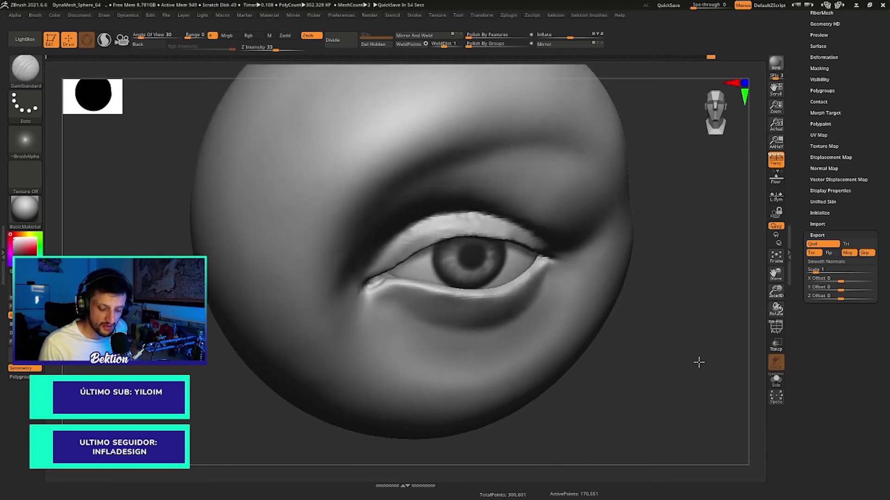
Step: Switch to the Clay brush using the B, C, L shortcut
{"action": "key", "text": "b"}
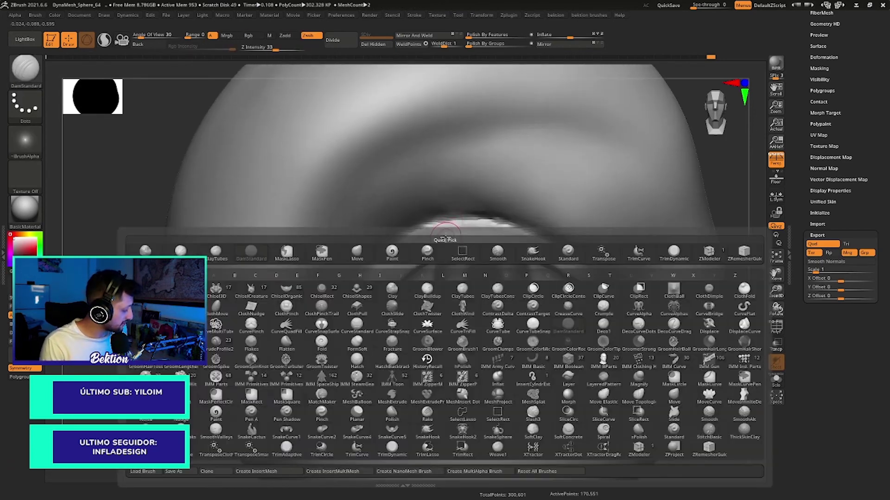
{"action": "key", "text": "Escape"}
{"action": "key", "text": "space"}
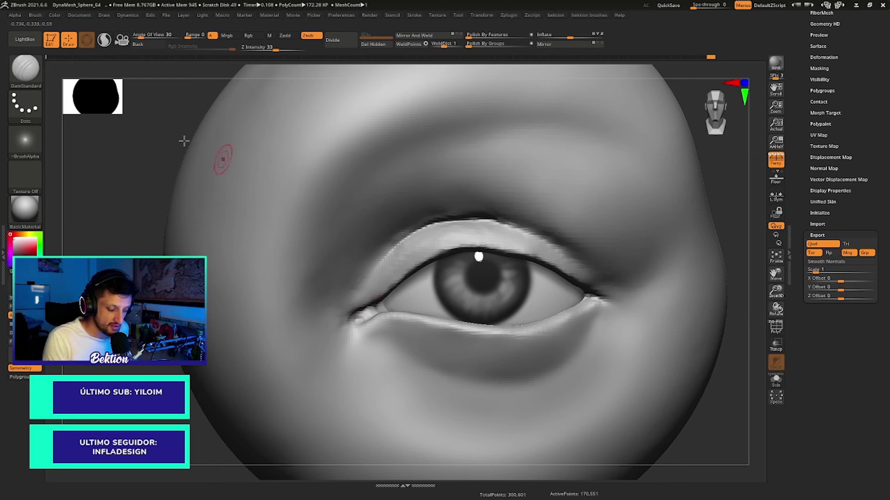
{"action": "key", "text": "b"}
{"action": "key", "text": "c"}
{"action": "key", "text": "l"}
{"action": "key", "text": "space"}
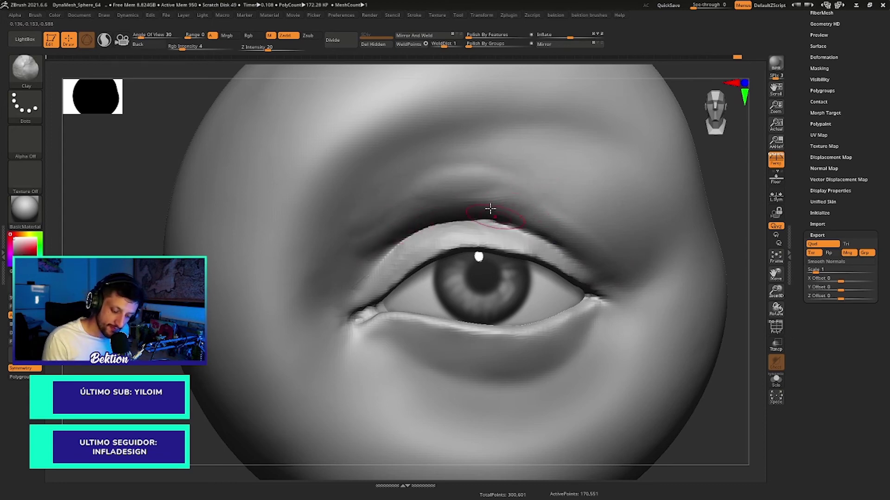
Step: Build up clay above the upper eyelid and Shift-smooth it into the brow
{"action": "mouse_move", "coordinate": [536, 198]}
{"action": "right_mouse_down"}
{"action": "mouse_move", "coordinate": [528, 155]}
{"action": "mouse_move", "coordinate": [532, 203]}
{"action": "right_mouse_up"}
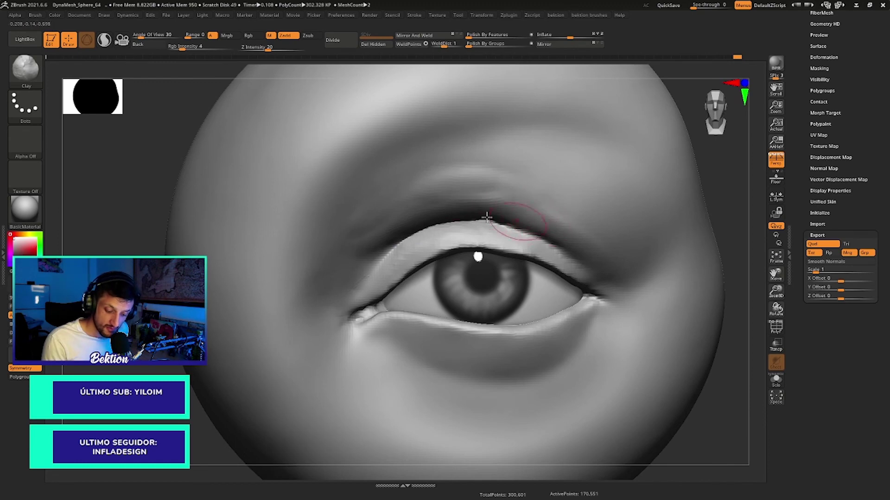
{"action": "key", "text": "shift"}
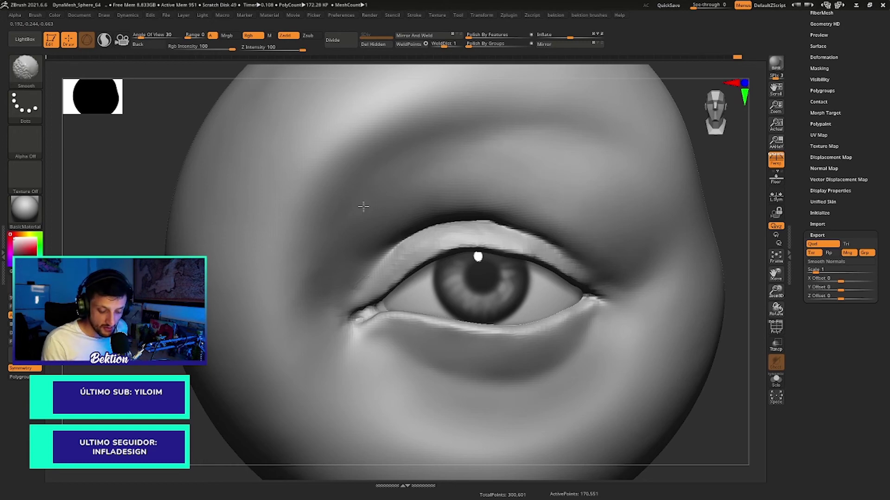
{"action": "mouse_move", "coordinate": [363, 206]}
{"action": "right_mouse_down", "text": "ctrl"}
{"action": "mouse_move", "coordinate": [471, 167]}
{"action": "mouse_move", "coordinate": [596, 163]}
{"action": "mouse_move", "coordinate": [607, 272]}
{"action": "mouse_move", "coordinate": [632, 223]}
{"action": "mouse_move", "coordinate": [651, 211]}
{"action": "mouse_move", "coordinate": [638, 220]}
{"action": "mouse_move", "coordinate": [637, 208]}
{"action": "right_mouse_up", "text": "ctrl"}
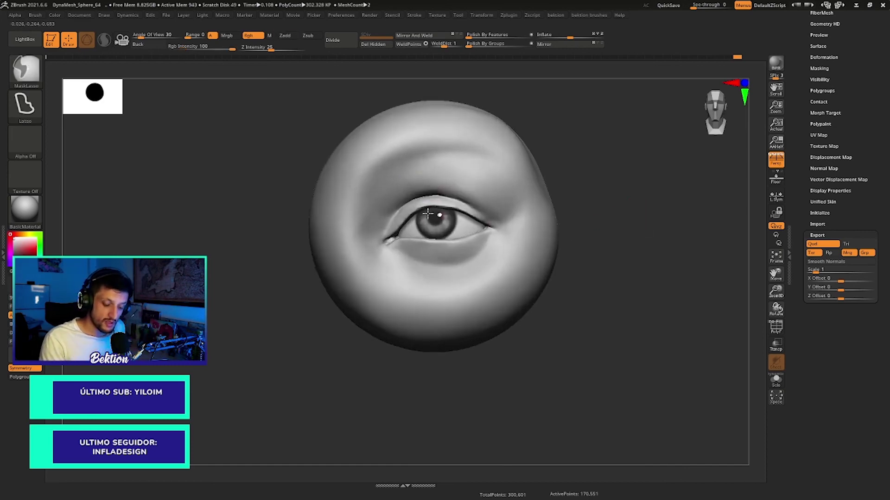
Step: Add clay strokes along the upper lid near the inner eye corner
{"action": "right_click_drag", "start_coordinate": [501, 218], "coordinate": [403, 198], "text": "ctrl"}
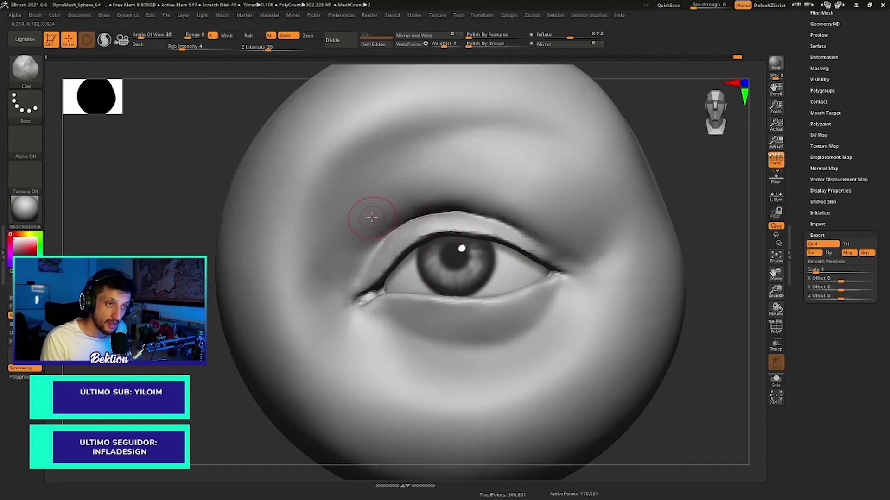
{"action": "right_click_drag", "start_coordinate": [365, 227], "coordinate": [373, 222]}
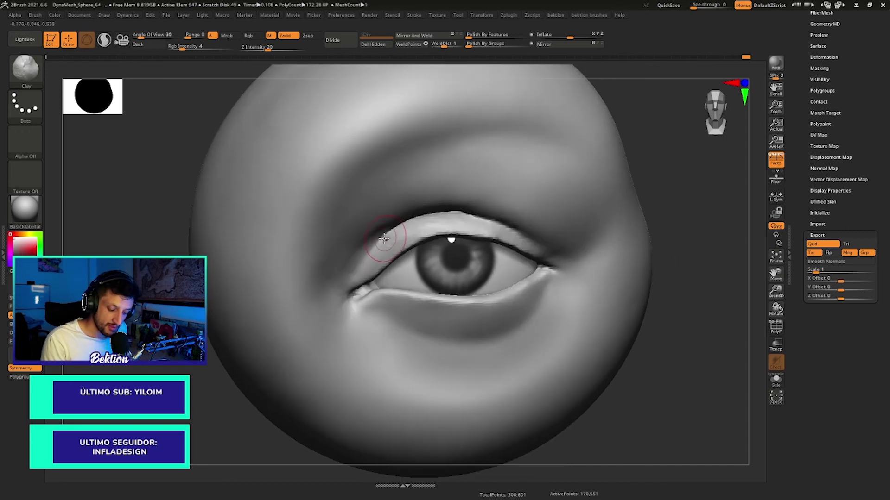
{"action": "key", "text": "space"}
{"action": "mouse_move", "coordinate": [366, 257]}
{"action": "right_mouse_down"}
{"action": "mouse_move", "coordinate": [380, 236]}
{"action": "mouse_move", "coordinate": [351, 271]}
{"action": "right_mouse_up"}
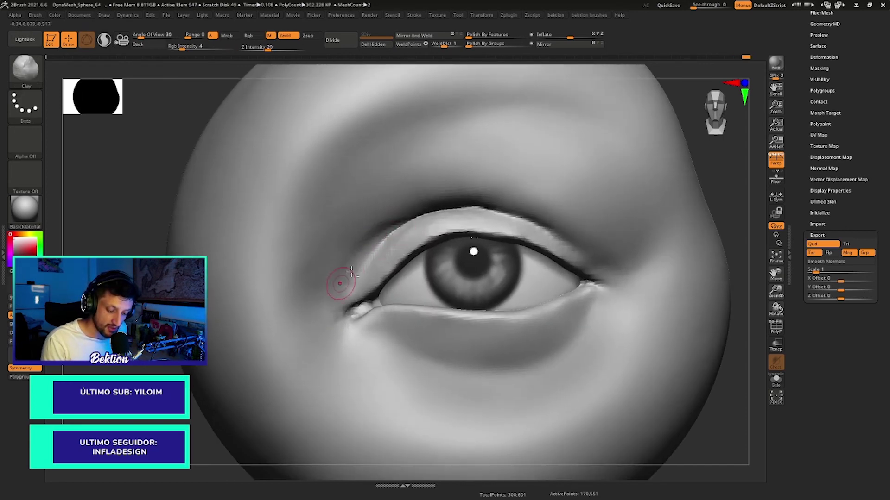
{"action": "left_click_drag", "start_coordinate": [388, 234], "coordinate": [369, 240]}
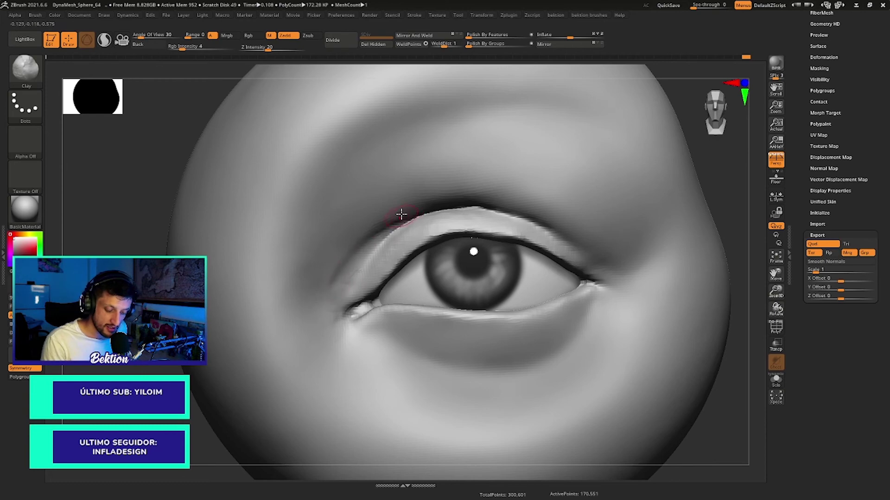
Step: Smooth the crease above the upper lid and reframe the whole eye
{"action": "key", "text": "space"}
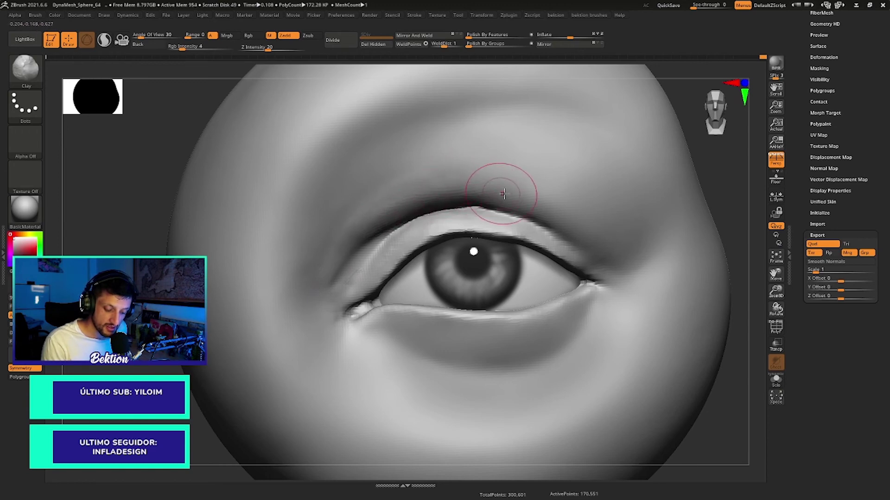
{"action": "left_click_drag", "start_coordinate": [502, 194], "coordinate": [458, 182], "text": "shift"}
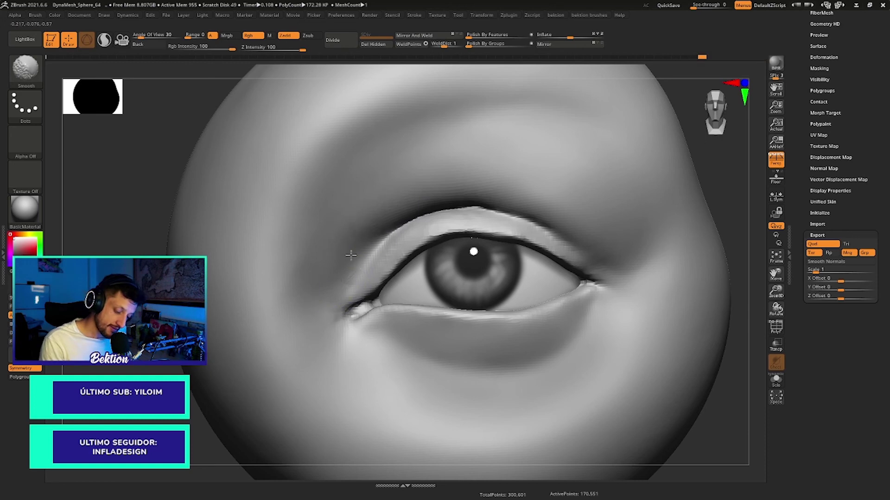
{"action": "key", "text": "space"}
{"action": "mouse_move", "coordinate": [603, 188]}
{"action": "right_mouse_down", "text": "ctrl"}
{"action": "mouse_move", "coordinate": [593, 213]}
{"action": "mouse_move", "coordinate": [584, 172]}
{"action": "mouse_move", "coordinate": [596, 169]}
{"action": "mouse_move", "coordinate": [582, 182]}
{"action": "mouse_move", "coordinate": [463, 199]}
{"action": "mouse_move", "coordinate": [453, 370]}
{"action": "mouse_move", "coordinate": [460, 253]}
{"action": "mouse_move", "coordinate": [476, 293]}
{"action": "right_mouse_up", "text": "ctrl"}
{"action": "mouse_move", "coordinate": [520, 238]}
{"action": "right_mouse_down"}
{"action": "mouse_move", "coordinate": [516, 222]}
{"action": "mouse_move", "coordinate": [537, 193]}
{"action": "right_mouse_up"}
{"action": "key", "text": "ctrl"}
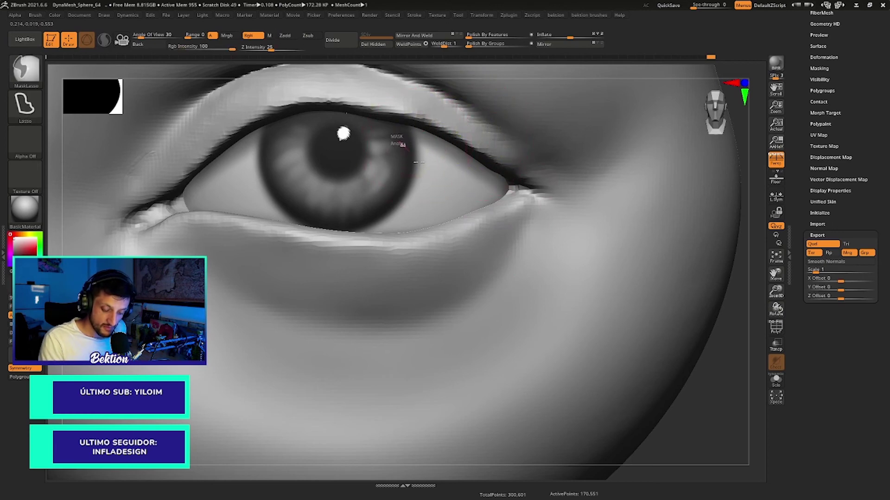
{"action": "left_click_drag", "start_coordinate": [513, 193], "coordinate": [510, 184], "text": "ctrl"}
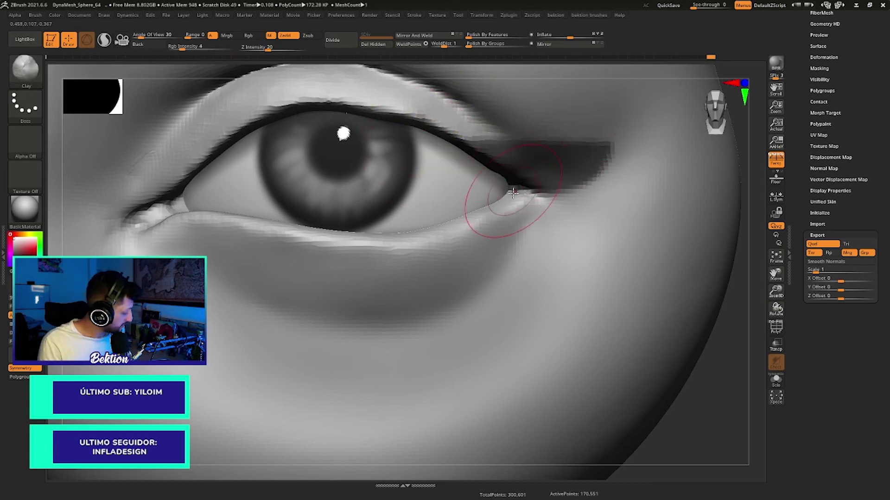
{"action": "key", "text": "b"}
{"action": "key", "text": "m"}
{"action": "key", "text": "v"}
{"action": "key", "text": "space"}
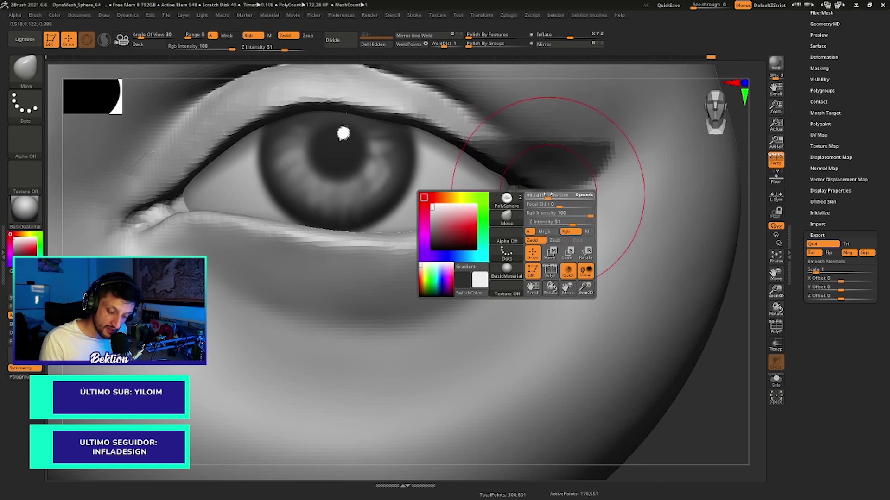
{"action": "left_click_drag", "start_coordinate": [510, 187], "coordinate": [519, 193]}
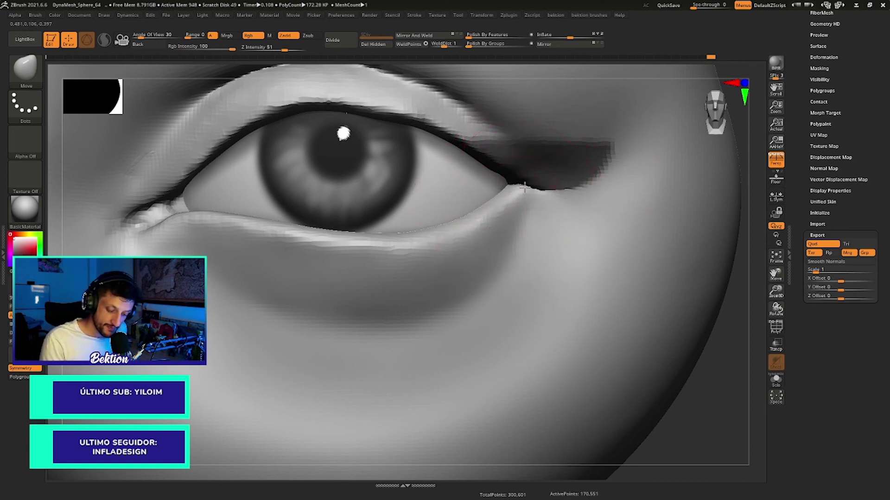
{"action": "key", "text": "space"}
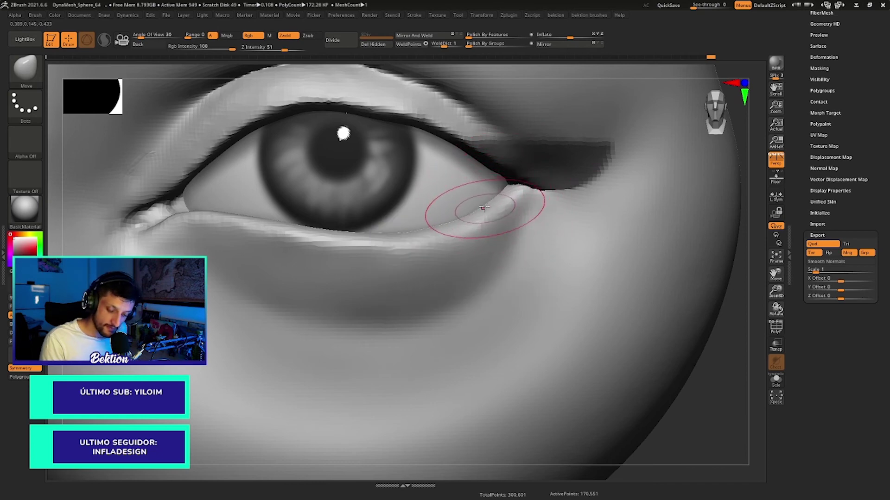
{"action": "key", "text": "ctrl+shift"}
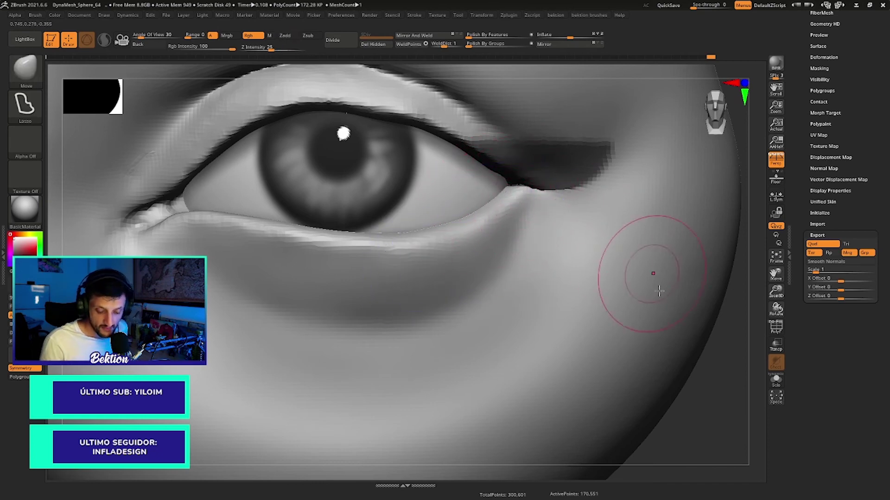
{"action": "key", "text": "f"}
{"action": "scroll", "coordinate": [550, 257], "scroll_direction": "up", "scroll_amount": 5}
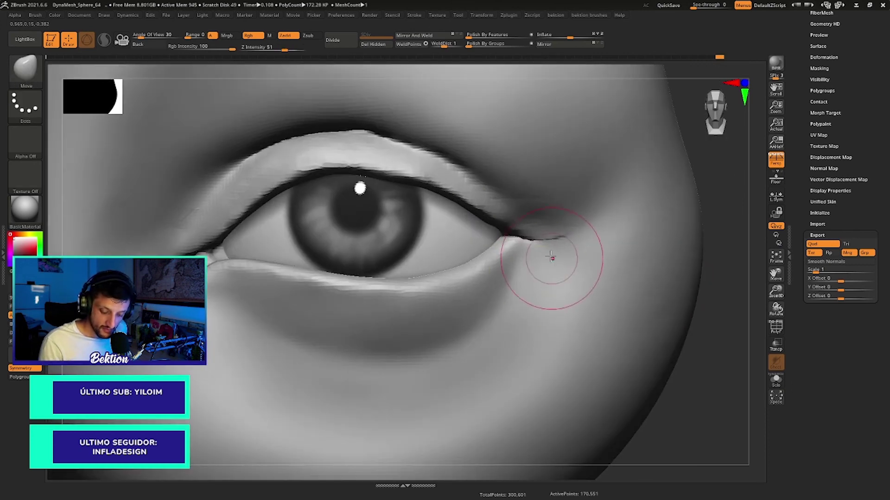
{"action": "key", "text": "space"}
{"action": "key", "text": "shift"}
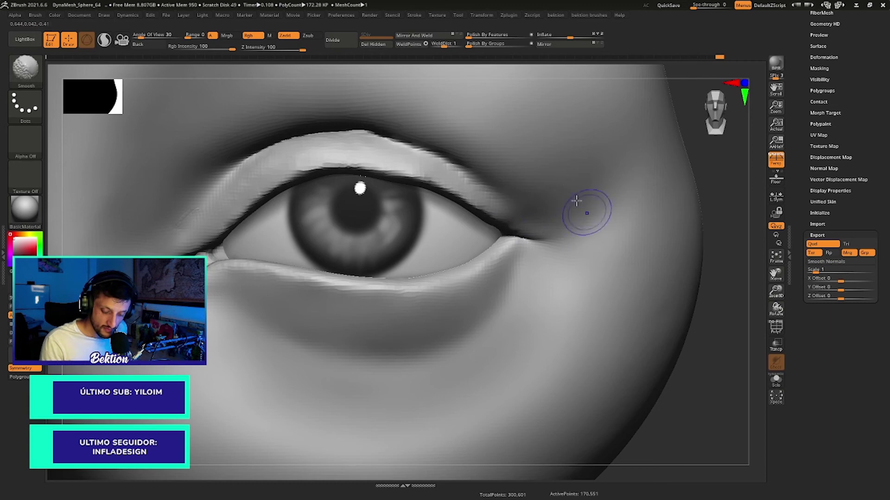
{"action": "scroll", "coordinate": [601, 260], "scroll_direction": "down", "scroll_amount": 5}
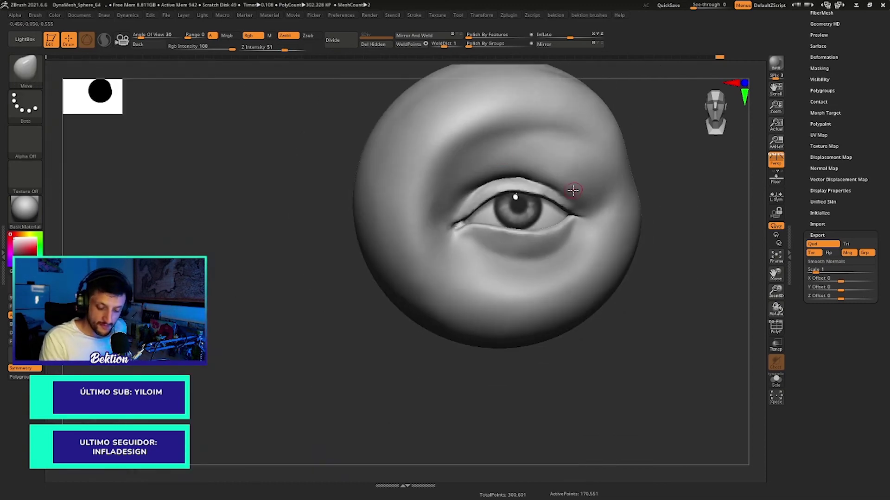
{"action": "mouse_move", "coordinate": [573, 190]}
{"action": "right_mouse_down"}
{"action": "mouse_move", "coordinate": [632, 157]}
{"action": "mouse_move", "coordinate": [620, 179]}
{"action": "mouse_move", "coordinate": [618, 229]}
{"action": "right_mouse_up"}
{"action": "scroll", "coordinate": [496, 338], "scroll_direction": "up", "scroll_amount": 5}
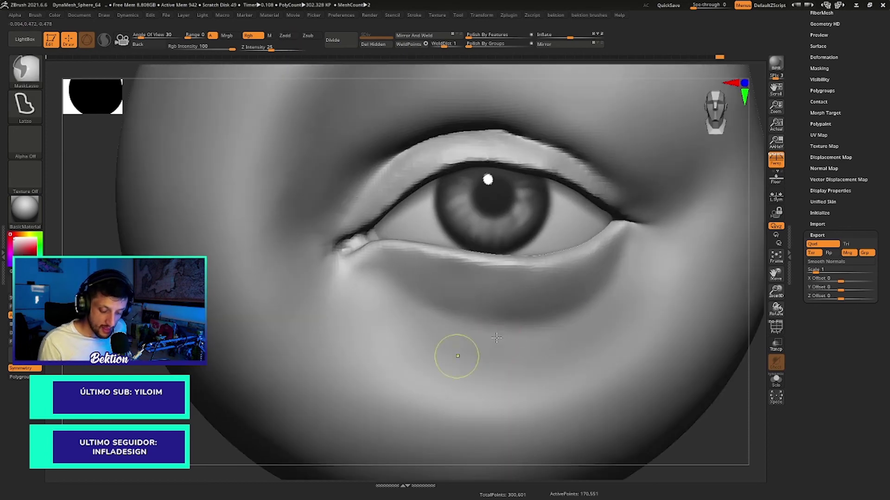
{"action": "mouse_move", "coordinate": [496, 338]}
{"action": "right_mouse_down"}
{"action": "mouse_move", "coordinate": [423, 264]}
{"action": "mouse_move", "coordinate": [431, 302]}
{"action": "right_mouse_up"}
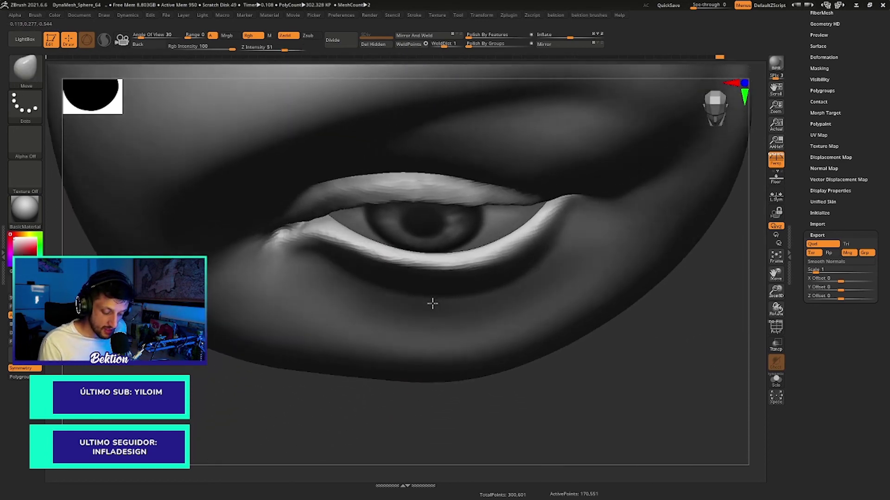
{"action": "scroll", "coordinate": [431, 302], "scroll_direction": "down", "scroll_amount": 3}
{"action": "scroll", "coordinate": [416, 278], "scroll_direction": "down", "scroll_amount": 3}
{"action": "scroll", "coordinate": [406, 254], "scroll_direction": "up", "scroll_amount": 3}
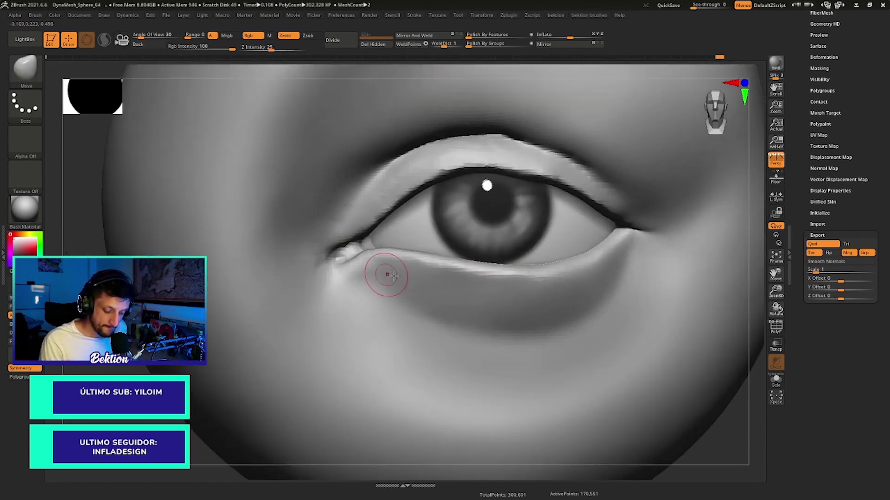
{"action": "scroll", "coordinate": [357, 258], "scroll_direction": "up", "scroll_amount": 2}
{"action": "scroll", "coordinate": [370, 253], "scroll_direction": "up", "scroll_amount": 2}
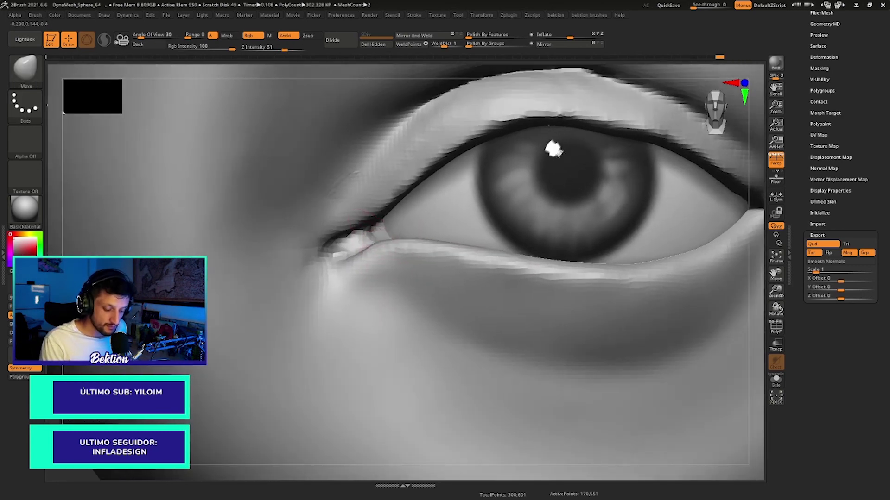
{"action": "scroll", "coordinate": [427, 244], "scroll_direction": "up", "scroll_amount": 1}
{"action": "scroll", "coordinate": [427, 244], "scroll_direction": "down", "scroll_amount": 2}
{"action": "scroll", "coordinate": [441, 234], "scroll_direction": "down", "scroll_amount": 2}
{"action": "scroll", "coordinate": [509, 227], "scroll_direction": "down", "scroll_amount": 2}
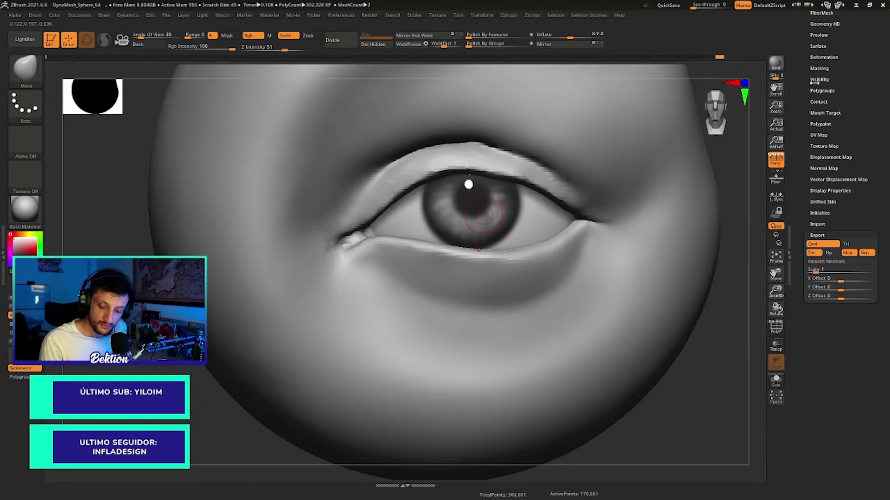
{"action": "scroll", "coordinate": [872, 131], "scroll_direction": "up", "scroll_amount": 2}
{"action": "scroll", "coordinate": [872, 131], "scroll_direction": "up", "scroll_amount": 5}
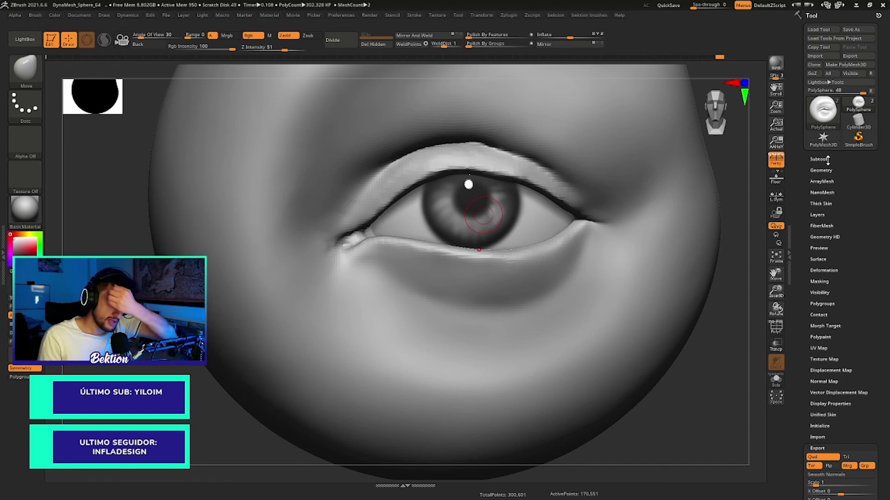
Step: Append a Sphere3D subtool and select it for transforming
{"action": "left_click", "coordinate": [823, 158]}
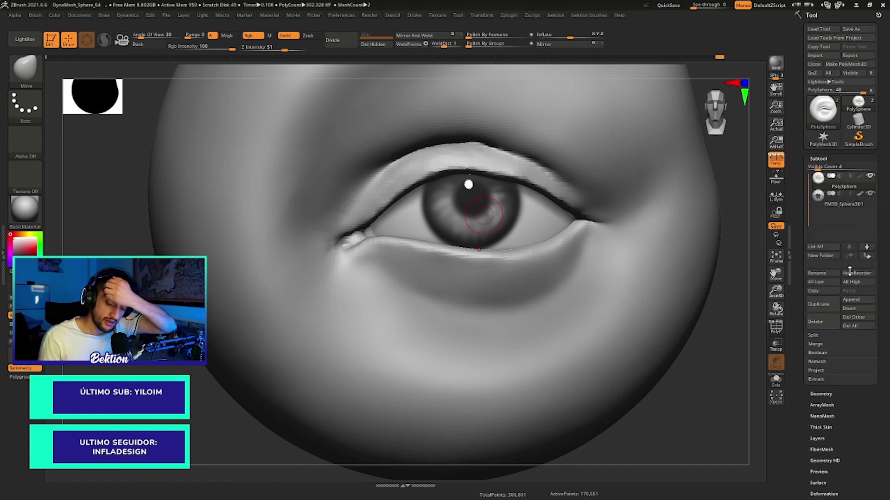
{"action": "left_click", "coordinate": [853, 304]}
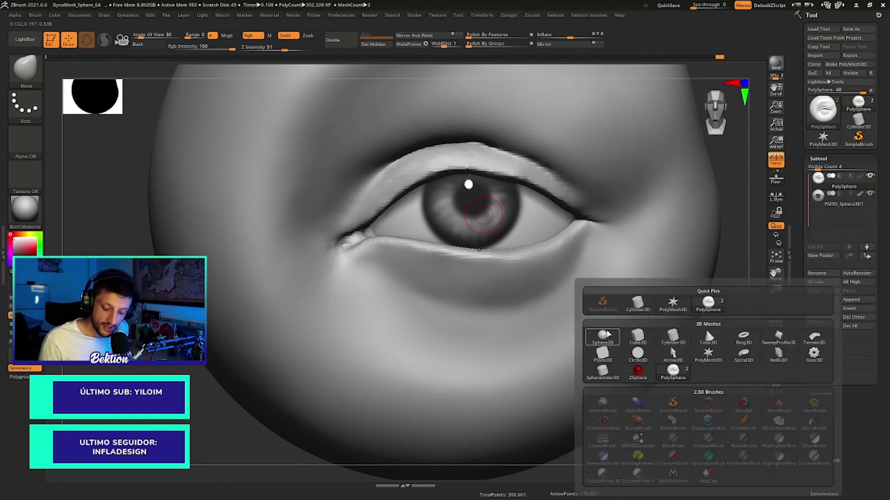
{"action": "left_click", "coordinate": [609, 339]}
{"action": "key", "text": "f"}
{"action": "left_click", "coordinate": [478, 232], "text": "alt"}
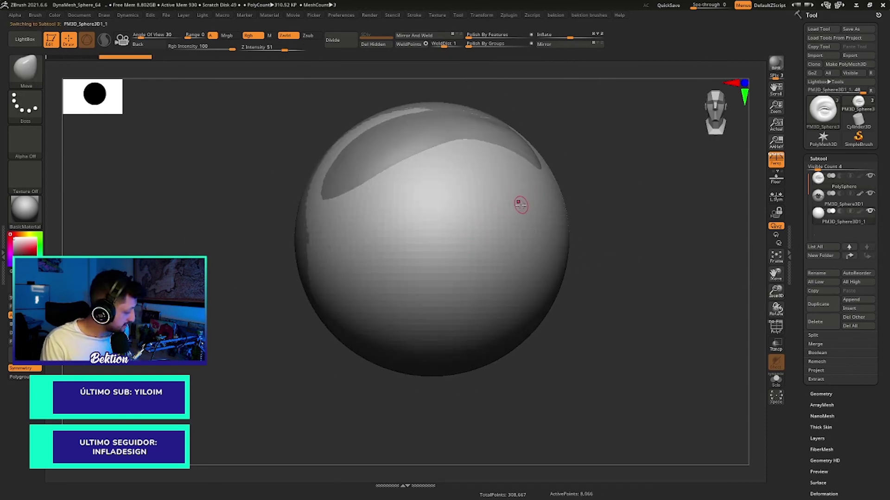
{"action": "key", "text": "w"}
Step: Shrink the new sphere with the gizmo until the eye shows again
{"action": "mouse_move", "coordinate": [431, 239]}
{"action": "left_mouse_down"}
{"action": "mouse_move", "coordinate": [398, 280]}
{"action": "mouse_move", "coordinate": [574, 220]}
{"action": "left_mouse_up"}
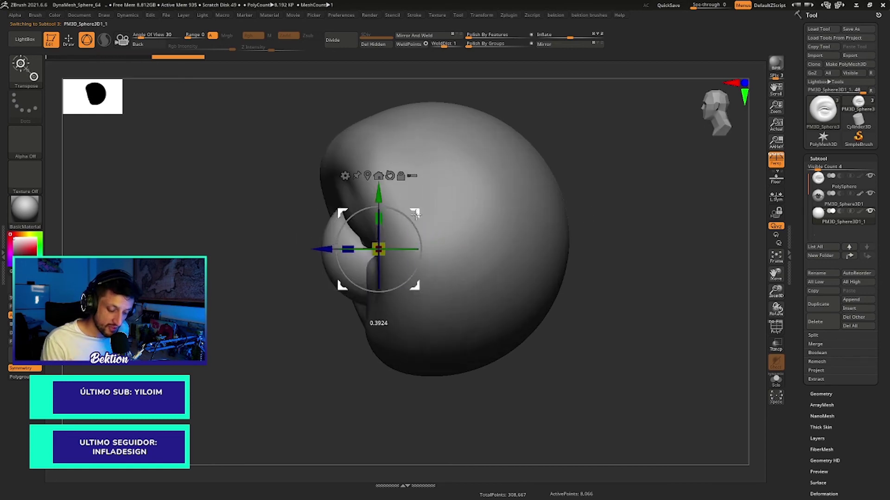
{"action": "left_click_drag", "start_coordinate": [246, 329], "coordinate": [387, 288]}
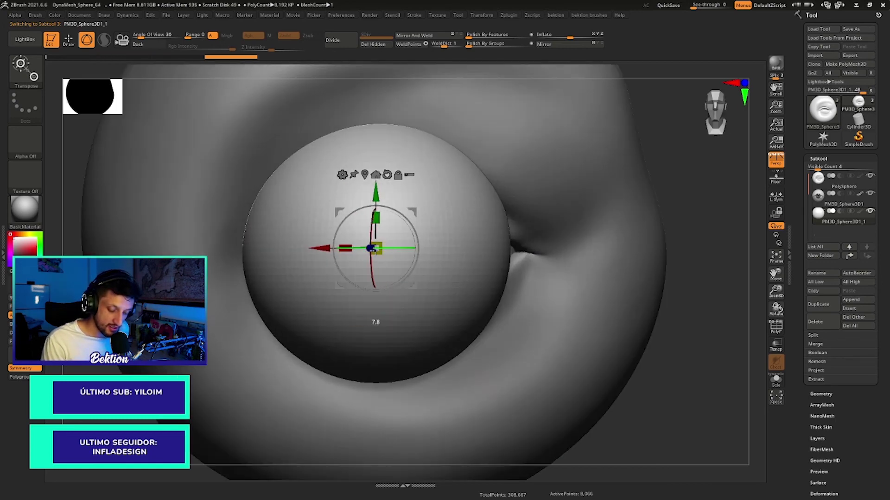
{"action": "left_click_drag", "start_coordinate": [374, 249], "coordinate": [311, 311]}
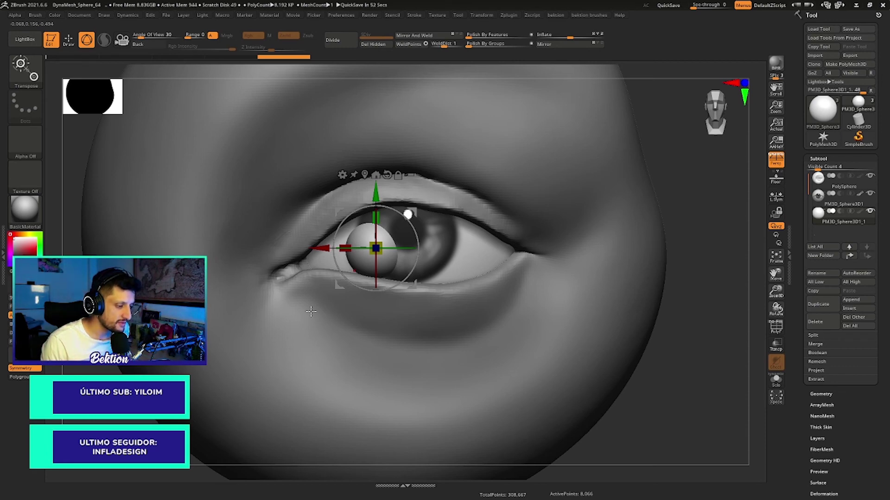
{"action": "scroll", "coordinate": [854, 416], "scroll_direction": "down", "scroll_amount": 4}
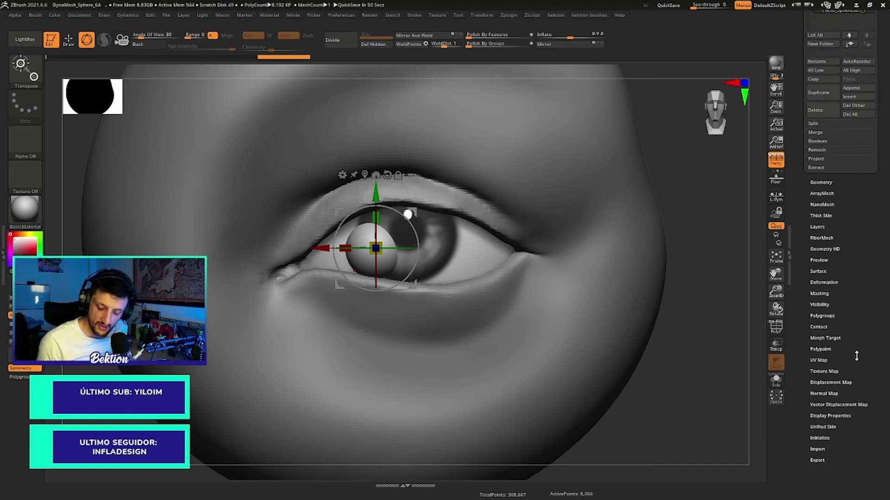
{"action": "scroll", "coordinate": [850, 415], "scroll_direction": "down", "scroll_amount": 3}
{"action": "scroll", "coordinate": [846, 413], "scroll_direction": "down", "scroll_amount": 3}
{"action": "scroll", "coordinate": [841, 413], "scroll_direction": "down", "scroll_amount": 3}
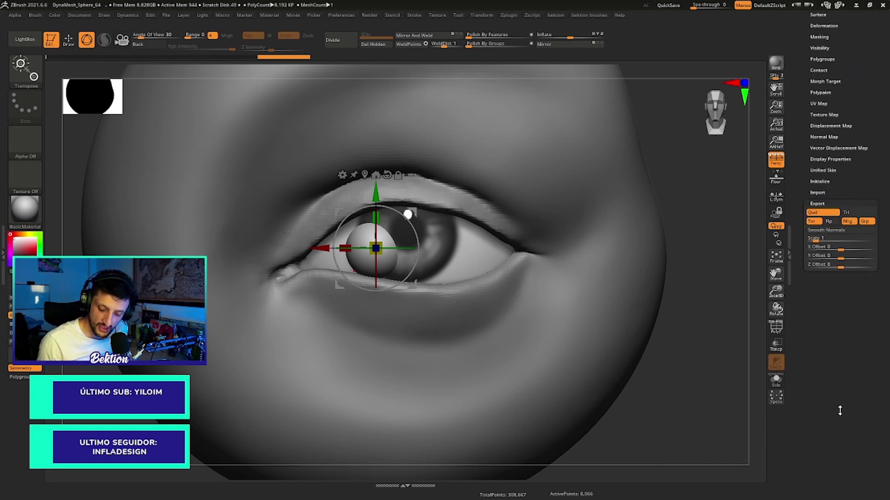
{"action": "scroll", "coordinate": [366, 275], "scroll_direction": "up", "scroll_amount": 2}
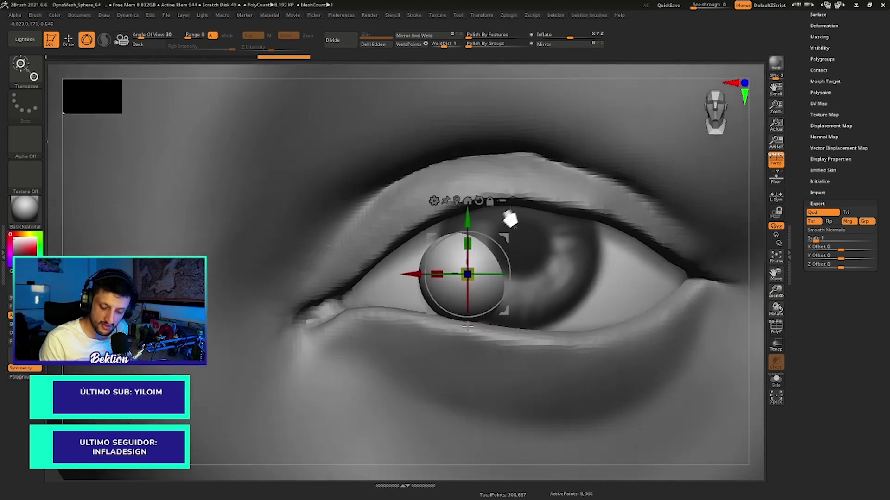
{"action": "scroll", "coordinate": [514, 224], "scroll_direction": "up", "scroll_amount": 1}
Step: Move the small sphere into the eye's inner corner as the caruncle
{"action": "mouse_move", "coordinate": [472, 278]}
{"action": "left_mouse_down"}
{"action": "mouse_move", "coordinate": [369, 293]}
{"action": "mouse_move", "coordinate": [345, 288]}
{"action": "left_mouse_up"}
{"action": "scroll", "coordinate": [371, 288], "scroll_direction": "up", "scroll_amount": 2}
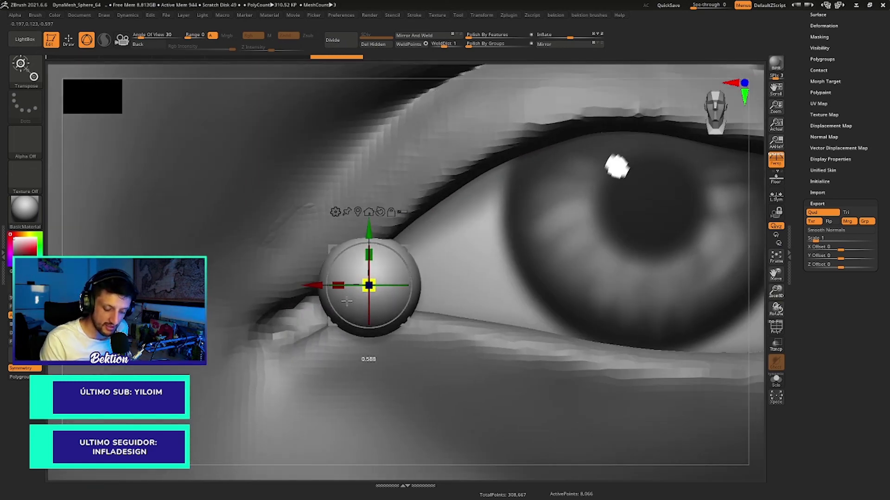
{"action": "scroll", "coordinate": [426, 298], "scroll_direction": "up", "scroll_amount": 2}
{"action": "left_click_drag", "start_coordinate": [426, 299], "coordinate": [383, 316]}
{"action": "scroll", "coordinate": [417, 301], "scroll_direction": "up", "scroll_amount": 1}
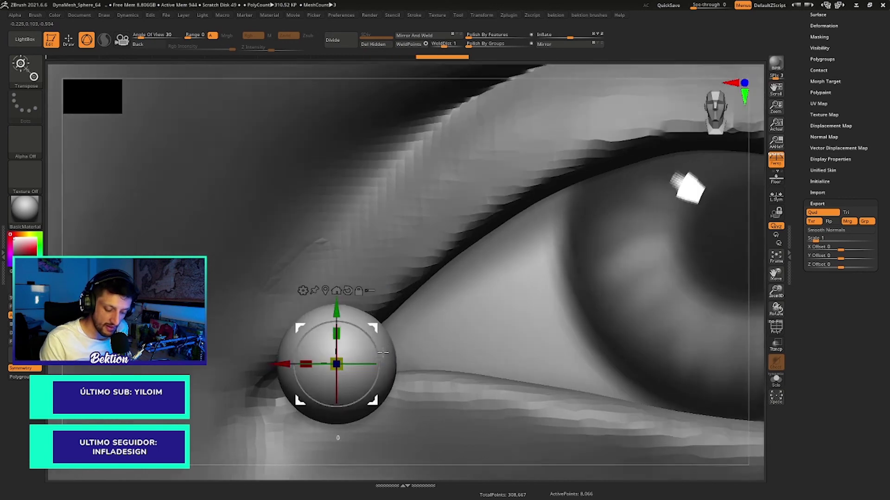
{"action": "scroll", "coordinate": [436, 297], "scroll_direction": "up", "scroll_amount": 1}
{"action": "scroll", "coordinate": [447, 292], "scroll_direction": "up", "scroll_amount": 1}
{"action": "mouse_move", "coordinate": [447, 291]}
{"action": "right_mouse_down"}
{"action": "mouse_move", "coordinate": [403, 298]}
{"action": "mouse_move", "coordinate": [385, 266]}
{"action": "mouse_move", "coordinate": [472, 309]}
{"action": "mouse_move", "coordinate": [431, 287]}
{"action": "mouse_move", "coordinate": [410, 263]}
{"action": "right_mouse_up"}
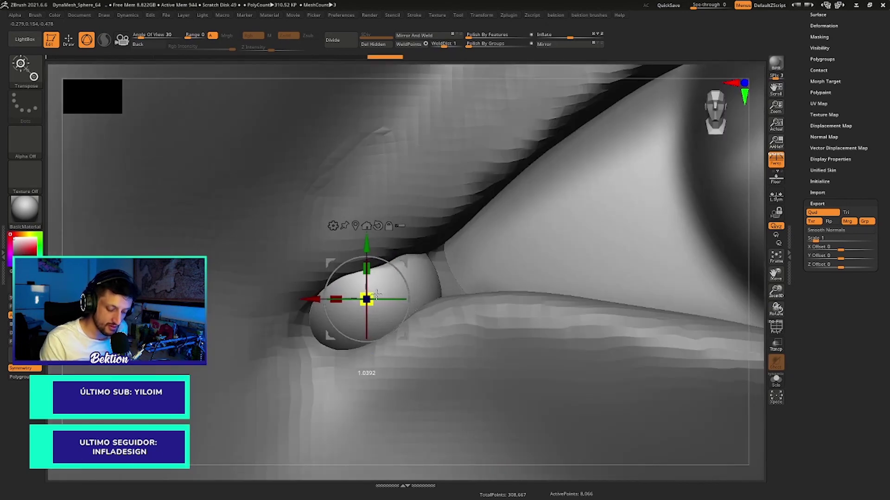
{"action": "left_click_drag", "start_coordinate": [377, 295], "coordinate": [400, 287]}
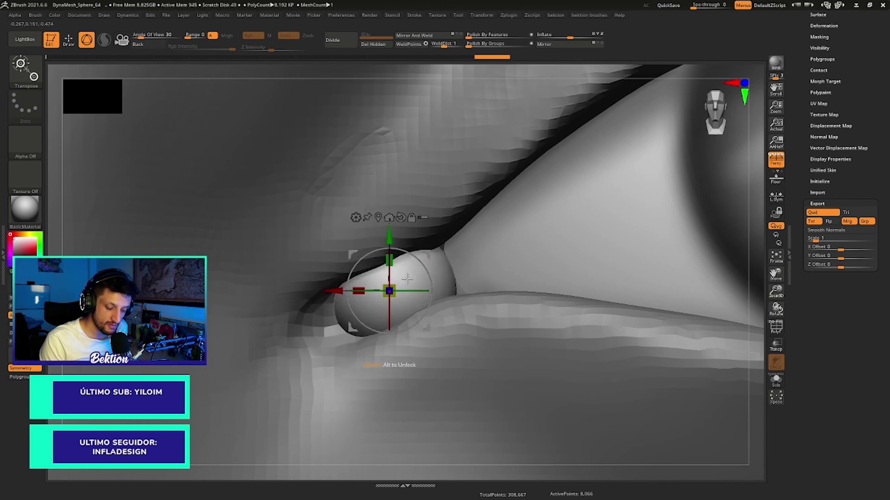
{"action": "mouse_move", "coordinate": [389, 291]}
{"action": "right_mouse_down", "text": "shift"}
{"action": "mouse_move", "coordinate": [433, 279]}
{"action": "mouse_move", "coordinate": [435, 245]}
{"action": "right_mouse_up", "text": "shift"}
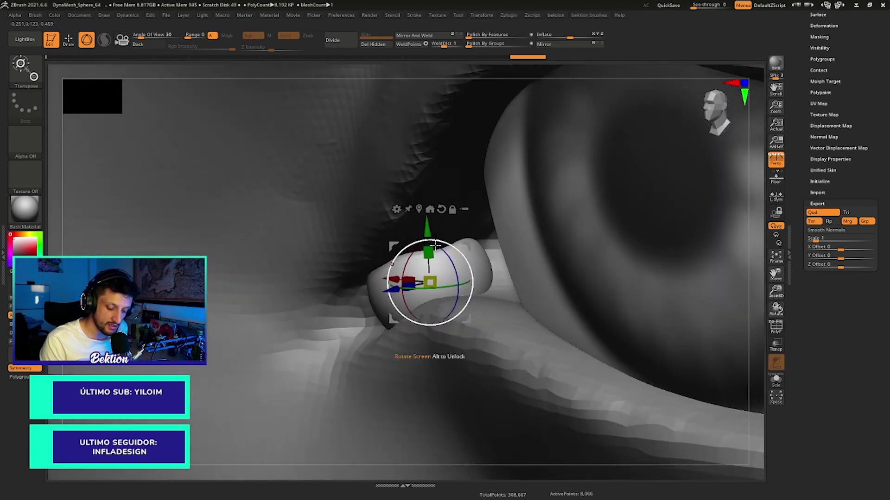
Step: Switch to a larger Move brush and orbit to a frontal eye view
{"action": "mouse_move", "coordinate": [397, 290]}
{"action": "right_mouse_down"}
{"action": "mouse_move", "coordinate": [437, 246]}
{"action": "mouse_move", "coordinate": [431, 257]}
{"action": "right_mouse_up"}
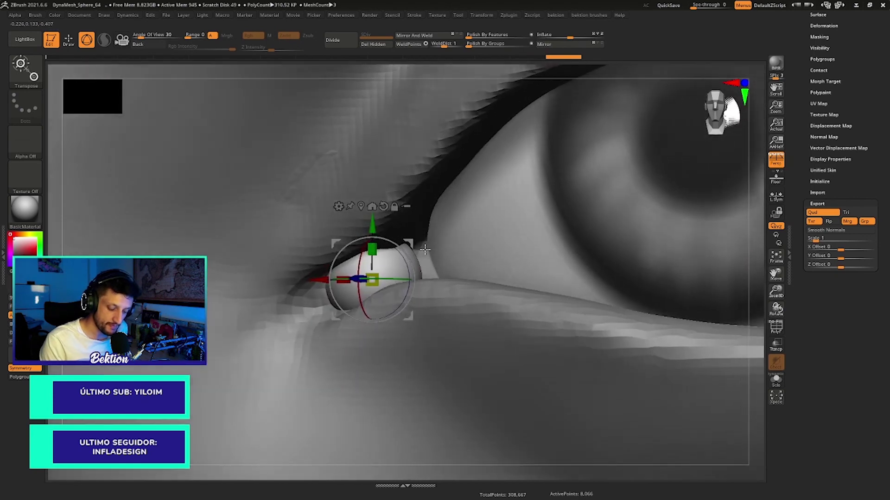
{"action": "key", "text": "q"}
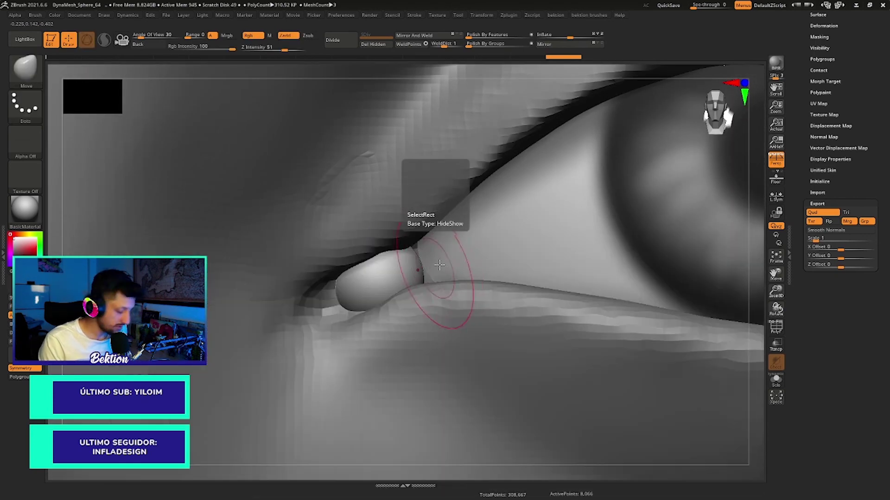
{"action": "key", "text": "space"}
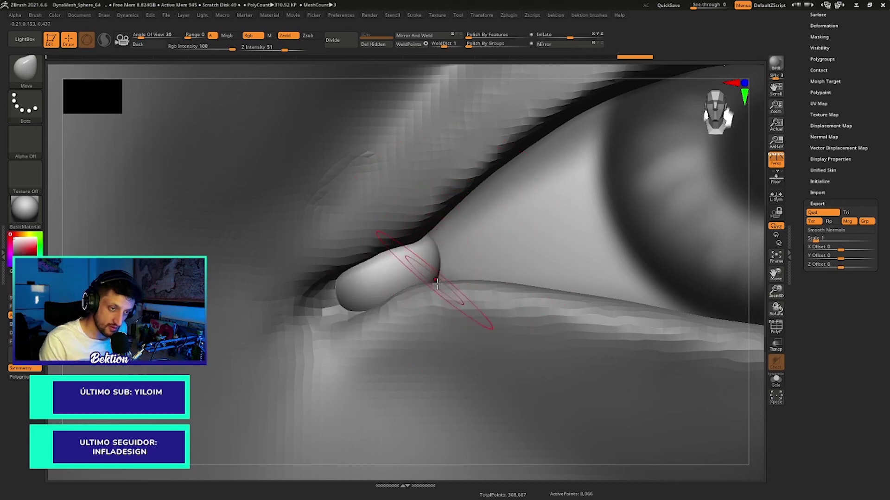
{"action": "right_click_drag", "start_coordinate": [452, 281], "coordinate": [440, 281]}
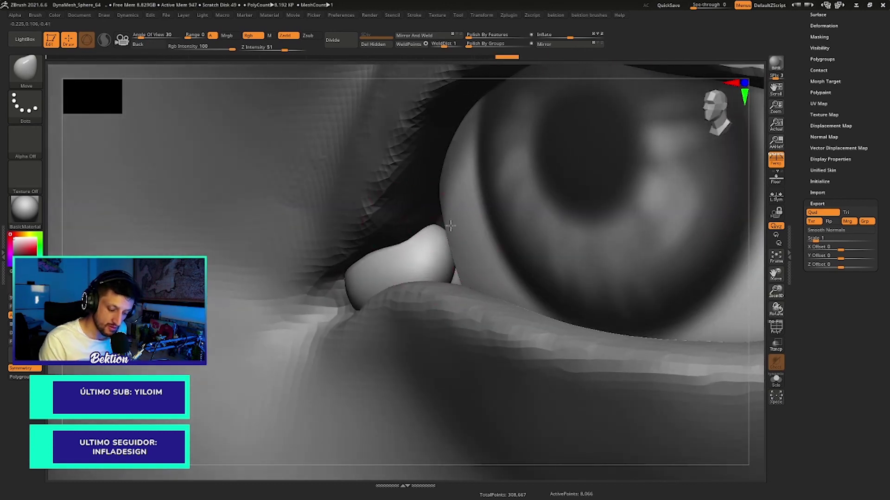
{"action": "right_click_drag", "start_coordinate": [454, 258], "coordinate": [456, 260]}
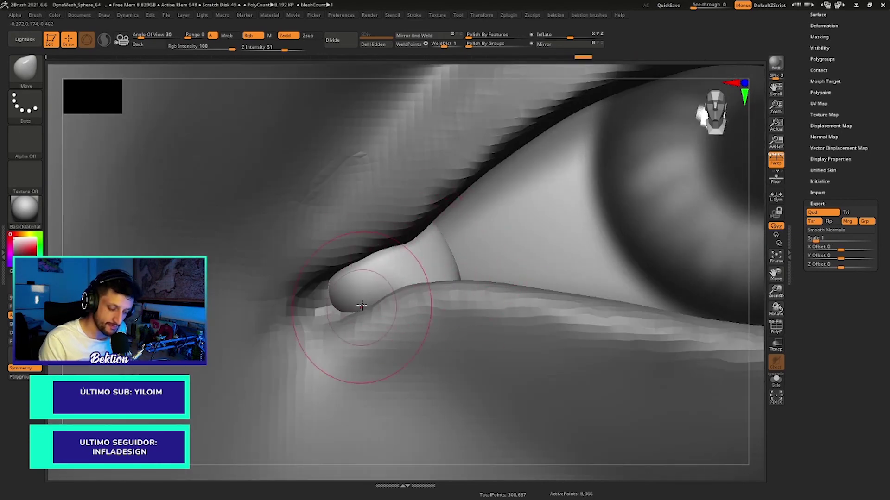
Step: Reshape the caruncle nub with the Move brush, undoing and redoing edits
{"action": "left_click_drag", "start_coordinate": [361, 305], "coordinate": [347, 269]}
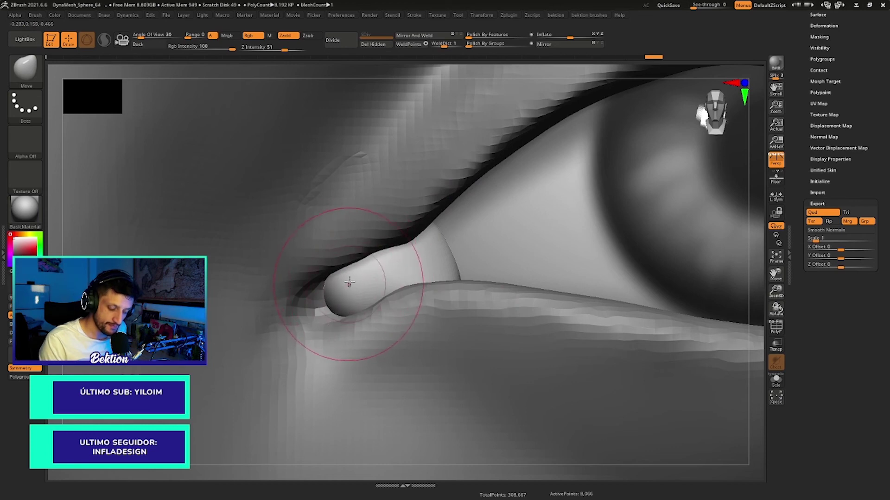
{"action": "right_click_drag", "start_coordinate": [343, 293], "coordinate": [368, 254]}
{"action": "left_click_drag", "start_coordinate": [352, 278], "coordinate": [322, 313]}
{"action": "key", "text": "ctrl+z"}
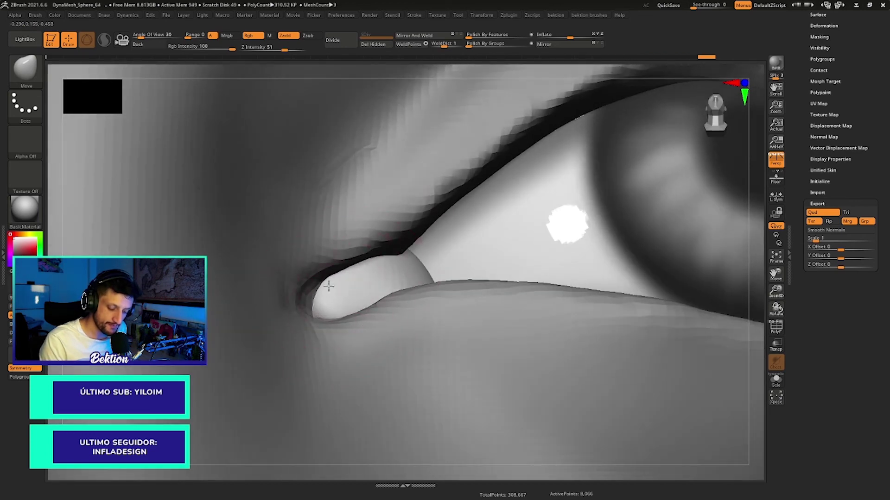
{"action": "key", "text": "ctrl+z"}
{"action": "key", "text": "ctrl+z"}
{"action": "key", "text": "ctrl+z"}
{"action": "key", "text": "ctrl+shift+z"}
{"action": "key", "text": "ctrl+shift+z"}
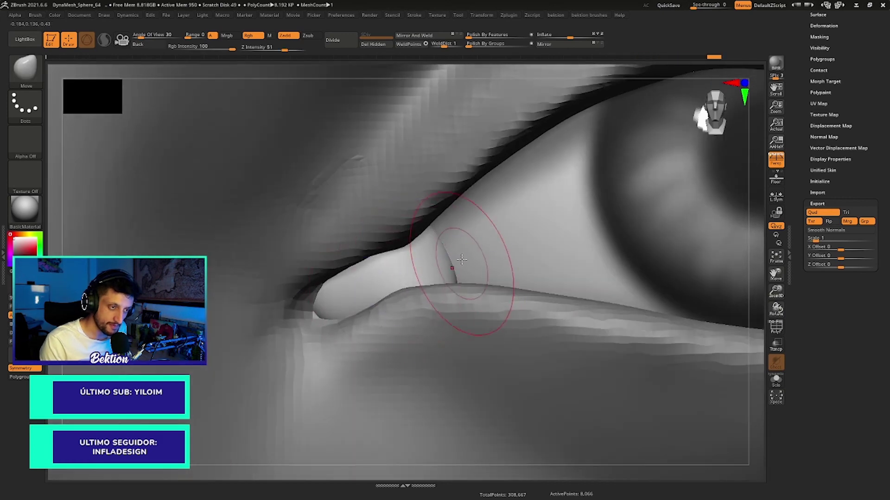
{"action": "key", "text": "ctrl+shift+z"}
{"action": "key", "text": "ctrl+shift+z"}
Step: Switch to the DamStandard brush and scroll the Tool palette up
{"action": "key", "text": "b"}
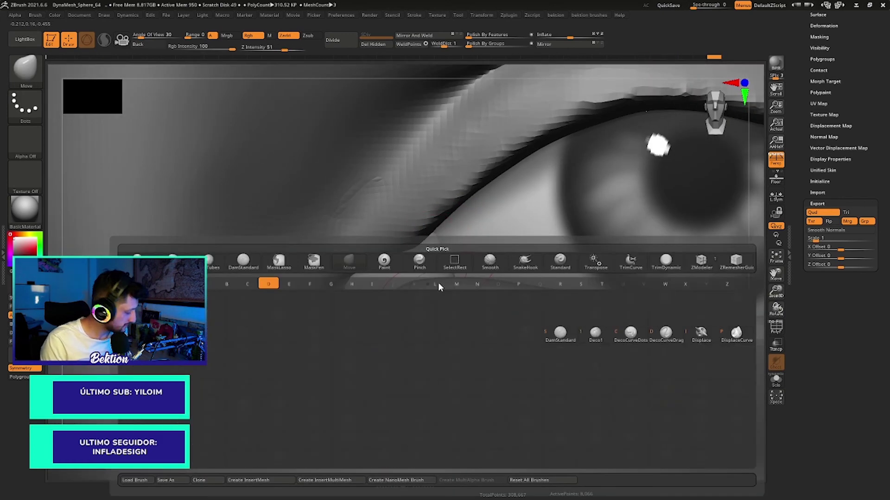
{"action": "key", "text": "d"}
{"action": "key", "text": "s"}
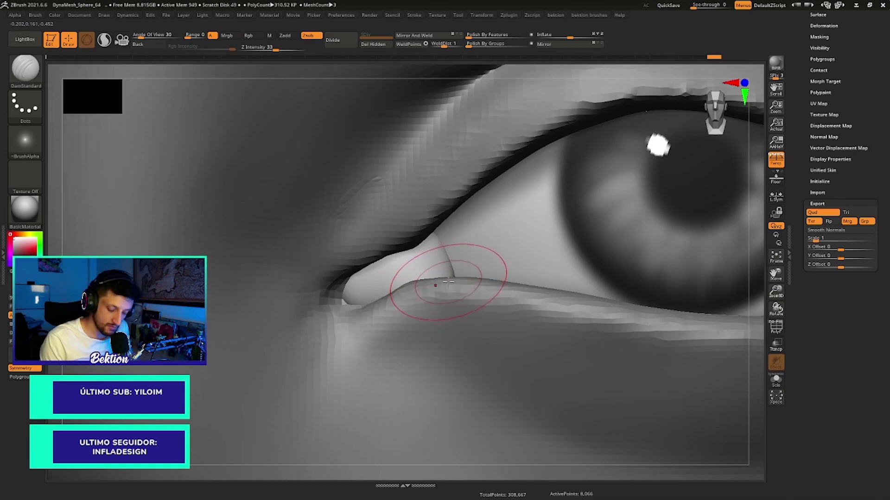
{"action": "scroll", "coordinate": [827, 192], "scroll_direction": "up", "scroll_amount": 5}
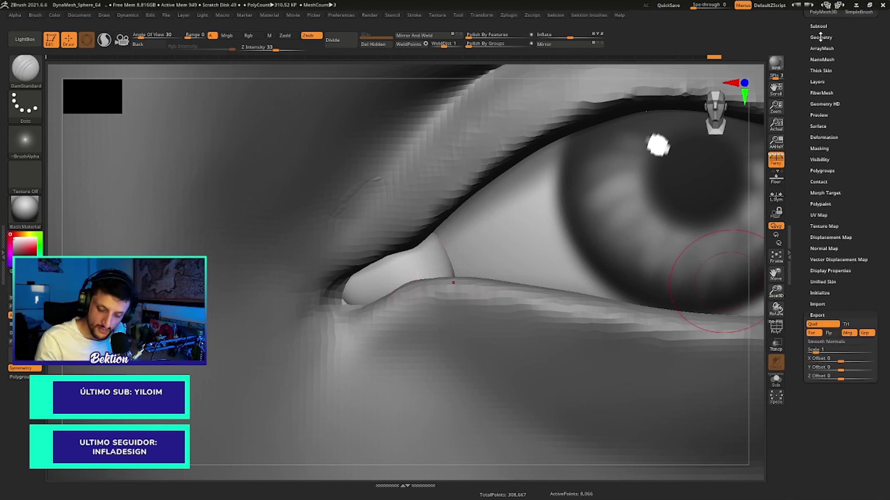
Step: DynaMesh the tear-duct piece at a higher resolution
{"action": "left_click", "coordinate": [821, 37]}
{"action": "left_click", "coordinate": [821, 175]}
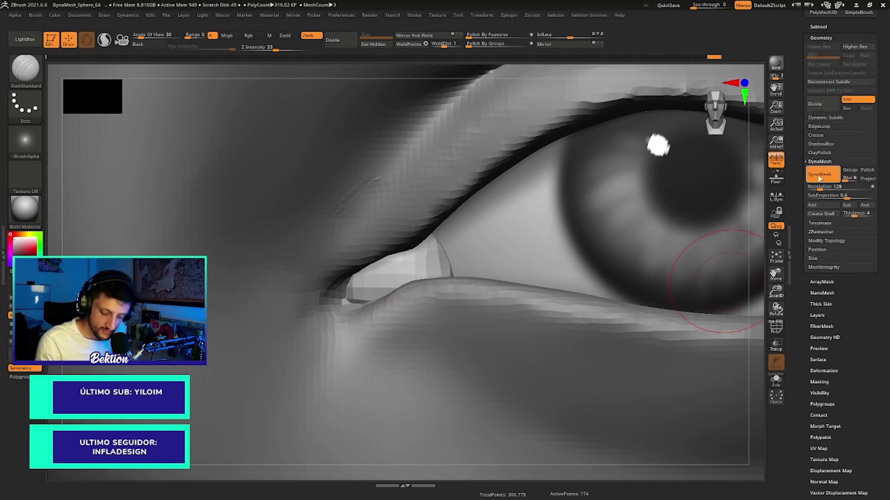
{"action": "key", "text": "ctrl+z"}
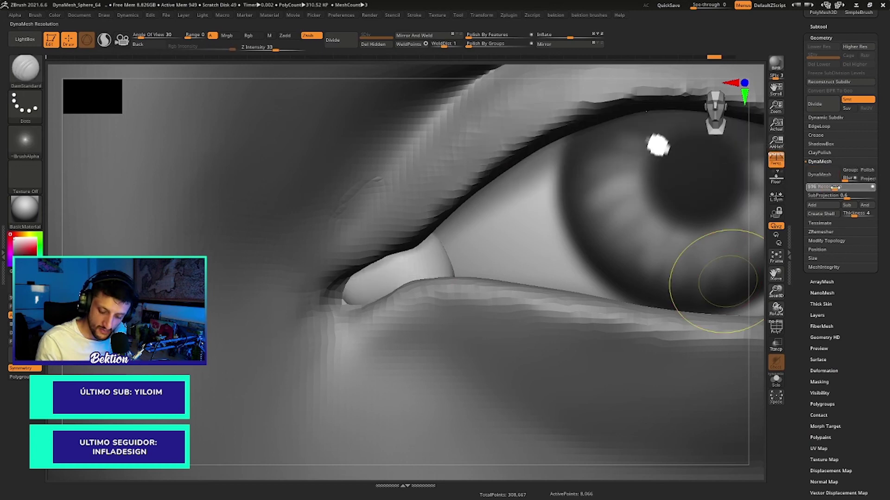
{"action": "left_click", "coordinate": [823, 179]}
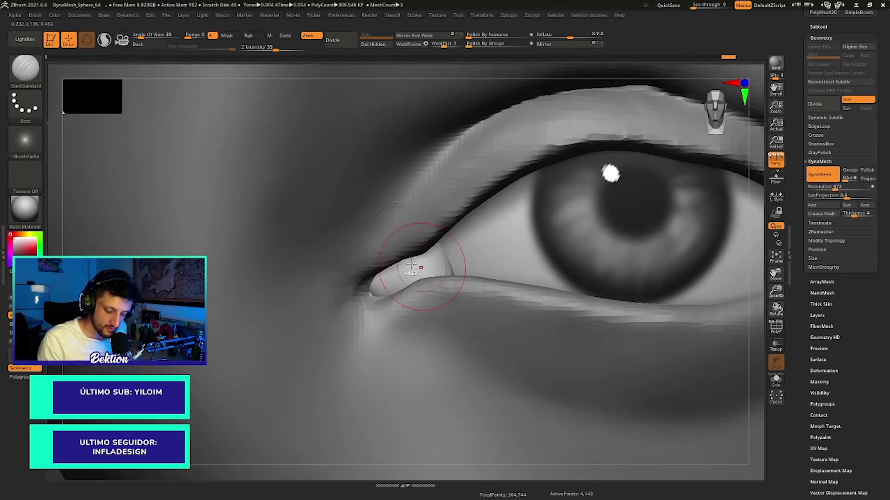
Step: Smooth and shorten the tear-duct tip, then carve a crease across it
{"action": "right_click_drag", "start_coordinate": [417, 267], "coordinate": [415, 279], "text": "ctrl"}
{"action": "left_click_drag", "start_coordinate": [415, 279], "coordinate": [440, 291], "text": "shift"}
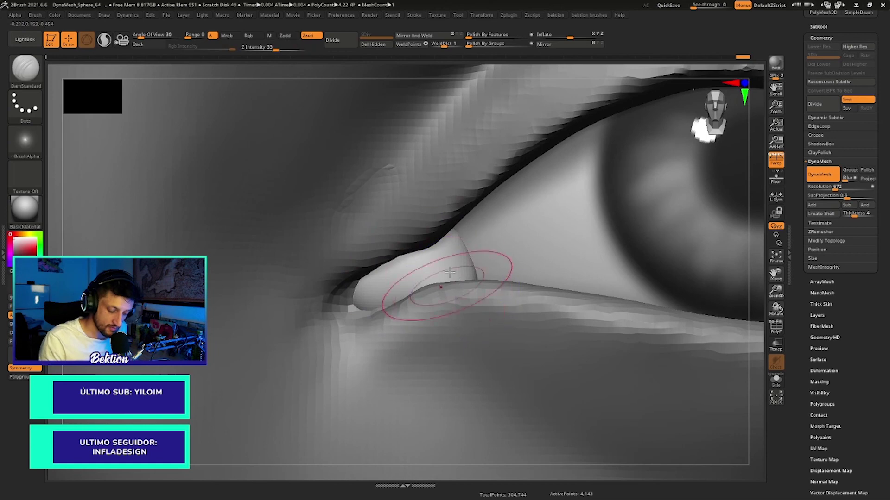
{"action": "key", "text": "b"}
{"action": "key", "text": "Escape"}
{"action": "key", "text": "space"}
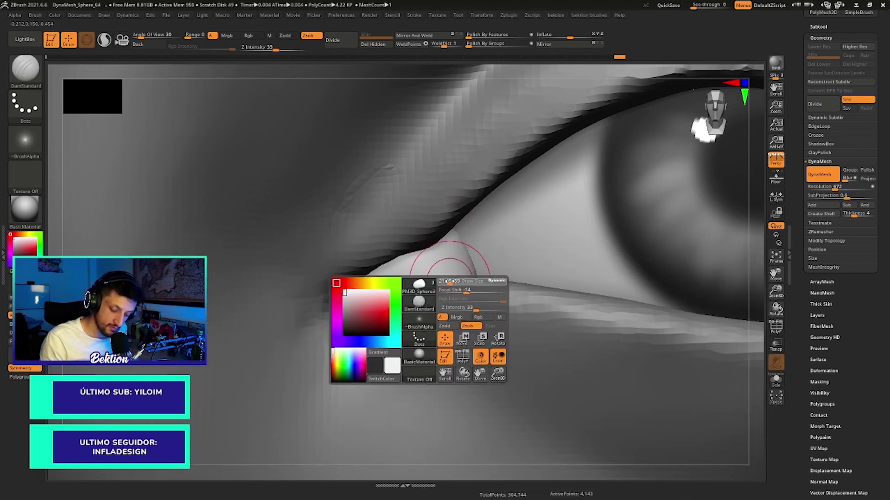
{"action": "left_click_drag", "start_coordinate": [444, 251], "coordinate": [441, 275]}
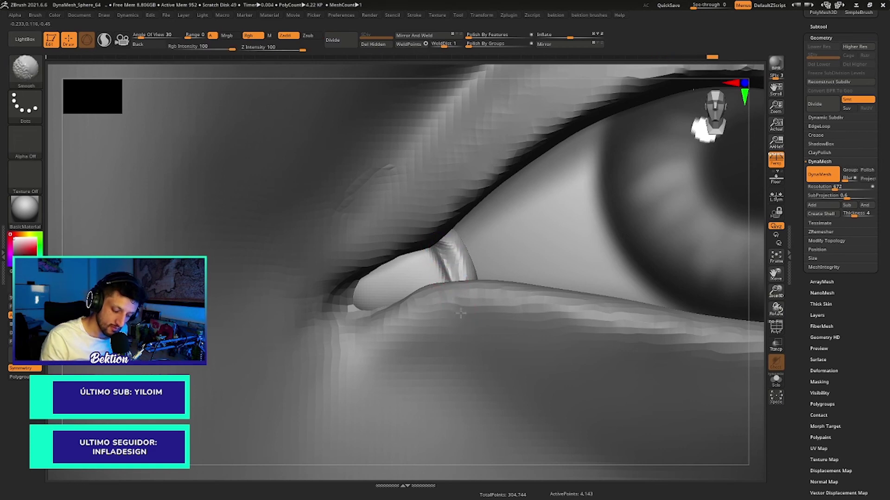
Step: Pull the inner-corner geometry down-left with the Move brush and smooth it
{"action": "right_click_drag", "start_coordinate": [443, 303], "coordinate": [273, 379], "text": "ctrl"}
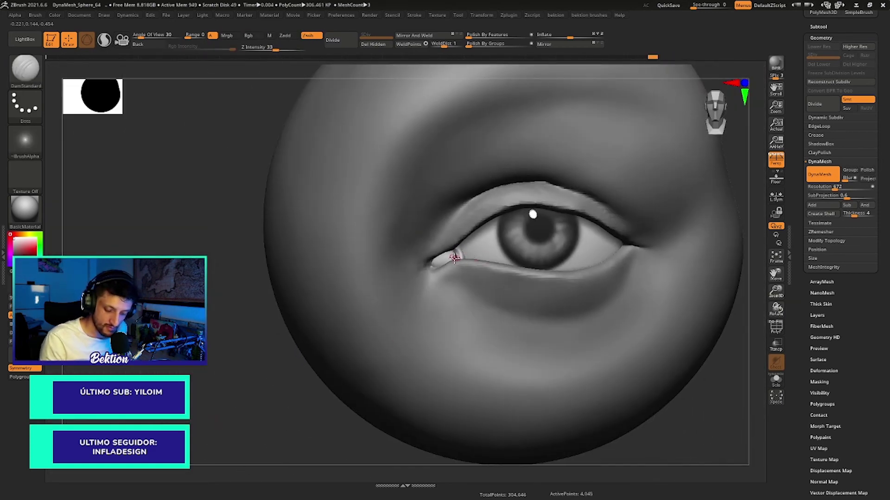
{"action": "mouse_move", "coordinate": [454, 258]}
{"action": "right_mouse_down", "text": "ctrl"}
{"action": "mouse_move", "coordinate": [466, 269]}
{"action": "mouse_move", "coordinate": [420, 287]}
{"action": "right_mouse_up", "text": "ctrl"}
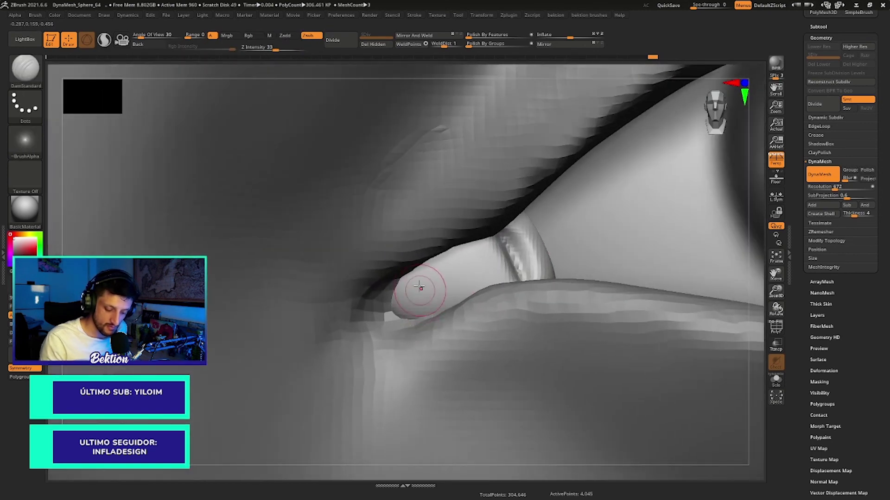
{"action": "key", "text": "b"}
{"action": "key", "text": "m"}
{"action": "key", "text": "v"}
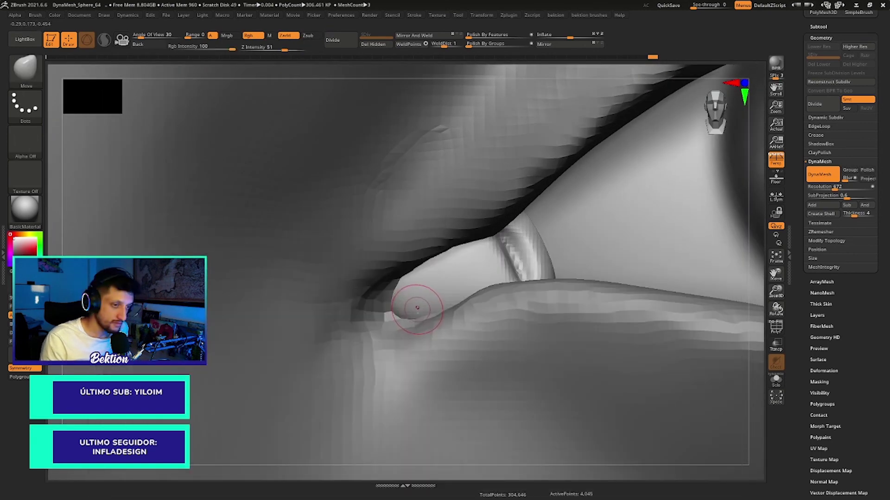
{"action": "key", "text": "space"}
{"action": "left_click_drag", "start_coordinate": [401, 294], "coordinate": [407, 306]}
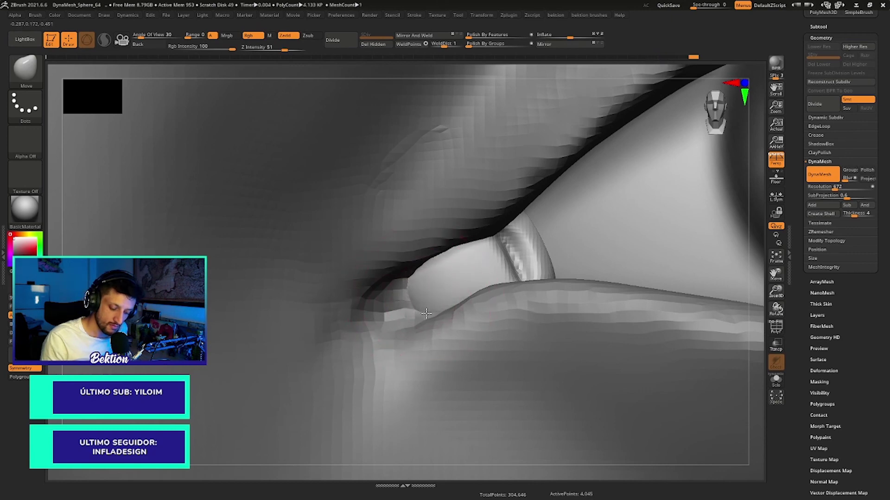
{"action": "key", "text": "shift"}
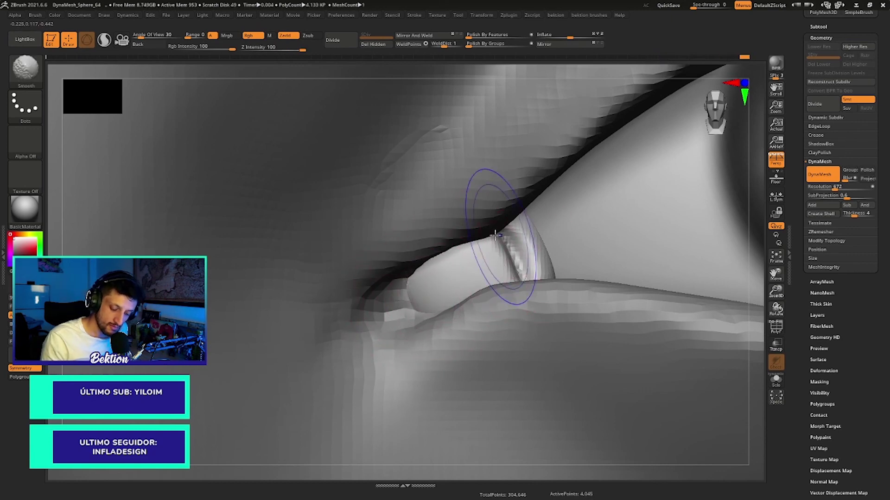
{"action": "key", "text": "space"}
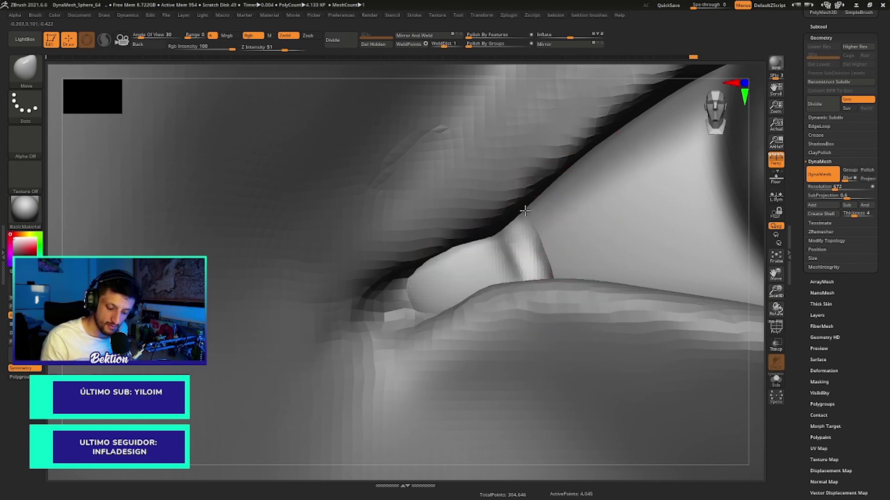
{"action": "key", "text": "shift"}
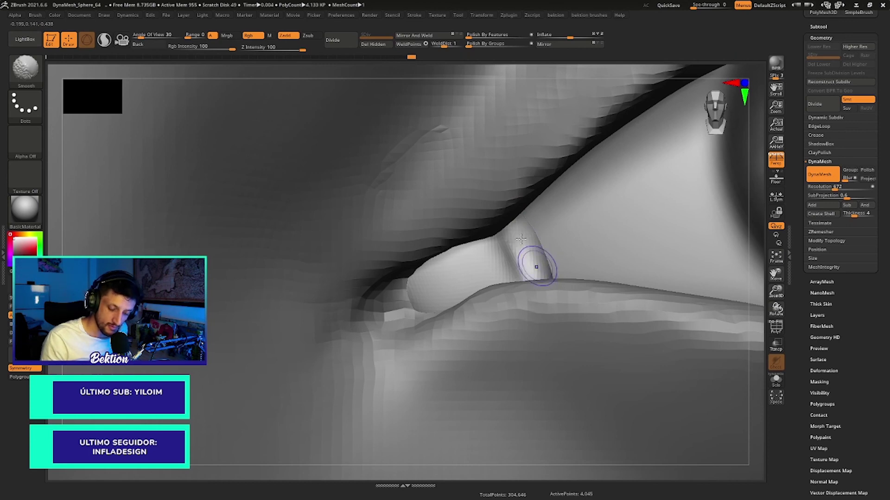
Step: Deepen and sharpen the crease along the tear-duct bump with DamStandard
{"action": "key", "text": "b"}
{"action": "key", "text": "d"}
{"action": "key", "text": "s"}
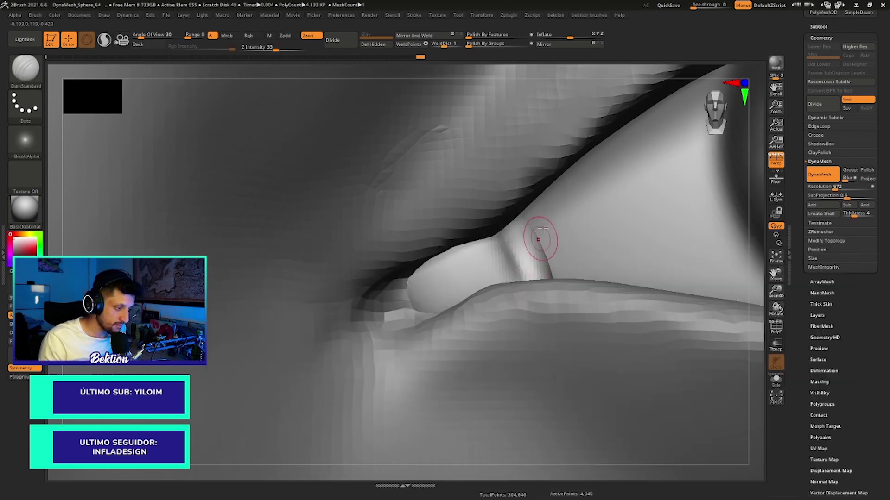
{"action": "left_click_drag", "start_coordinate": [537, 240], "coordinate": [543, 212]}
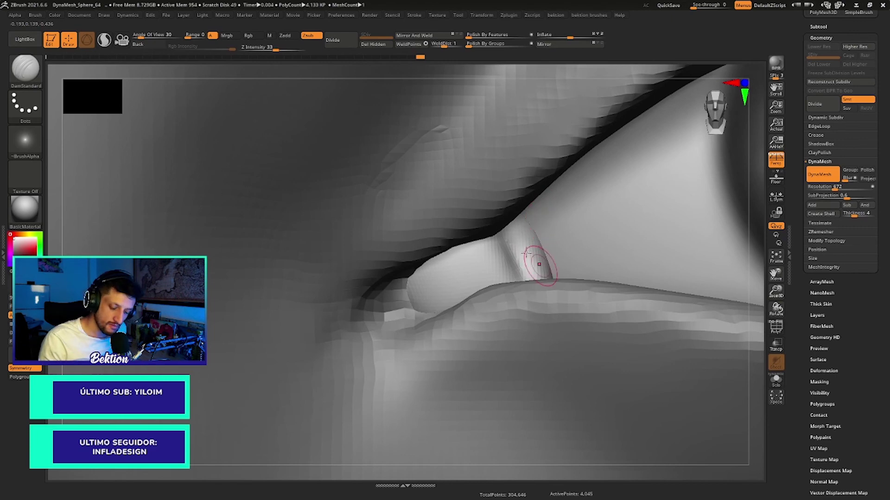
{"action": "left_click_drag", "start_coordinate": [539, 265], "coordinate": [534, 283]}
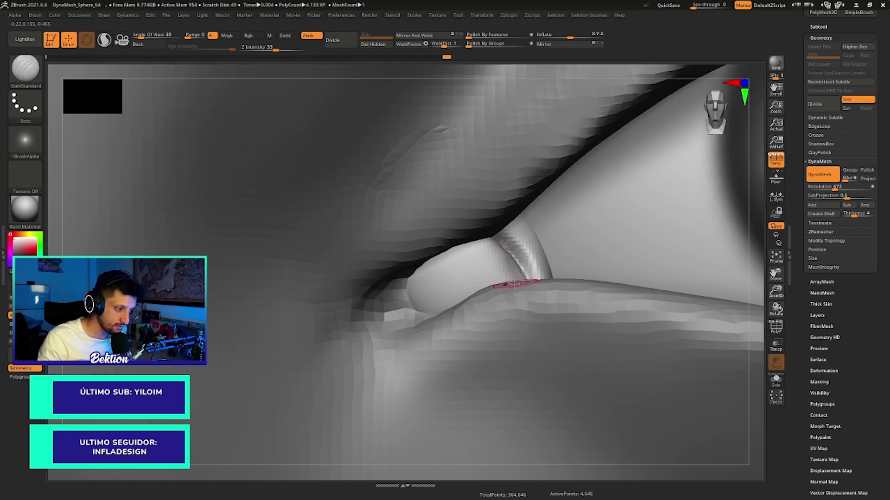
{"action": "mouse_move", "coordinate": [511, 262]}
{"action": "left_mouse_down"}
{"action": "mouse_move", "coordinate": [505, 239]}
{"action": "mouse_move", "coordinate": [511, 250]}
{"action": "left_mouse_up"}
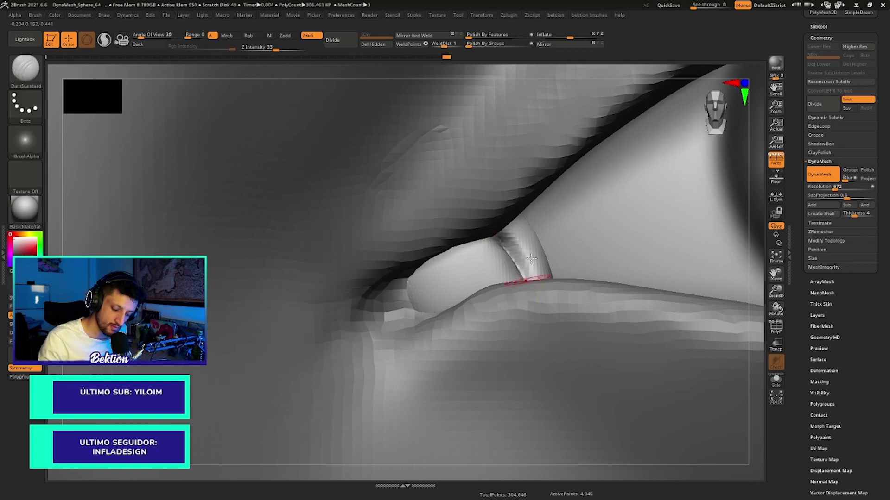
Step: Reframe the inner corner and make the face sphere the active subtool
{"action": "right_click_drag", "start_coordinate": [531, 258], "coordinate": [296, 389], "text": "ctrl"}
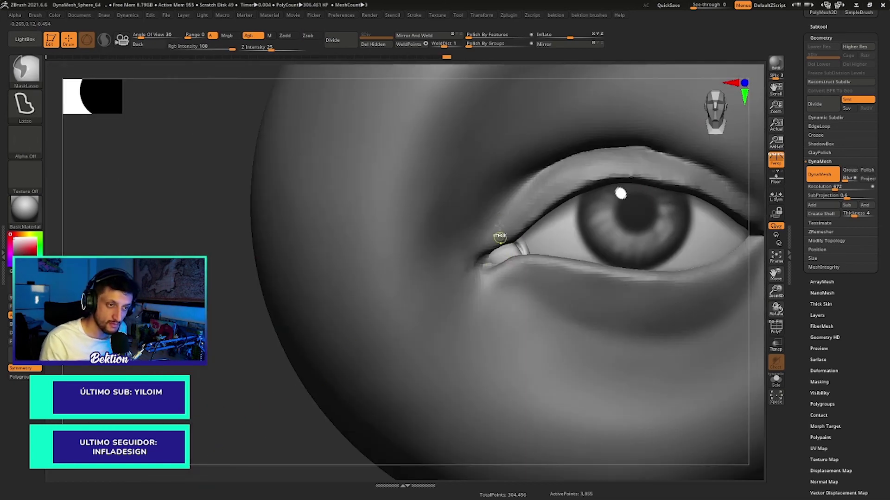
{"action": "right_click_drag", "start_coordinate": [500, 237], "coordinate": [542, 290], "text": "ctrl"}
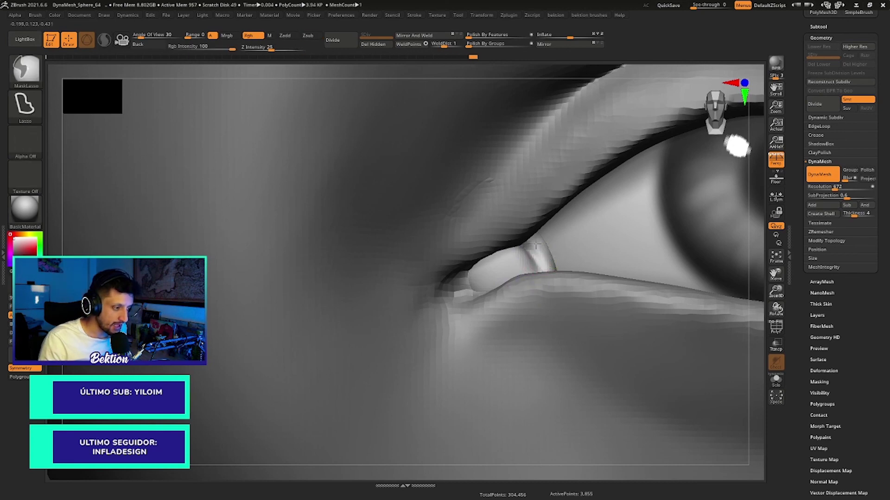
{"action": "mouse_move", "coordinate": [532, 265]}
{"action": "right_mouse_down"}
{"action": "mouse_move", "coordinate": [543, 267]}
{"action": "mouse_move", "coordinate": [464, 301]}
{"action": "mouse_move", "coordinate": [441, 247]}
{"action": "right_mouse_up"}
{"action": "key", "text": "b"}
{"action": "key", "text": "d"}
{"action": "key", "text": "s"}
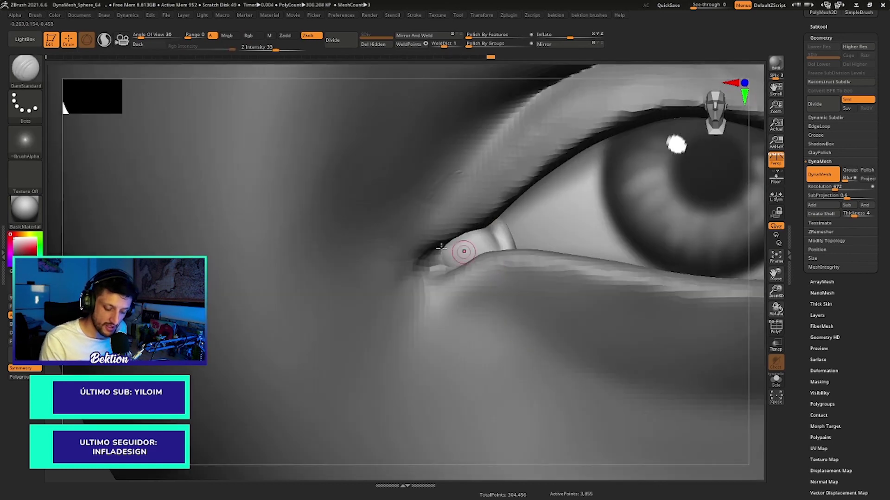
{"action": "key", "text": "b"}
{"action": "key", "text": "m"}
{"action": "key", "text": "v"}
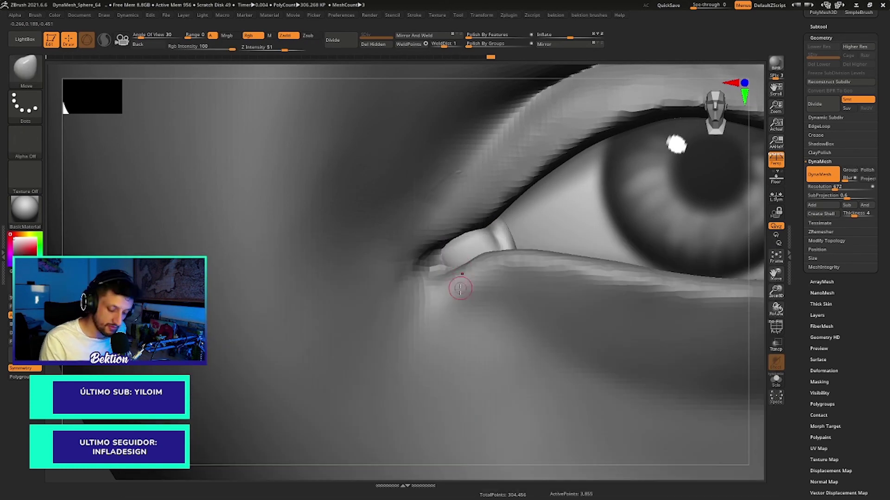
{"action": "left_click", "coordinate": [464, 283], "text": "alt"}
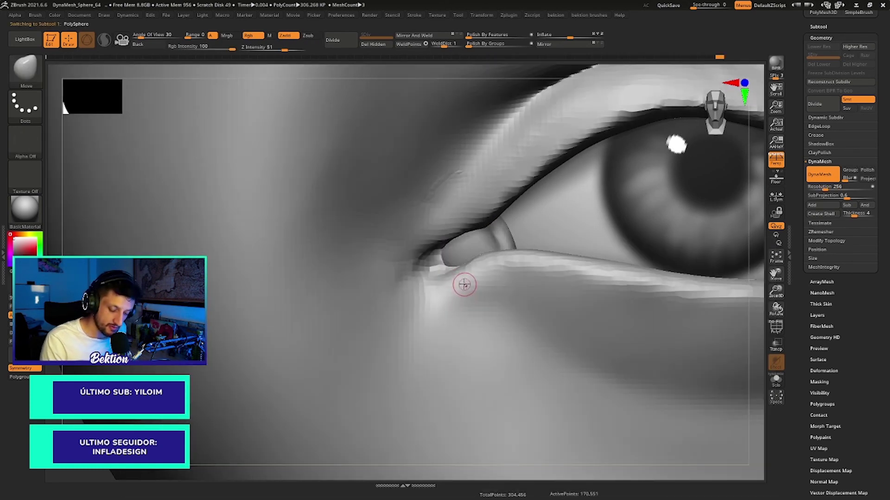
Step: Collapse the Geometry settings and show the Subtool list
{"action": "left_click", "coordinate": [820, 39]}
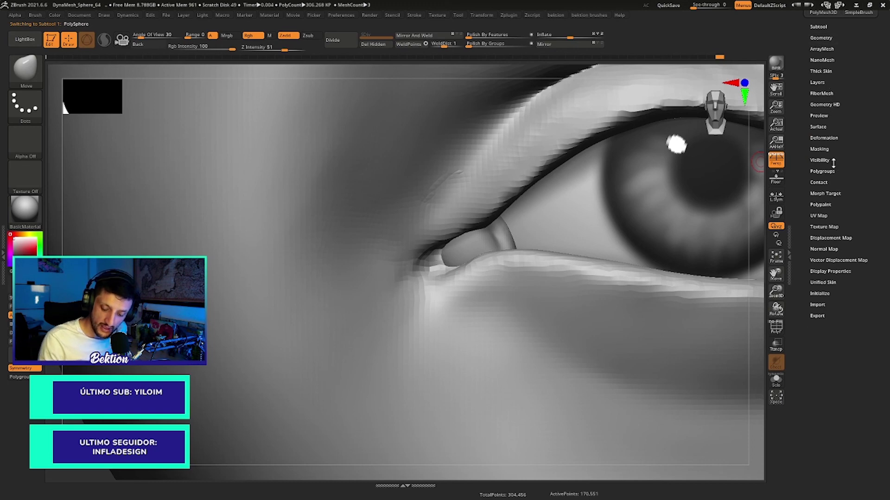
{"action": "left_click", "coordinate": [824, 138]}
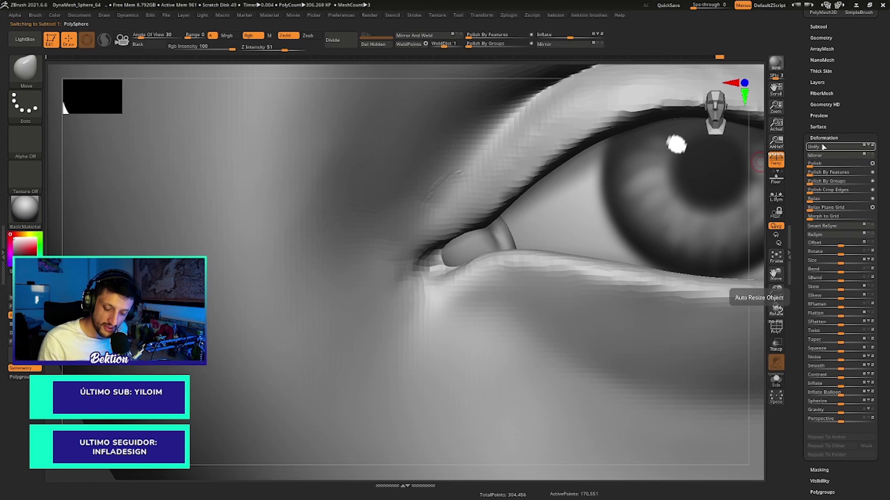
{"action": "left_click", "coordinate": [824, 138]}
{"action": "left_click", "coordinate": [818, 26]}
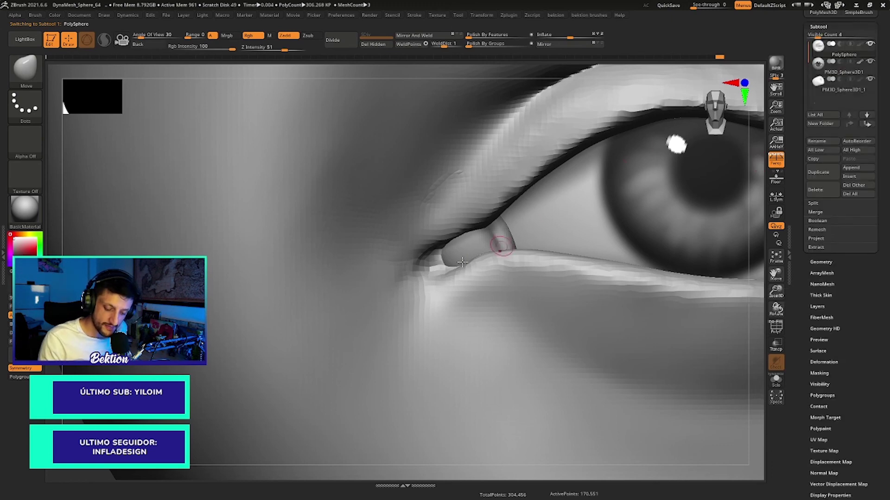
{"action": "right_click_drag", "start_coordinate": [462, 262], "coordinate": [436, 258]}
Step: Shrink the brush and push the inner-corner tissue into shape
{"action": "key", "text": "b"}
{"action": "key", "text": "Escape"}
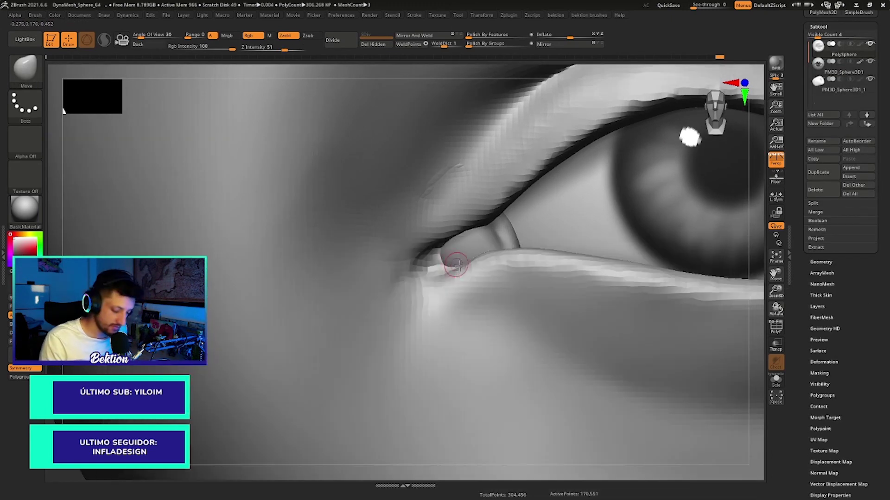
{"action": "key", "text": "space"}
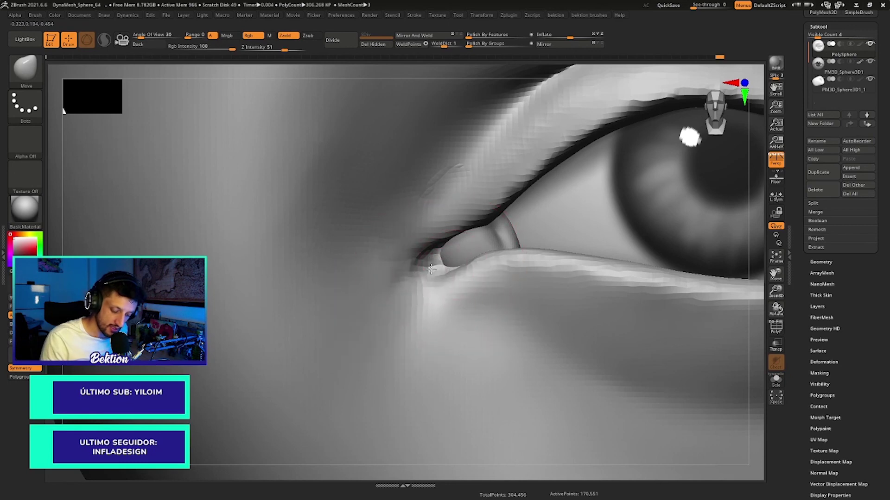
{"action": "key", "text": "space"}
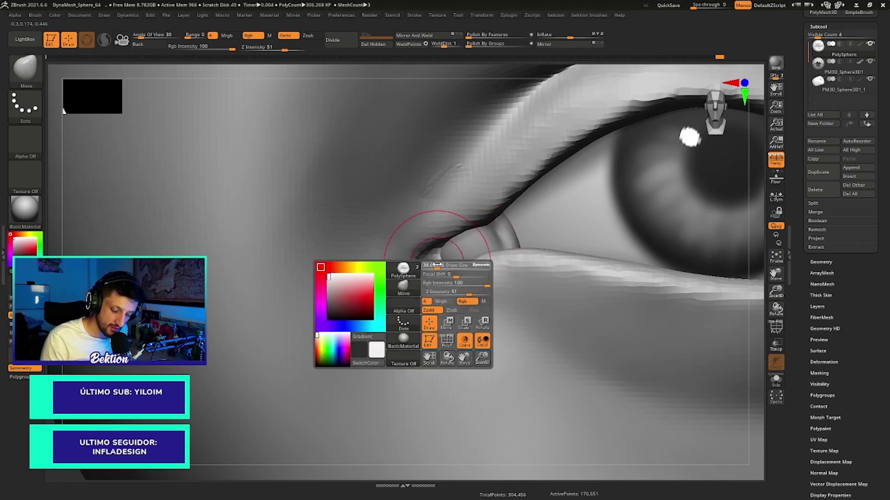
{"action": "left_click_drag", "start_coordinate": [436, 265], "coordinate": [453, 272]}
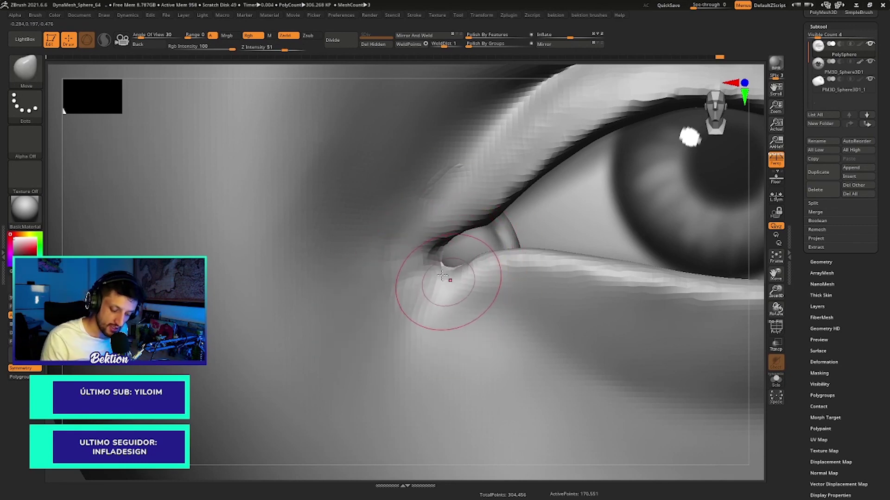
{"action": "mouse_move", "coordinate": [447, 248]}
{"action": "right_mouse_down"}
{"action": "mouse_move", "coordinate": [425, 281]}
{"action": "mouse_move", "coordinate": [434, 273]}
{"action": "right_mouse_up"}
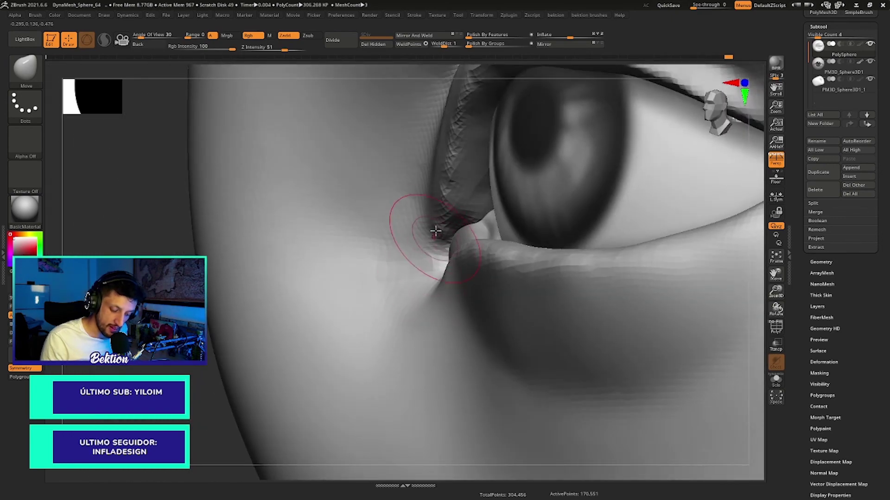
{"action": "mouse_move", "coordinate": [436, 231]}
{"action": "right_mouse_down"}
{"action": "mouse_move", "coordinate": [456, 265]}
{"action": "mouse_move", "coordinate": [412, 258]}
{"action": "mouse_move", "coordinate": [436, 224]}
{"action": "mouse_move", "coordinate": [399, 234]}
{"action": "right_mouse_up"}
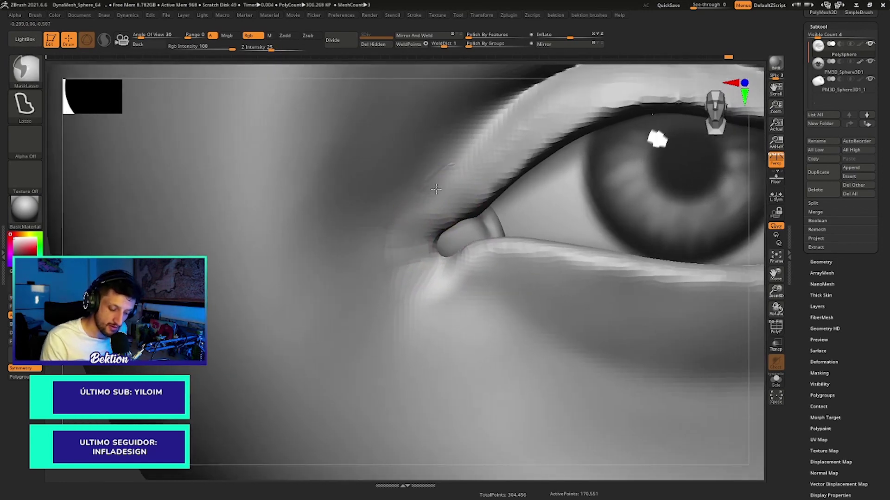
Step: With a small Clay brush, build a fold below the inner corner and fill its crease
{"action": "left_click", "coordinate": [26, 69]}
{"action": "left_click", "coordinate": [278, 161]}
{"action": "right_click", "coordinate": [435, 229]}
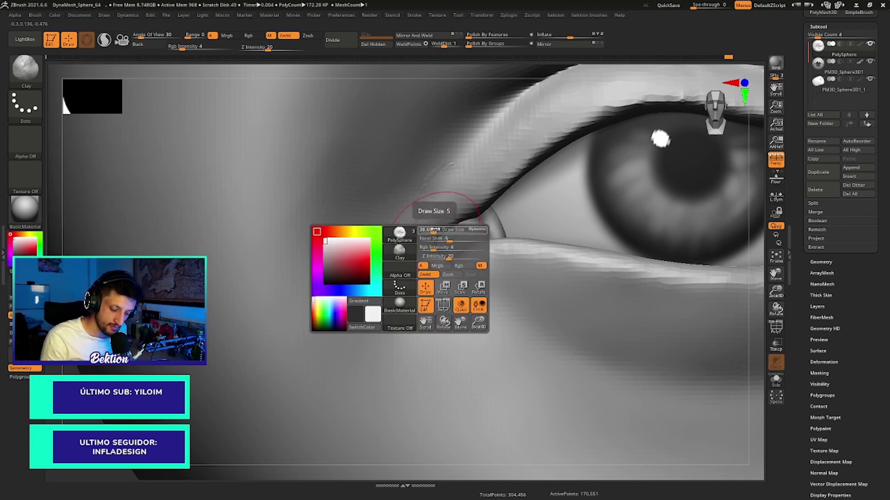
{"action": "left_click_drag", "start_coordinate": [434, 229], "coordinate": [435, 234]}
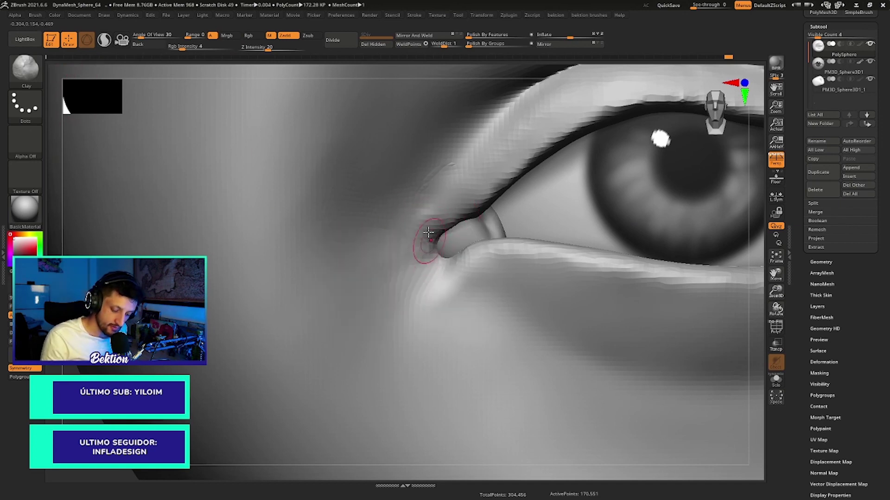
{"action": "key", "text": "ctrl+z"}
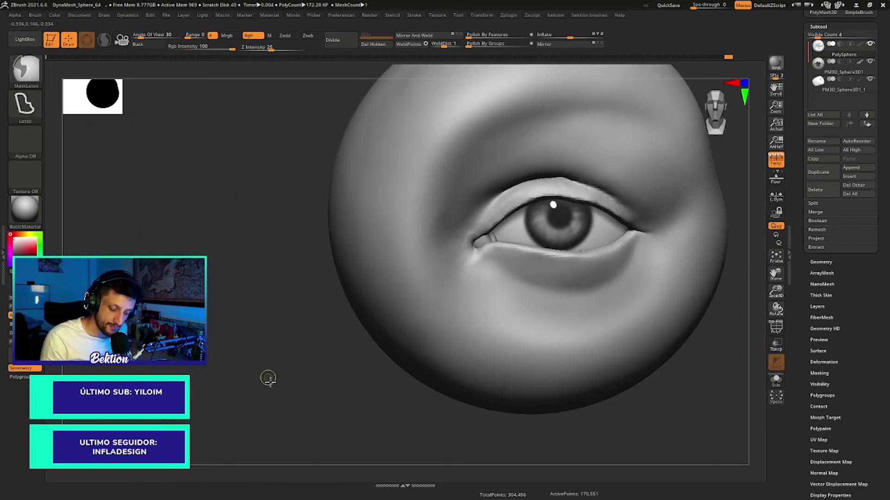
{"action": "scroll", "coordinate": [487, 248], "scroll_direction": "up", "scroll_amount": 3}
{"action": "scroll", "coordinate": [498, 278], "scroll_direction": "up", "scroll_amount": 2}
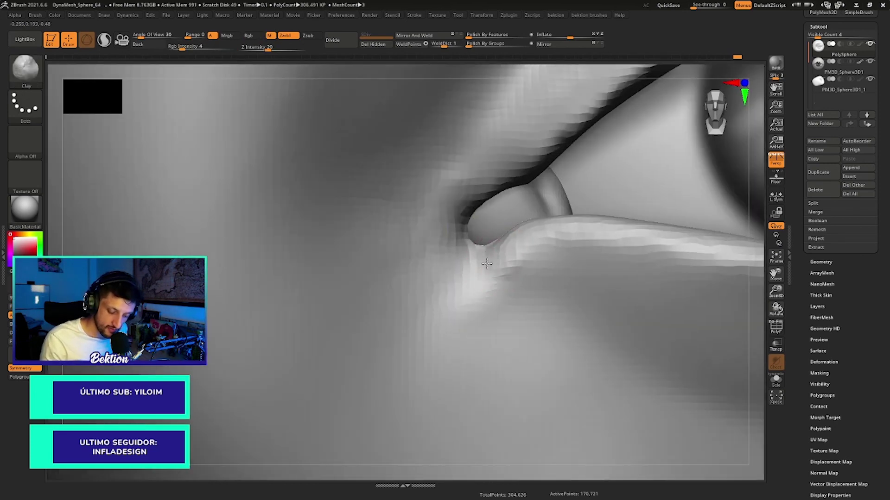
{"action": "left_click_drag", "start_coordinate": [487, 263], "coordinate": [433, 258]}
{"action": "mouse_move", "coordinate": [475, 198]}
{"action": "left_mouse_down"}
{"action": "mouse_move", "coordinate": [464, 239]}
{"action": "mouse_move", "coordinate": [453, 242]}
{"action": "mouse_move", "coordinate": [471, 258]}
{"action": "mouse_move", "coordinate": [468, 222]}
{"action": "left_mouse_up"}
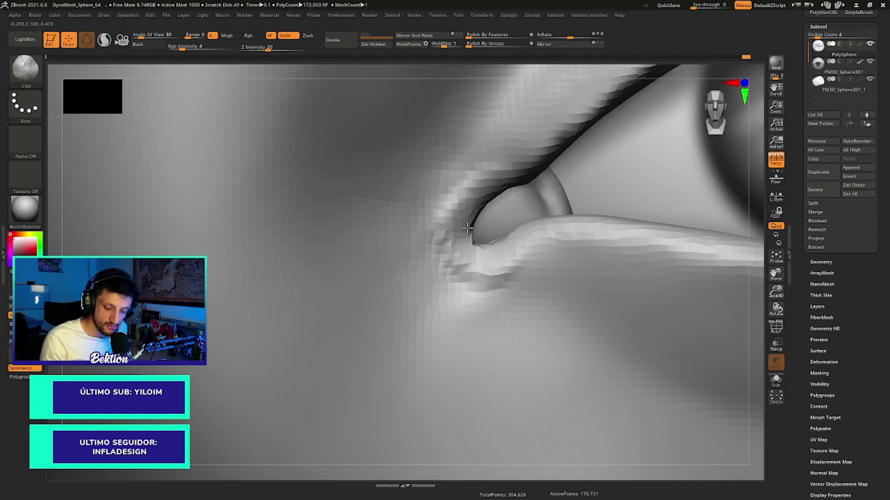
Step: Carve a crease into the inner eye corner with DamStandard at size 67.6
{"action": "right_click_drag", "start_coordinate": [520, 184], "coordinate": [309, 388], "text": "ctrl"}
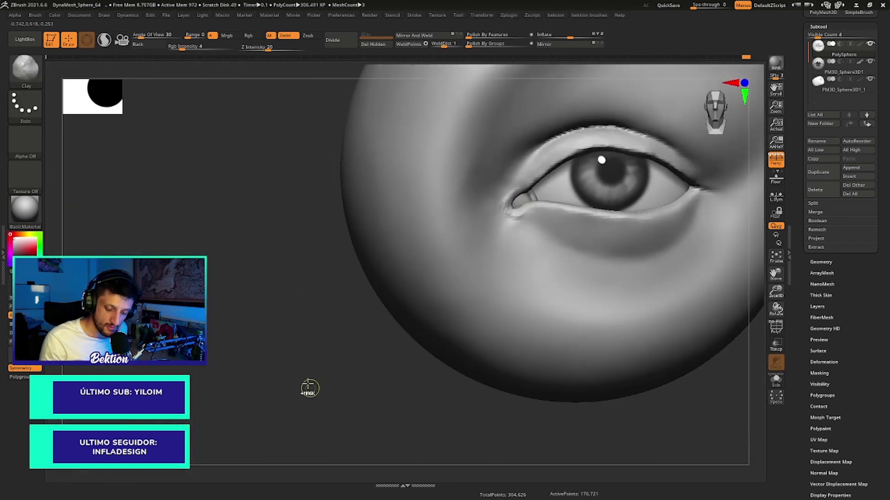
{"action": "right_click_drag", "start_coordinate": [558, 229], "coordinate": [517, 231], "text": "ctrl"}
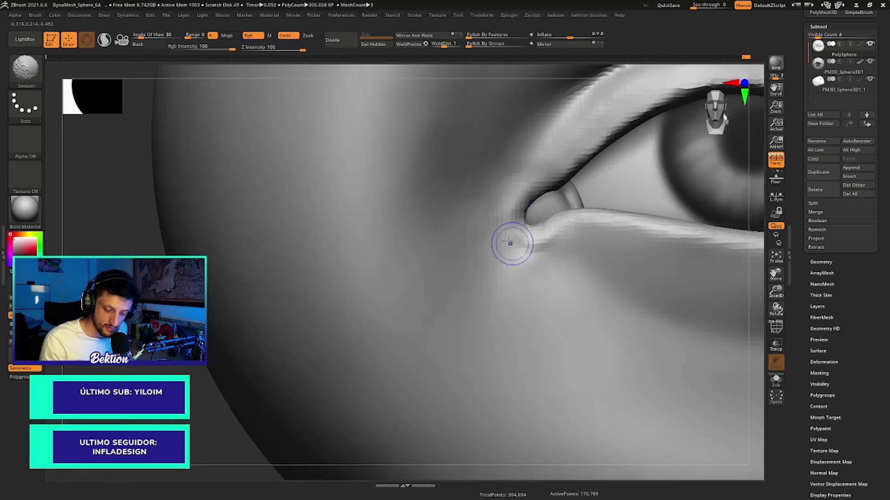
{"action": "right_click_drag", "start_coordinate": [507, 198], "coordinate": [490, 201], "text": "ctrl"}
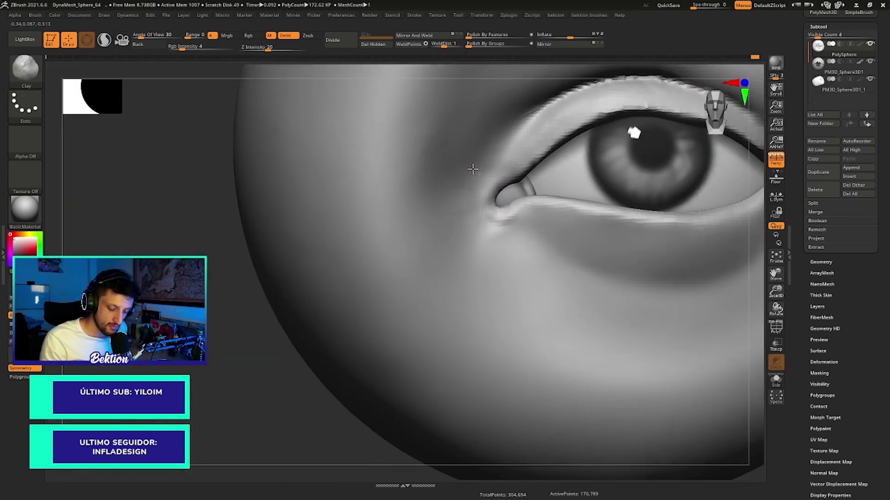
{"action": "key", "text": "b"}
{"action": "key", "text": "d"}
{"action": "key", "text": "s"}
{"action": "right_click", "coordinate": [490, 204]}
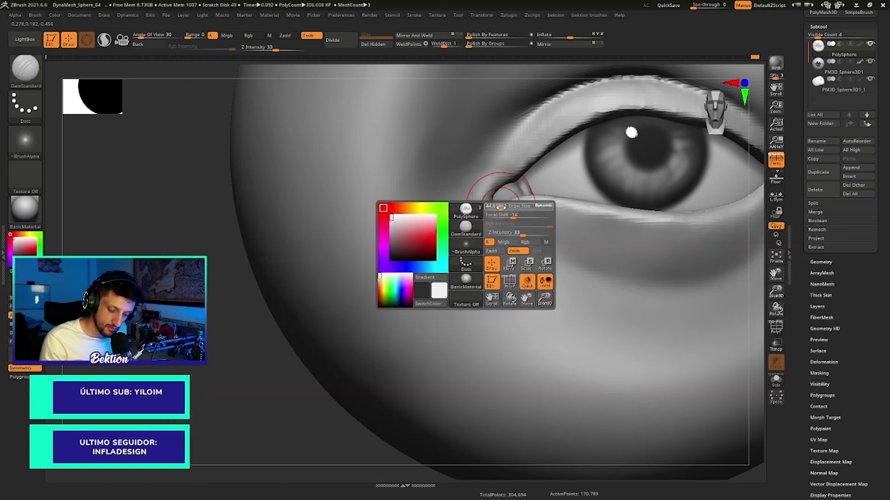
{"action": "left_click_drag", "start_coordinate": [499, 208], "coordinate": [503, 208]}
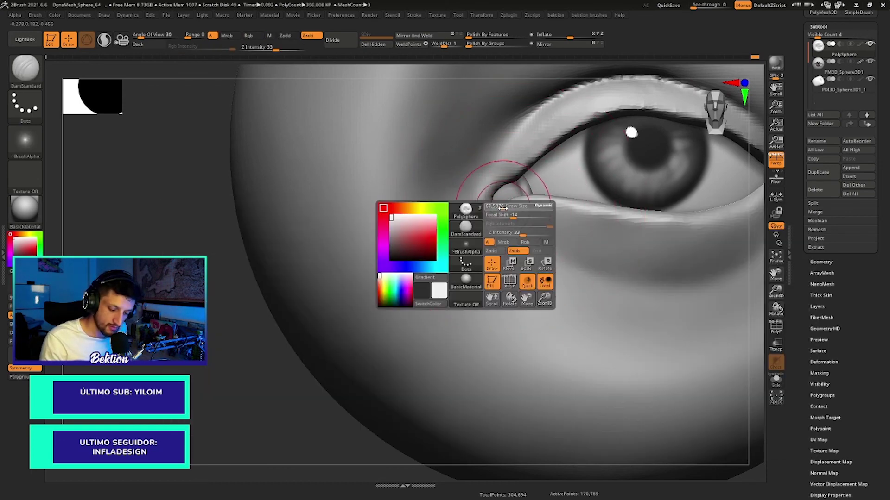
{"action": "key", "text": "ctrl"}
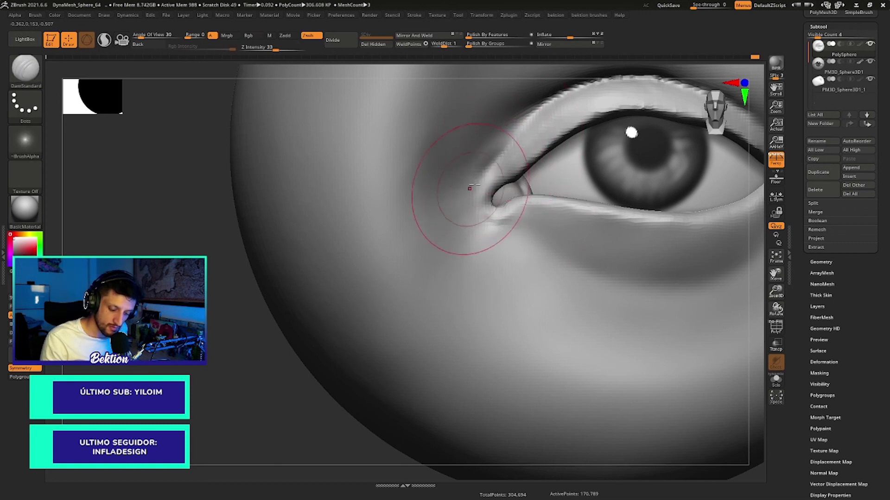
{"action": "mouse_move", "coordinate": [470, 186]}
{"action": "left_mouse_down"}
{"action": "mouse_move", "coordinate": [480, 181]}
{"action": "mouse_move", "coordinate": [467, 198]}
{"action": "mouse_move", "coordinate": [487, 228]}
{"action": "mouse_move", "coordinate": [465, 217]}
{"action": "left_mouse_up"}
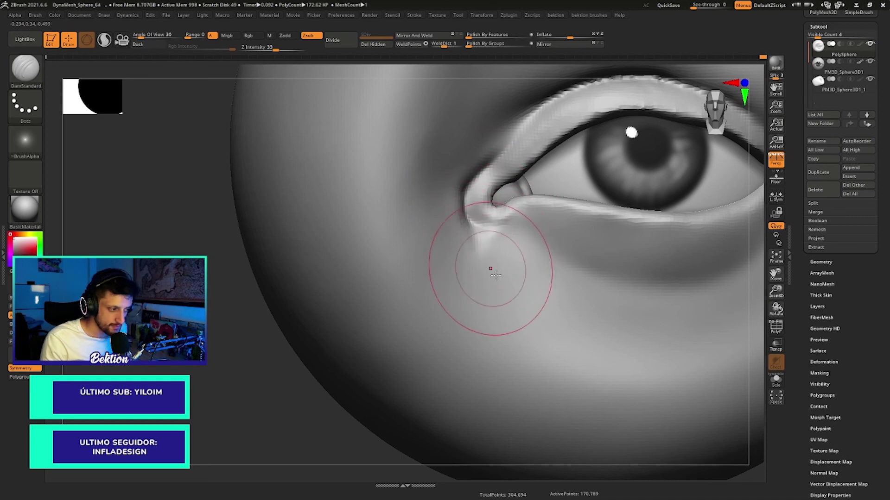
Step: Reduce the brush size for smoothing around the inner eye corner
{"action": "scroll", "coordinate": [486, 259], "scroll_direction": "down", "scroll_amount": 3}
{"action": "scroll", "coordinate": [463, 296], "scroll_direction": "up", "scroll_amount": 2}
{"action": "scroll", "coordinate": [477, 278], "scroll_direction": "up", "scroll_amount": 2}
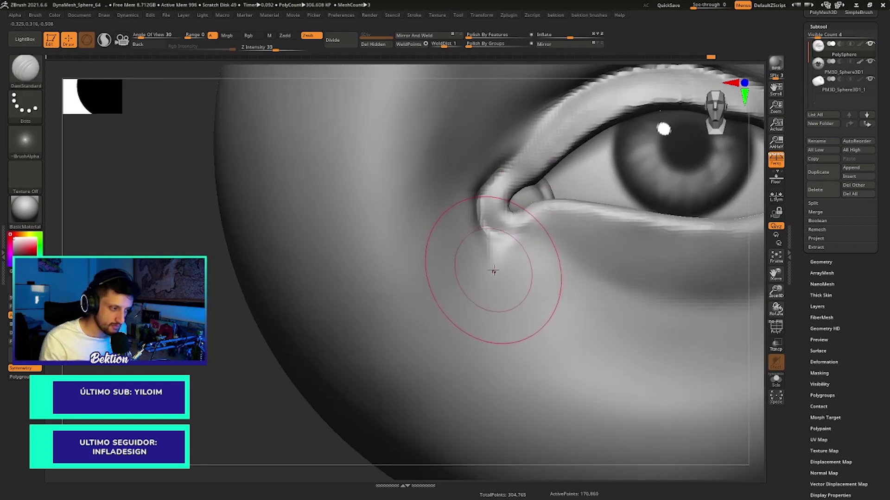
{"action": "key", "text": "space"}
{"action": "left_click_drag", "start_coordinate": [497, 267], "coordinate": [484, 267]}
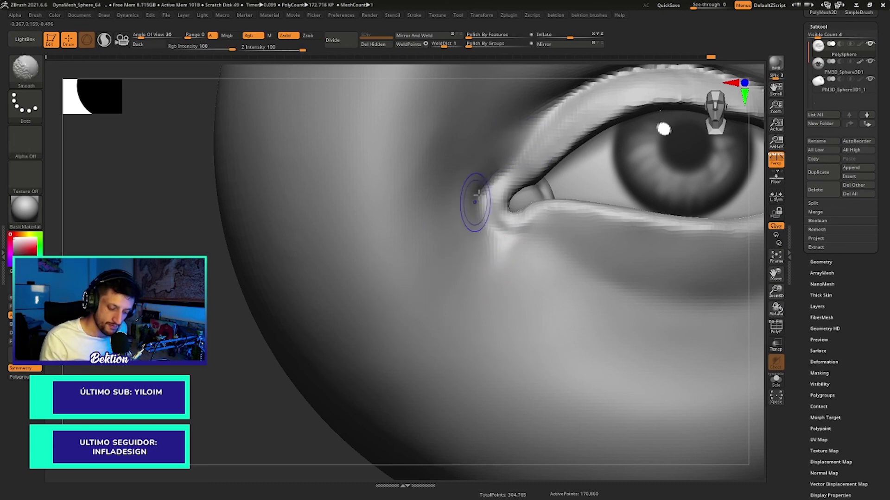
{"action": "scroll", "coordinate": [474, 157], "scroll_direction": "down", "scroll_amount": 2}
{"action": "key", "text": "space"}
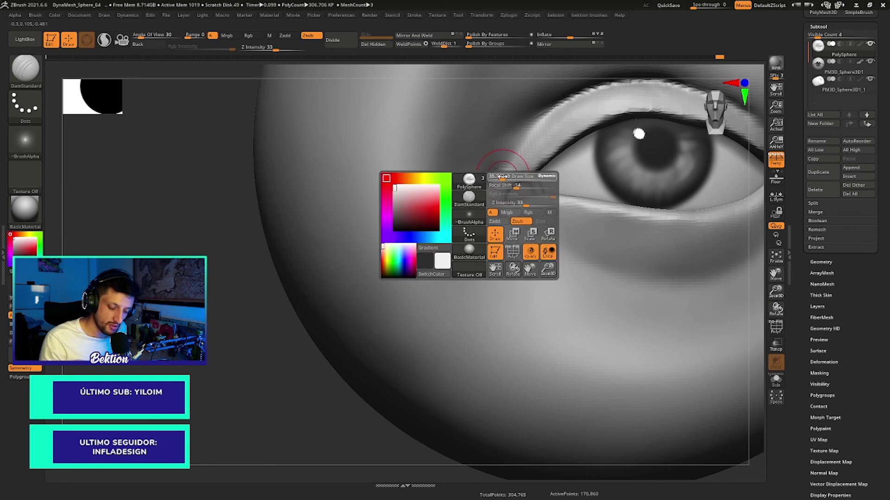
{"action": "left_click_drag", "start_coordinate": [503, 177], "coordinate": [496, 177]}
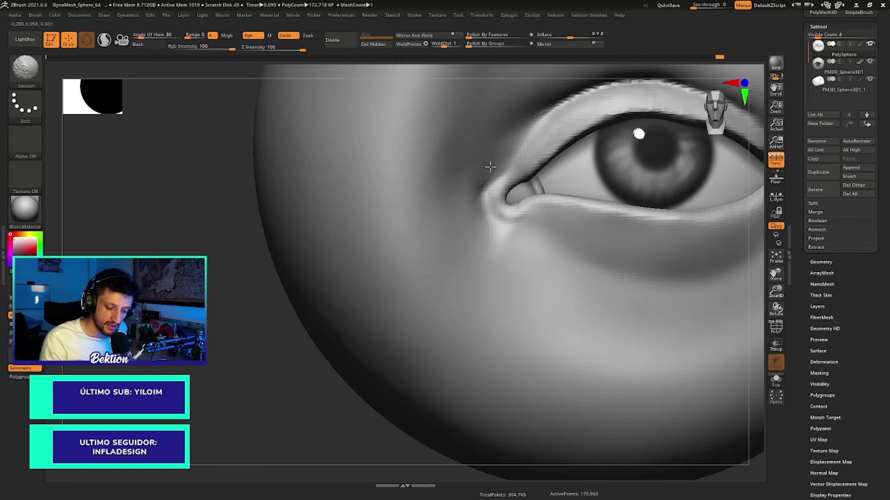
Step: Smooth the inner eye corner, then deepen the DamStandard crease along the inner lower lid
{"action": "left_click_drag", "start_coordinate": [482, 219], "coordinate": [503, 232], "text": "shift"}
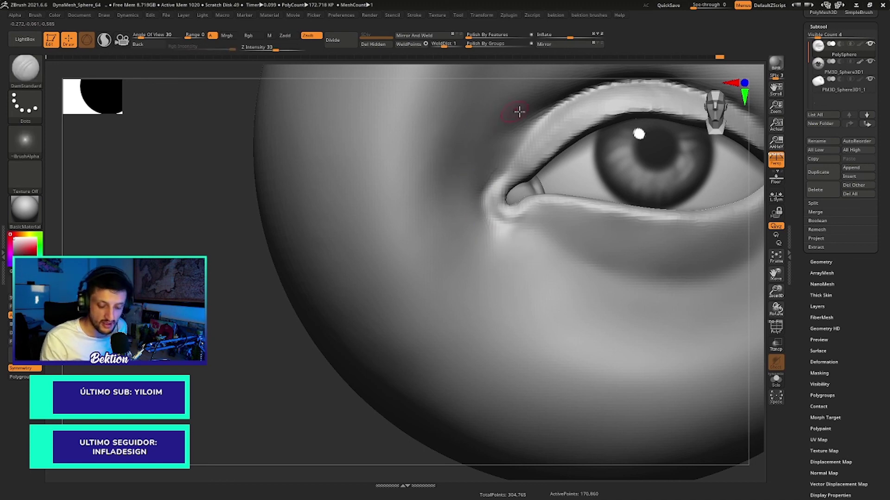
{"action": "mouse_move", "coordinate": [516, 109]}
{"action": "right_mouse_down", "text": "alt"}
{"action": "mouse_move", "coordinate": [556, 199]}
{"action": "mouse_move", "coordinate": [510, 166]}
{"action": "mouse_move", "coordinate": [482, 244]}
{"action": "mouse_move", "coordinate": [440, 202]}
{"action": "mouse_move", "coordinate": [452, 209]}
{"action": "right_mouse_up", "text": "alt"}
{"action": "key", "text": "space"}
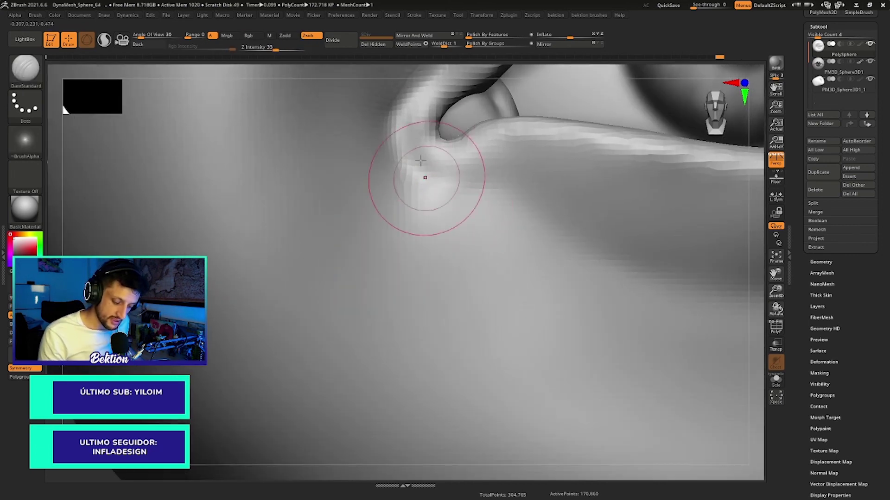
{"action": "left_click_drag", "start_coordinate": [397, 109], "coordinate": [394, 129]}
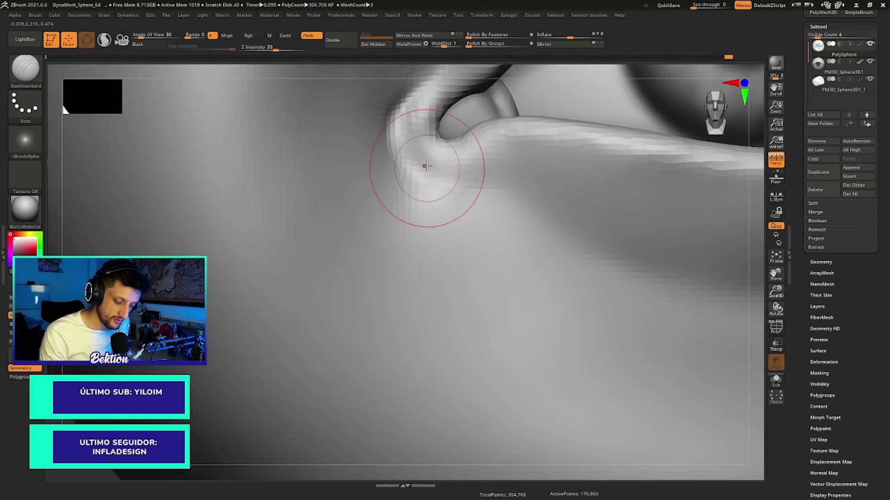
{"action": "right_click_drag", "start_coordinate": [426, 166], "coordinate": [382, 119], "text": "ctrl"}
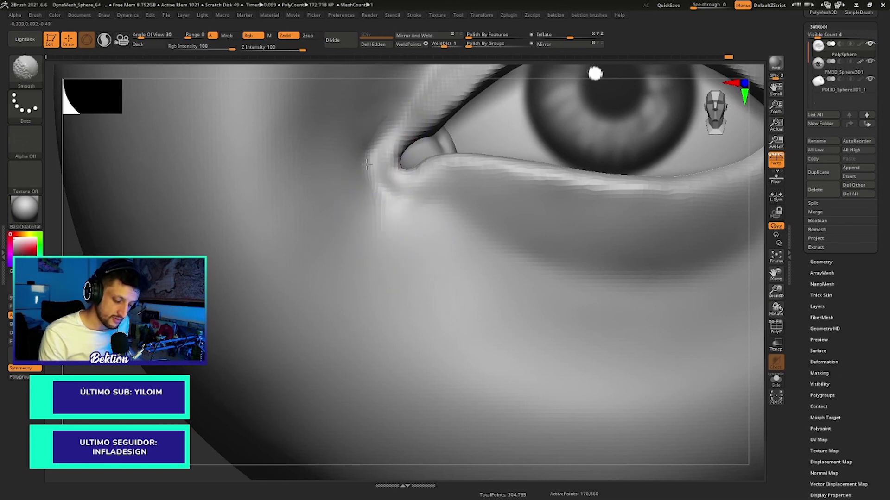
{"action": "mouse_move", "coordinate": [387, 137]}
{"action": "right_mouse_down", "text": "ctrl"}
{"action": "mouse_move", "coordinate": [354, 143]}
{"action": "mouse_move", "coordinate": [419, 272]}
{"action": "mouse_move", "coordinate": [467, 254]}
{"action": "mouse_move", "coordinate": [566, 188]}
{"action": "mouse_move", "coordinate": [338, 245]}
{"action": "right_mouse_up", "text": "ctrl"}
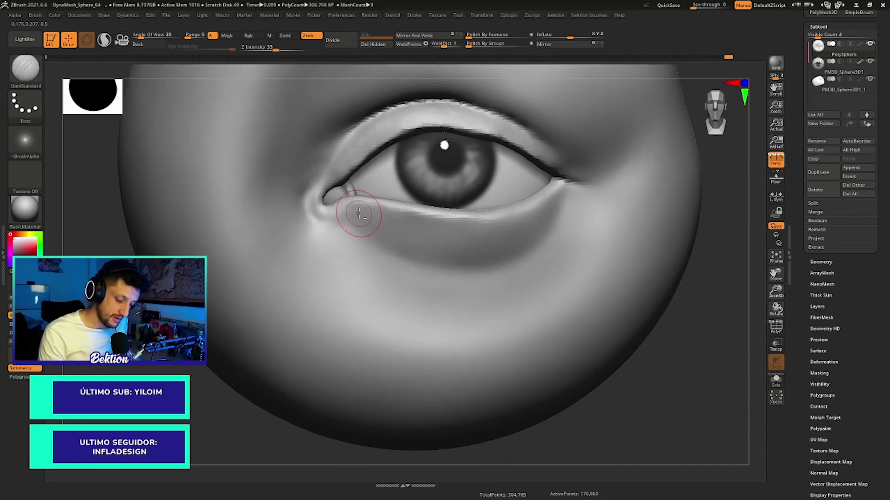
{"action": "right_click_drag", "start_coordinate": [357, 212], "coordinate": [358, 203], "text": "alt"}
{"action": "left_click_drag", "start_coordinate": [379, 176], "coordinate": [452, 169]}
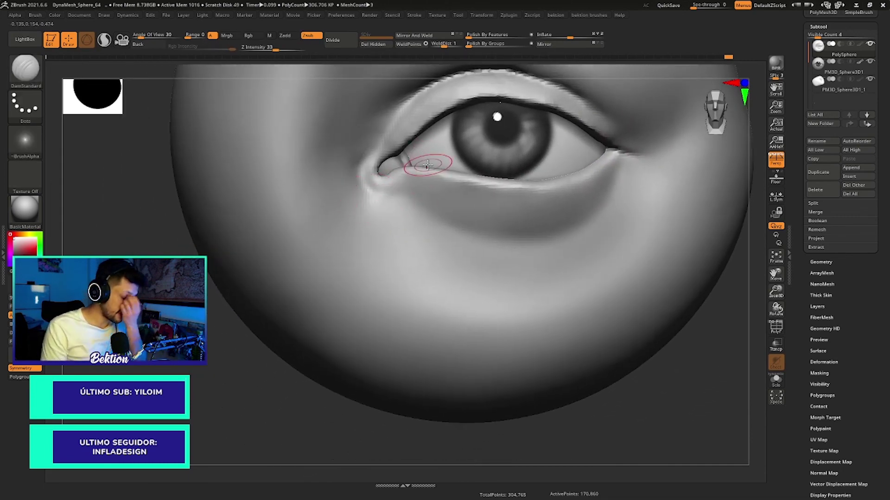
Step: Shrink the brush and smooth the skin just beside the inner-corner crease
{"action": "mouse_move", "coordinate": [370, 222]}
{"action": "right_mouse_down", "text": "ctrl"}
{"action": "mouse_move", "coordinate": [371, 233]}
{"action": "mouse_move", "coordinate": [383, 168]}
{"action": "right_mouse_up", "text": "ctrl"}
{"action": "key", "text": "space"}
{"action": "mouse_move", "coordinate": [406, 181]}
{"action": "left_mouse_down"}
{"action": "mouse_move", "coordinate": [394, 181]}
{"action": "mouse_move", "coordinate": [407, 198]}
{"action": "left_mouse_up"}
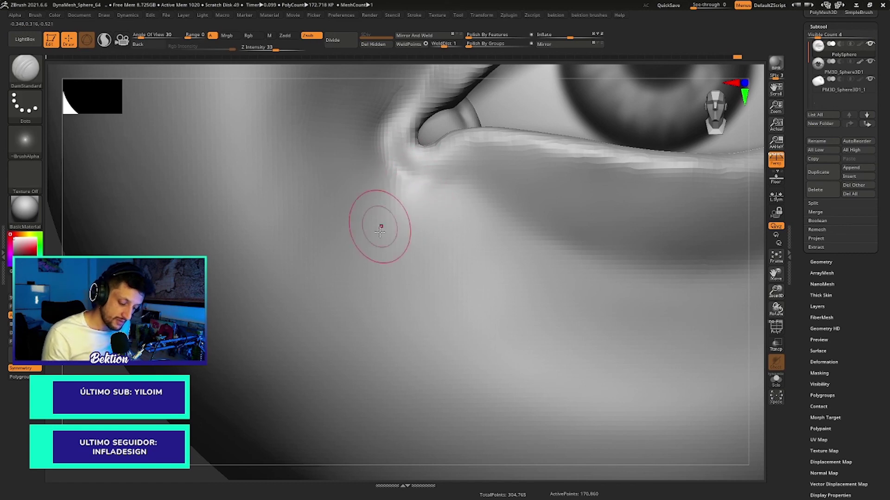
{"action": "key", "text": "ctrl+shift"}
{"action": "key", "text": "alt"}
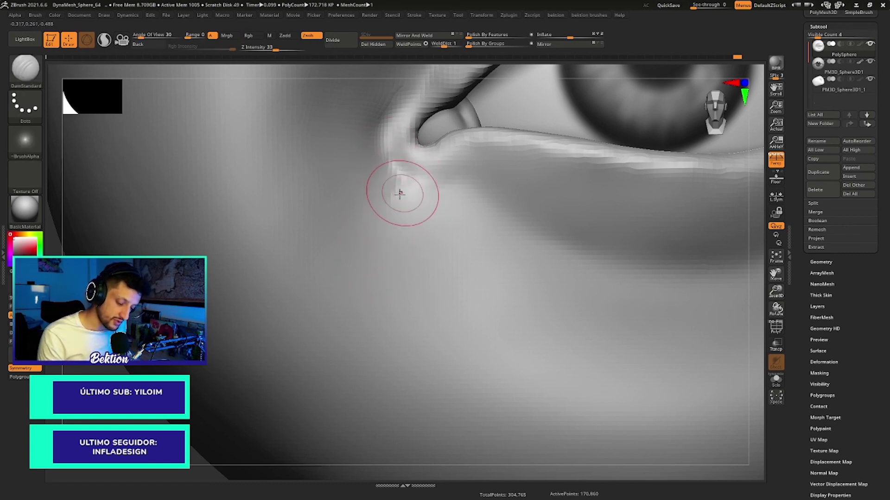
{"action": "left_click_drag", "start_coordinate": [397, 199], "coordinate": [385, 155], "text": "shift"}
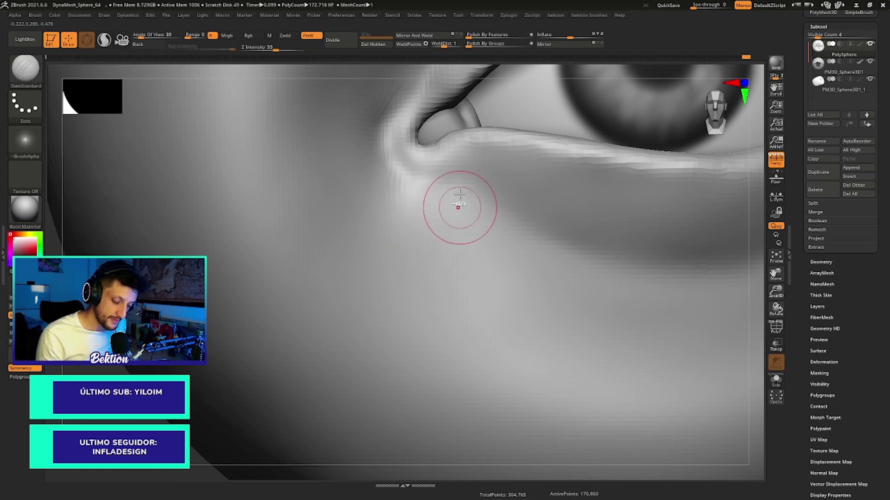
{"action": "scroll", "coordinate": [455, 201], "scroll_direction": "down", "scroll_amount": 3}
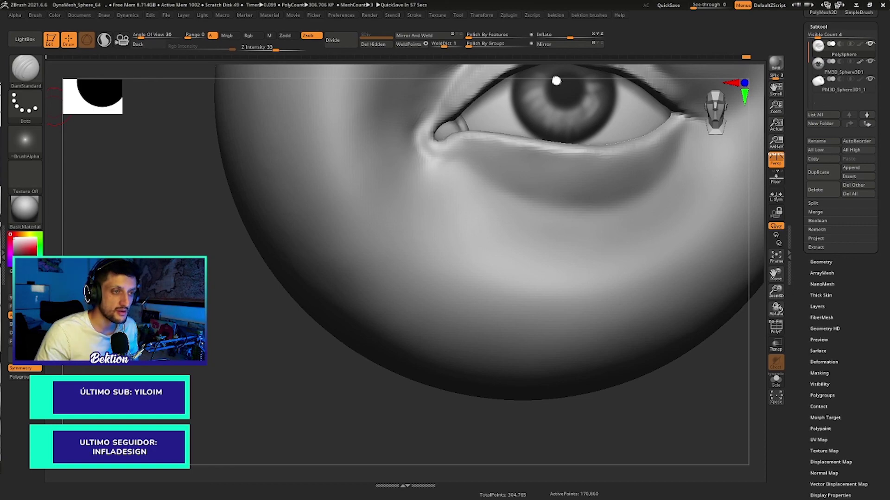
Step: Show the PureRef eye anatomy board and zoom into the eyelid-plate skull image
{"action": "key", "text": "alt+Tab"}
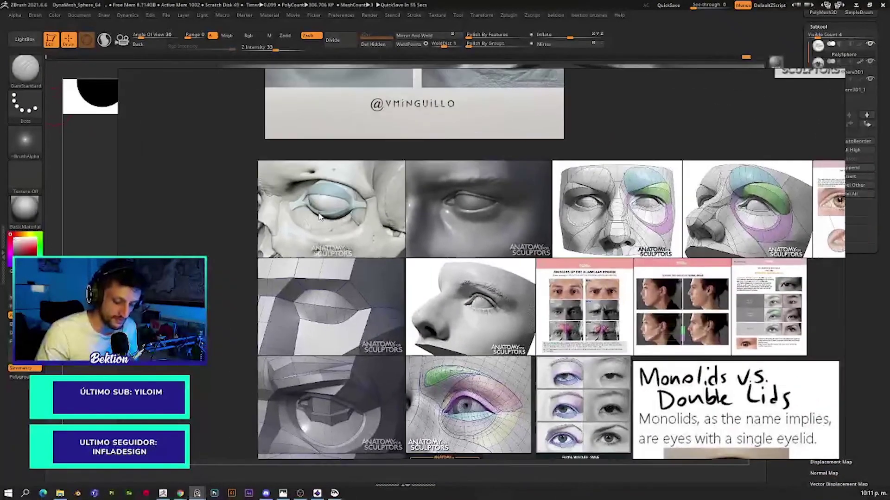
{"action": "scroll", "coordinate": [234, 211], "scroll_direction": "up", "scroll_amount": 8}
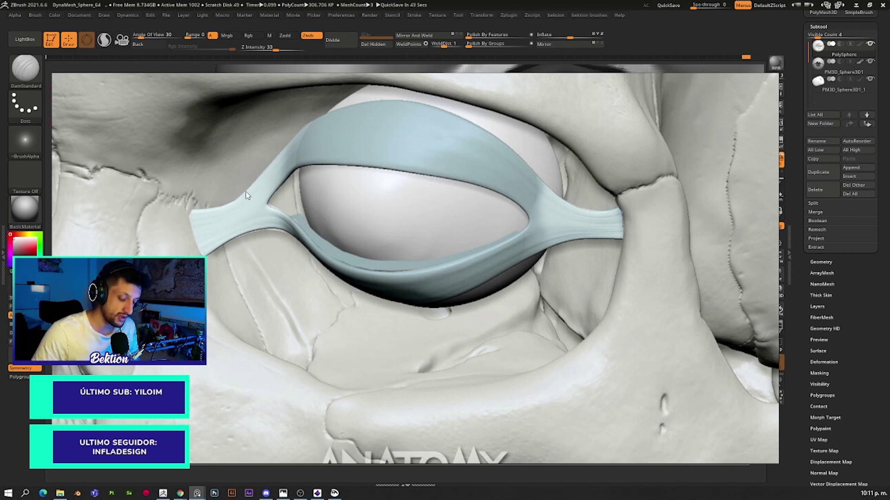
{"action": "scroll", "coordinate": [316, 244], "scroll_direction": "down", "scroll_amount": 3}
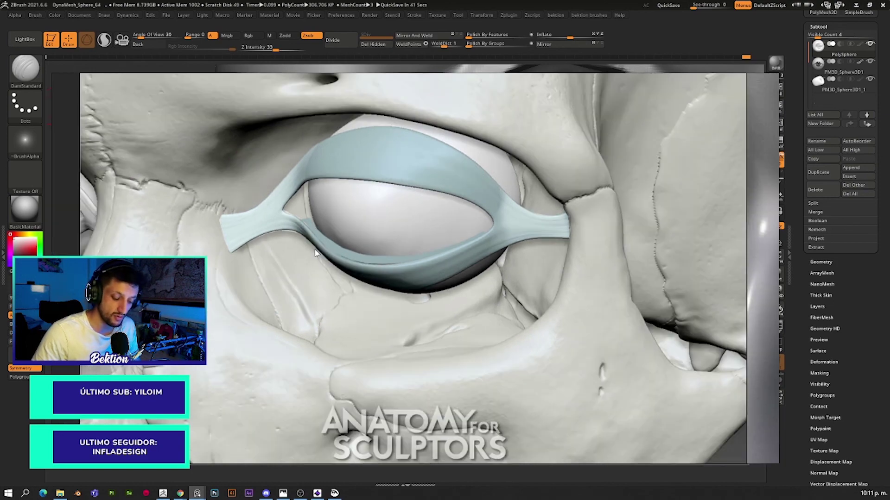
{"action": "scroll", "coordinate": [316, 245], "scroll_direction": "down", "scroll_amount": 2}
{"action": "scroll", "coordinate": [300, 250], "scroll_direction": "up", "scroll_amount": 2}
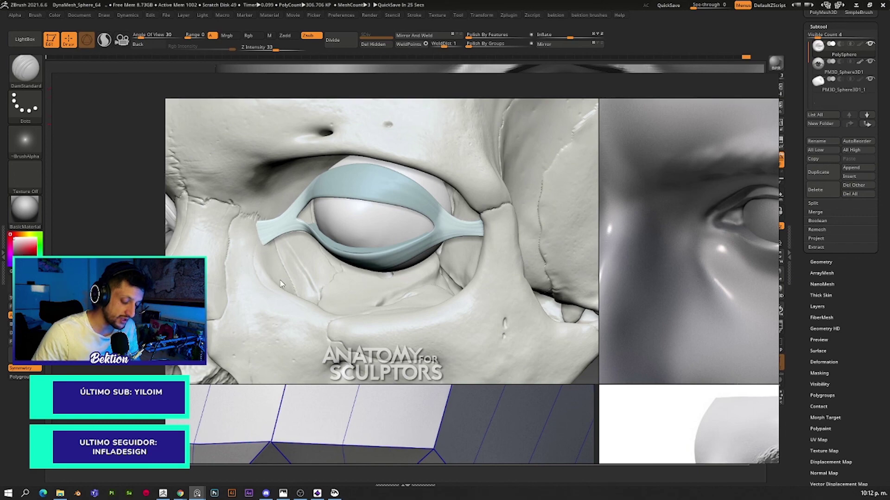
Step: Minimize ZBrush and zoom PureRef into the sculpted eye render, then back out
{"action": "left_click", "coordinate": [855, 5]}
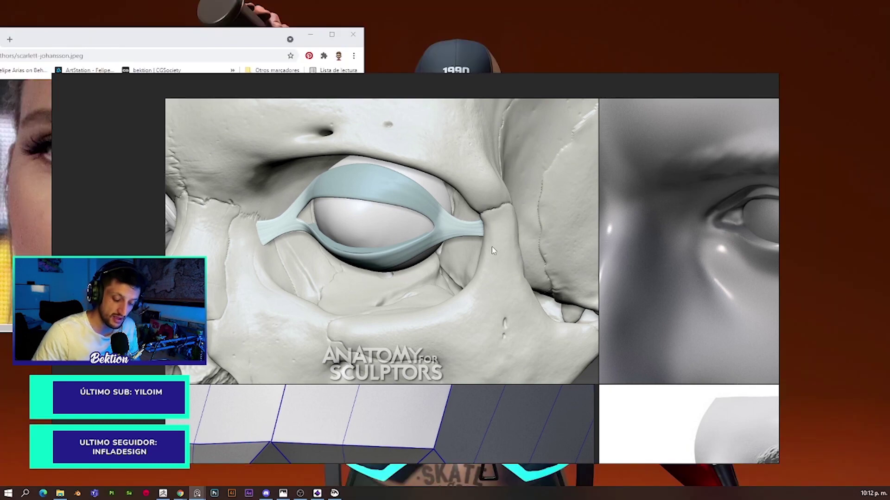
{"action": "scroll", "coordinate": [628, 239], "scroll_direction": "up", "scroll_amount": 2}
{"action": "scroll", "coordinate": [629, 245], "scroll_direction": "up", "scroll_amount": 2}
{"action": "scroll", "coordinate": [562, 244], "scroll_direction": "up", "scroll_amount": 2}
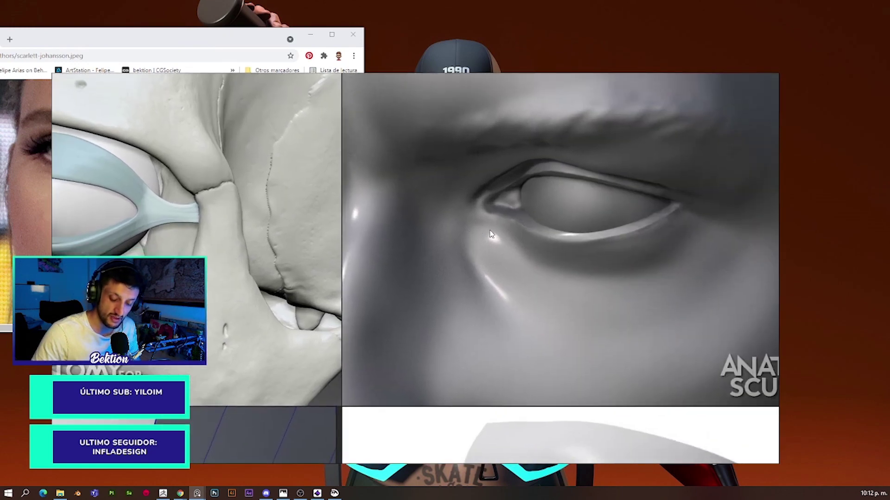
{"action": "scroll", "coordinate": [491, 235], "scroll_direction": "up", "scroll_amount": 3}
{"action": "scroll", "coordinate": [446, 240], "scroll_direction": "down", "scroll_amount": 3}
{"action": "scroll", "coordinate": [445, 238], "scroll_direction": "down", "scroll_amount": 2}
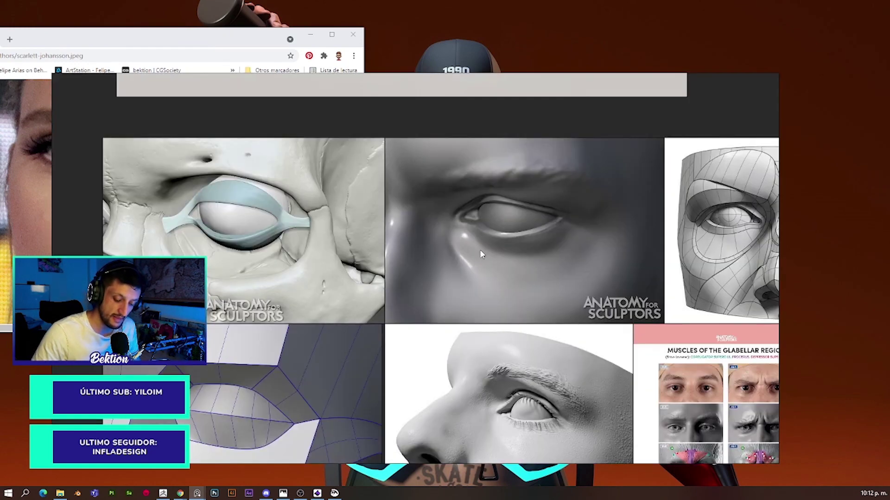
{"action": "scroll", "coordinate": [441, 235], "scroll_direction": "up", "scroll_amount": 1}
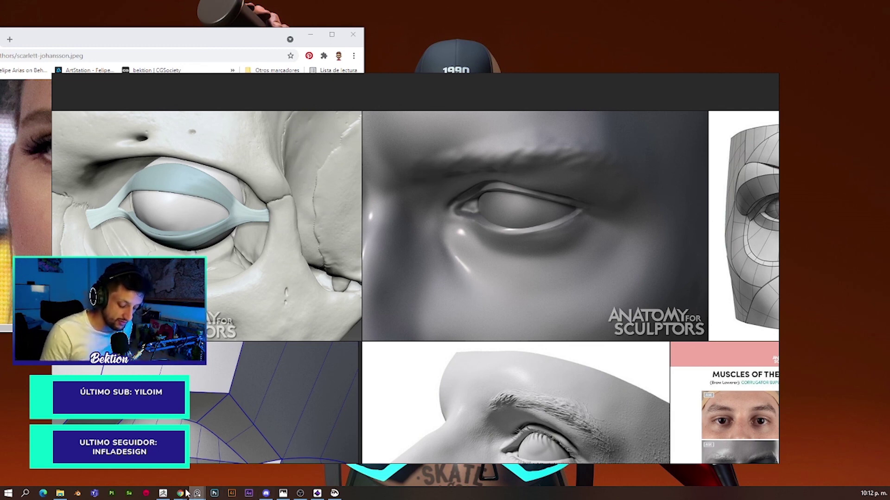
{"action": "mouse_move", "coordinate": [180, 493]}
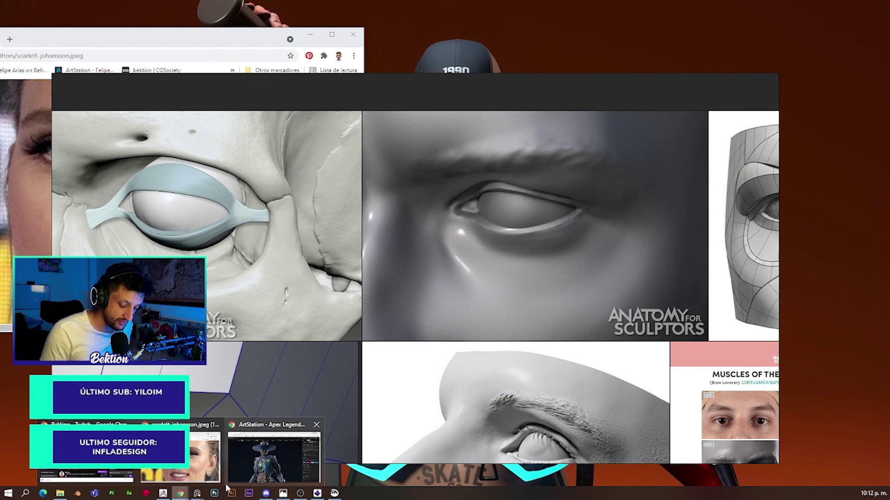
Step: Restore ZBrush, zoom in on the eye, and enlarge the Draw Size
{"action": "left_click", "coordinate": [163, 493]}
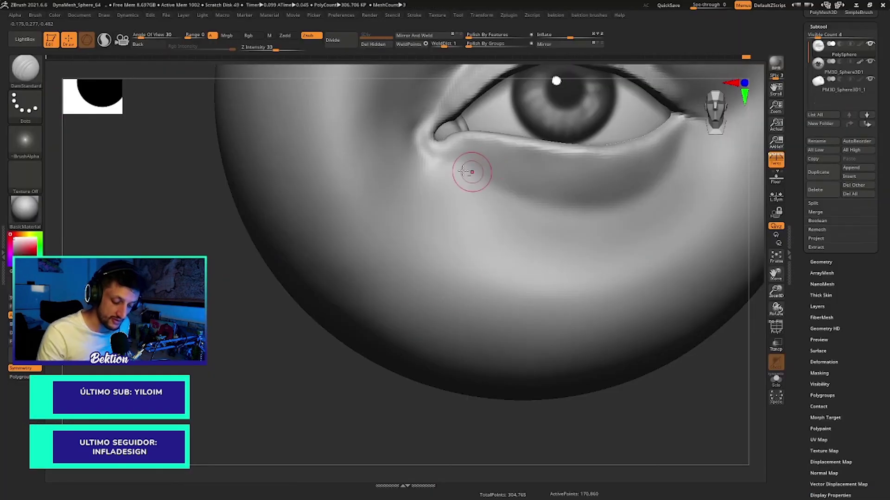
{"action": "right_click_drag", "start_coordinate": [470, 171], "coordinate": [417, 185], "text": "ctrl"}
{"action": "key", "text": "space"}
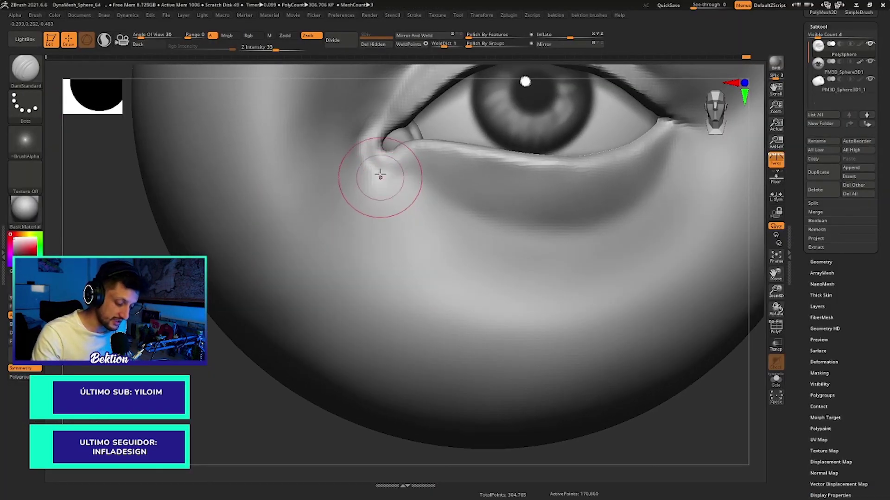
{"action": "key", "text": "space"}
{"action": "left_click_drag", "start_coordinate": [386, 201], "coordinate": [393, 204]}
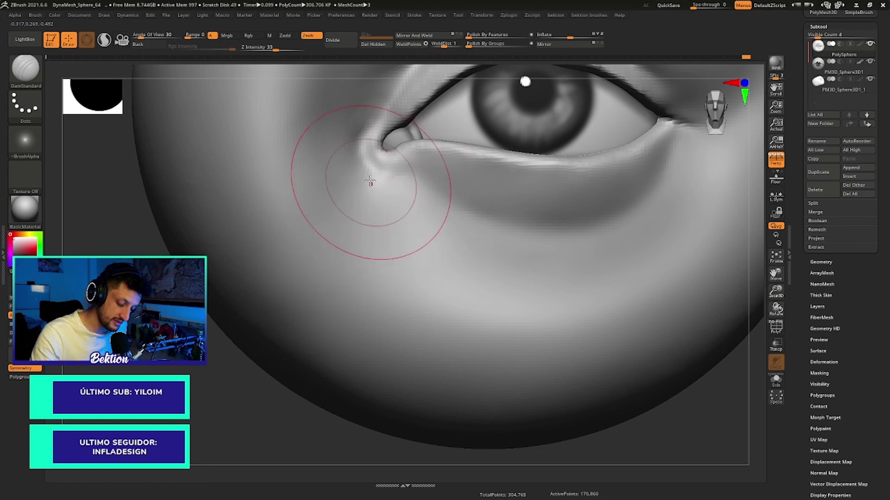
{"action": "key", "text": "ctrl"}
{"action": "scroll", "coordinate": [364, 183], "scroll_direction": "up", "scroll_amount": 1}
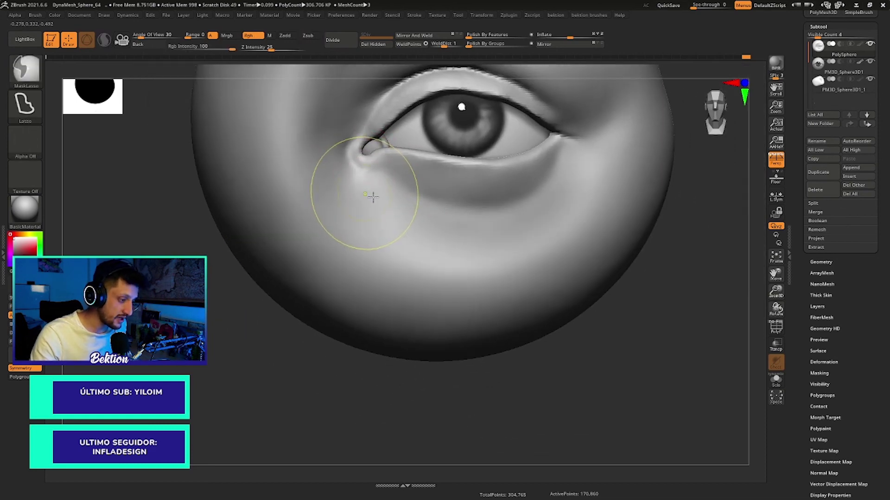
{"action": "scroll", "coordinate": [359, 185], "scroll_direction": "up", "scroll_amount": 1}
{"action": "scroll", "coordinate": [353, 187], "scroll_direction": "up", "scroll_amount": 1}
Step: Carve a diagonal DamStandard crease down from the inner eye corner, retrying until it sits right
{"action": "left_click_drag", "start_coordinate": [353, 187], "coordinate": [519, 353]}
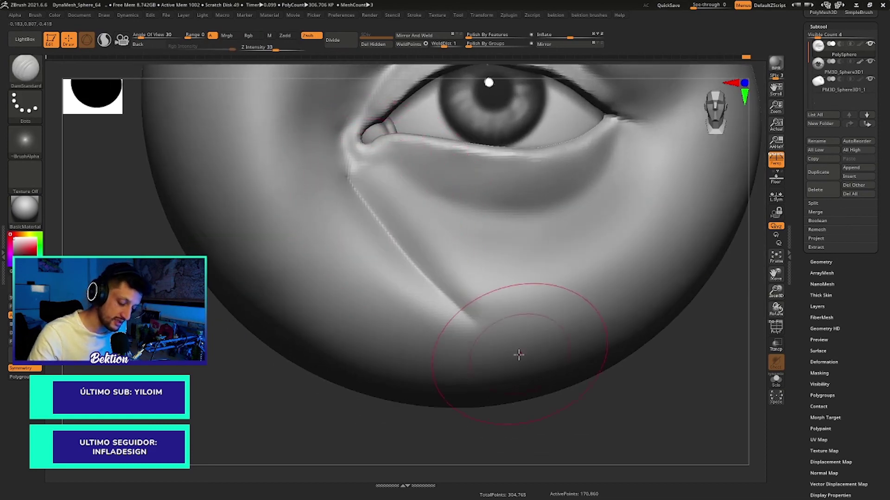
{"action": "key", "text": "ctrl+z"}
{"action": "left_click_drag", "start_coordinate": [344, 182], "coordinate": [486, 333]}
{"action": "key", "text": "ctrl+z"}
{"action": "left_click_drag", "start_coordinate": [351, 170], "coordinate": [476, 298]}
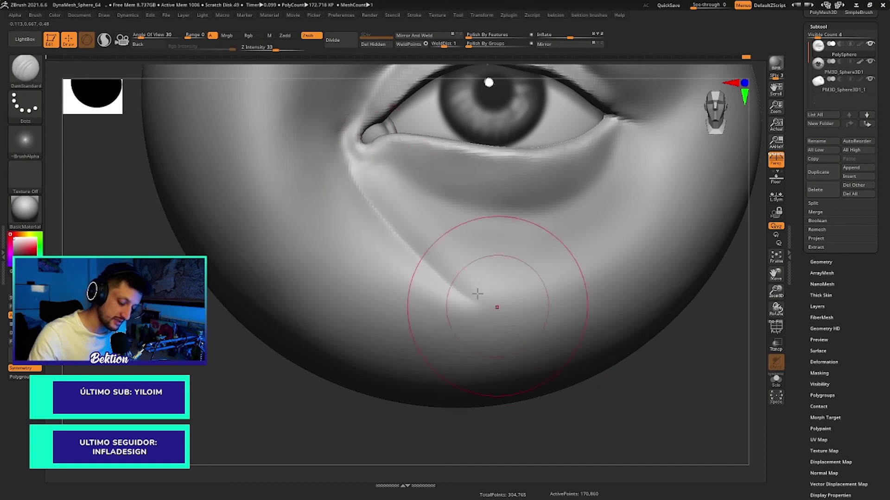
{"action": "key", "text": "ctrl+z"}
{"action": "left_click_drag", "start_coordinate": [354, 173], "coordinate": [445, 287]}
{"action": "left_click_drag", "start_coordinate": [433, 255], "coordinate": [535, 363], "text": "shift"}
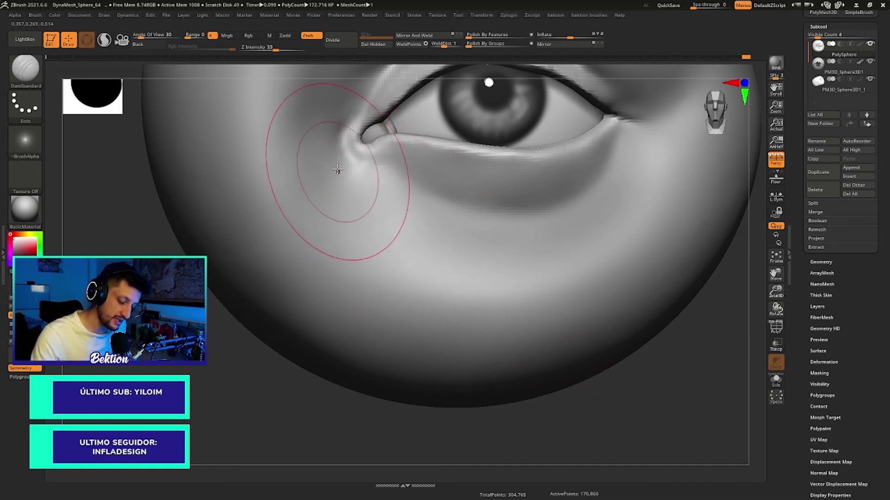
{"action": "mouse_move", "coordinate": [338, 168]}
{"action": "left_mouse_down"}
{"action": "mouse_move", "coordinate": [457, 318]}
{"action": "mouse_move", "coordinate": [357, 190]}
{"action": "left_mouse_up"}
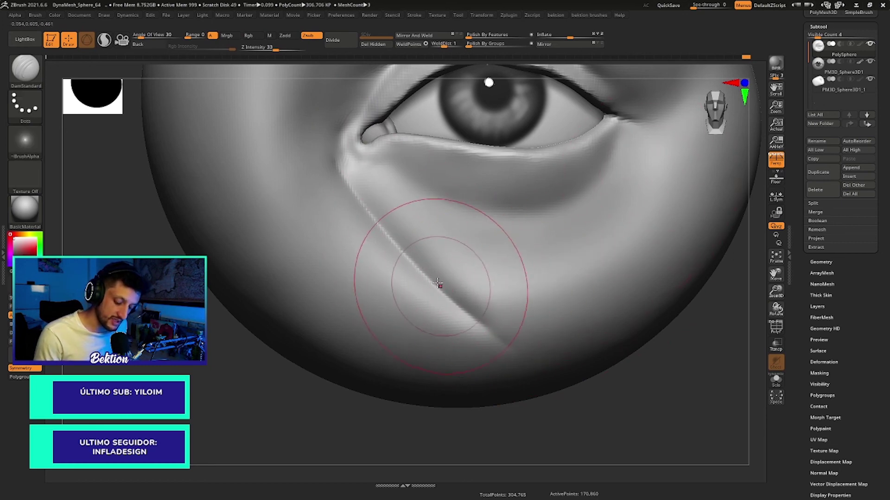
Step: Add a smoothed curved crease sweeping toward the right cheek, then reduce the brush size
{"action": "left_click_drag", "start_coordinate": [468, 303], "coordinate": [635, 229]}
{"action": "left_click_drag", "start_coordinate": [523, 297], "coordinate": [596, 268], "text": "shift"}
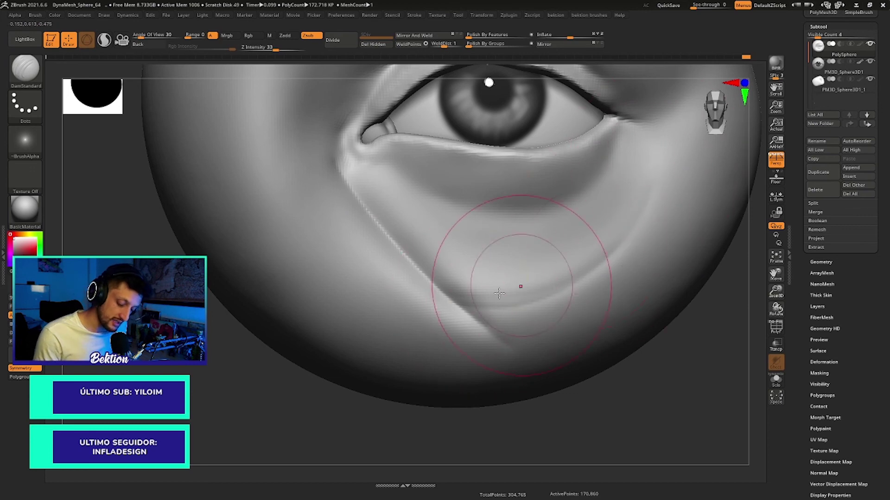
{"action": "right_click_drag", "start_coordinate": [499, 293], "coordinate": [427, 278], "text": "alt"}
{"action": "key", "text": "space"}
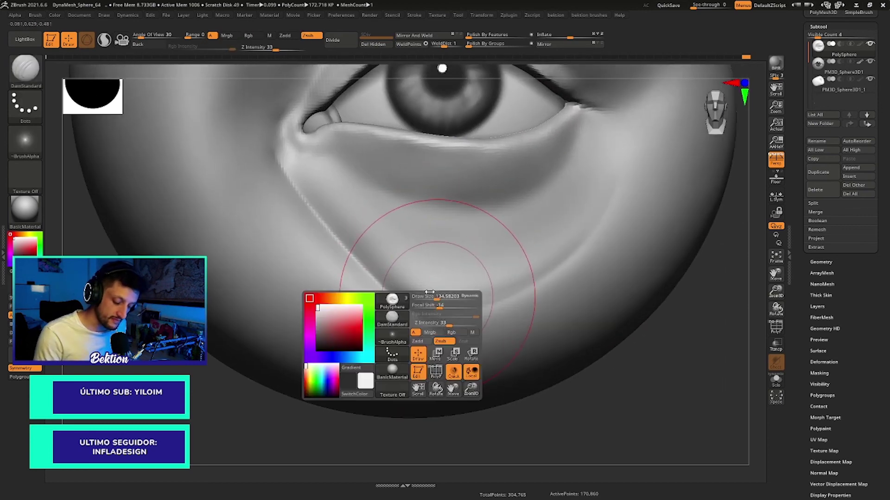
{"action": "left_click_drag", "start_coordinate": [430, 292], "coordinate": [437, 310]}
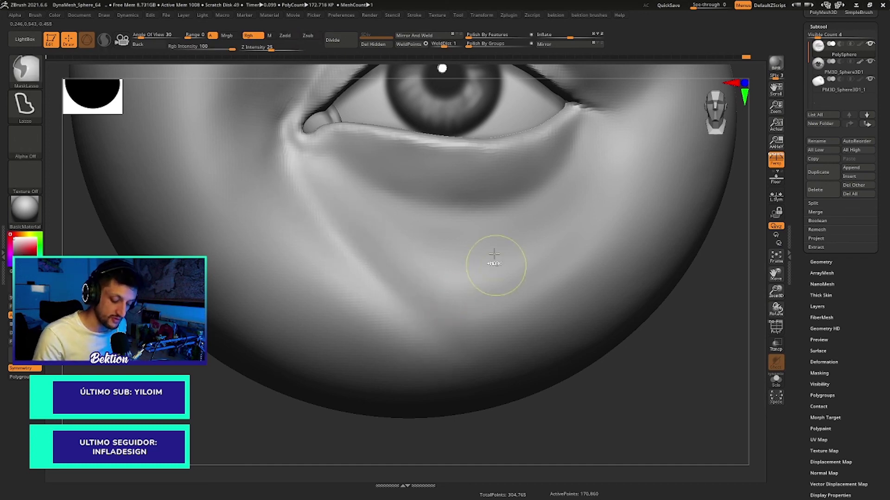
{"action": "right_click_drag", "start_coordinate": [493, 258], "coordinate": [496, 276], "text": "ctrl"}
{"action": "key", "text": "space"}
Step: Shift-smooth the tear-trough crease and check it from the side before returning to front view
{"action": "key", "text": "shift"}
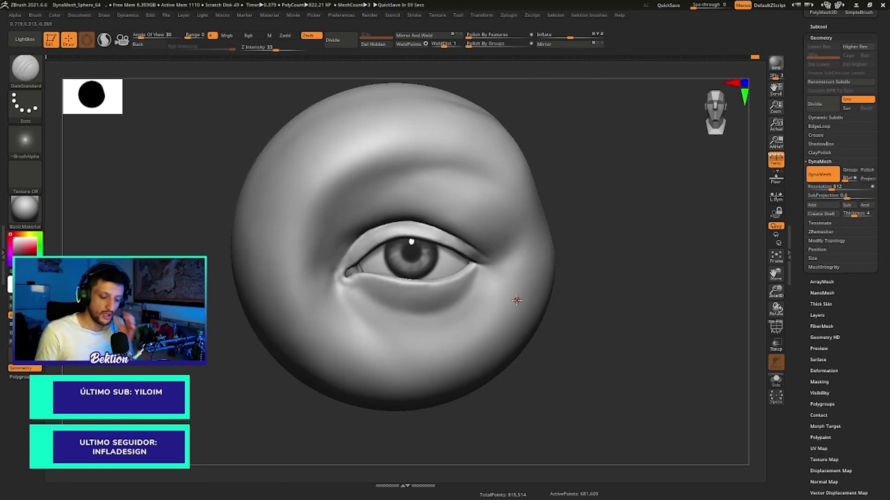
{"action": "mouse_move", "coordinate": [613, 273]}
{"action": "left_mouse_down"}
{"action": "mouse_move", "coordinate": [638, 280]}
{"action": "mouse_move", "coordinate": [632, 255]}
{"action": "mouse_move", "coordinate": [655, 250]}
{"action": "mouse_move", "coordinate": [621, 241]}
{"action": "mouse_move", "coordinate": [667, 258]}
{"action": "mouse_move", "coordinate": [659, 269]}
{"action": "mouse_move", "coordinate": [636, 264]}
{"action": "left_mouse_up"}
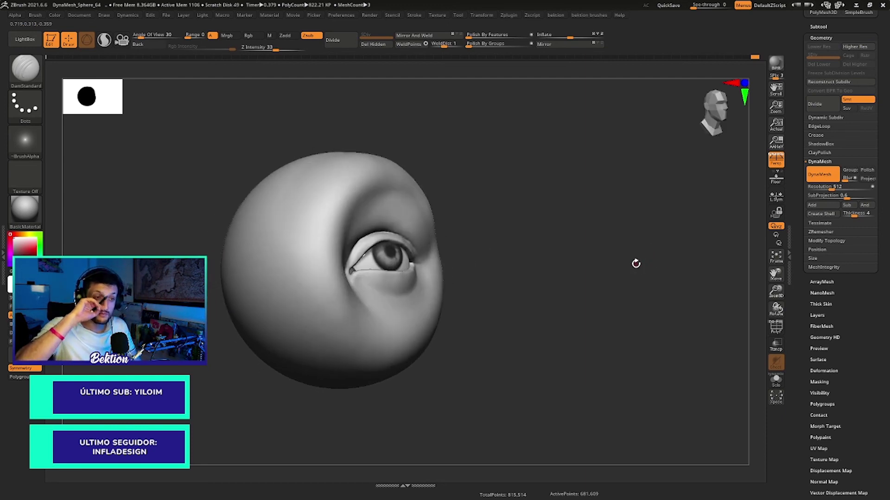
{"action": "mouse_move", "coordinate": [604, 294]}
{"action": "left_mouse_down", "text": "shift"}
{"action": "mouse_move", "coordinate": [582, 308]}
{"action": "mouse_move", "coordinate": [618, 302]}
{"action": "mouse_move", "coordinate": [601, 291]}
{"action": "mouse_move", "coordinate": [641, 270]}
{"action": "mouse_move", "coordinate": [627, 276]}
{"action": "mouse_move", "coordinate": [634, 220]}
{"action": "mouse_move", "coordinate": [596, 268]}
{"action": "left_mouse_up", "text": "shift"}
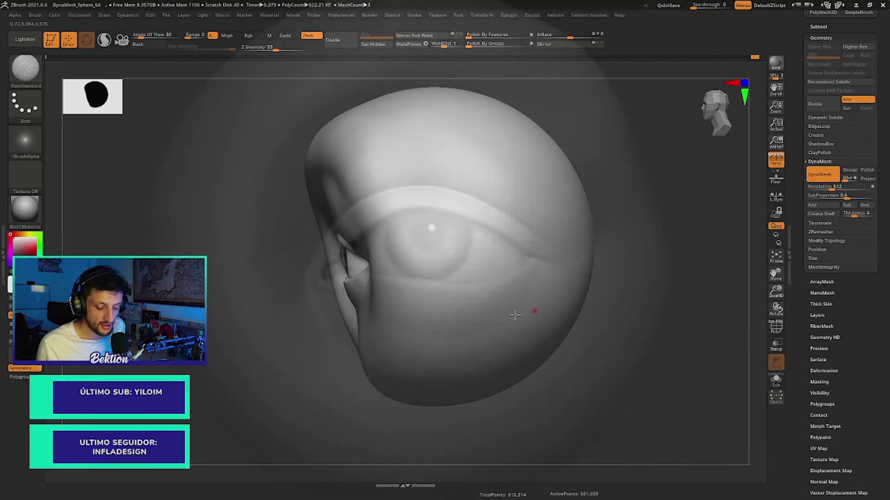